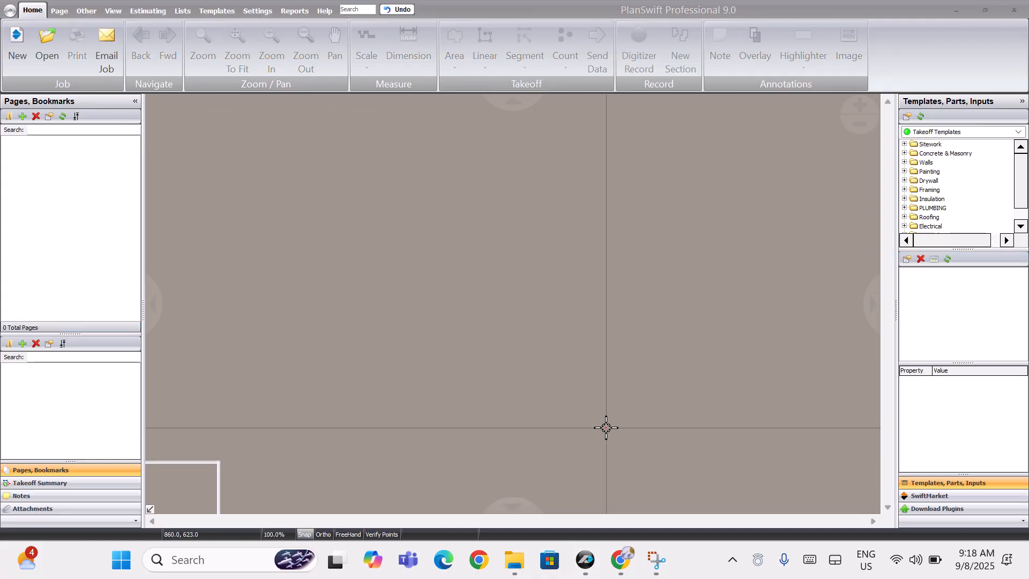
- Dismiss all the script error dialogs that appear at startup
click(679, 177)
click(678, 179)
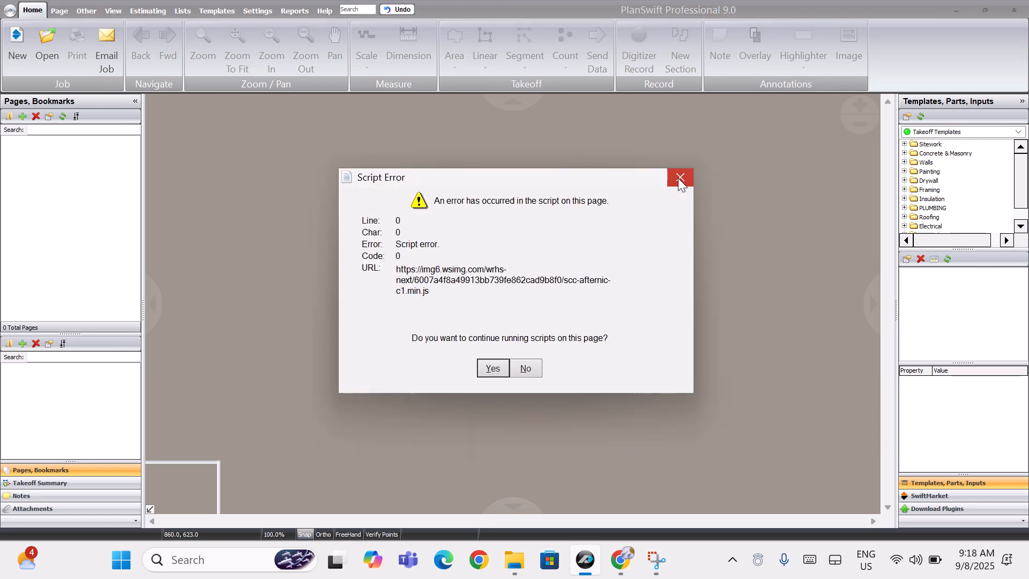
click(678, 178)
click(678, 177)
click(678, 178)
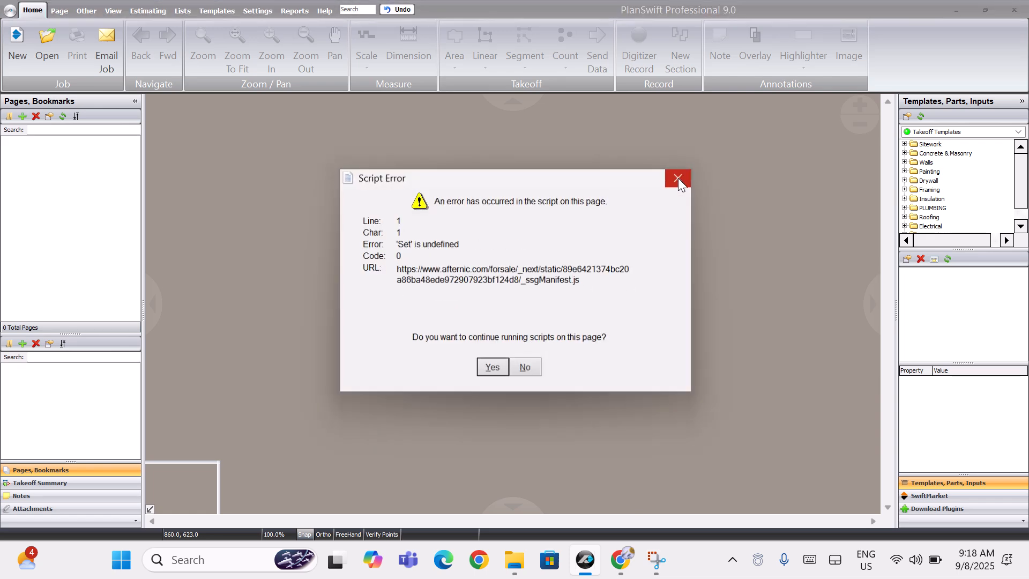
click(679, 178)
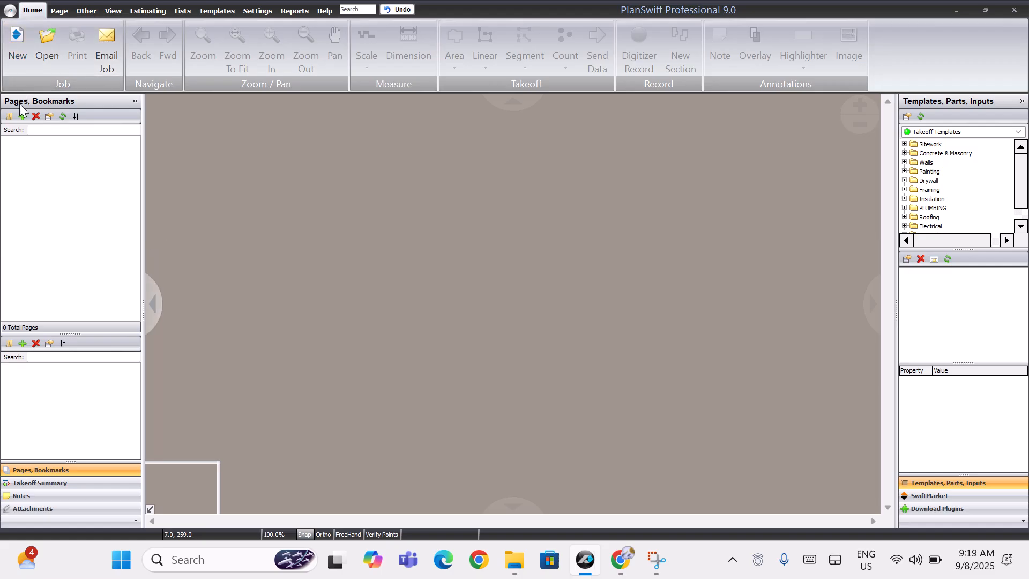
- Start a new local job numbered 9.8.2025 with description PROJECT X and English measurement type, and continue to the image file selection
click(13, 43)
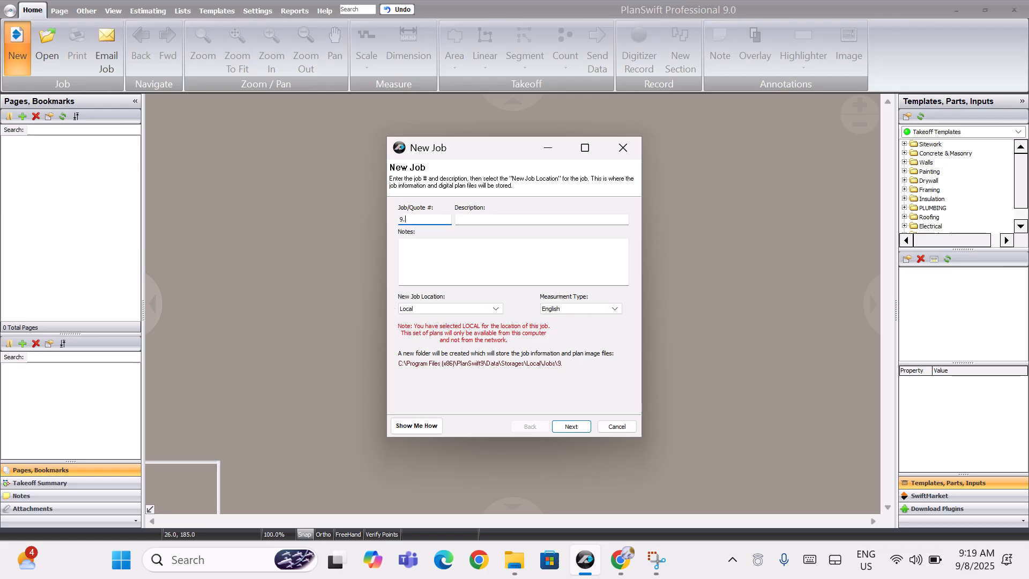
text(8.2025)
click(498, 217)
text(PROJECT X)
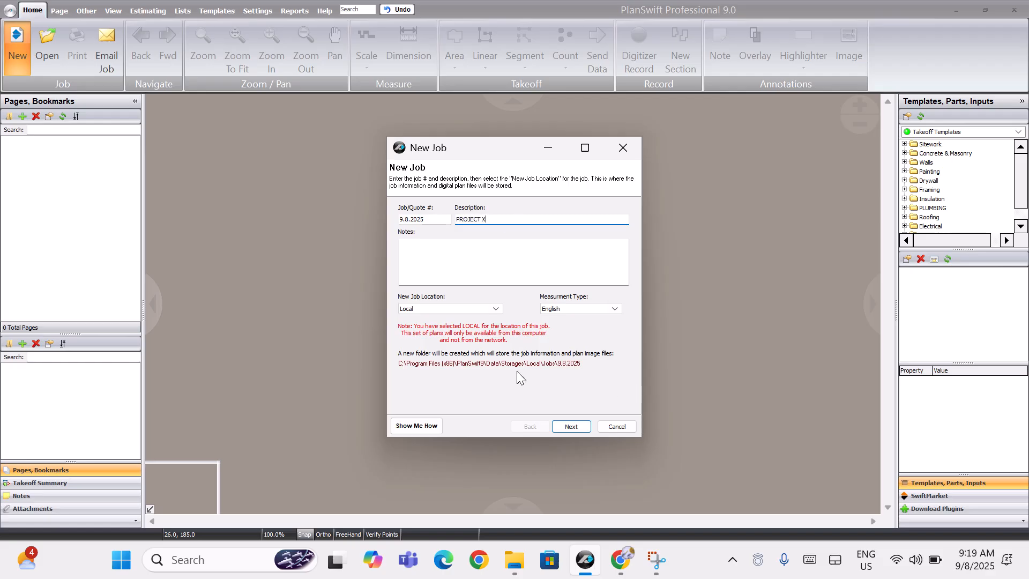
click(606, 309)
click(583, 319)
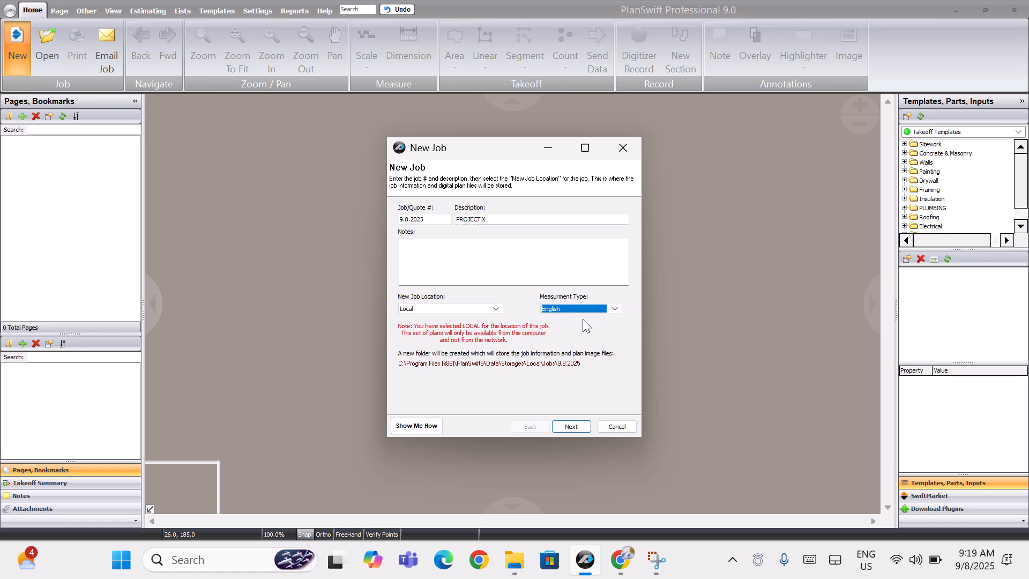
click(570, 427)
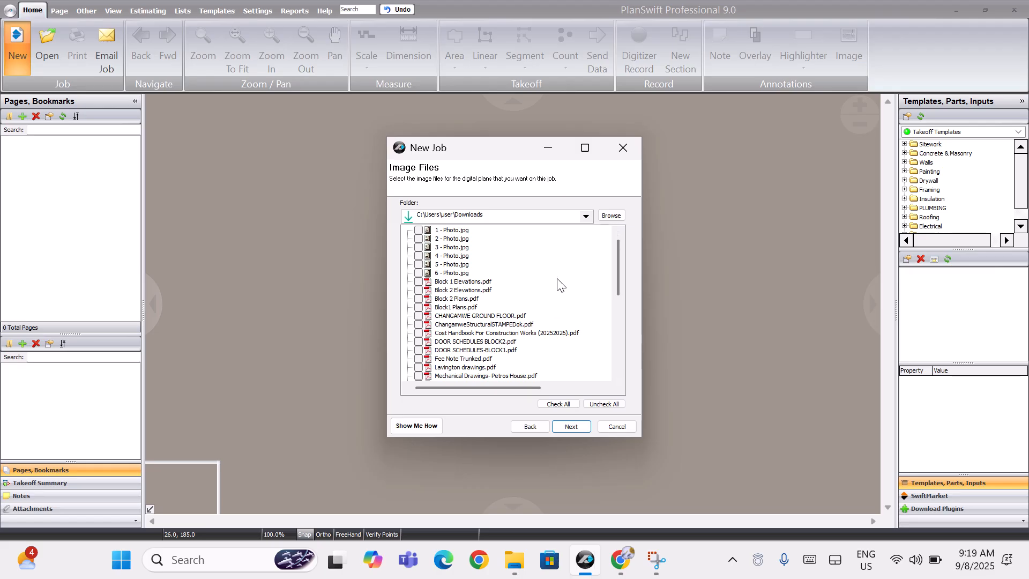
- Check the Changamwe drawing PDFs in File Explorer's Downloads folder and return to the new job setup in PlanSwift
mouse_move(515, 559)
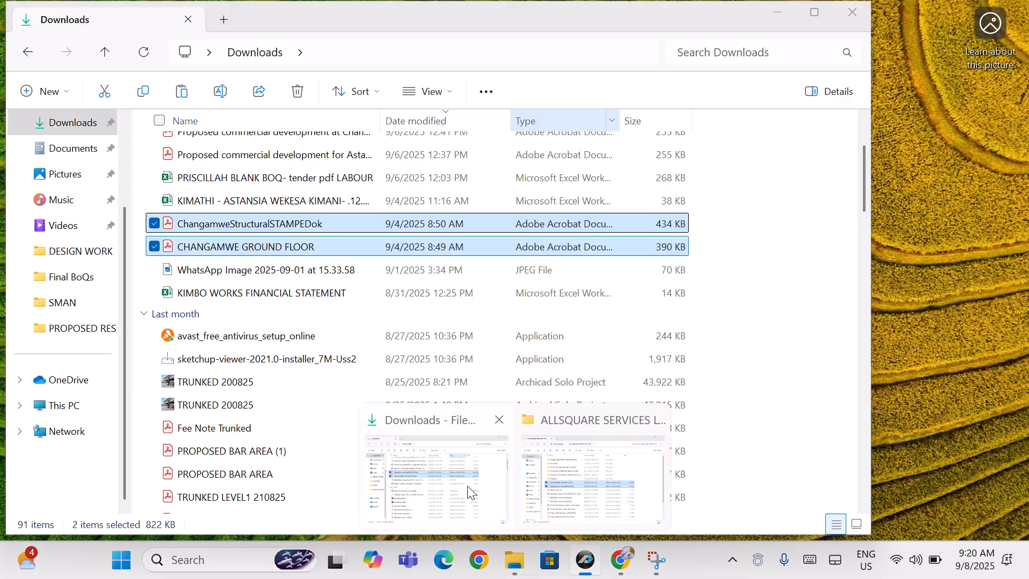
click(467, 489)
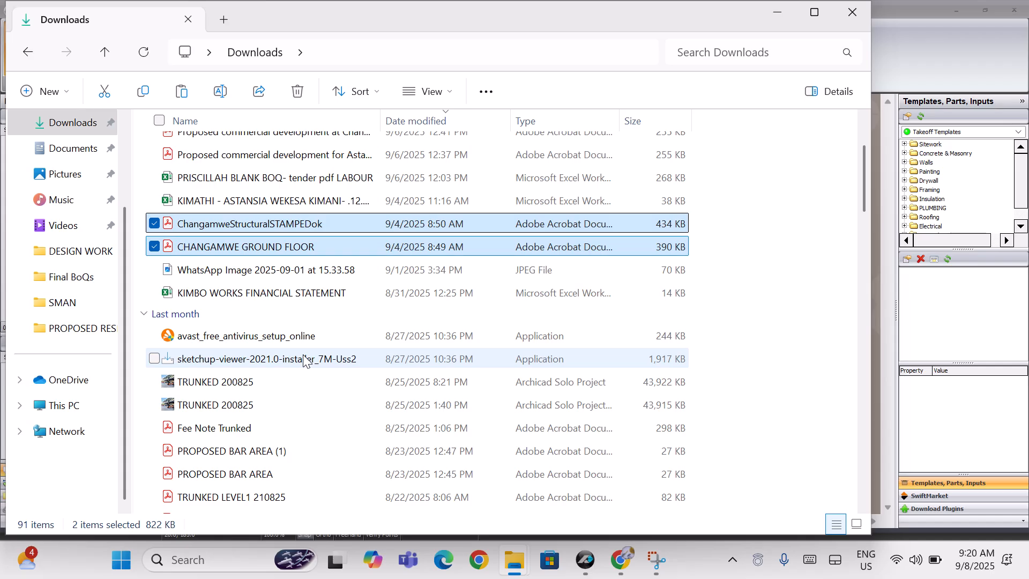
click(582, 563)
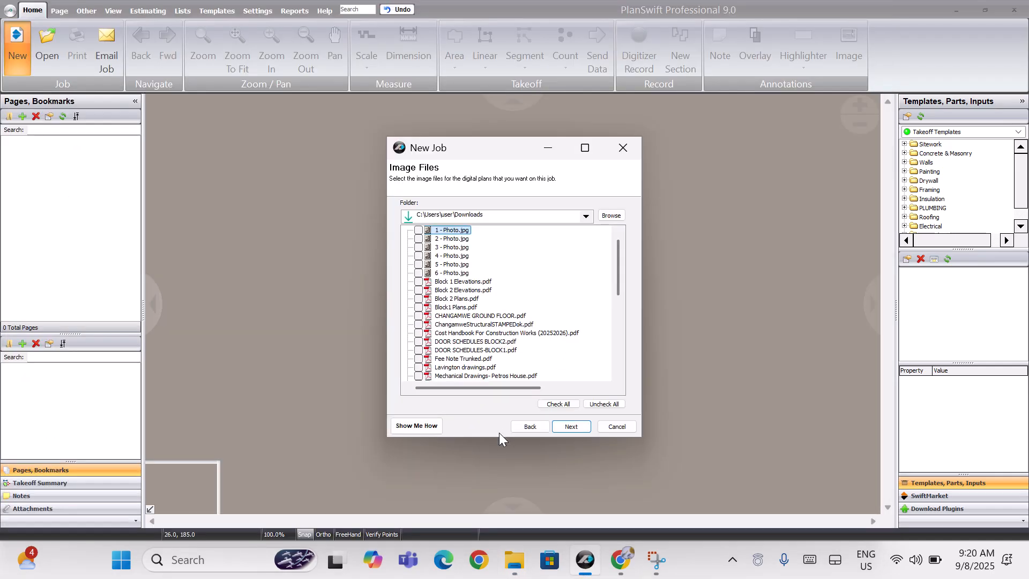
click(609, 215)
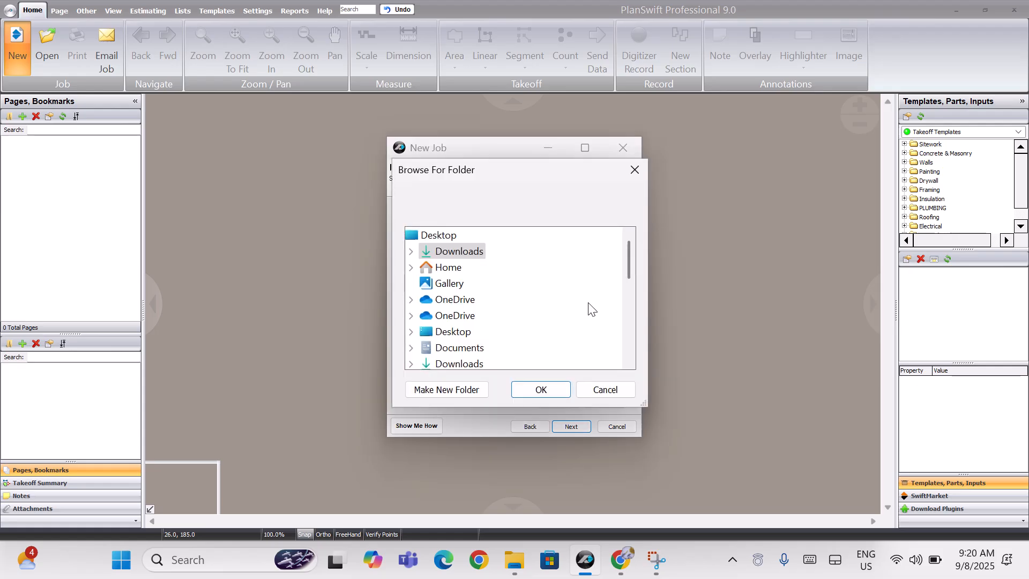
drag(629, 263, 628, 272)
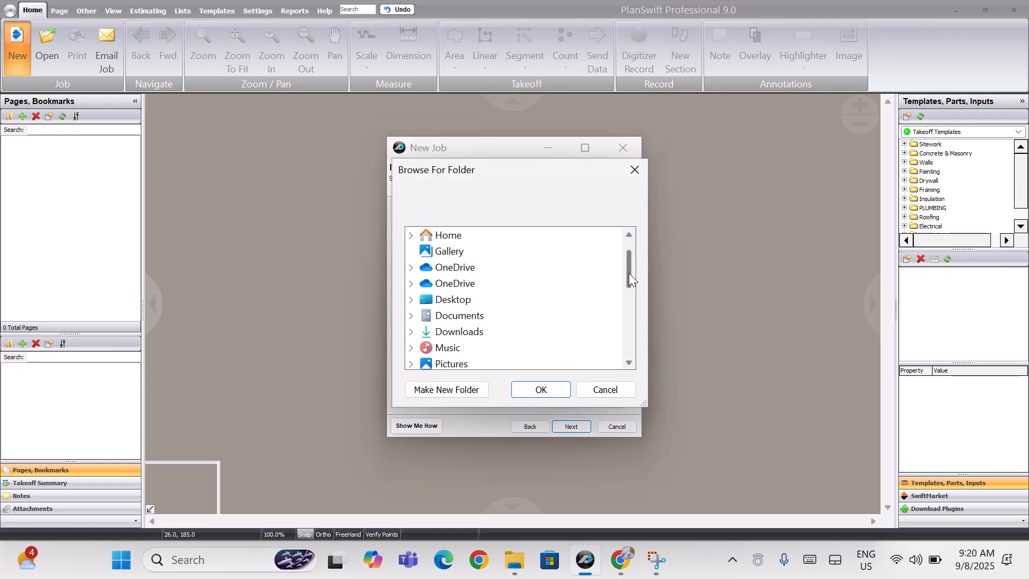
click(432, 332)
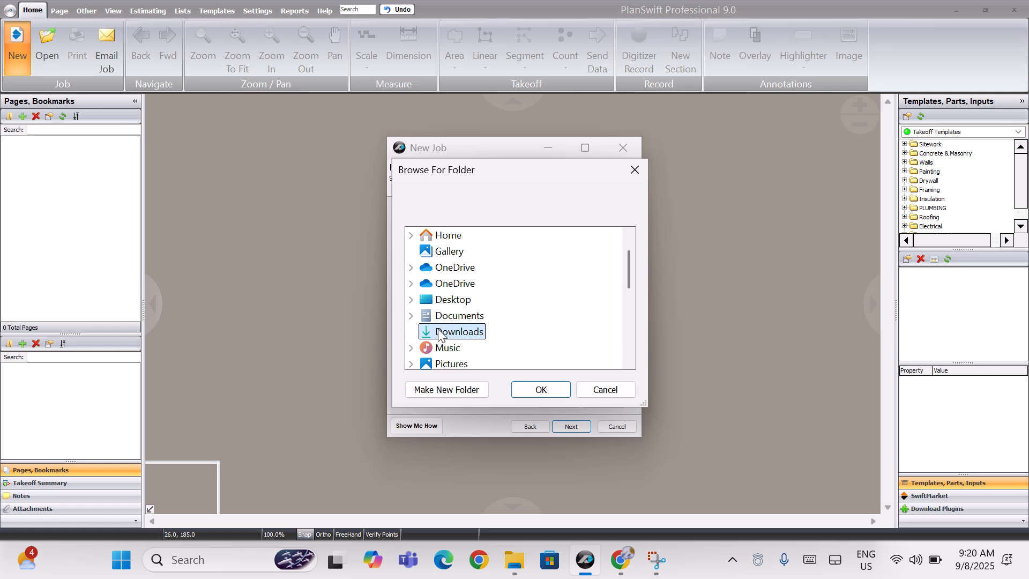
click(612, 389)
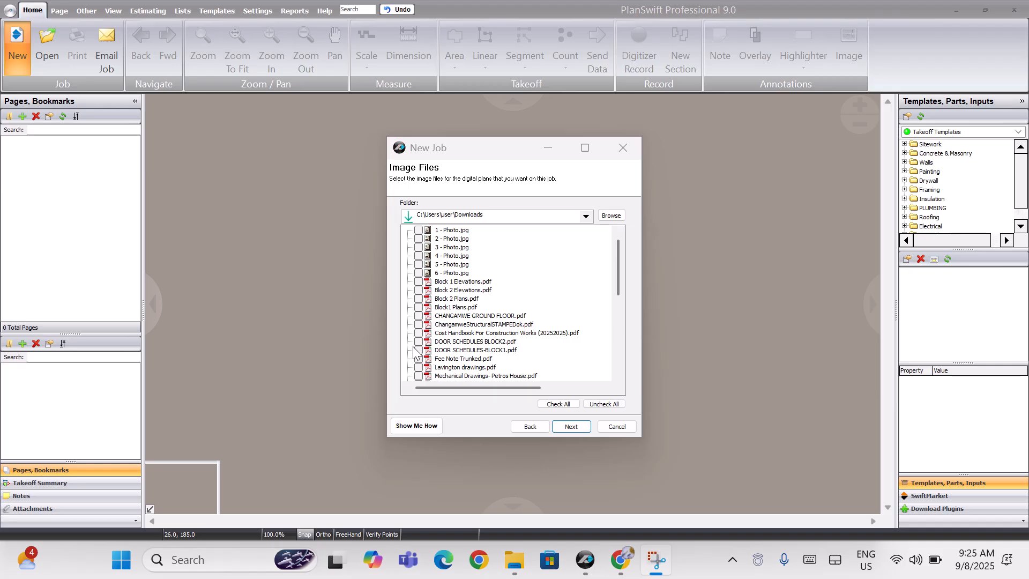
- Include CHANGAMWE GROUND FLOOR.pdf and ChangamweStructuralSTAMPEDok.pdf as the job's plan files and continue to the conversion settings
click(419, 316)
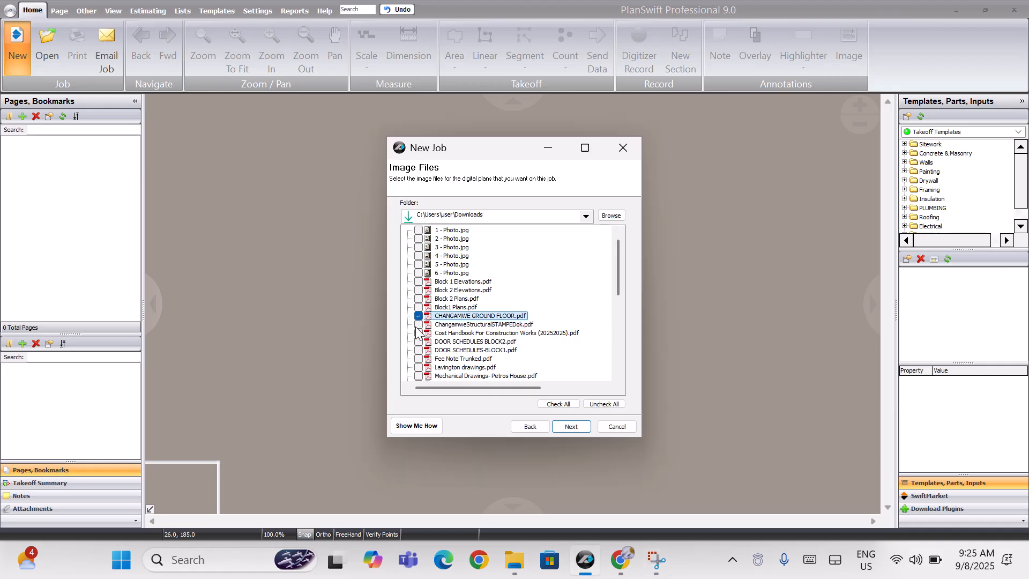
click(418, 325)
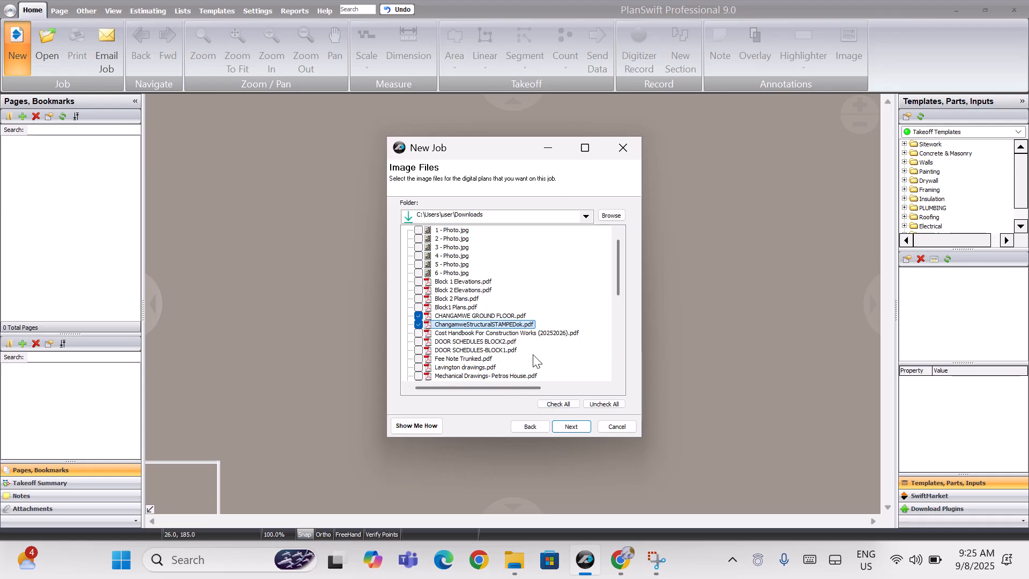
click(573, 427)
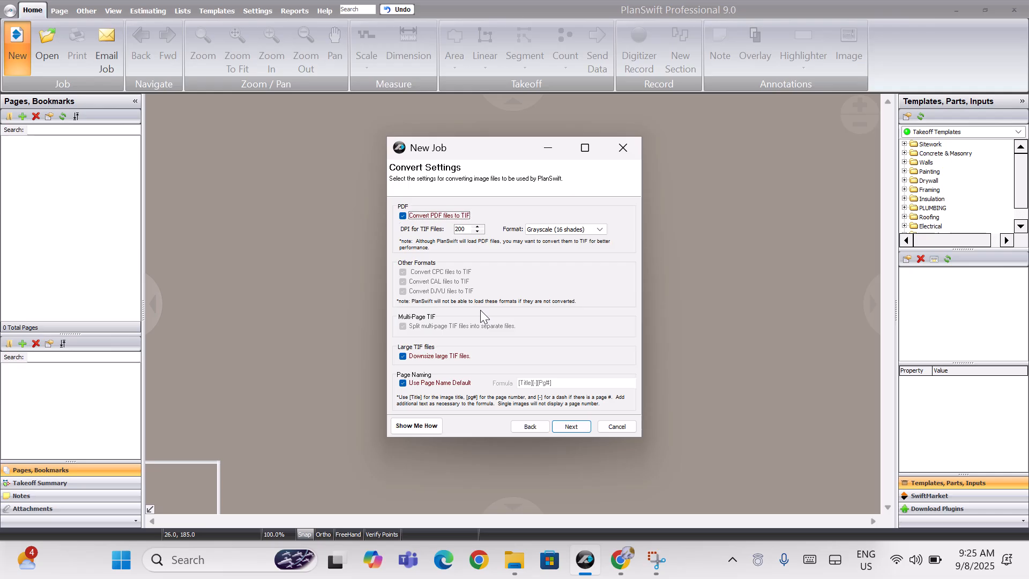
- Accept the default conversion settings, attach no Excel files, and finish creating the job
click(578, 431)
click(571, 427)
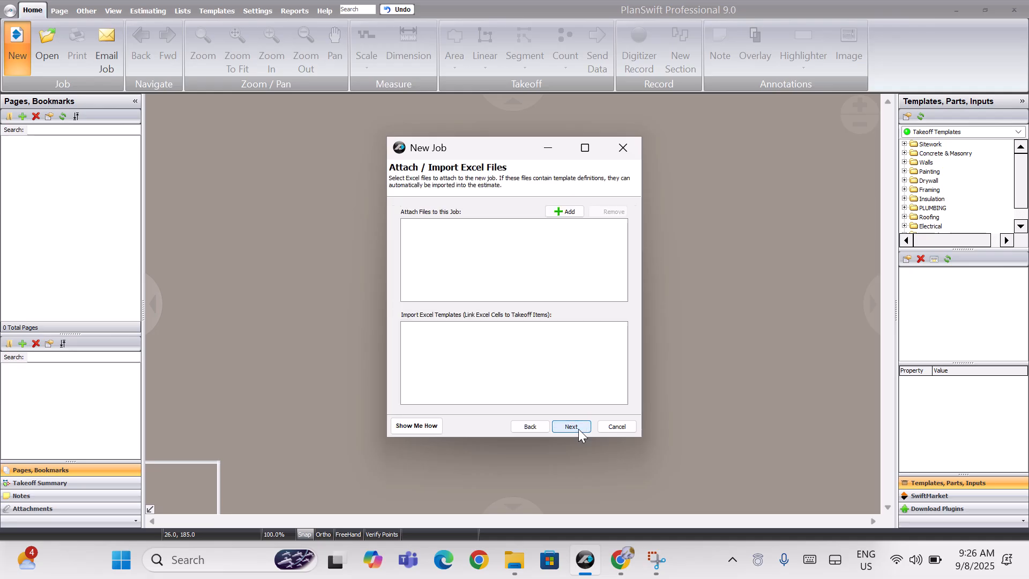
click(579, 429)
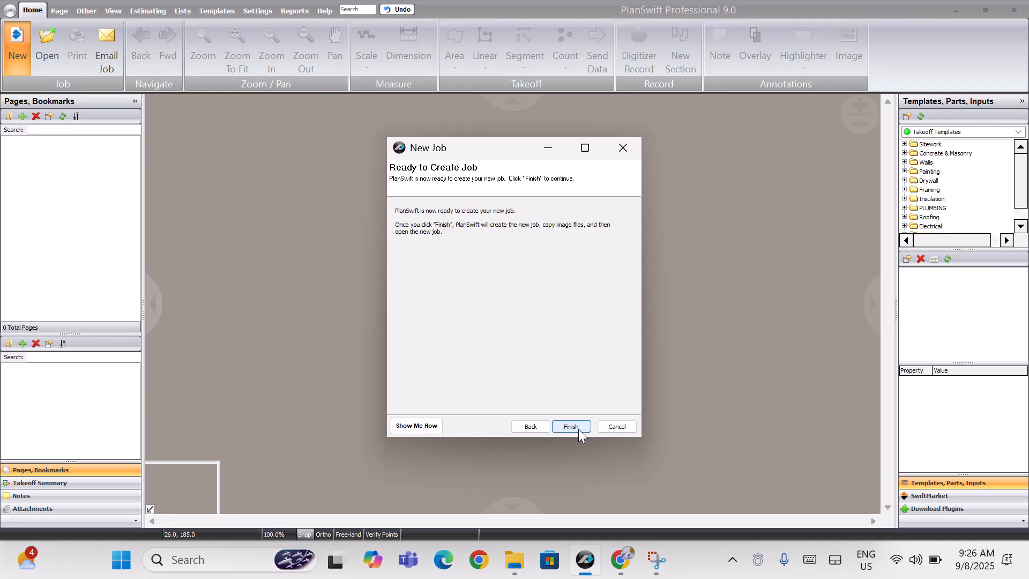
click(571, 427)
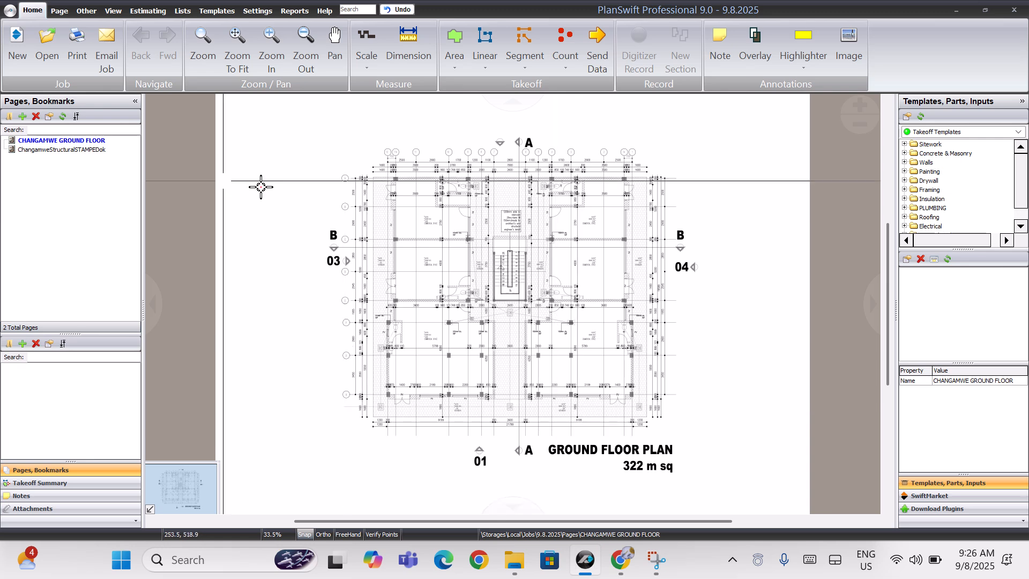
- Open the ChangamweStructuralSTAMPEDok page and rotate it left so the drawing reads upright
click(79, 150)
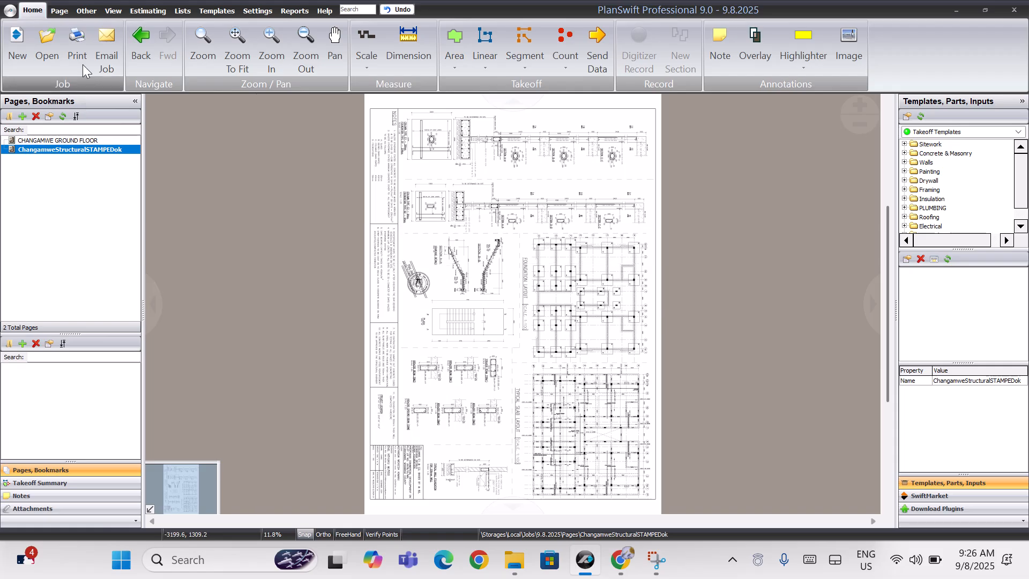
click(65, 11)
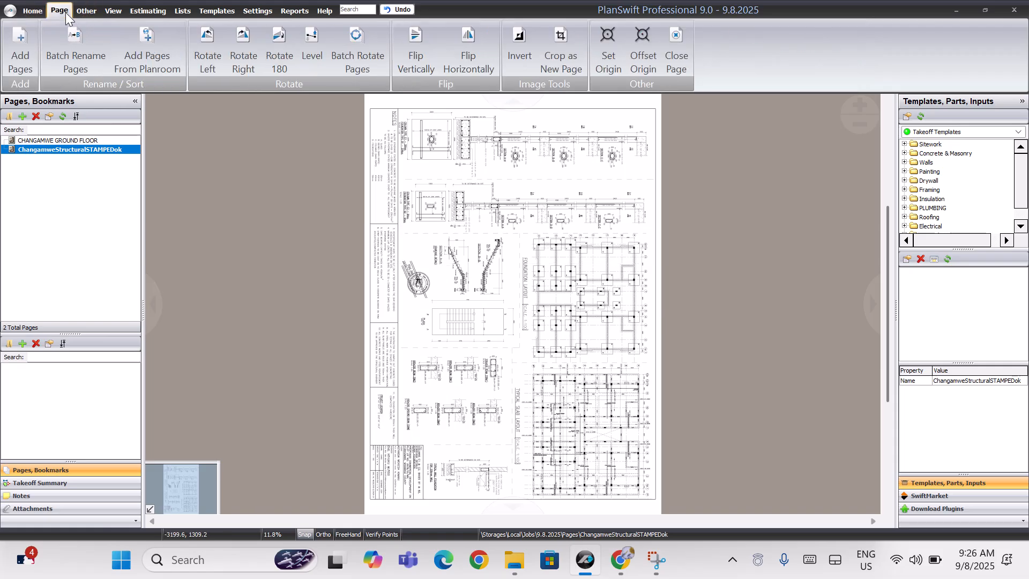
click(220, 63)
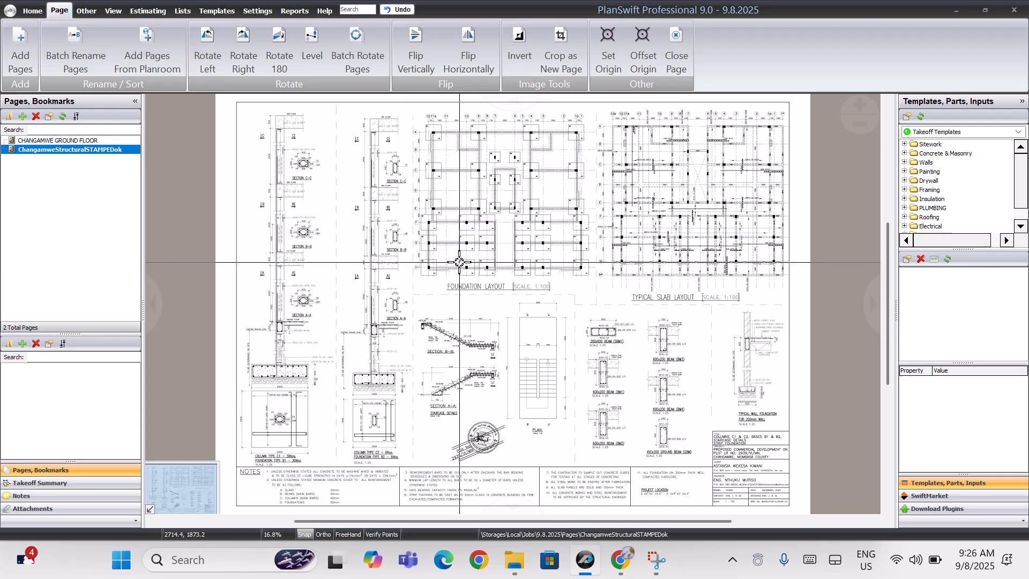
- Open the CHANGAMWE GROUND FLOOR page at the grid dimensions along the upper edge of the floor plan
click(85, 143)
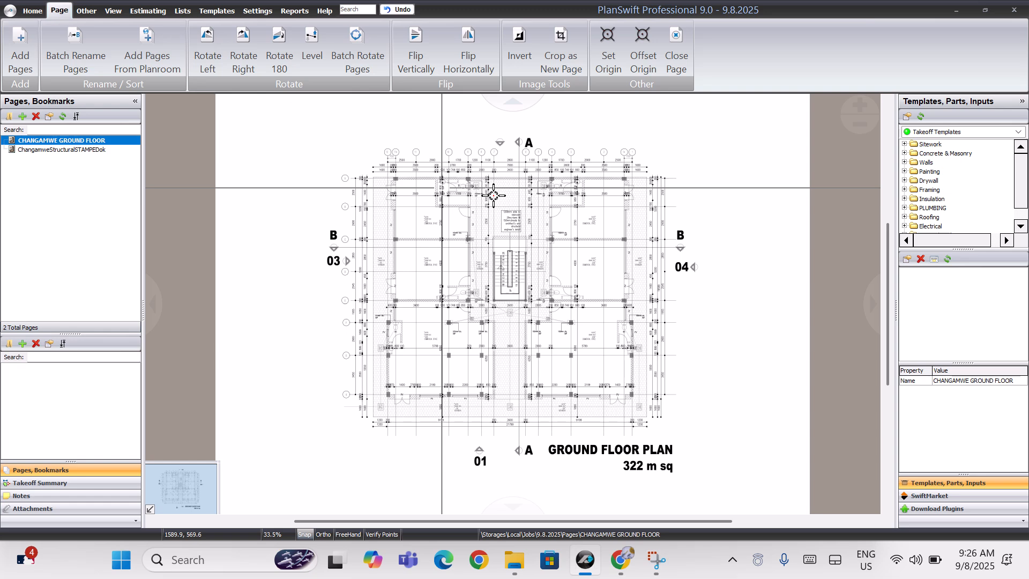
click(30, 11)
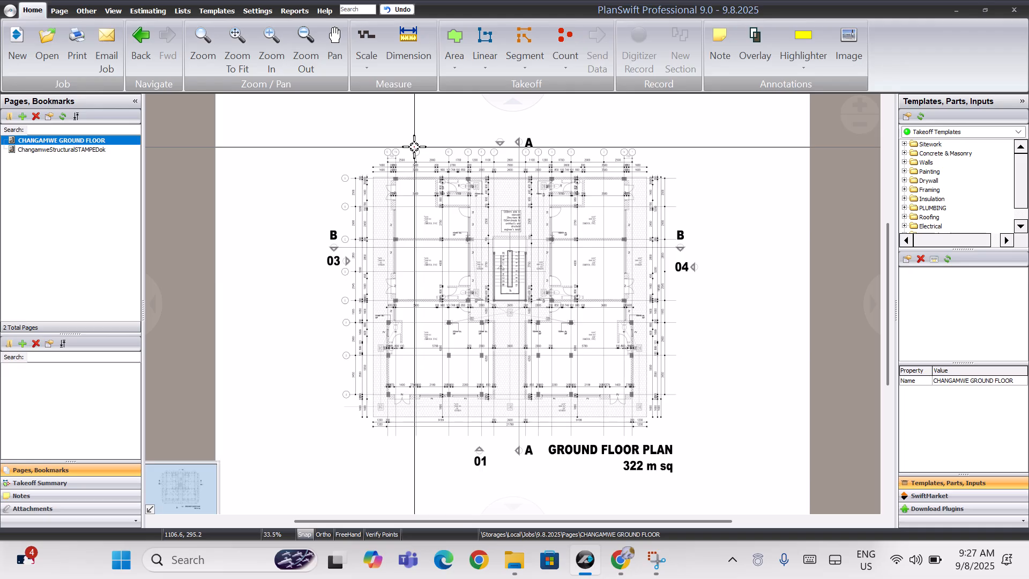
click(270, 49)
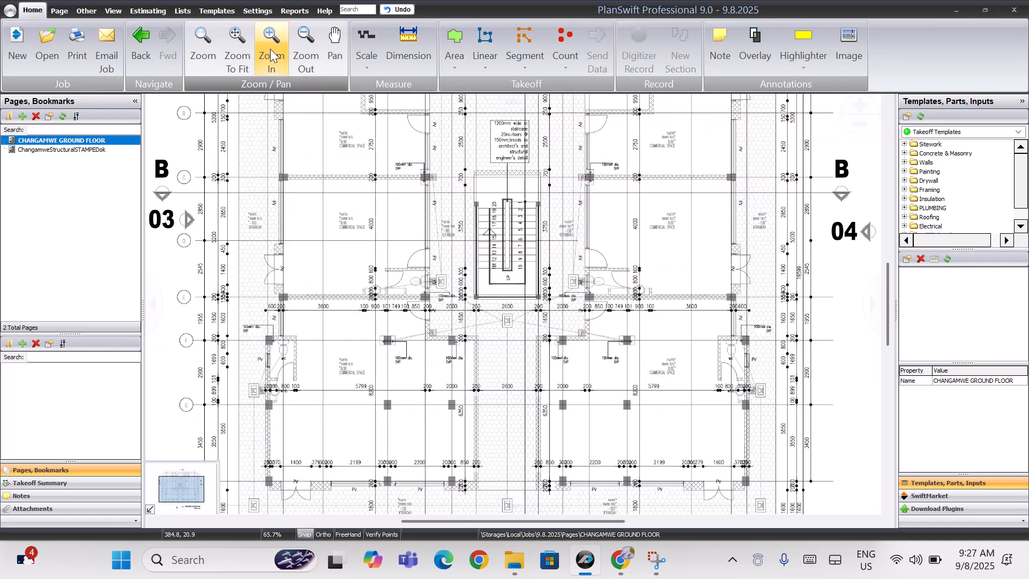
click(270, 49)
click(270, 50)
scroll(191, 411, up, 10)
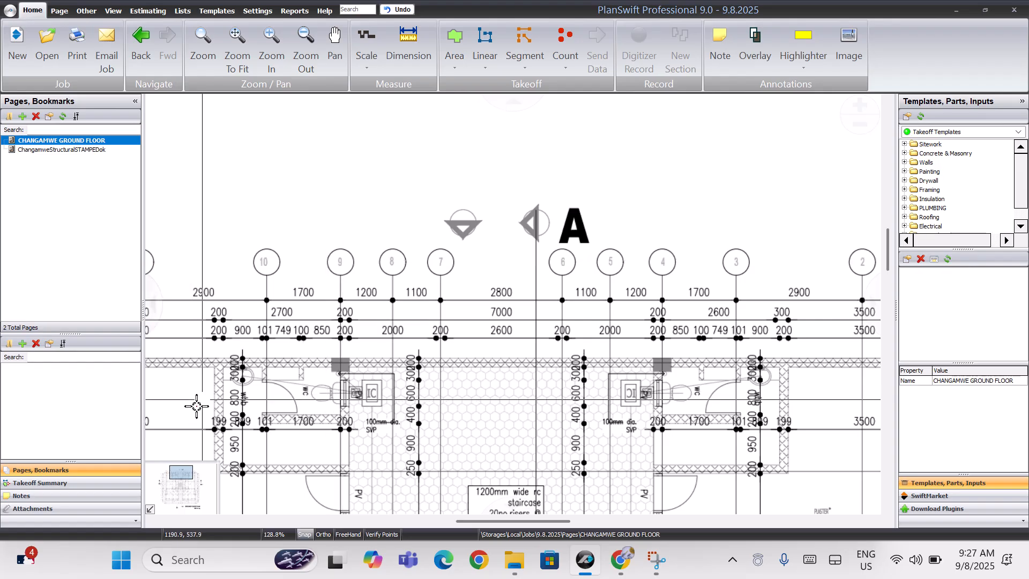
scroll(380, 264, left, 3)
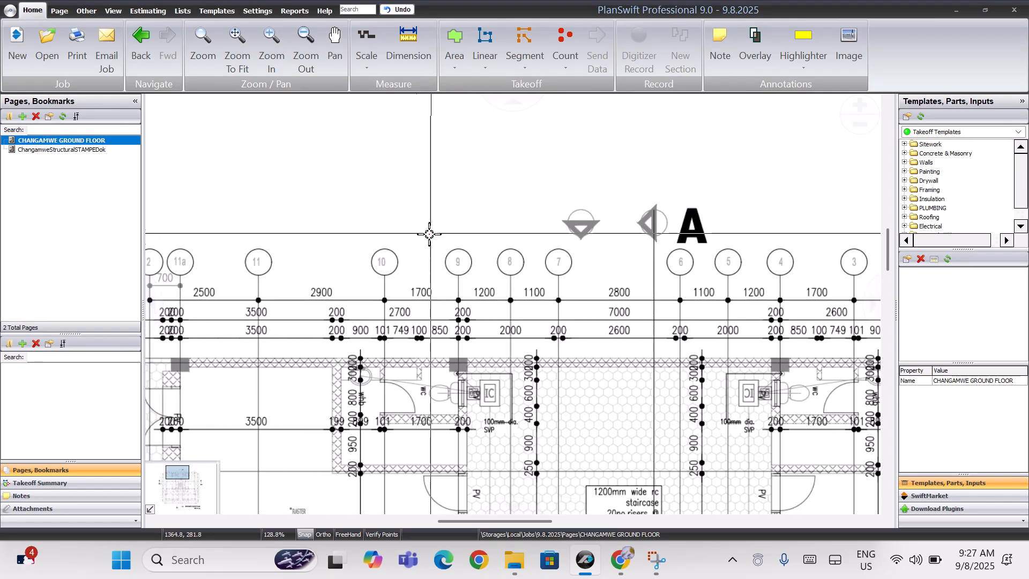
click(366, 42)
click(369, 45)
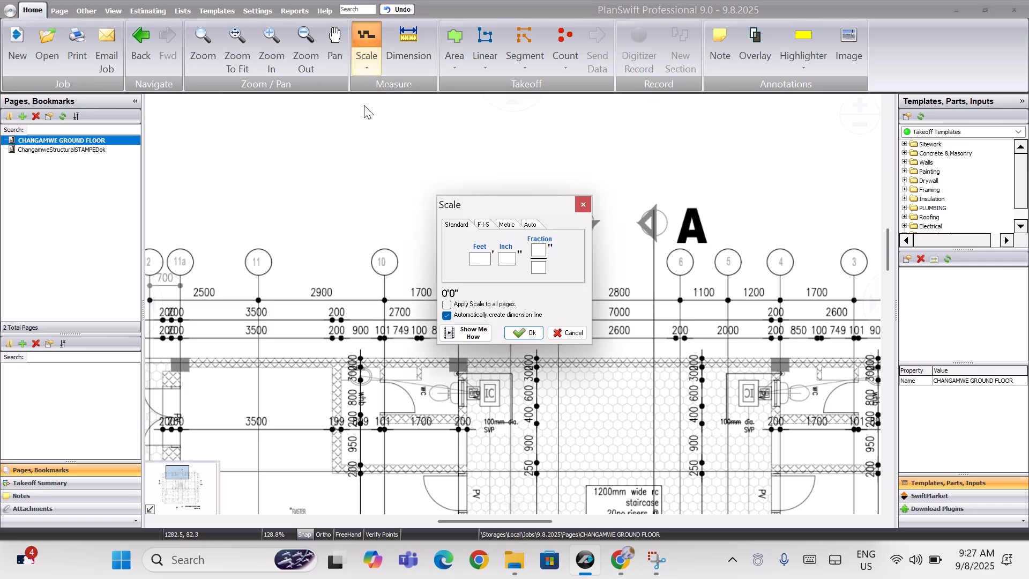
click(583, 207)
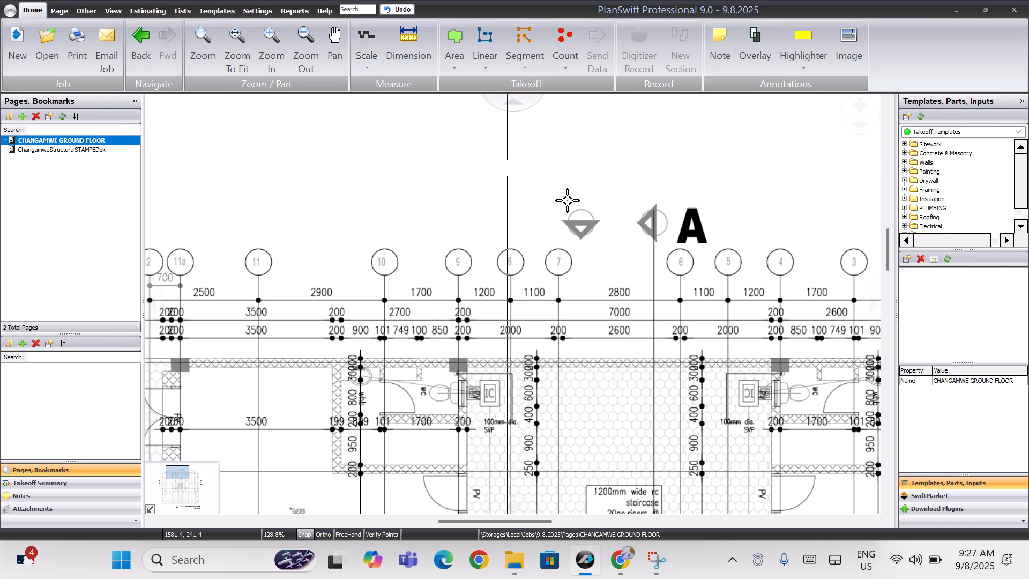
- Start scaling the ground floor page with a metric reference length of 2.9 m
click(369, 47)
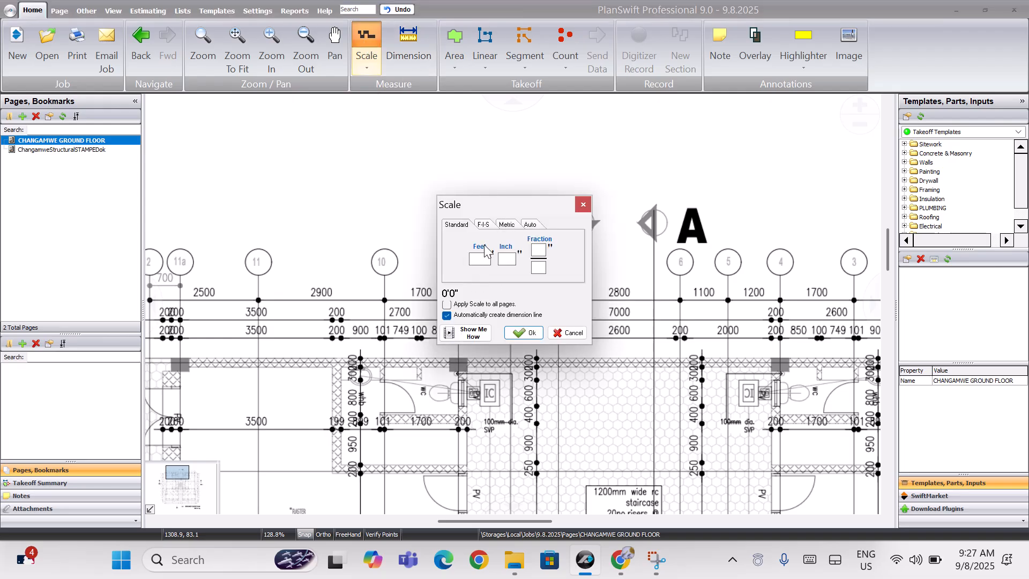
click(513, 225)
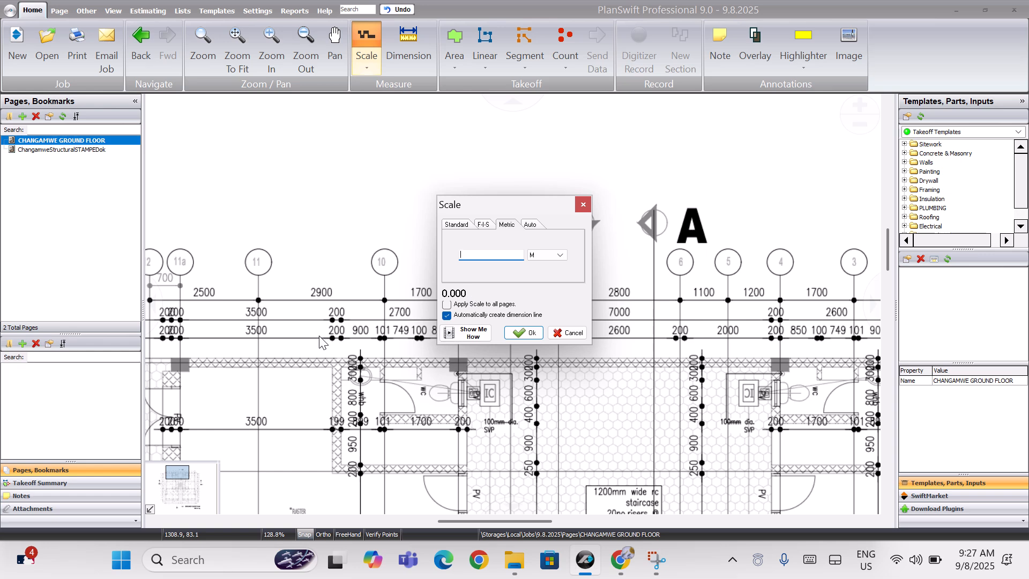
text(2.9)
click(520, 332)
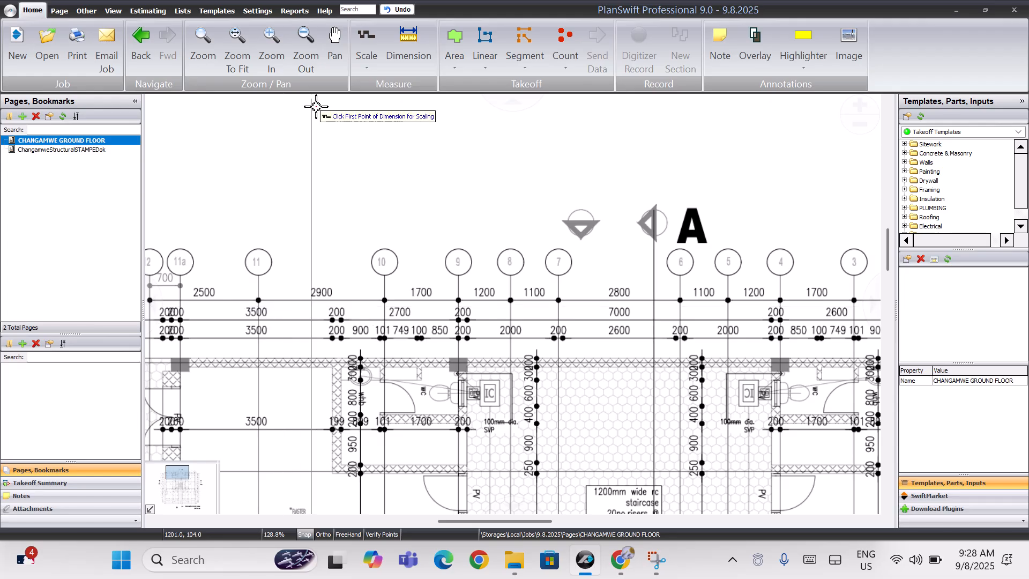
- Calibrate the ground floor page's scale by picking both ends of the 2900 dimension between grid lines 11 and 10
click(265, 56)
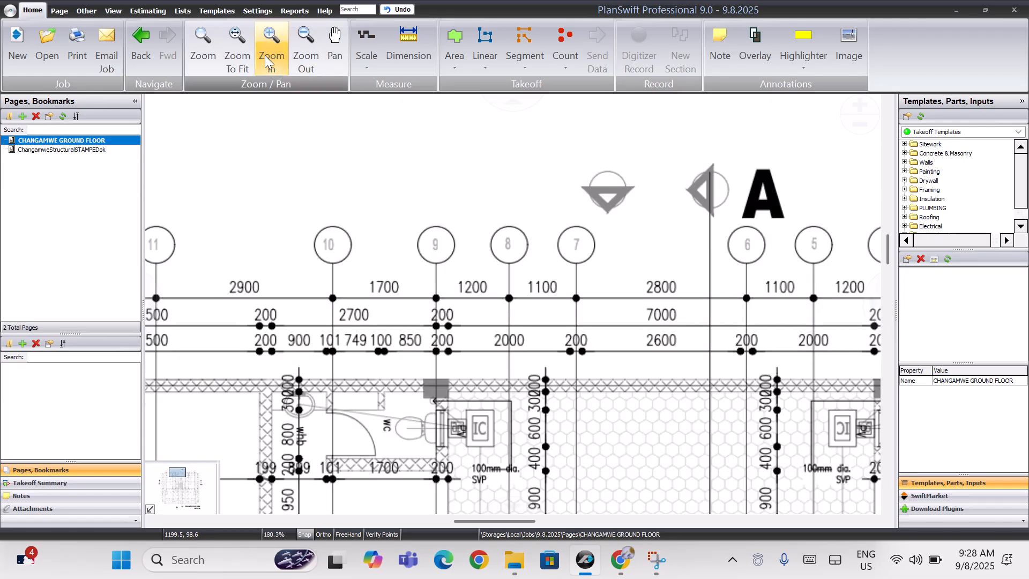
click(264, 56)
click(151, 305)
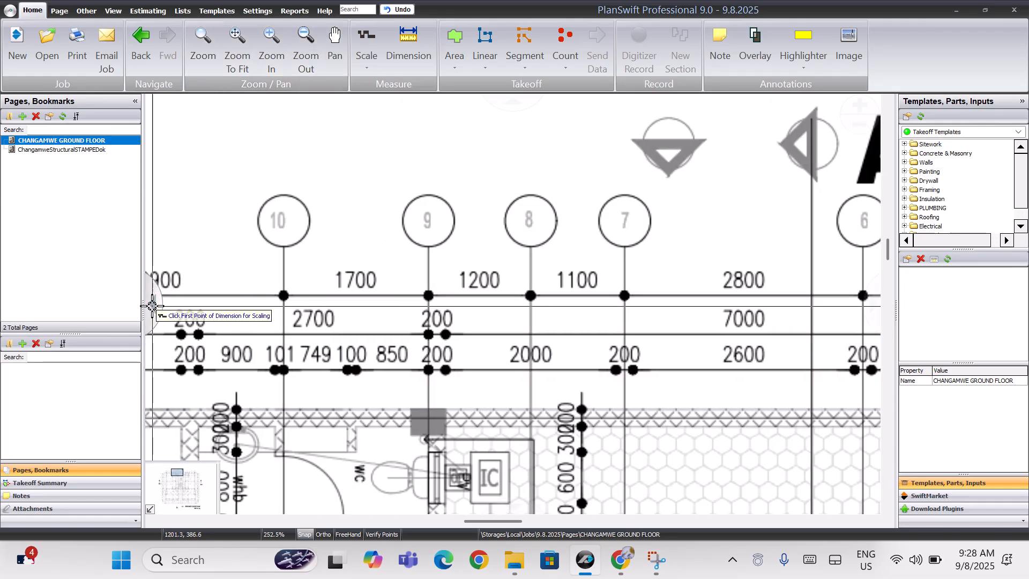
click(151, 306)
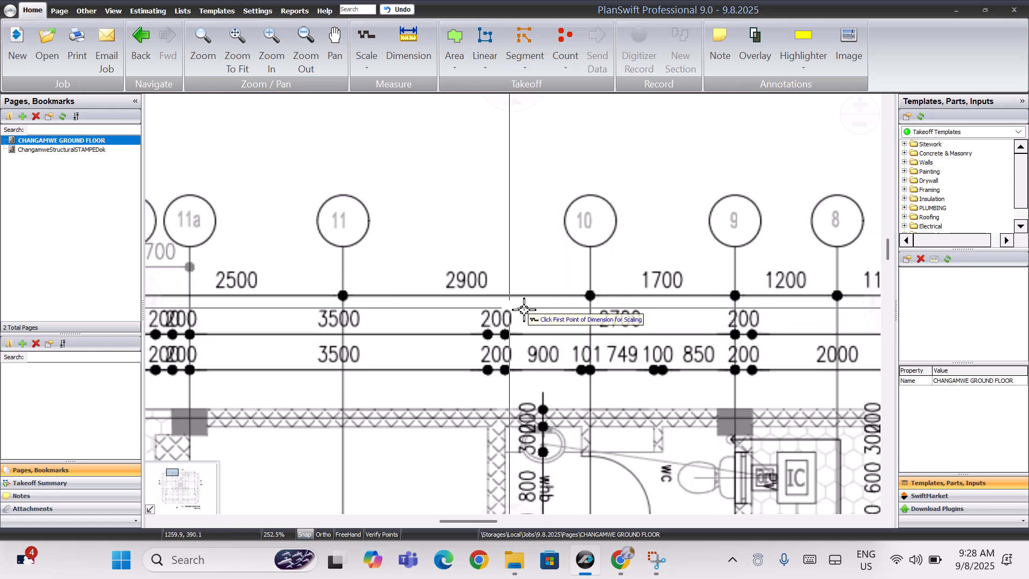
click(342, 295)
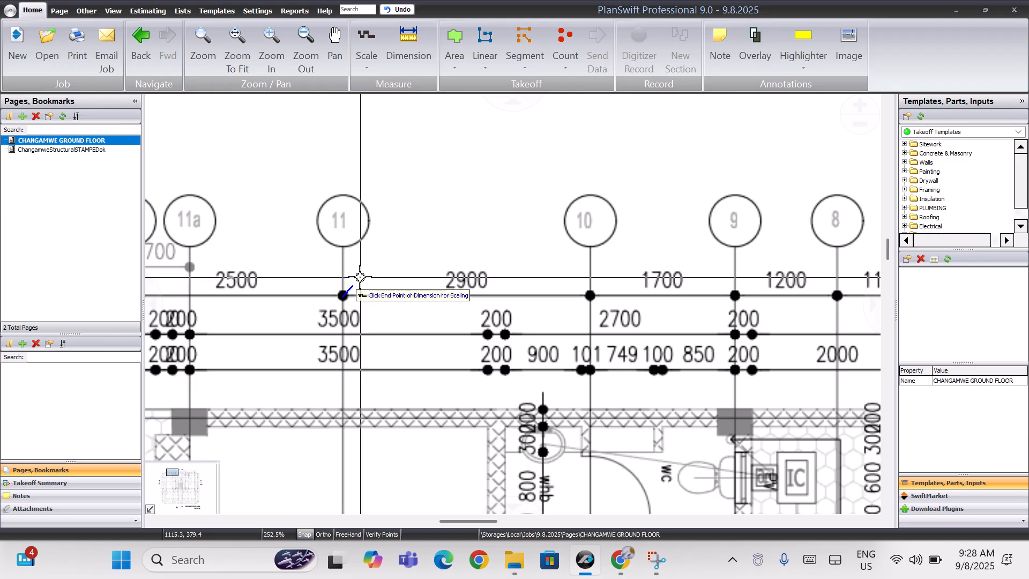
click(589, 294)
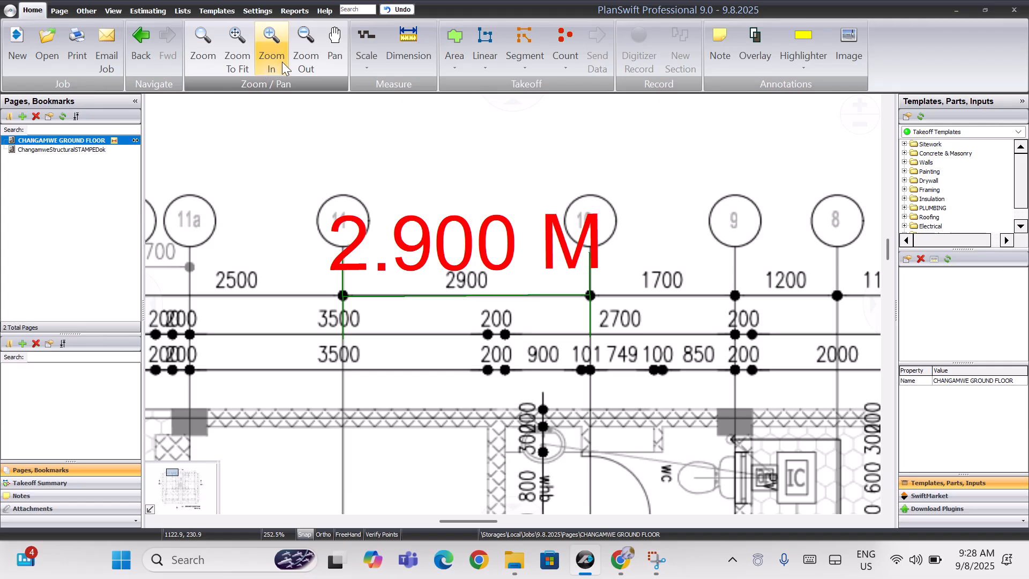
- Examine the whole ground floor plan and the dimension strings along grid lines 12 to 7 near the scale mark
click(304, 56)
click(231, 56)
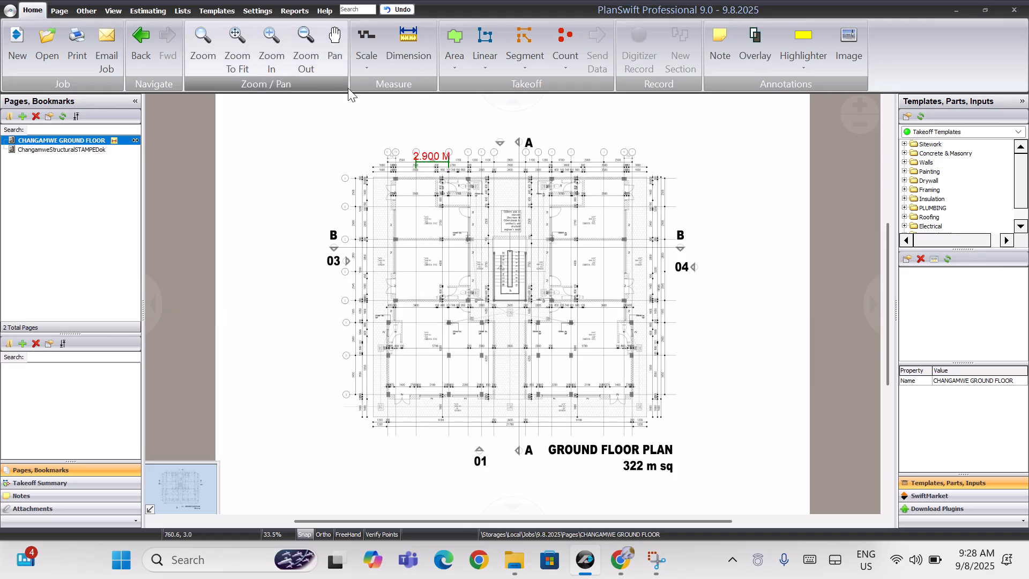
click(334, 62)
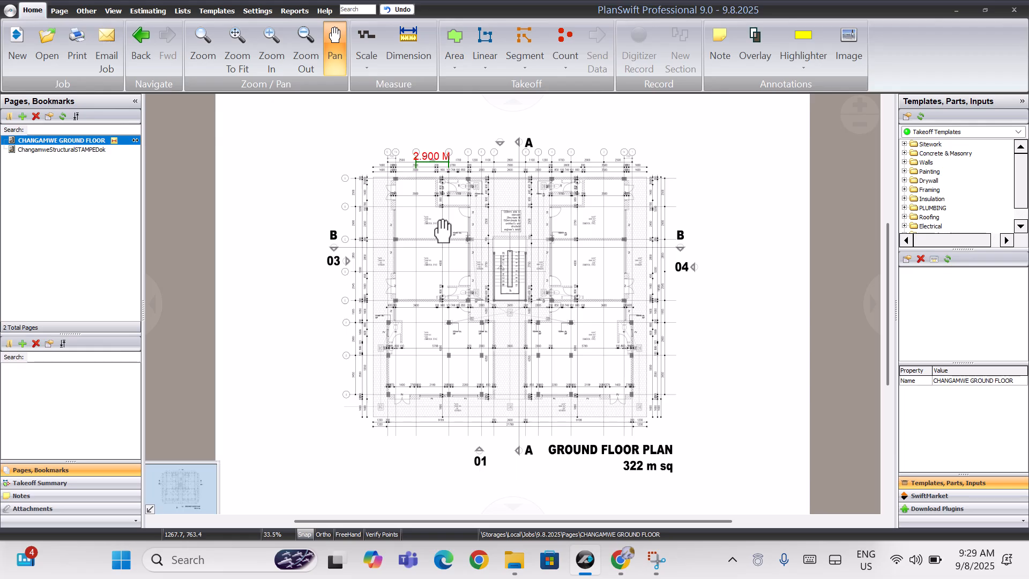
drag(443, 230, 403, 293)
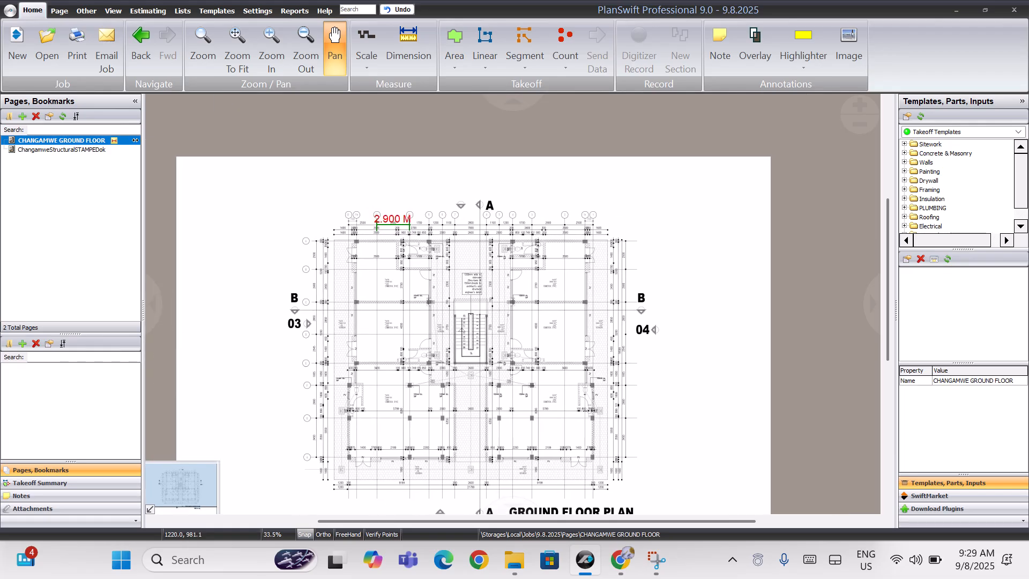
scroll(403, 320, up, 5)
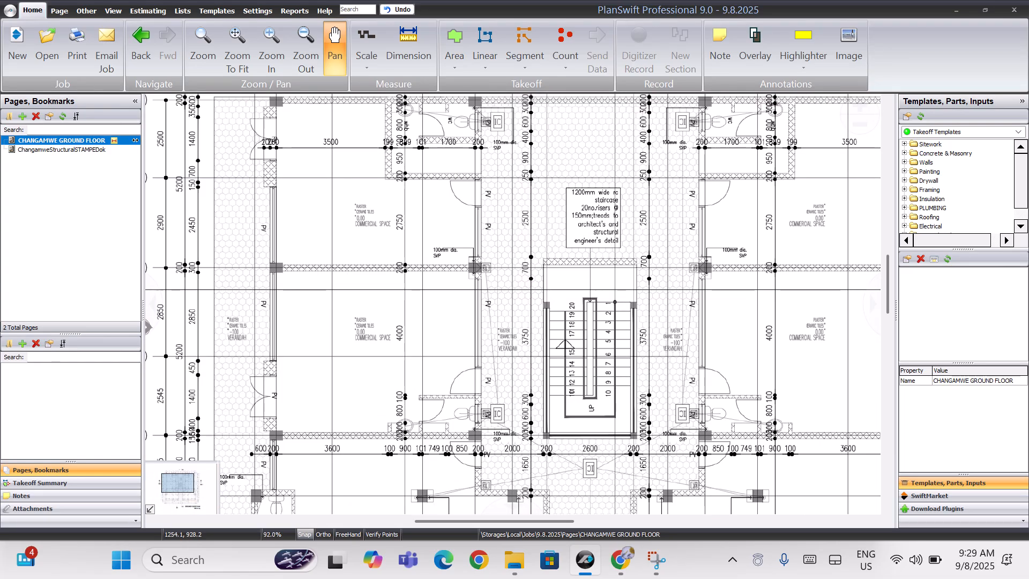
drag(392, 183, 396, 298)
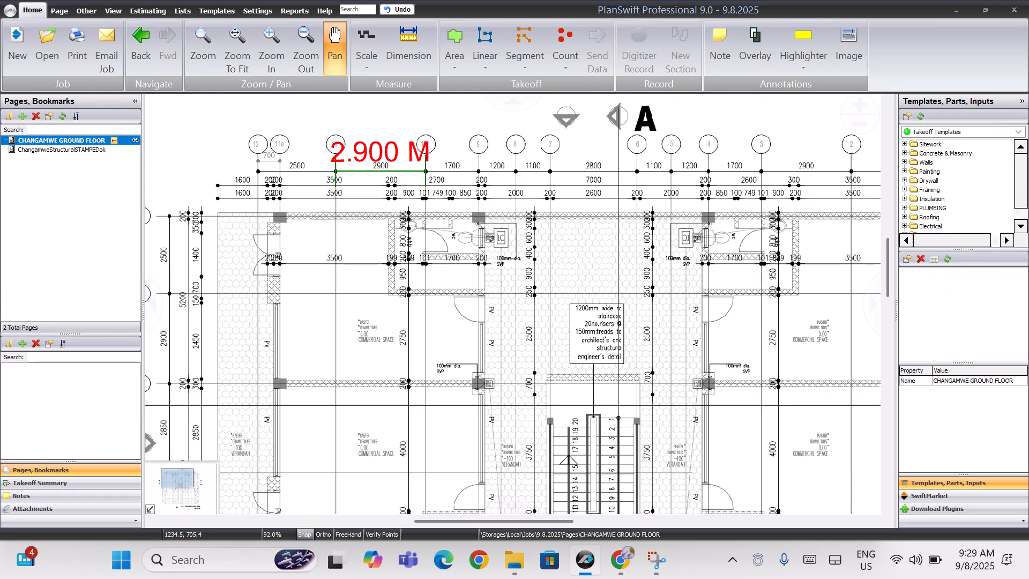
scroll(443, 343, down, 2)
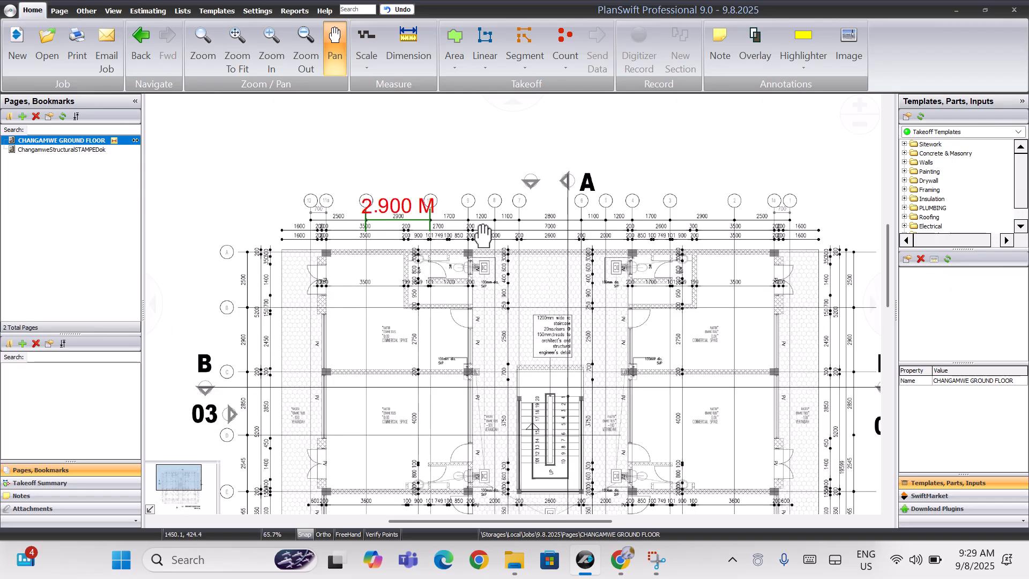
drag(482, 236, 486, 234)
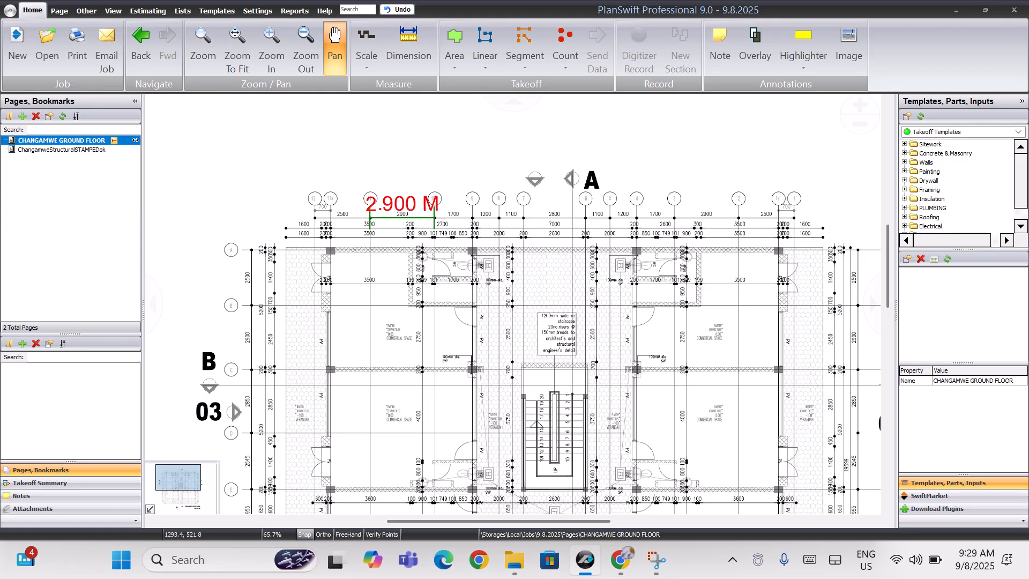
scroll(411, 315, up, 3)
drag(406, 172, 456, 334)
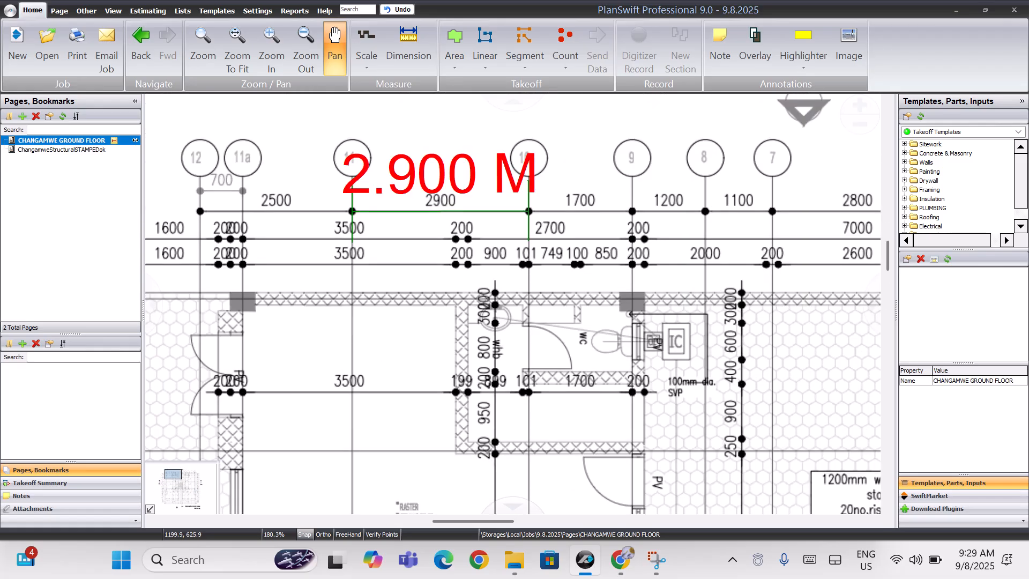
scroll(455, 334, down, 1)
scroll(450, 372, down, 1)
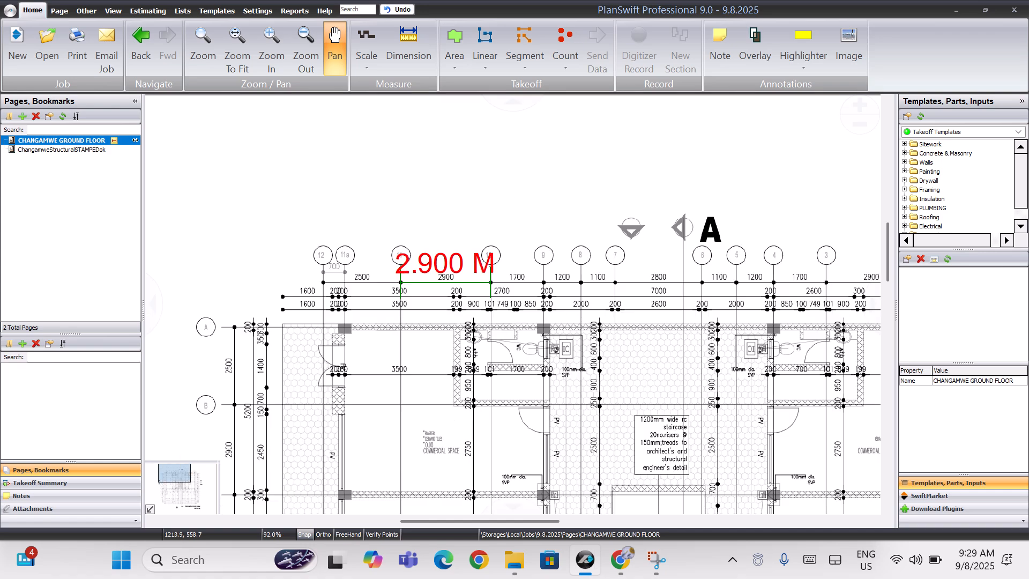
mouse_move(472, 408)
mouse_down()
mouse_move(371, 250)
mouse_move(459, 346)
mouse_up()
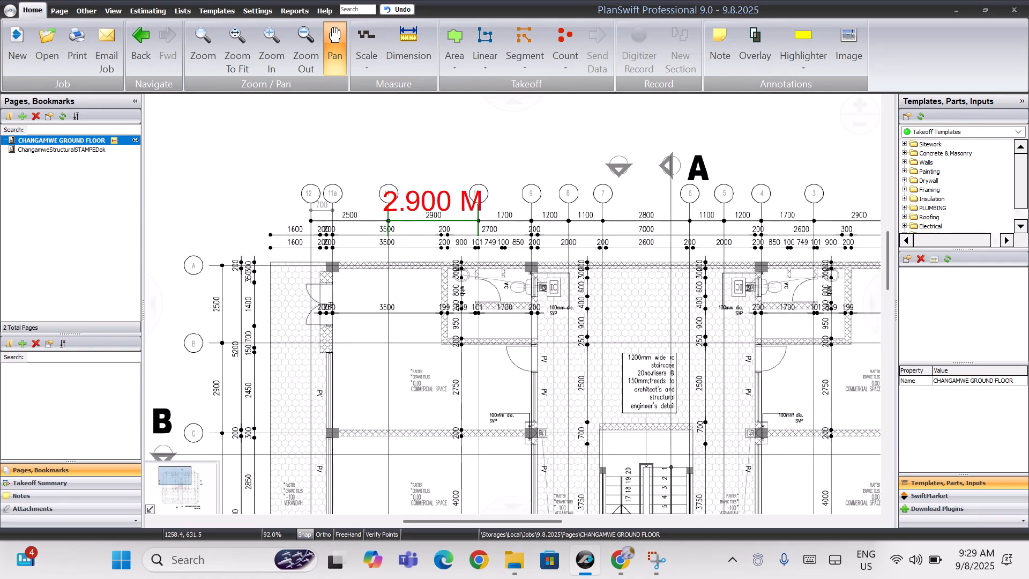
- Inspect the commercial spaces, toilets and walls between grid lines A and C of the ground floor plan
scroll(408, 241, up, 3)
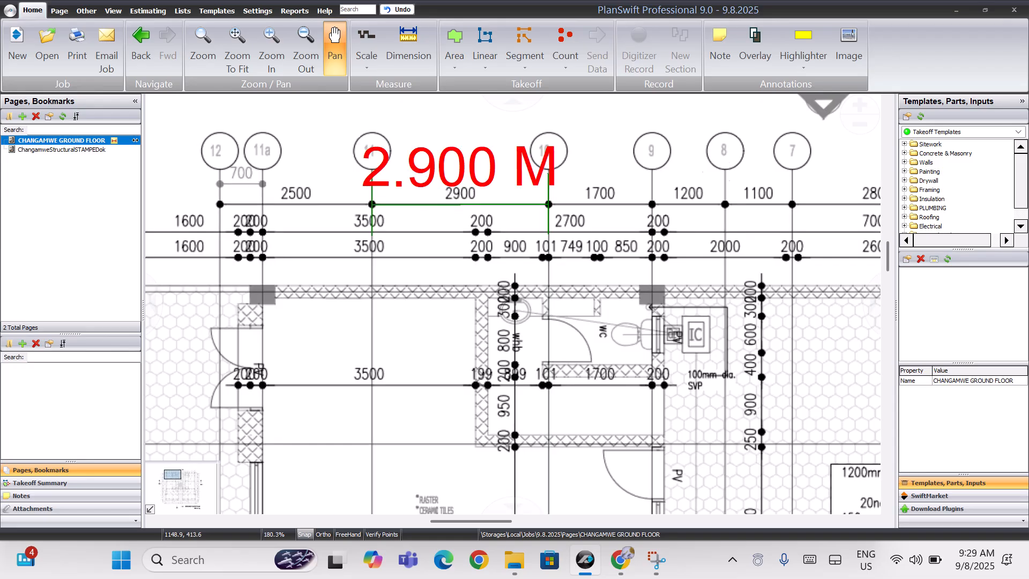
scroll(458, 357, down, 3)
drag(458, 352, 406, 231)
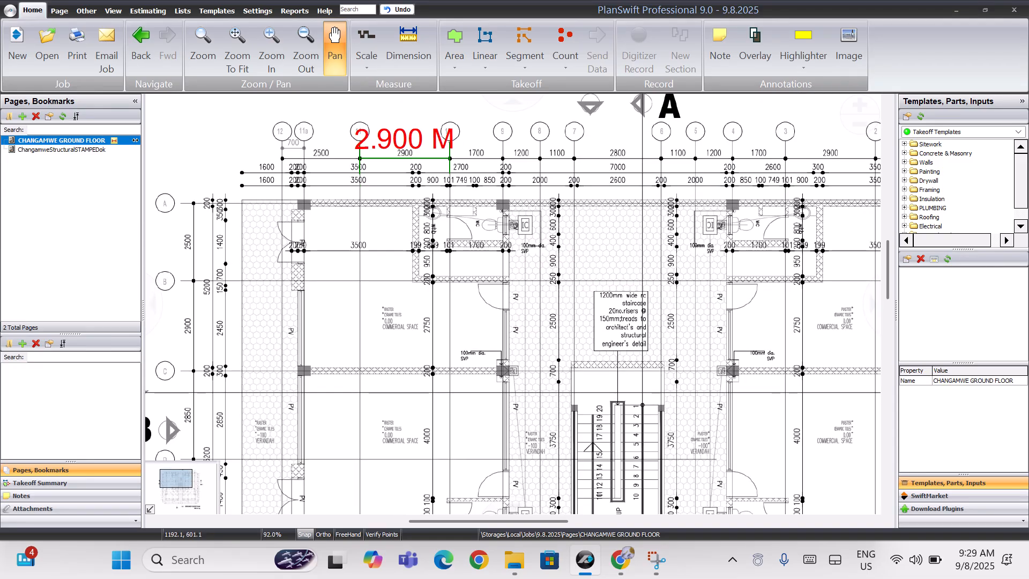
scroll(434, 317, down, 1)
scroll(396, 341, up, 1)
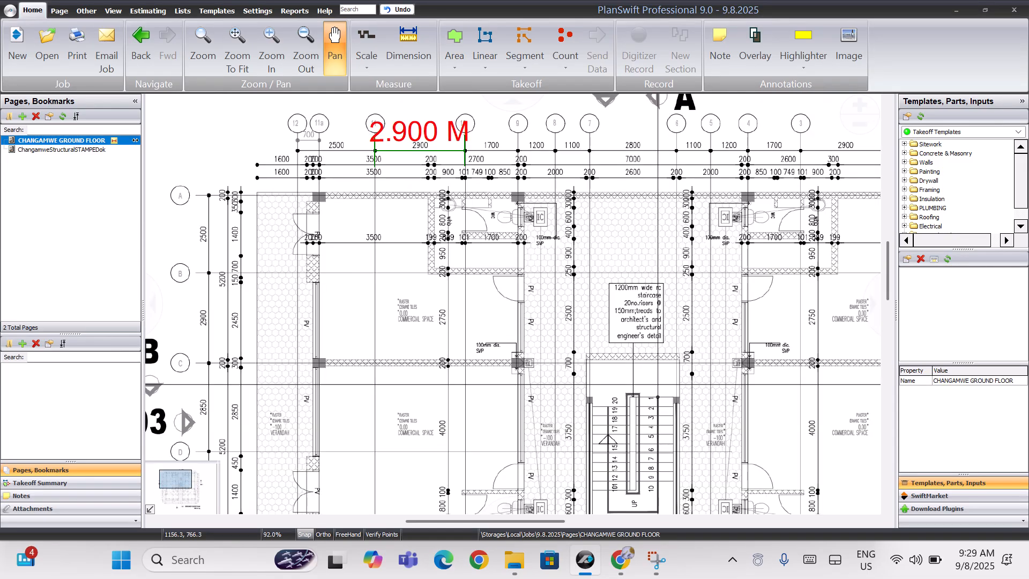
drag(421, 232, 413, 258)
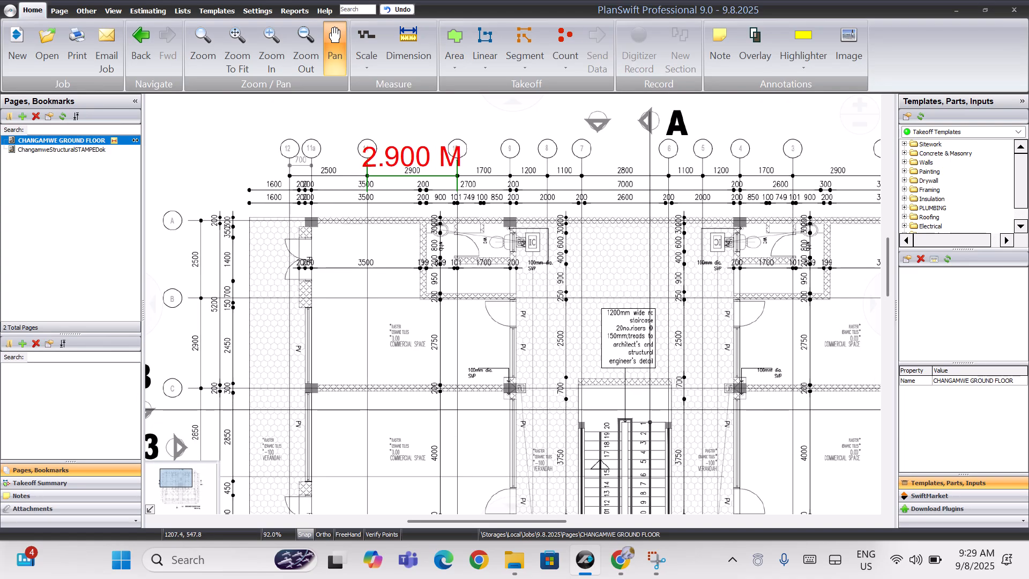
scroll(444, 340, down, 1)
mouse_move(444, 340)
mouse_down()
mouse_move(377, 202)
mouse_move(383, 152)
mouse_up()
mouse_move(431, 188)
mouse_down()
mouse_move(470, 211)
mouse_move(466, 259)
mouse_move(415, 113)
mouse_up()
mouse_move(395, 294)
mouse_down()
mouse_move(438, 222)
mouse_move(465, 454)
mouse_up()
drag(437, 305, 429, 354)
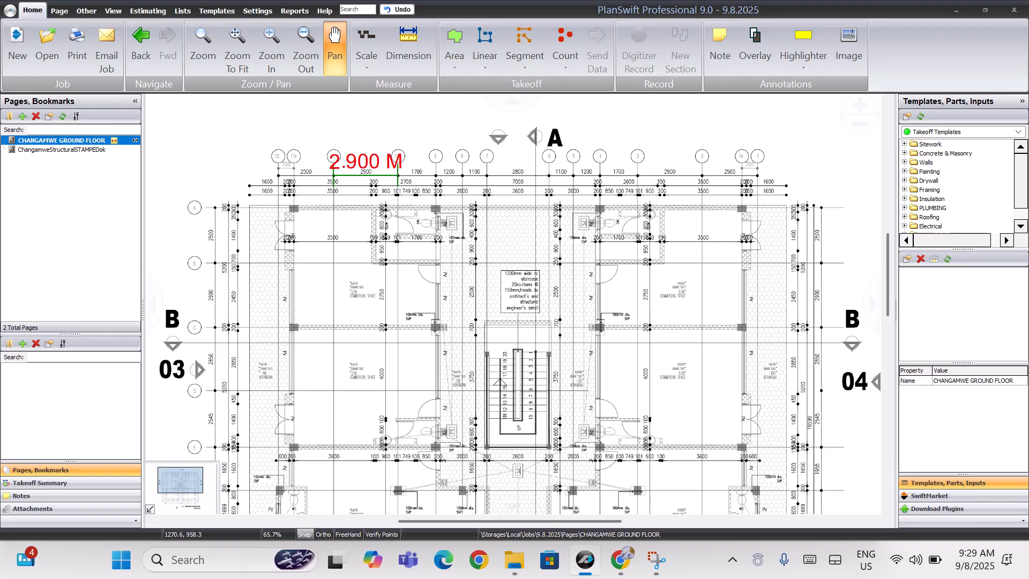
scroll(431, 310, up, 3)
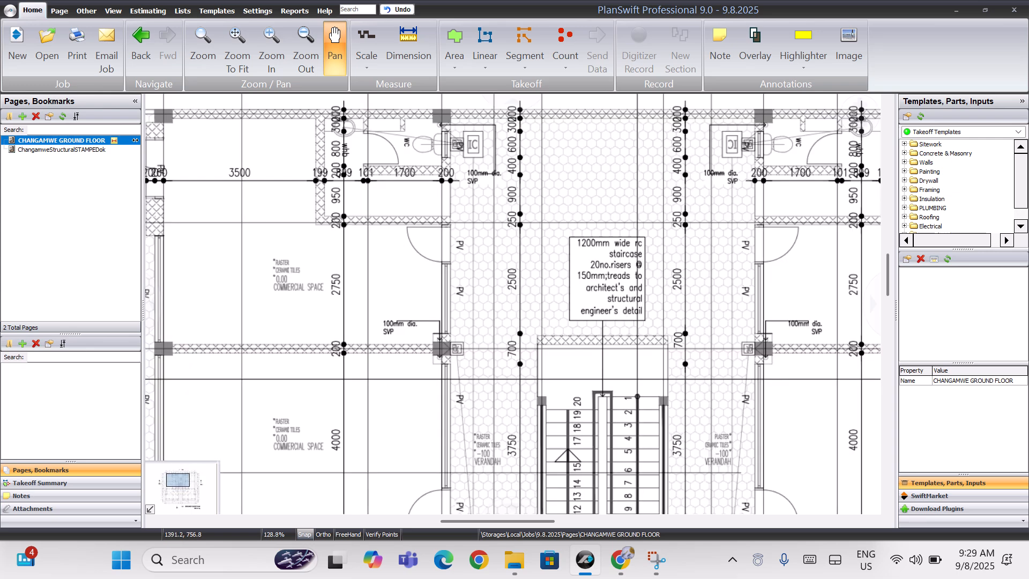
drag(377, 266, 481, 299)
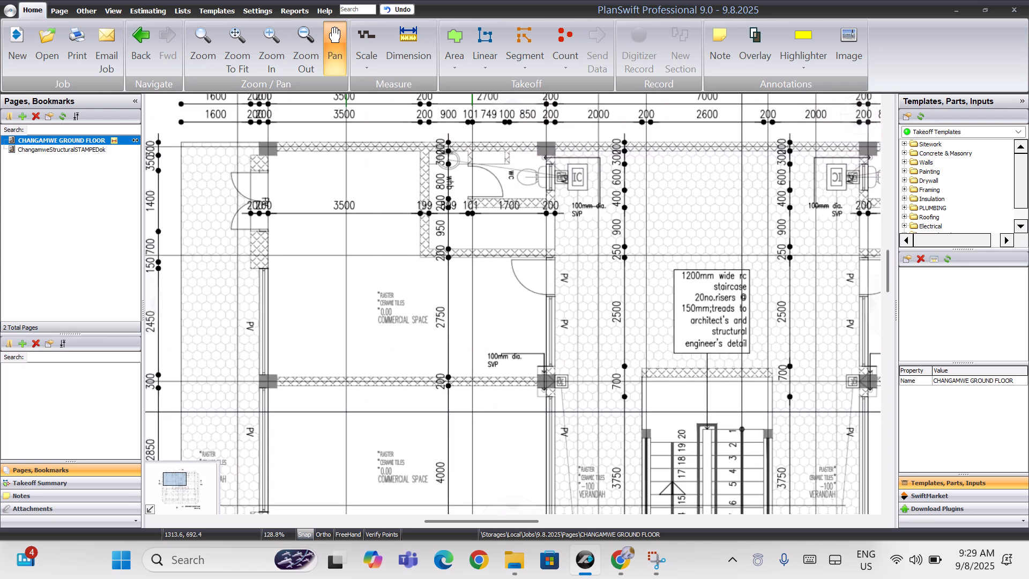
scroll(351, 389, down, 1)
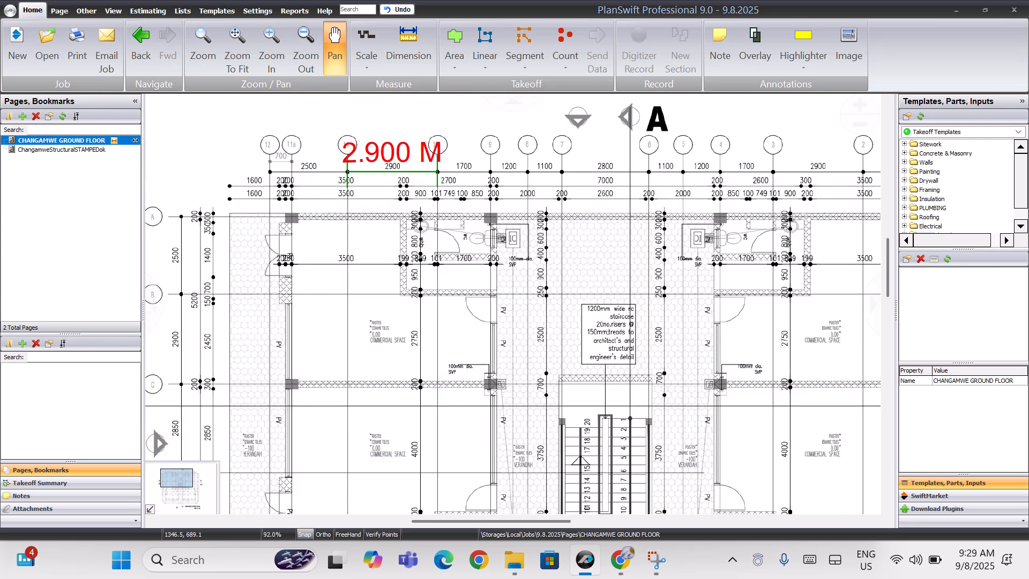
drag(509, 291, 517, 254)
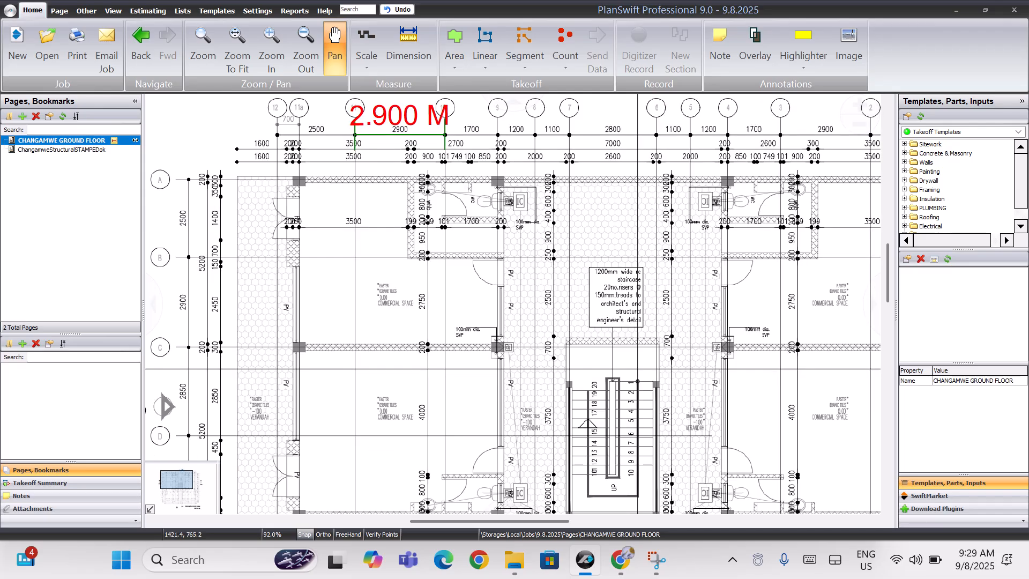
- Examine the central staircase and the rooms around it on the ground floor plan
drag(385, 312, 315, 274)
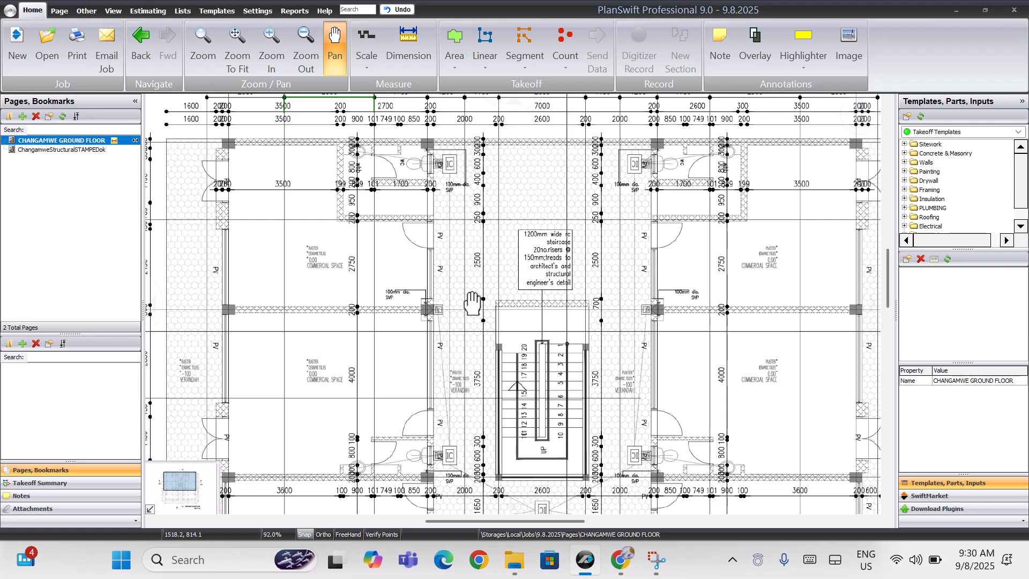
drag(521, 391, 595, 467)
drag(343, 257, 531, 448)
drag(482, 267, 418, 397)
drag(428, 268, 355, 360)
drag(551, 343, 517, 284)
drag(348, 299, 514, 301)
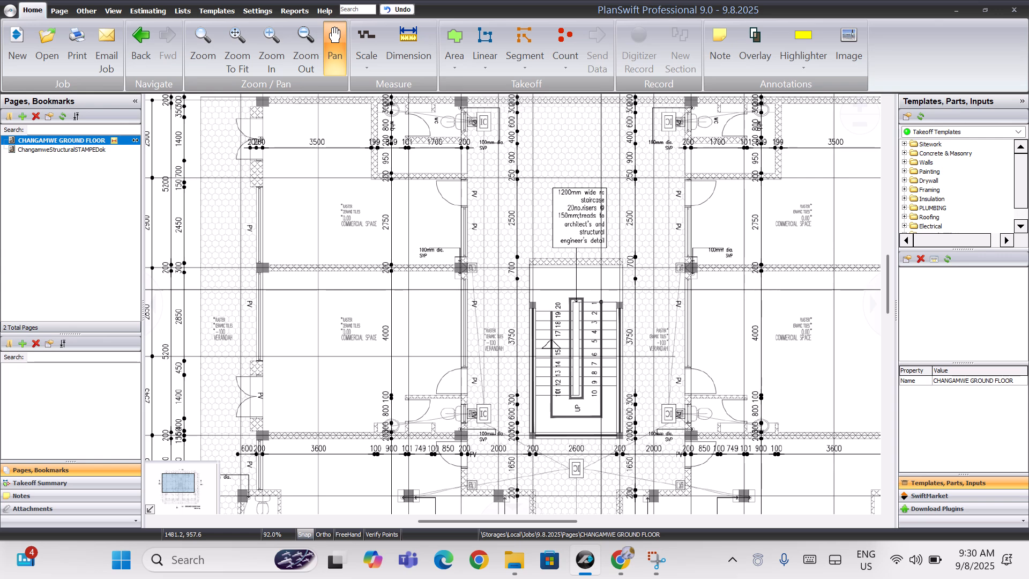
drag(482, 268, 532, 370)
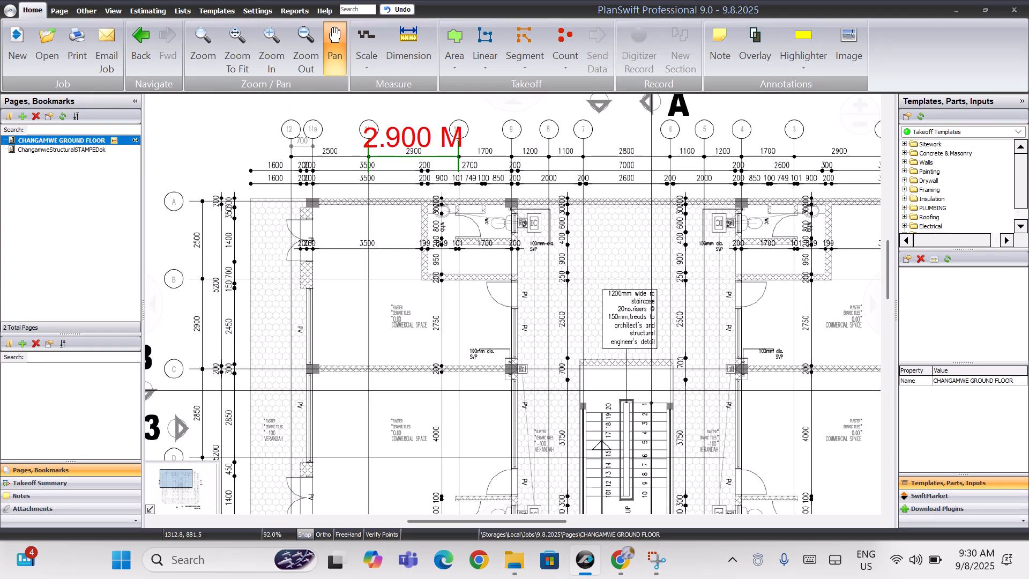
- Inspect the verandah and commercial space between grid lines C and D, then review the rest of the floor plan
scroll(513, 304, up, 2)
scroll(513, 304, up, 2)
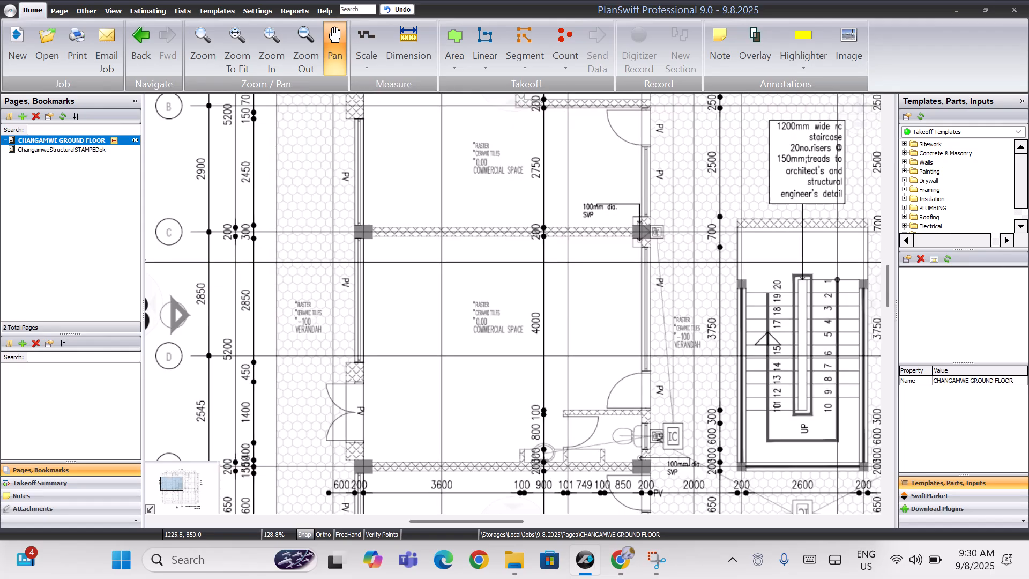
scroll(365, 342, up, 2)
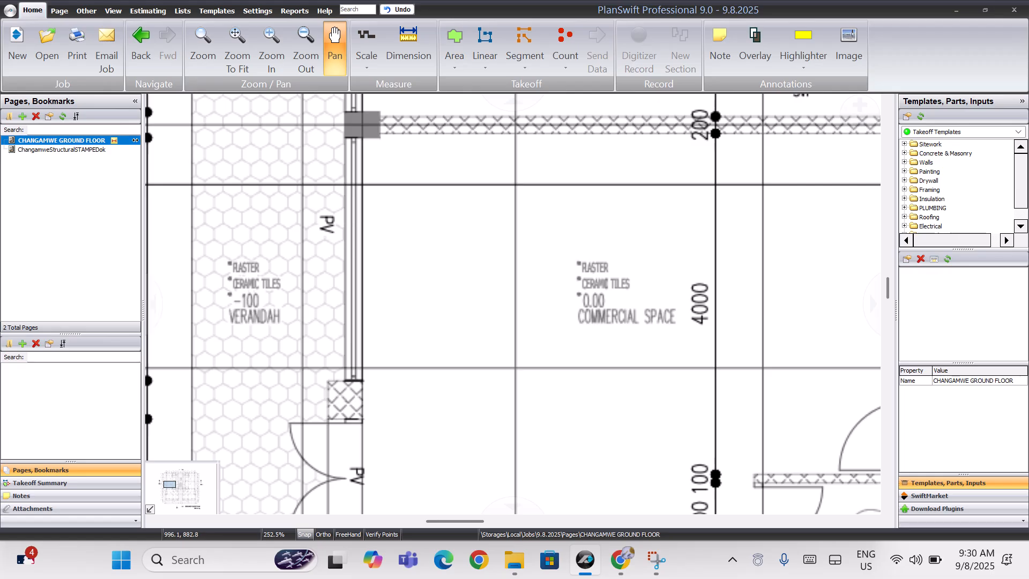
scroll(514, 339, down, 4)
drag(685, 335, 481, 371)
scroll(416, 279, up, 1)
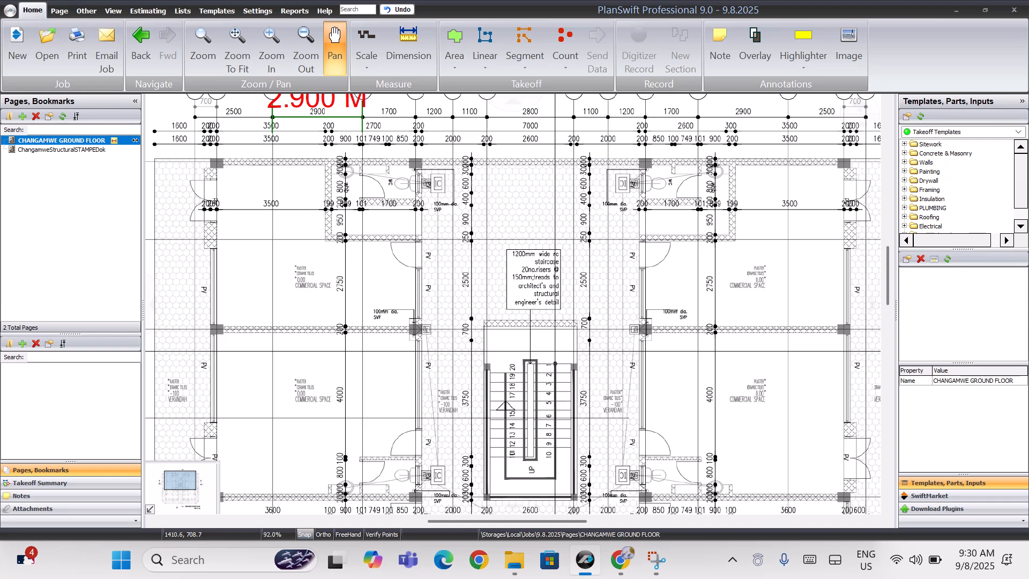
scroll(401, 281, up, 1)
drag(400, 281, 477, 374)
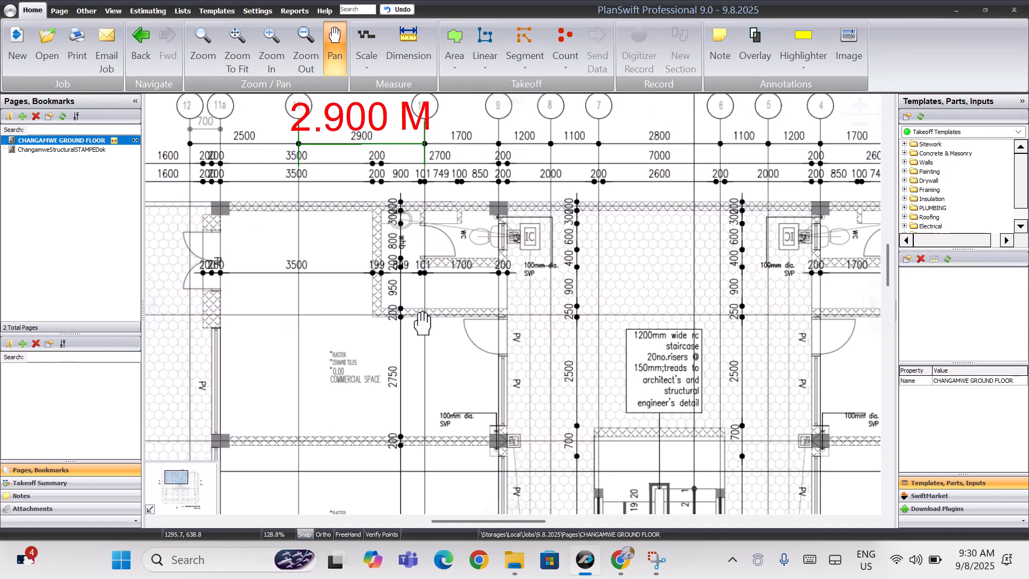
drag(422, 323, 867, 211)
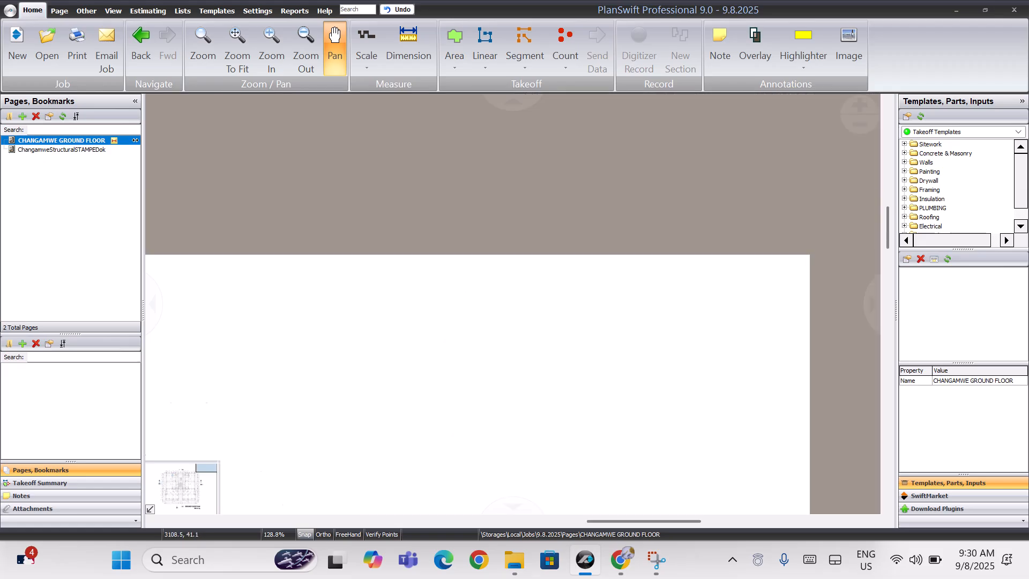
scroll(353, 338, down, 2)
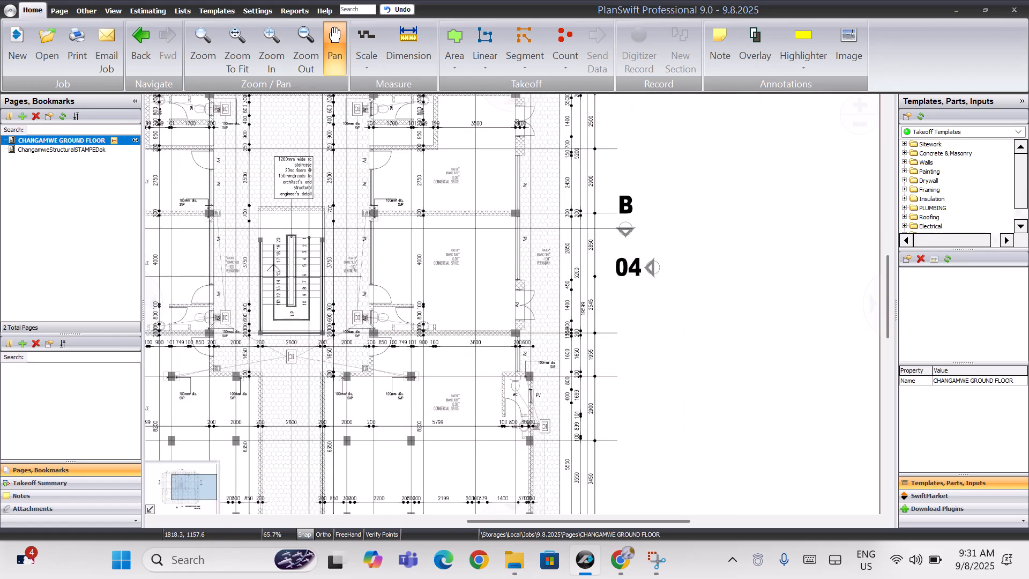
drag(354, 338, 572, 477)
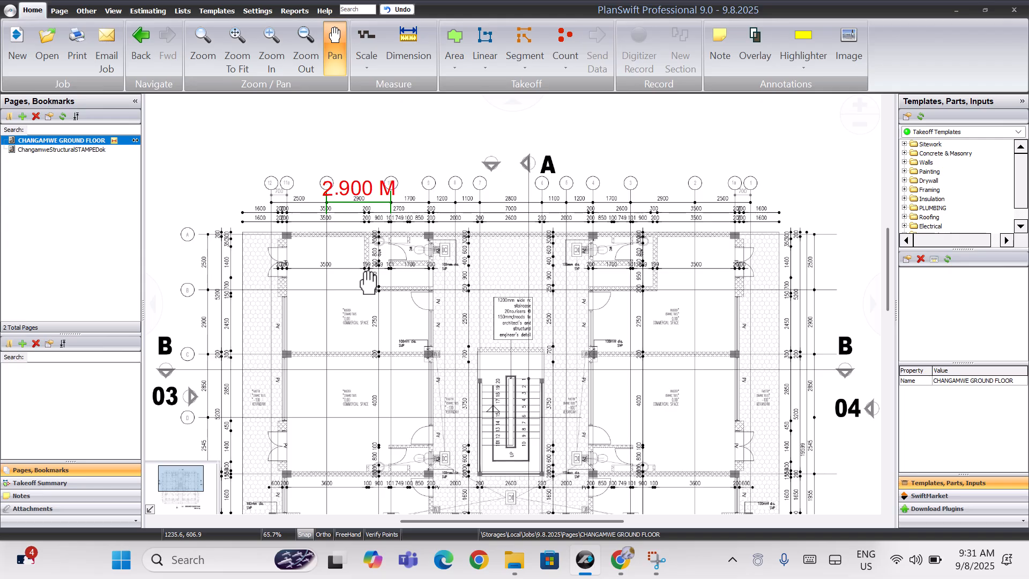
click(339, 60)
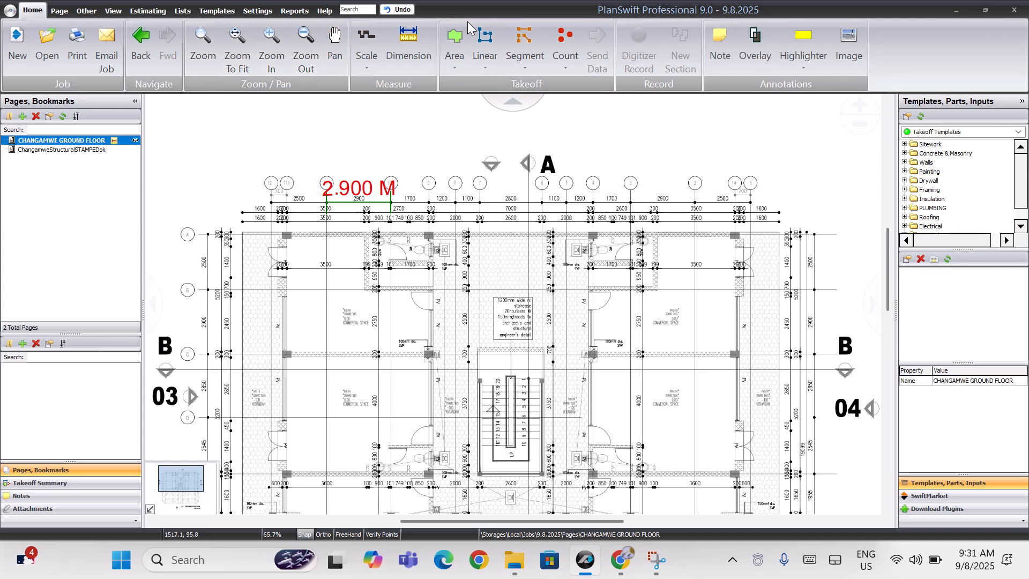
- Create an area takeoff named "Site clearance" with the default colour and solid fill
click(496, 13)
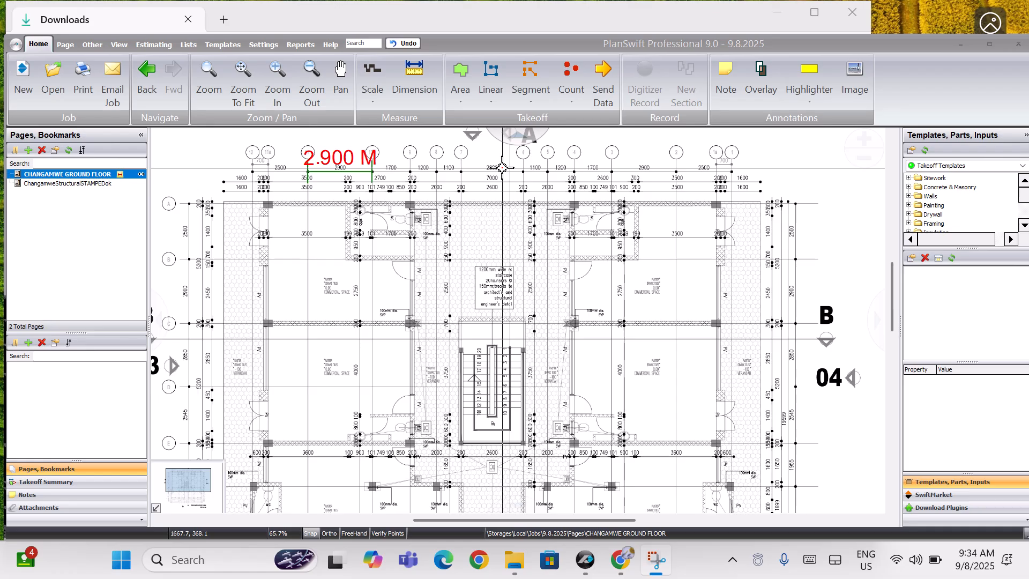
click(459, 68)
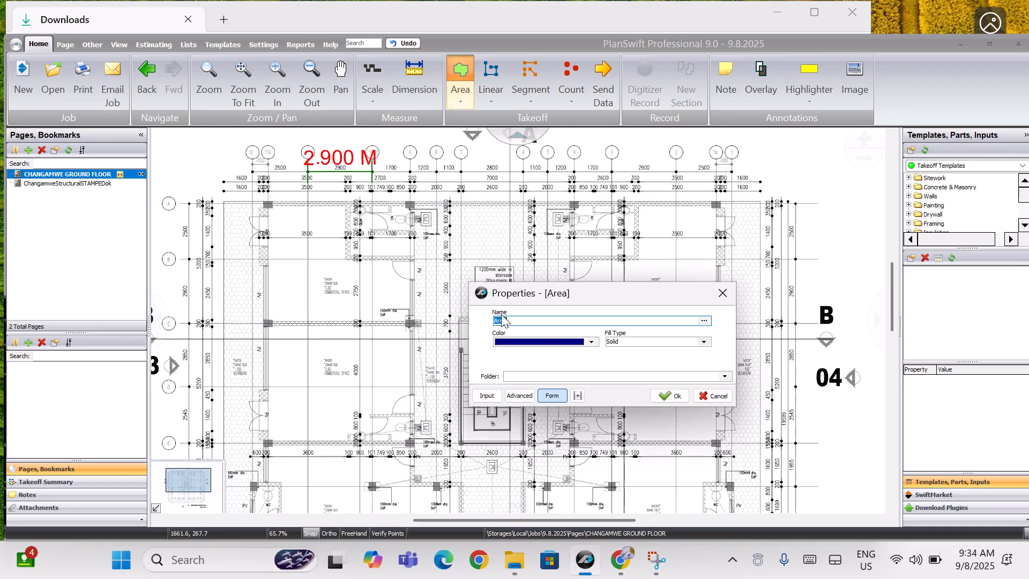
key(BackSpace)
text(Site clearance)
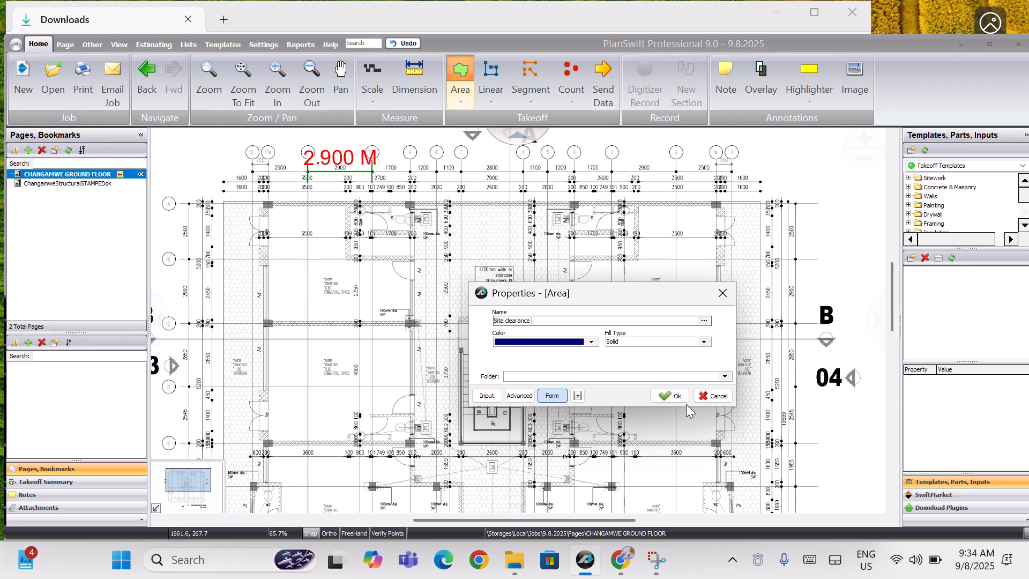
click(670, 395)
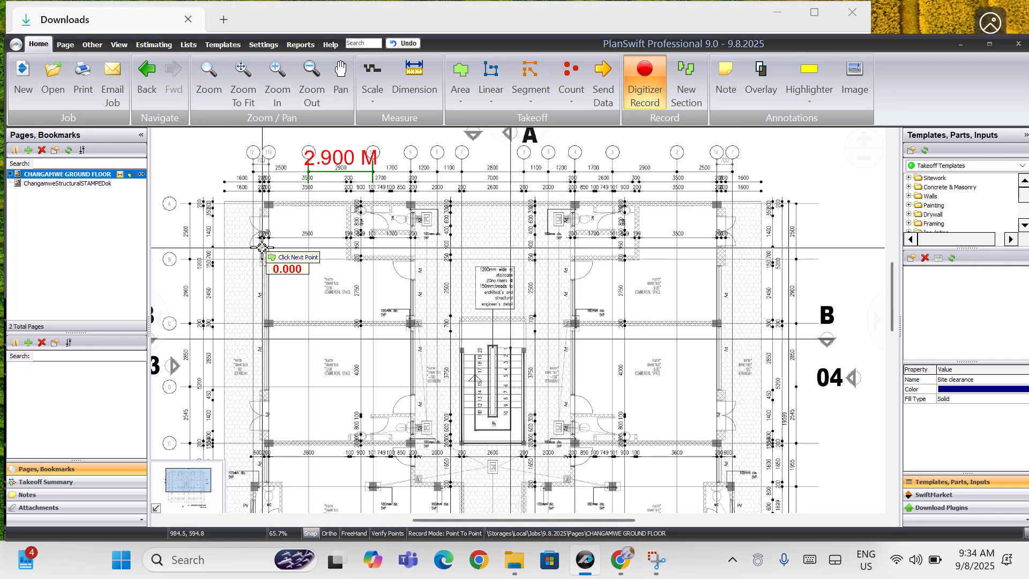
- Draw the first edge of the Site clearance area along grid line A, from the verandah corner beside grid 12 to the one beyond grid 1
click(280, 92)
click(279, 92)
mouse_move(161, 318)
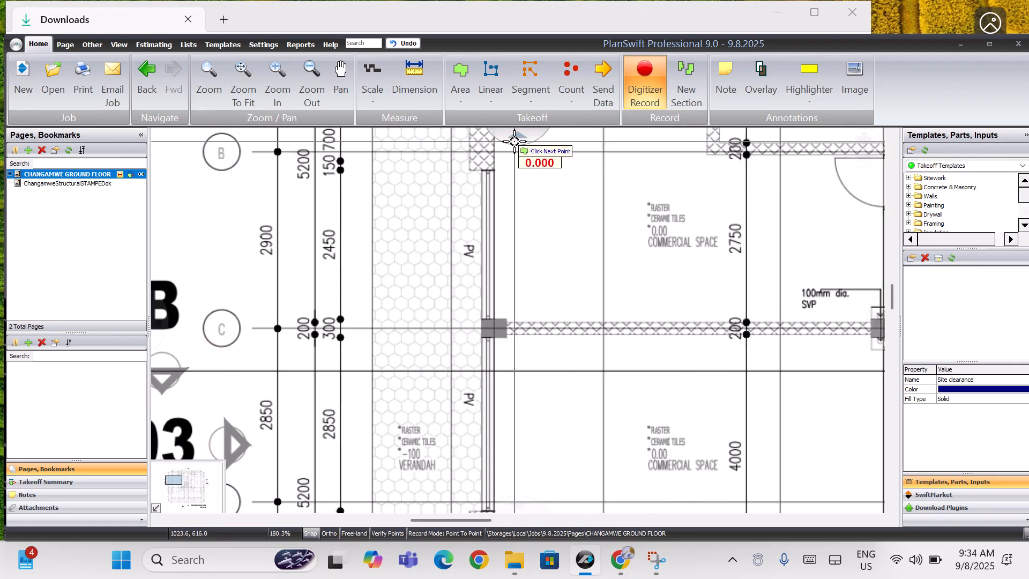
mouse_move(514, 142)
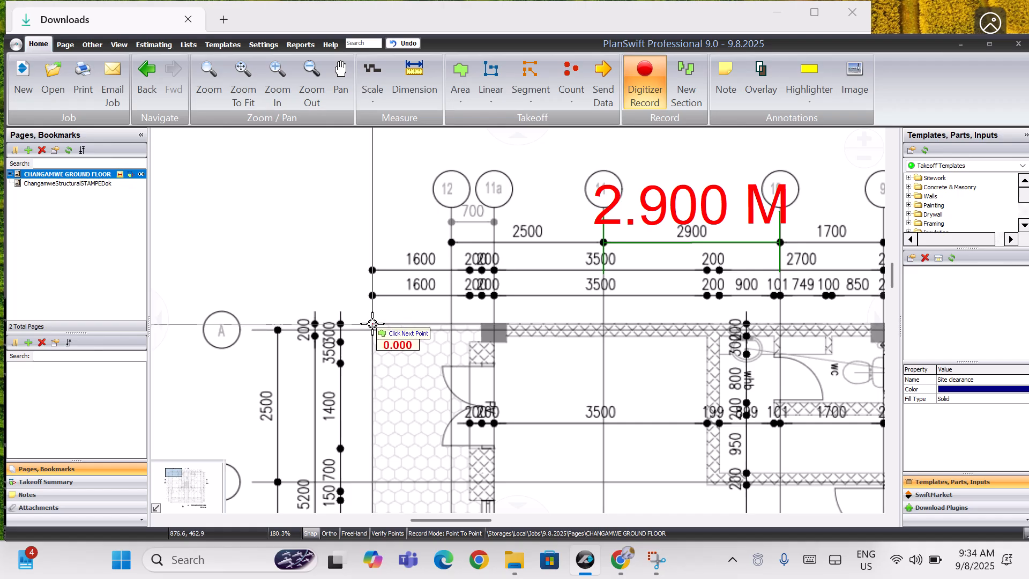
click(372, 323)
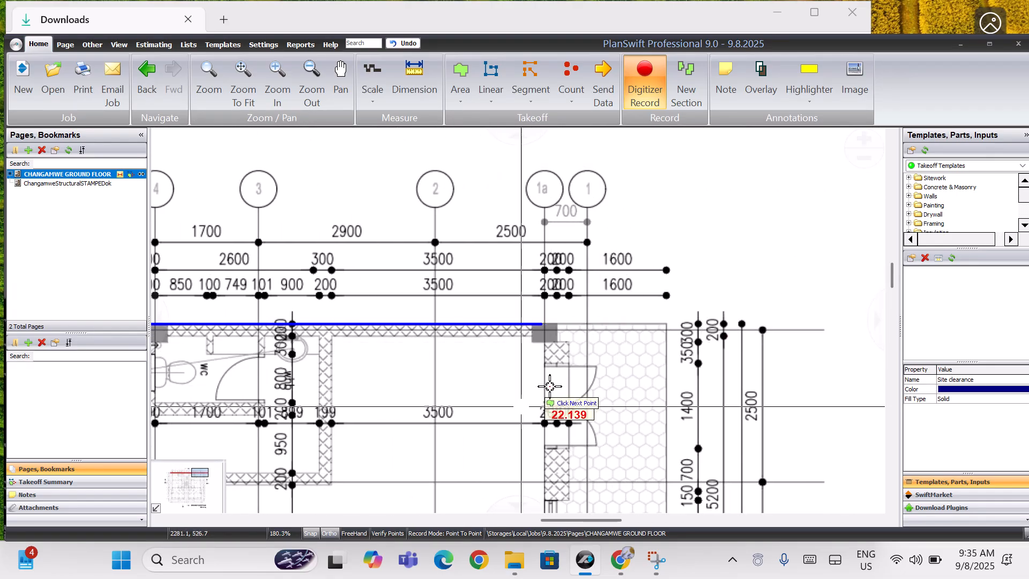
click(332, 534)
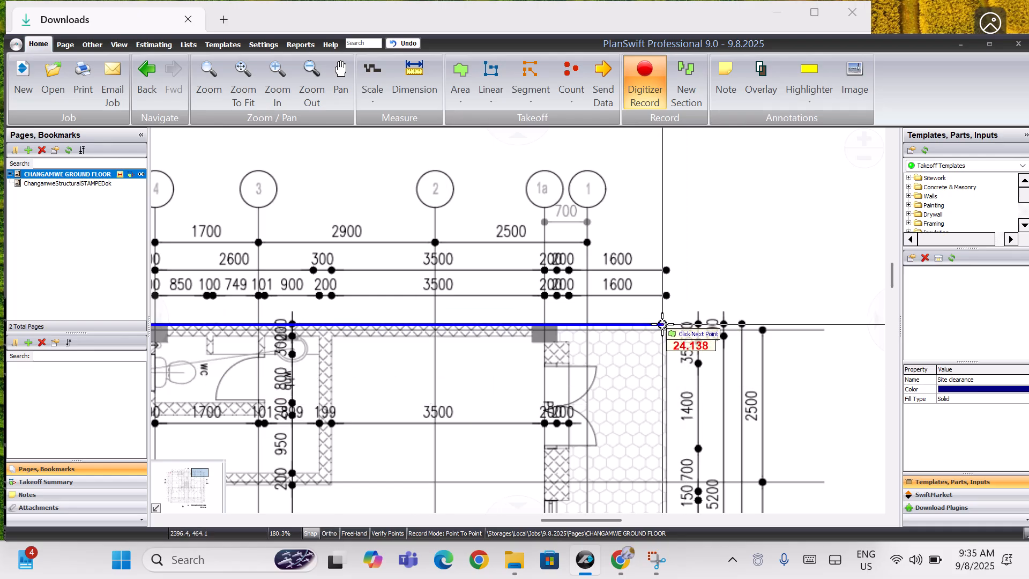
click(666, 324)
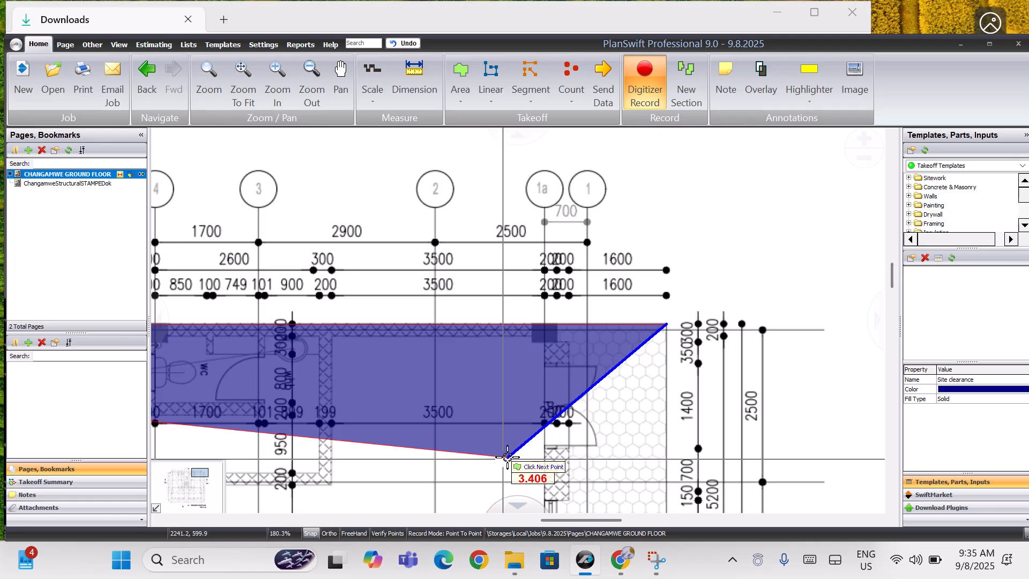
- Trace the remaining outer verandah corners below grid line H and back to the starting corner, then finish the Site clearance area
scroll(515, 445, down, 10)
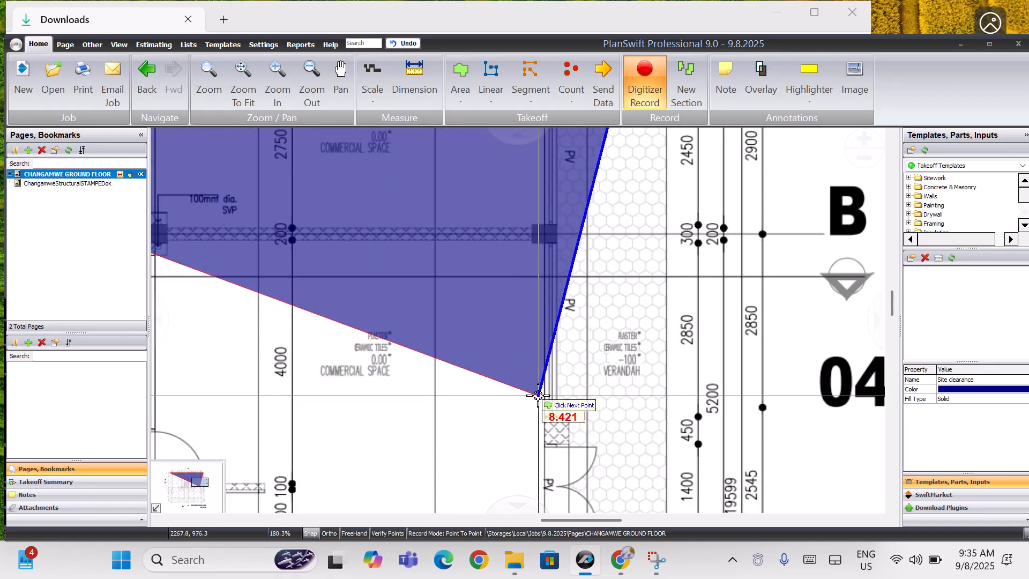
scroll(515, 500, down, 8)
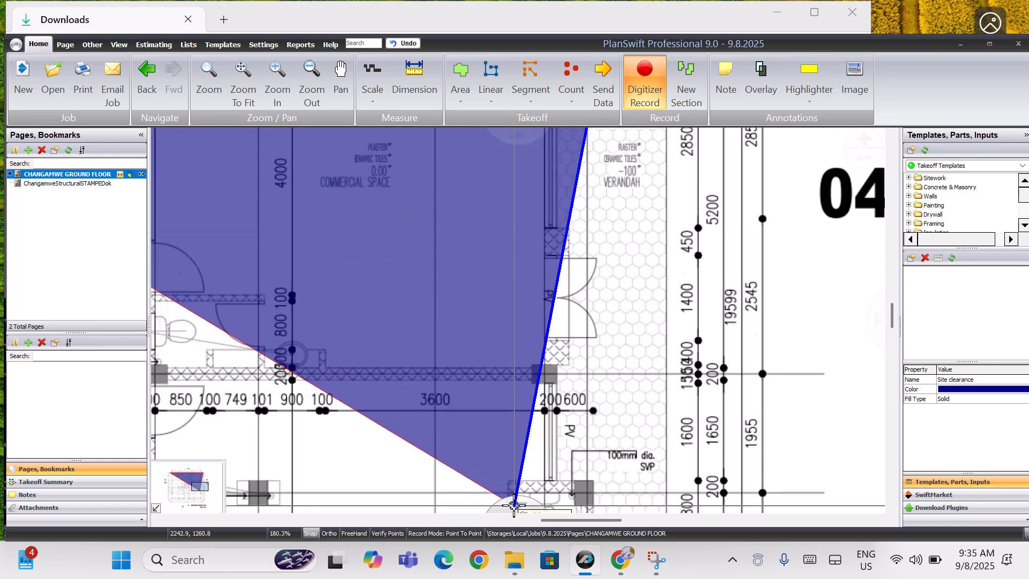
scroll(514, 504, down, 5)
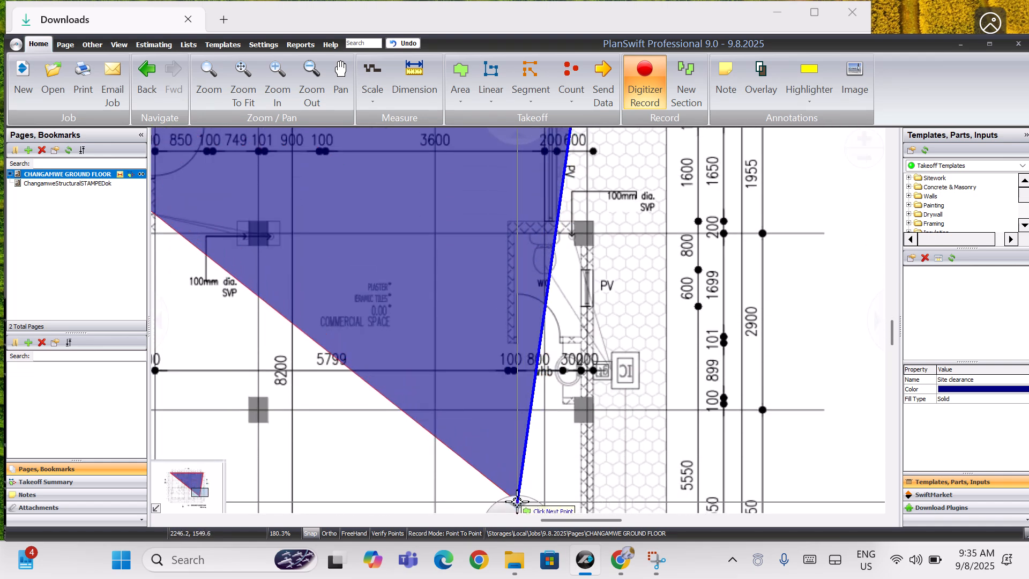
scroll(517, 501, down, 7)
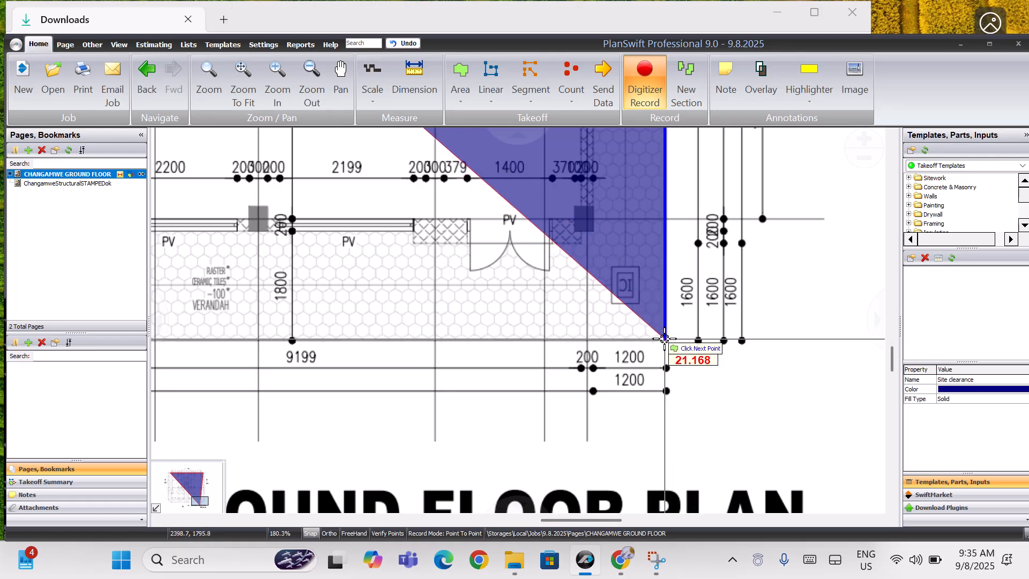
click(665, 338)
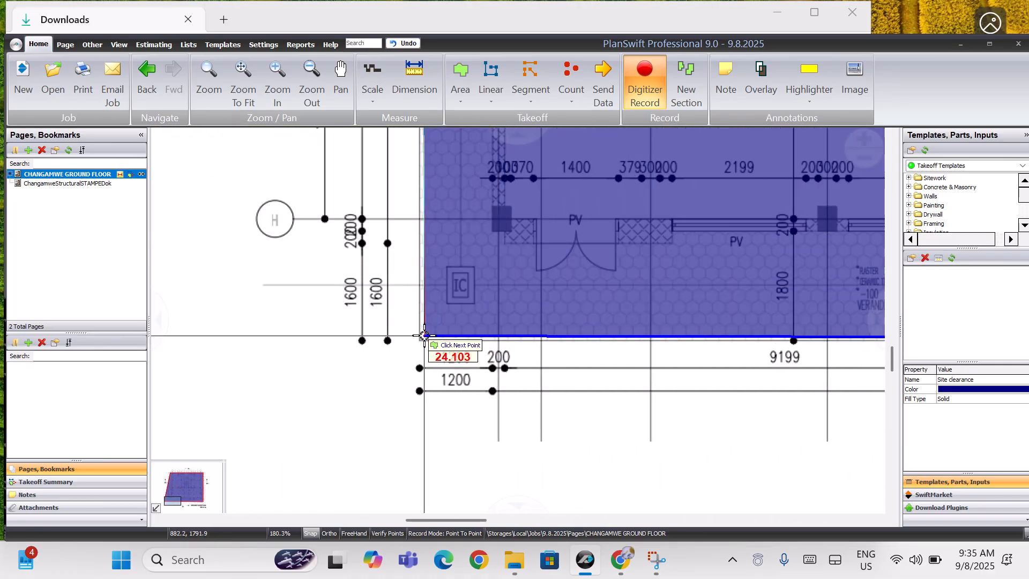
click(419, 338)
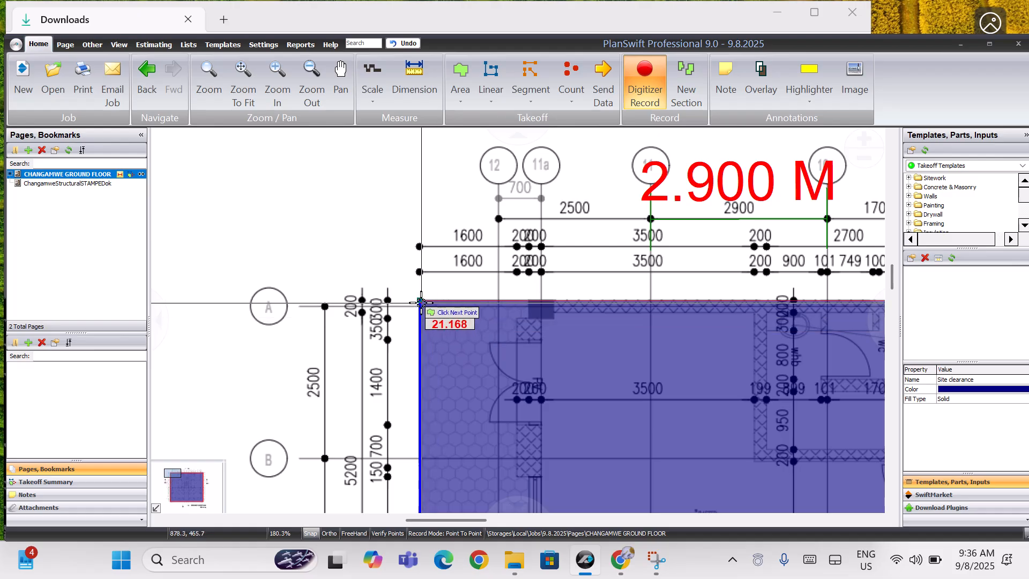
click(422, 301)
double_click(421, 301)
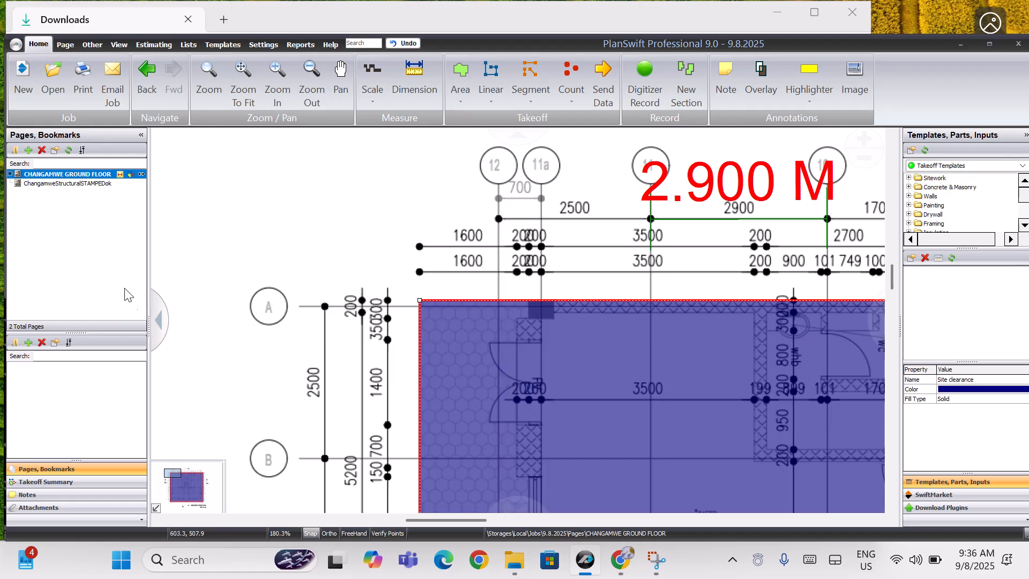
- Select the Site clearance takeoff under the ground floor page and check its coverage, area and colour choices against the whole plan
click(10, 174)
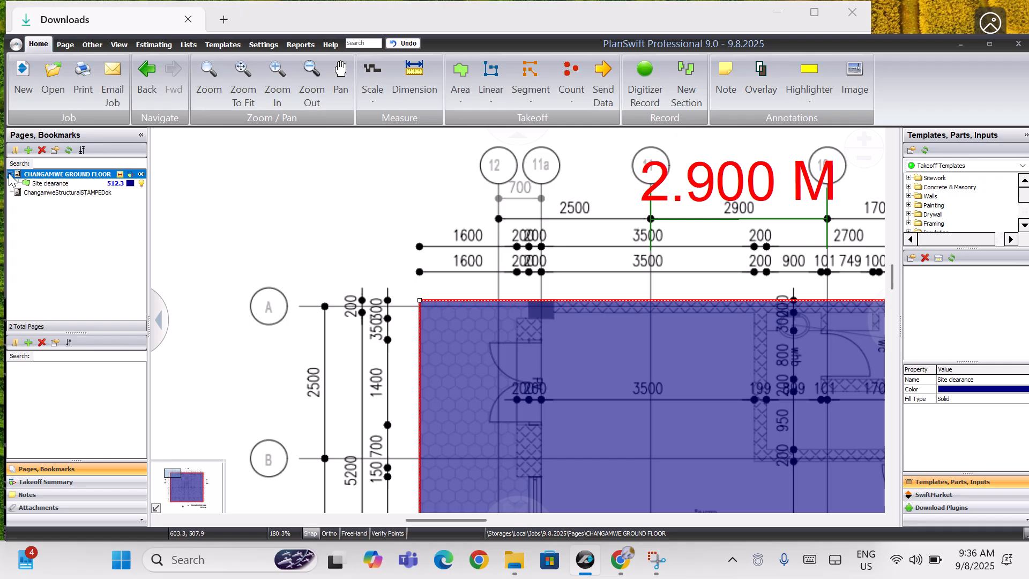
click(62, 185)
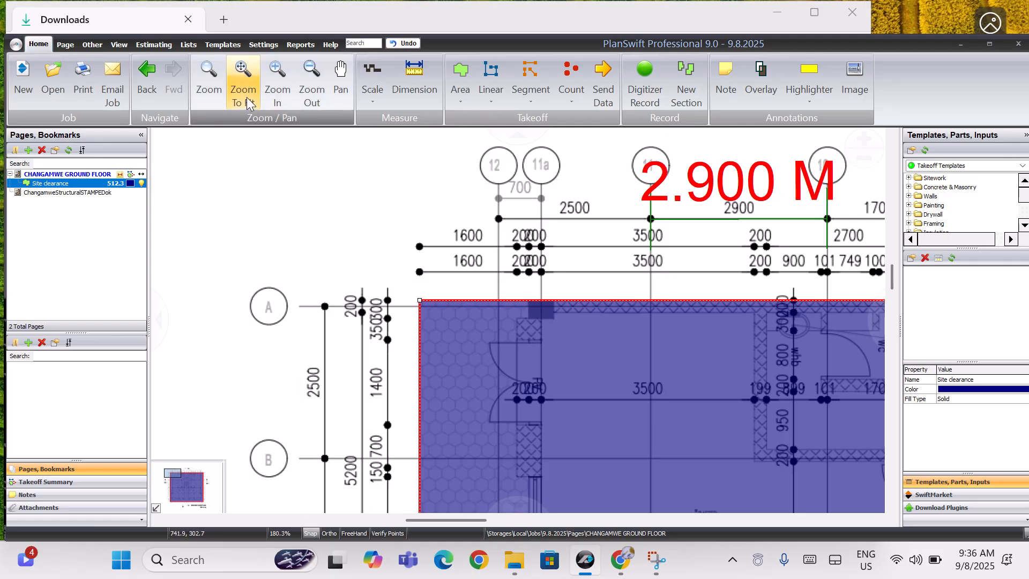
click(242, 92)
mouse_move(485, 353)
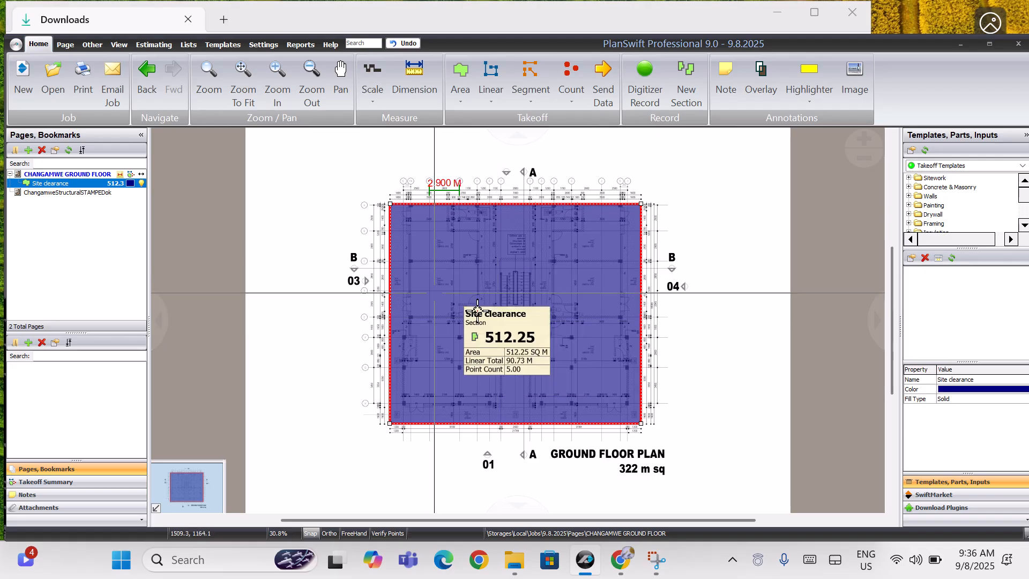
click(129, 185)
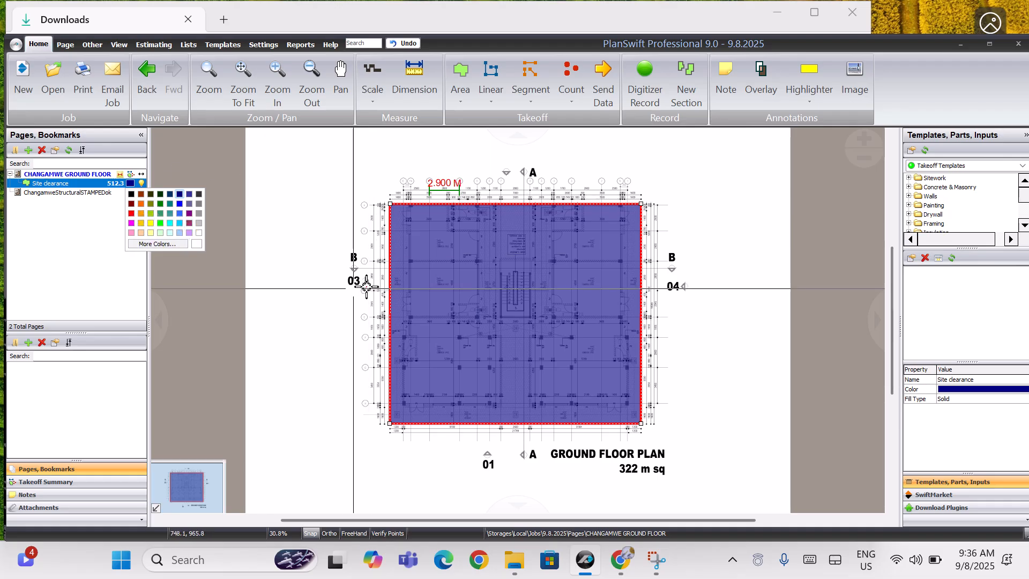
click(119, 280)
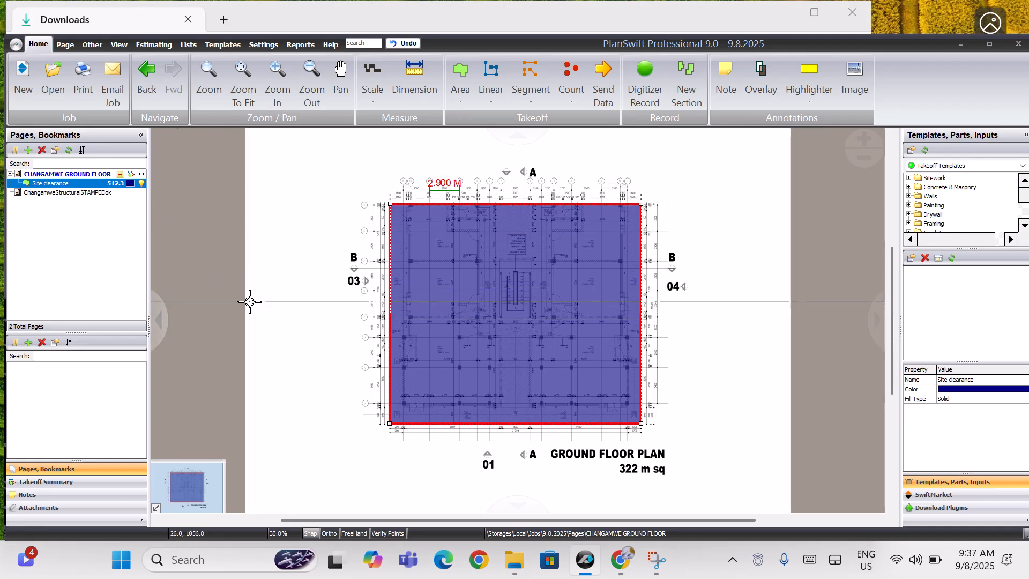
- Toggle the Site clearance takeoff's visibility to compare it with the plan beneath, and leave it hidden
click(141, 184)
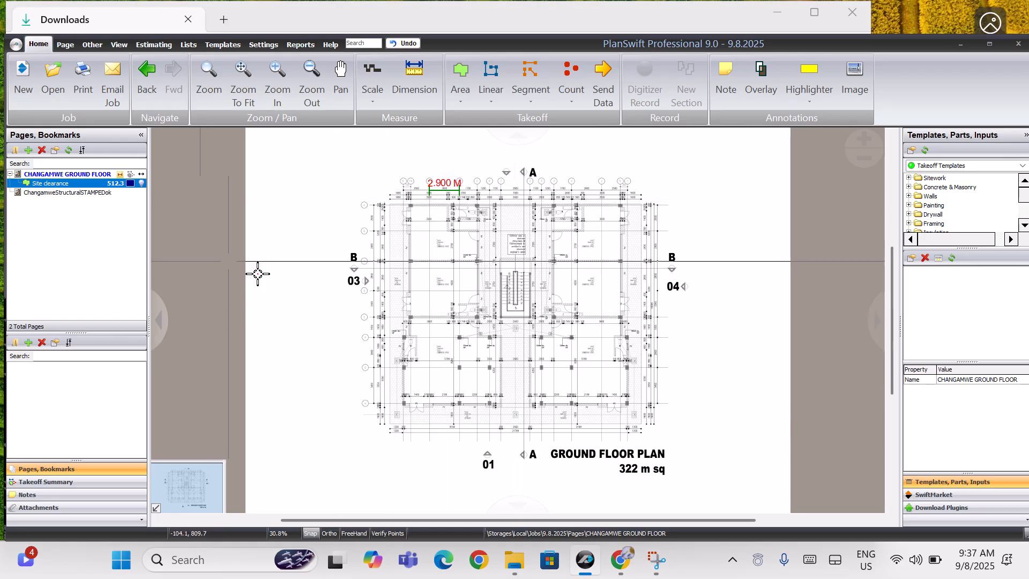
click(142, 183)
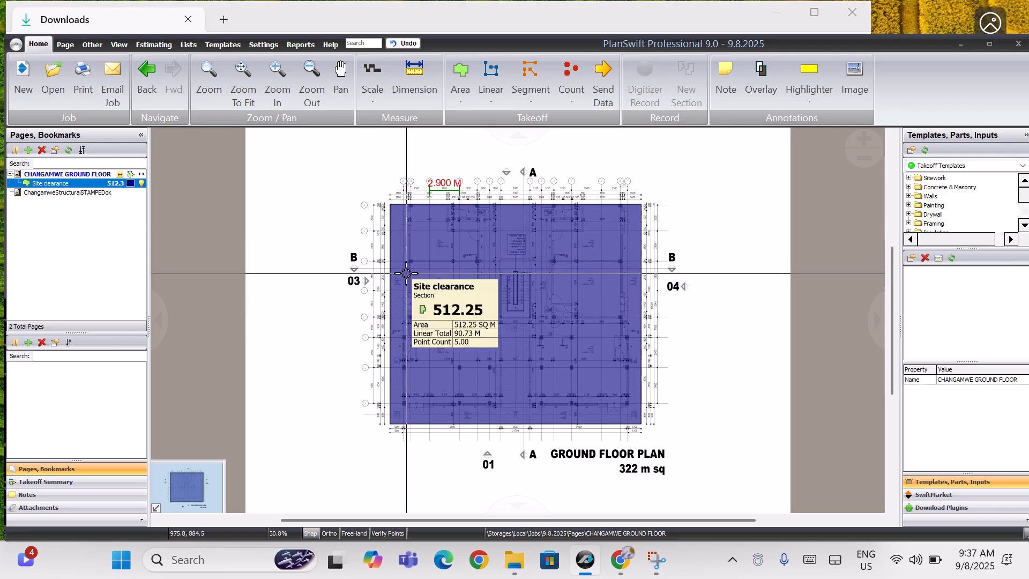
click(341, 81)
scroll(442, 298, up, 3)
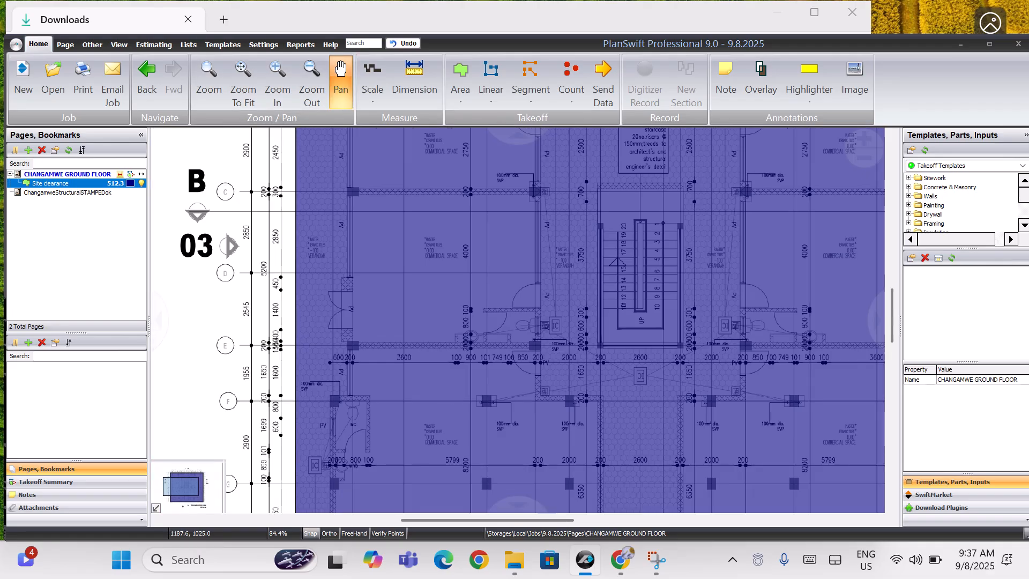
drag(375, 330, 343, 386)
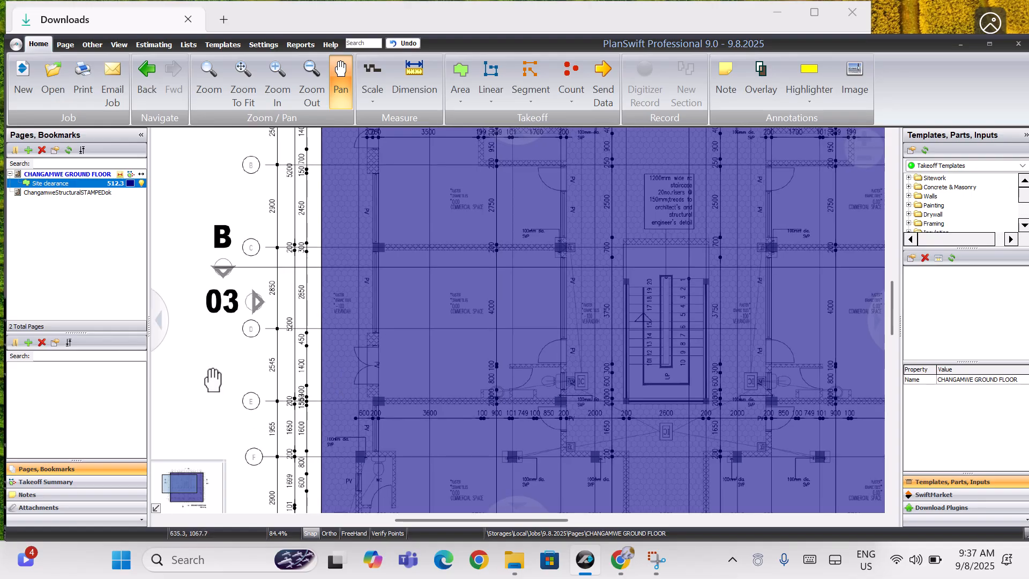
click(141, 183)
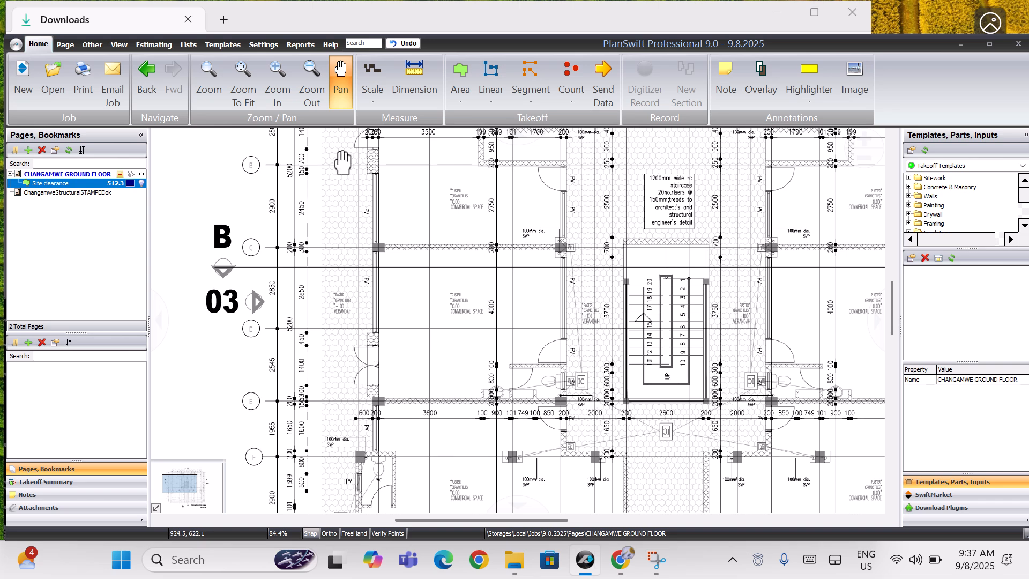
click(141, 183)
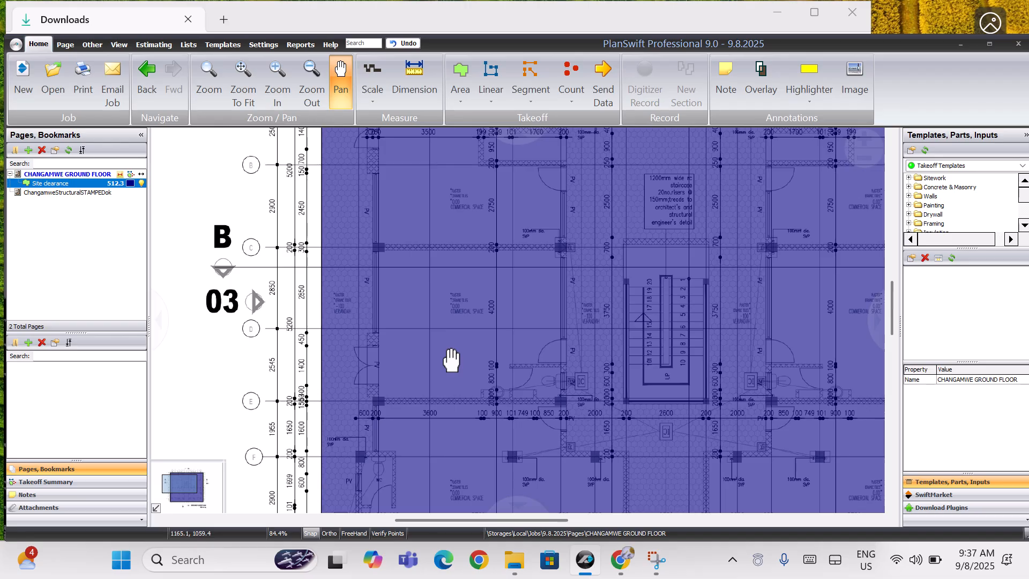
scroll(425, 259, down, 2)
drag(496, 348, 432, 326)
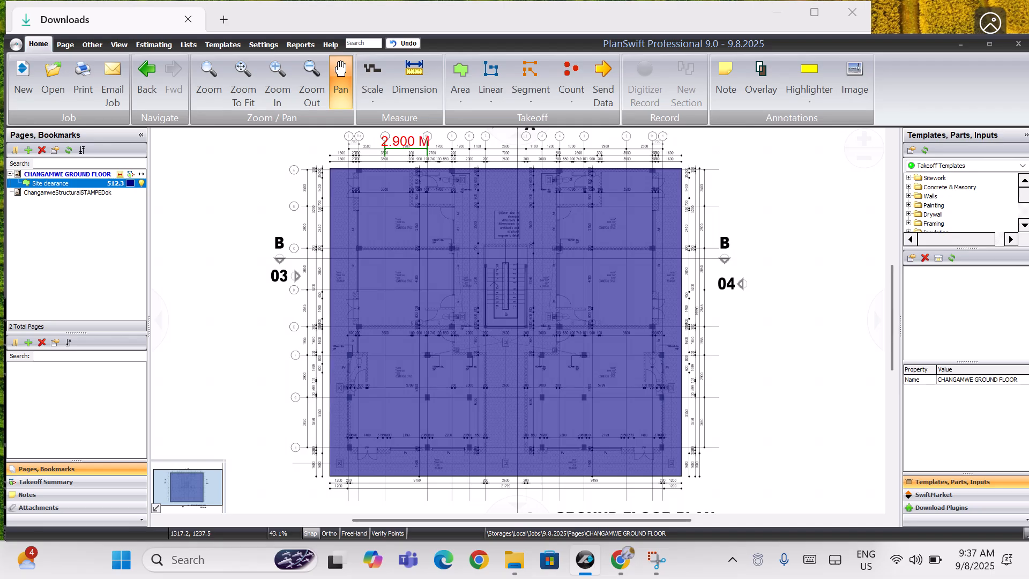
click(142, 184)
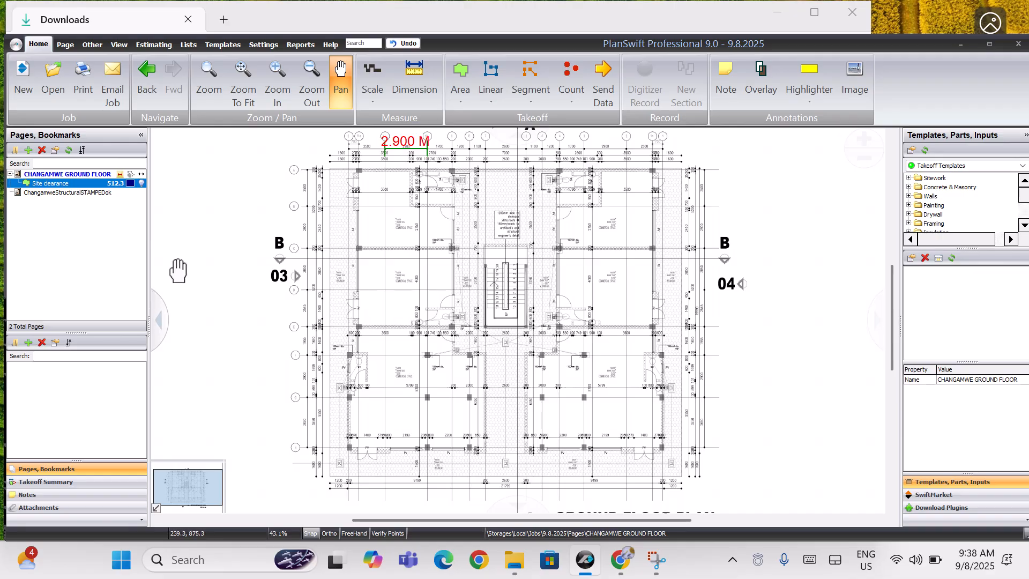
- Compare the ChangamweStructuralSTAMPEDok page with the CHANGAMWE GROUND FLOOR page, and leave the structural page open
click(93, 194)
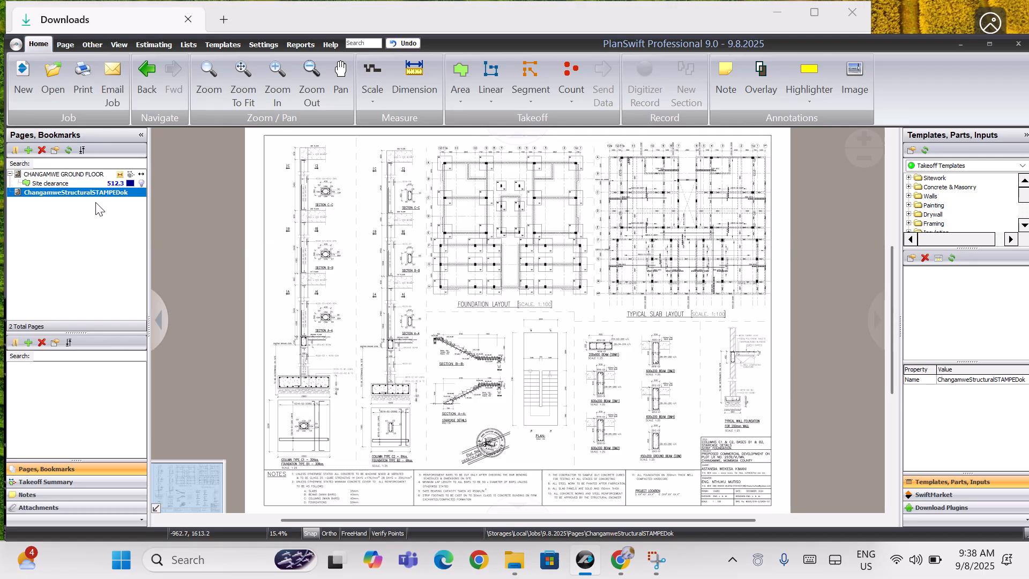
click(90, 175)
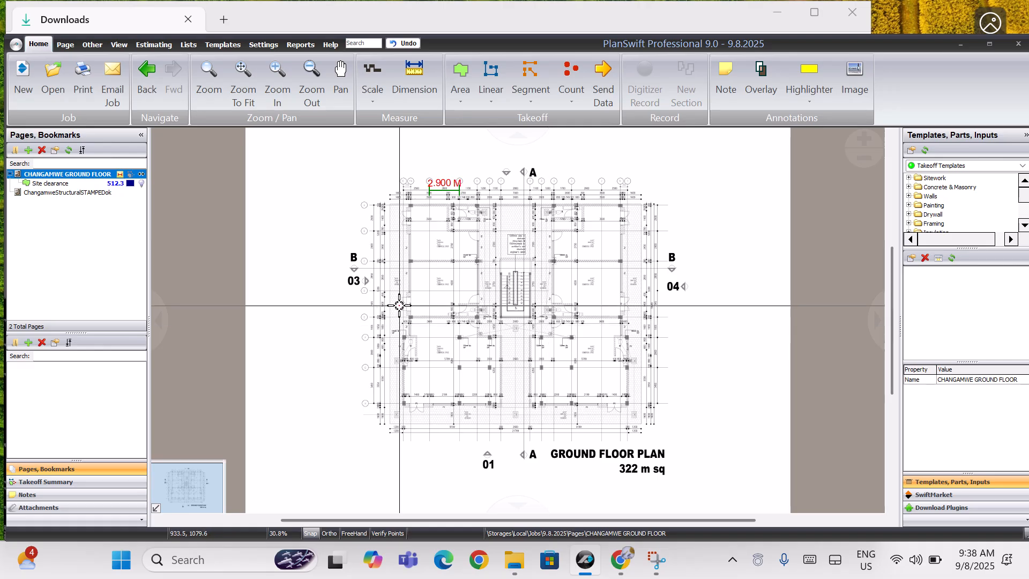
click(35, 192)
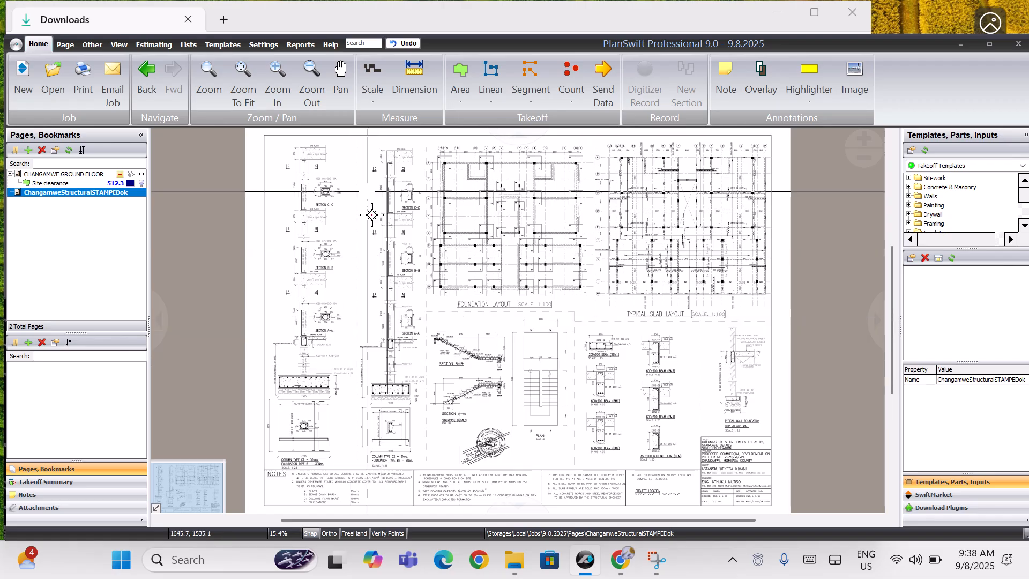
- Examine the structural sheet's foundation and typical slab layouts, staircase details, beam sections and column foundation details
click(269, 99)
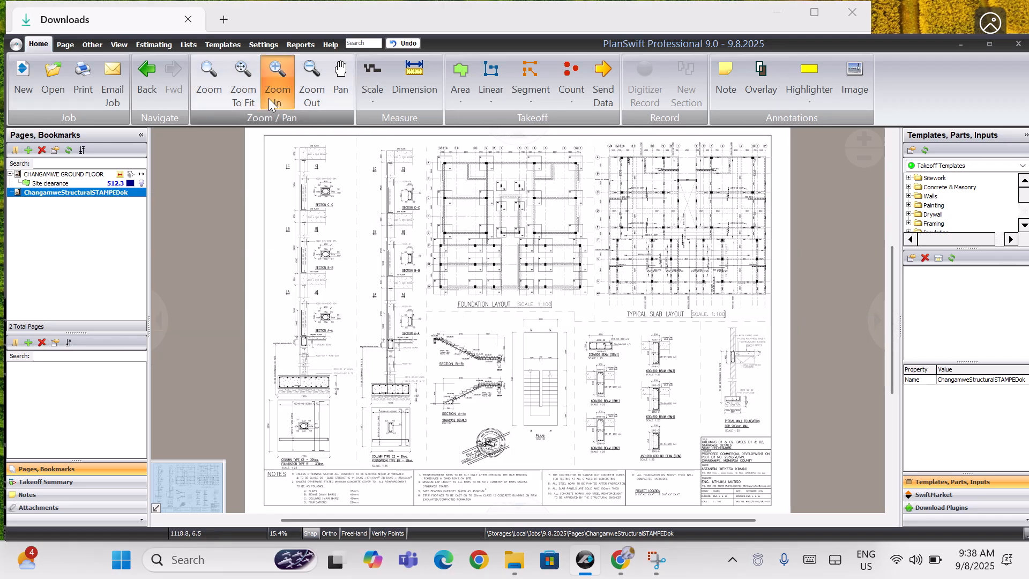
click(269, 100)
click(269, 101)
click(269, 101)
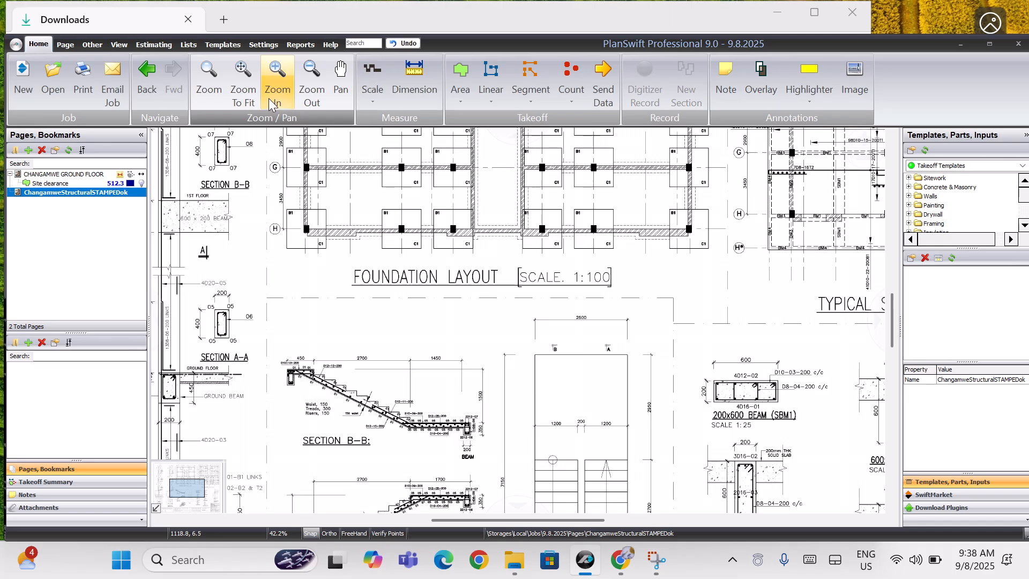
click(269, 100)
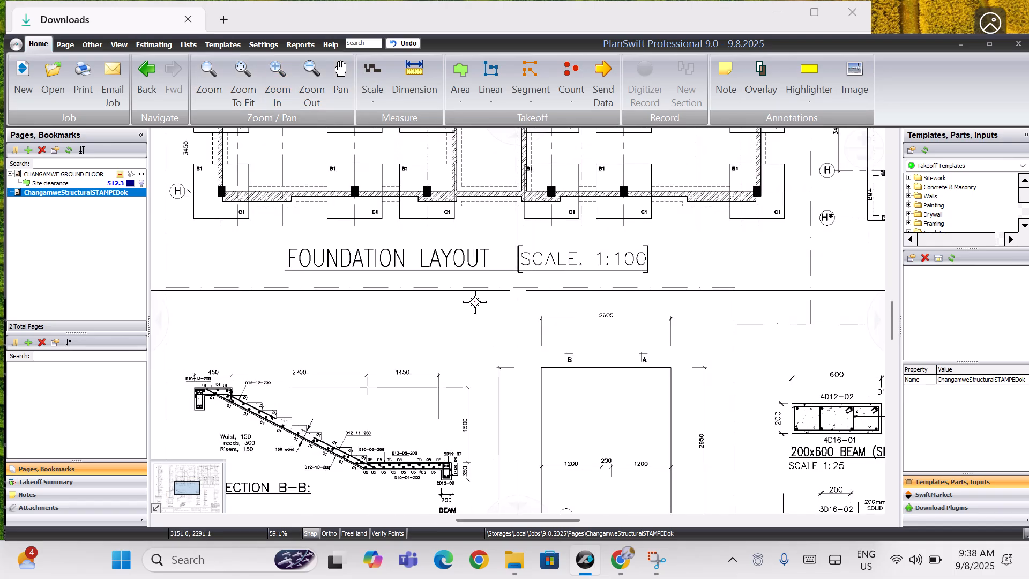
click(341, 81)
scroll(412, 327, down, 2)
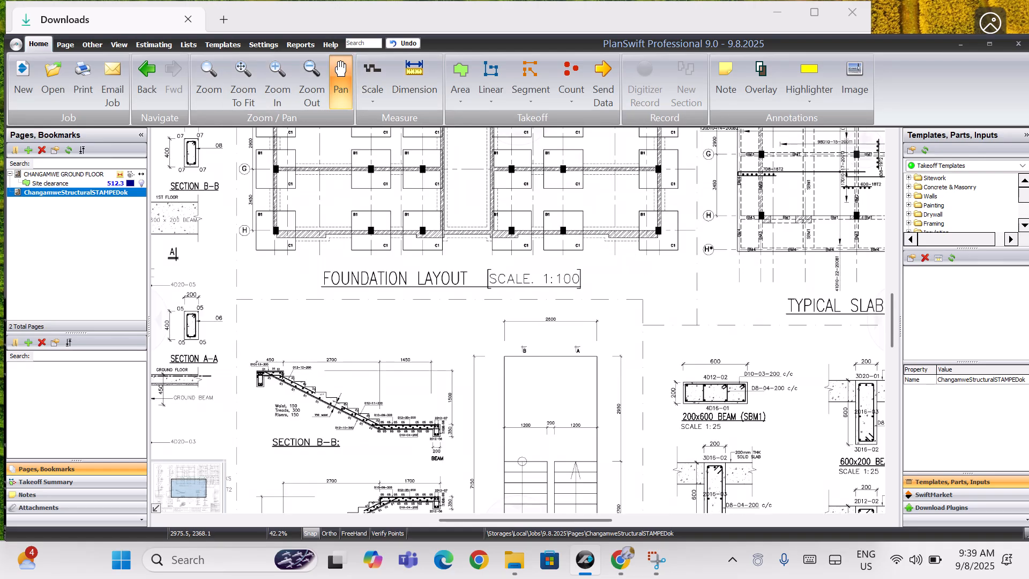
scroll(429, 353, down, 1)
drag(562, 338, 421, 395)
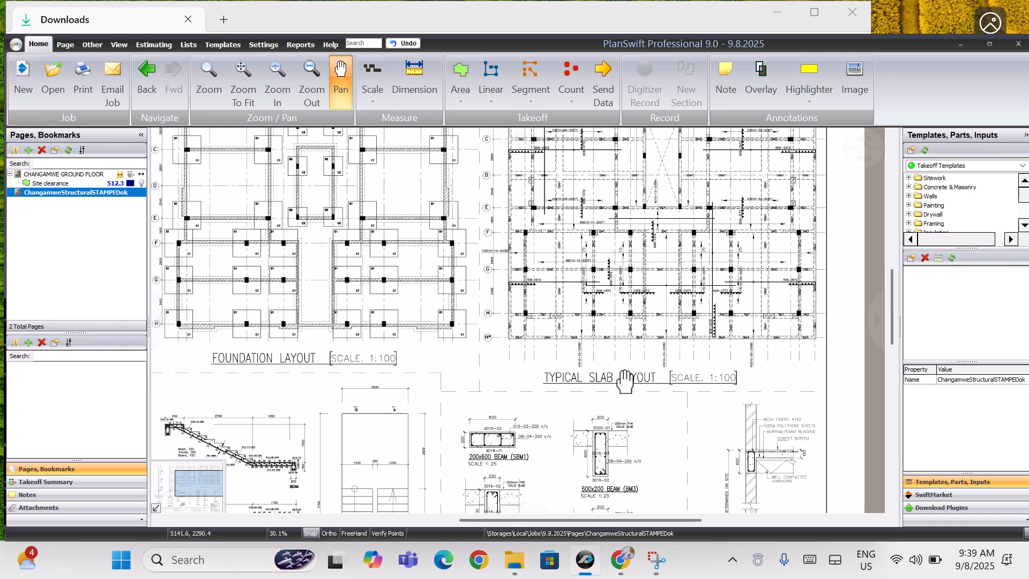
mouse_move(475, 483)
mouse_down()
mouse_move(660, 446)
mouse_move(727, 319)
mouse_up()
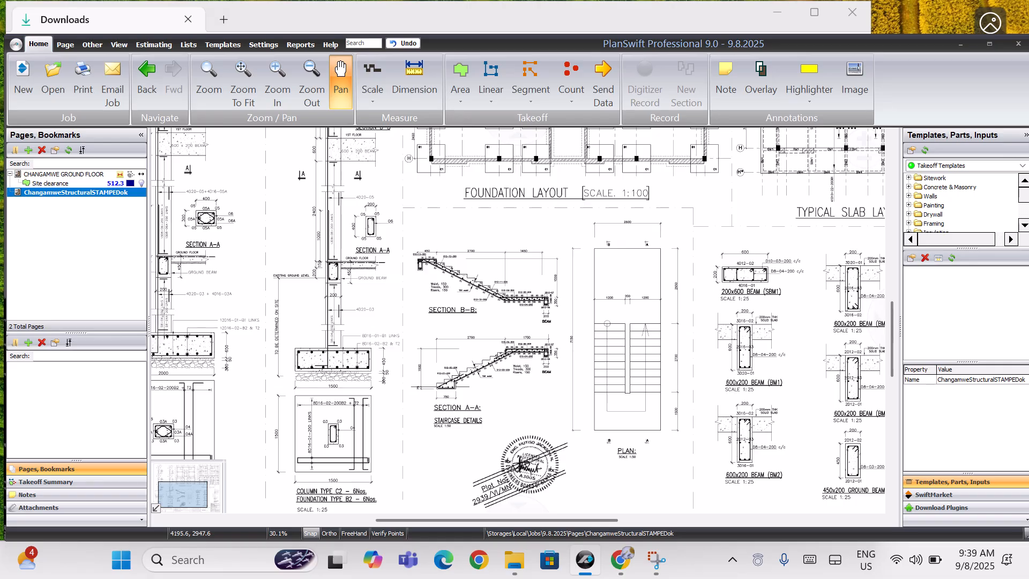
drag(627, 425, 767, 385)
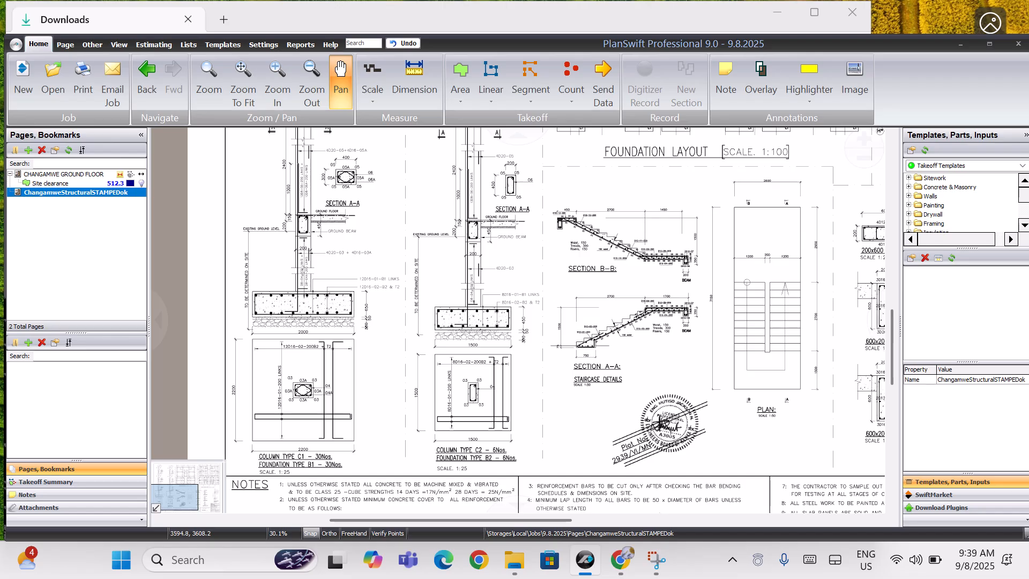
mouse_move(651, 301)
mouse_down()
mouse_move(560, 405)
mouse_move(394, 424)
mouse_up()
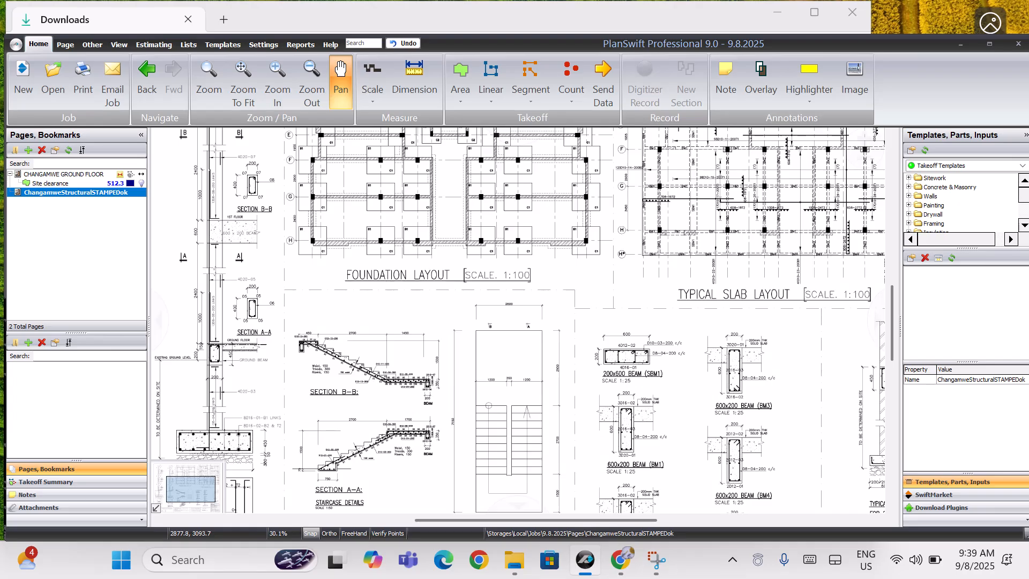
mouse_move(616, 291)
mouse_down()
mouse_move(601, 404)
mouse_move(620, 445)
mouse_up()
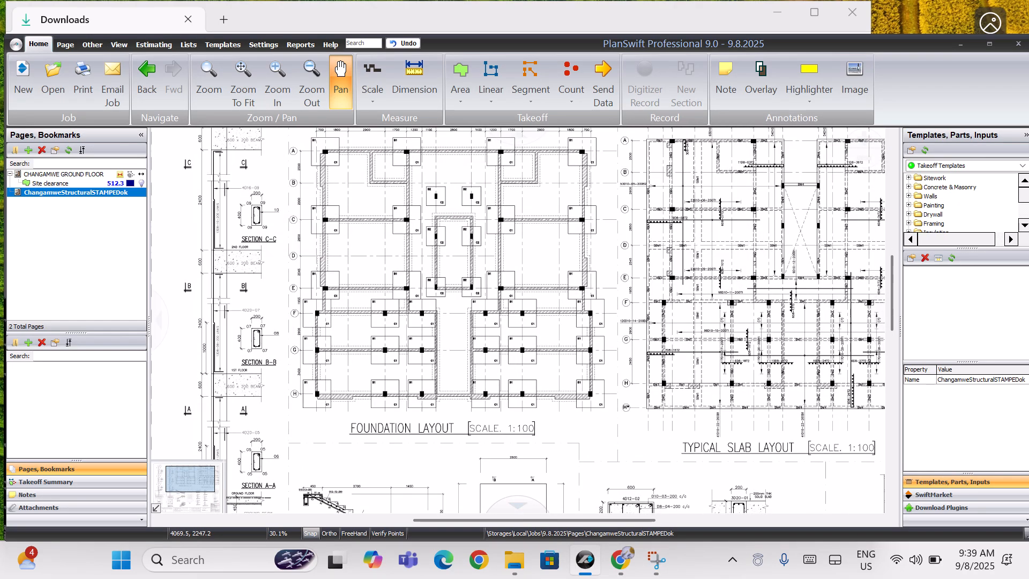
- Examine the foundation layout's B1 and B2 column bases, ground beams and the grid dimensions above grid line A
scroll(518, 365, up, 2)
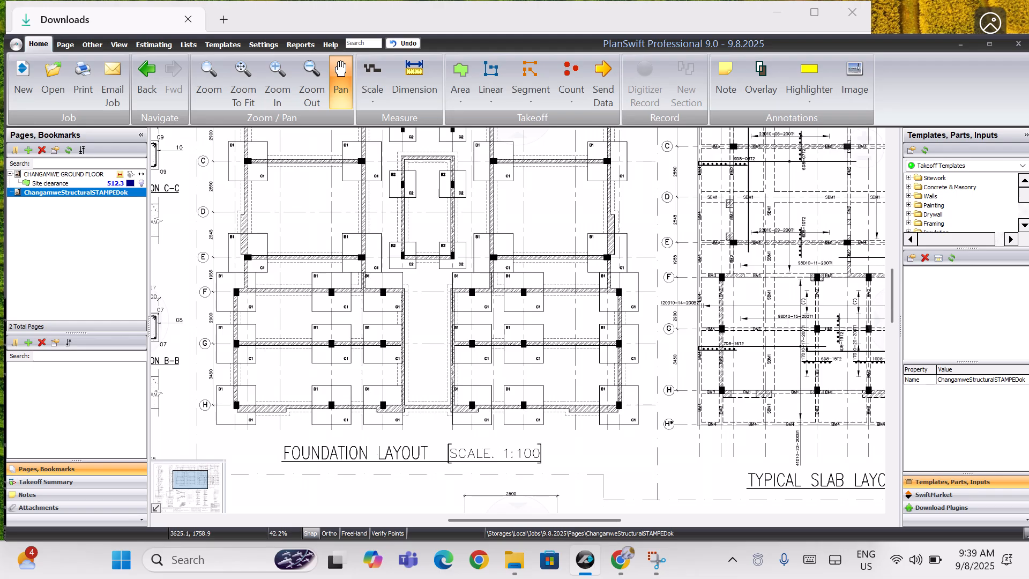
mouse_move(543, 496)
mouse_down()
mouse_move(612, 336)
mouse_move(564, 472)
mouse_up()
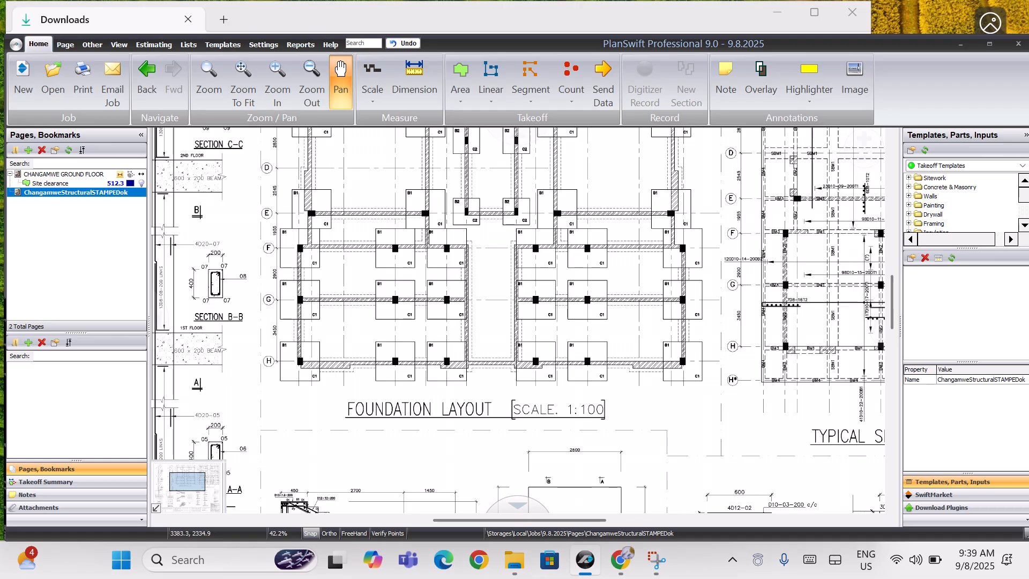
mouse_move(613, 303)
mouse_down()
mouse_move(573, 404)
mouse_move(576, 437)
mouse_up()
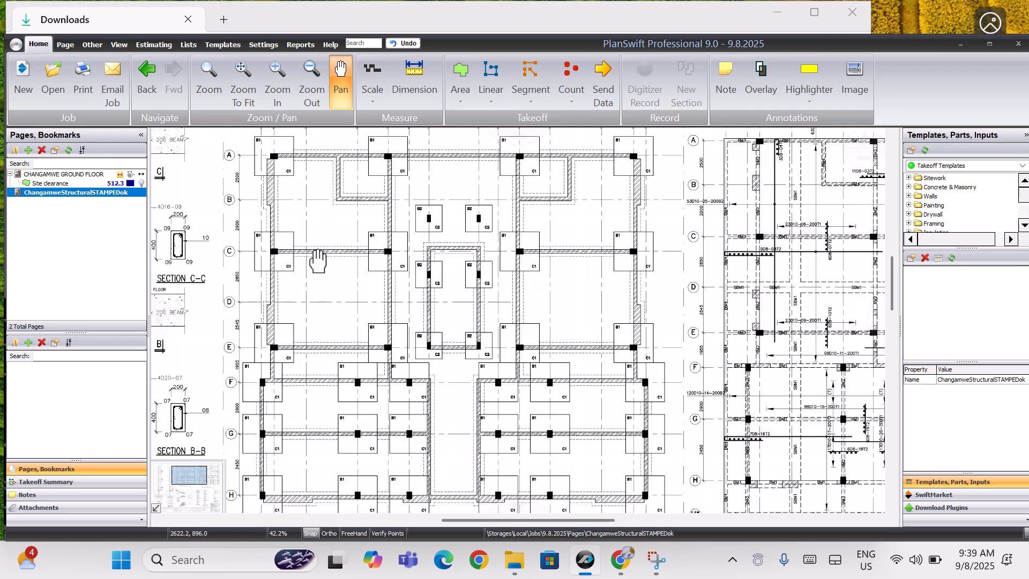
scroll(391, 285, up, 2)
drag(536, 375, 591, 407)
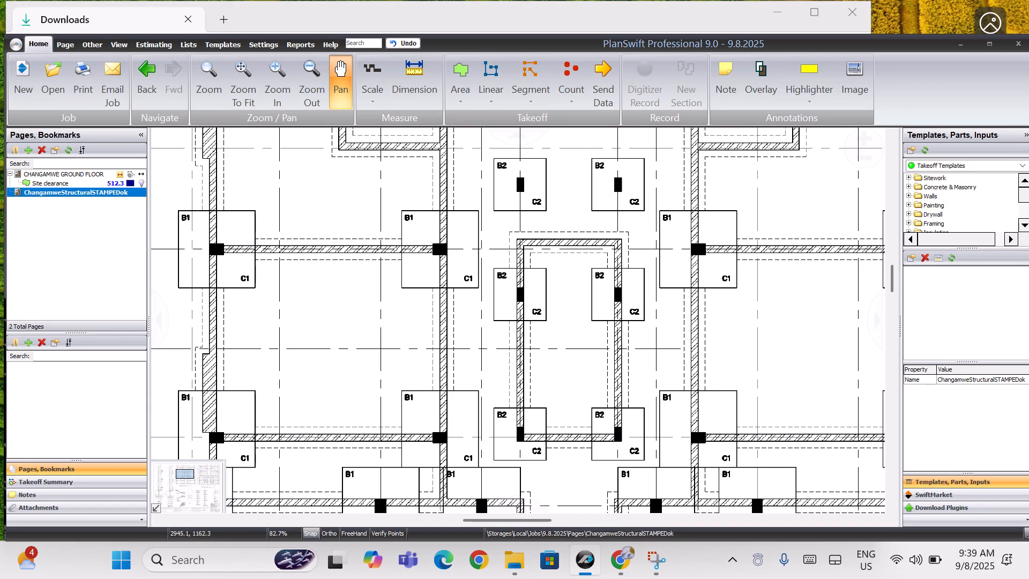
scroll(482, 353, down, 1)
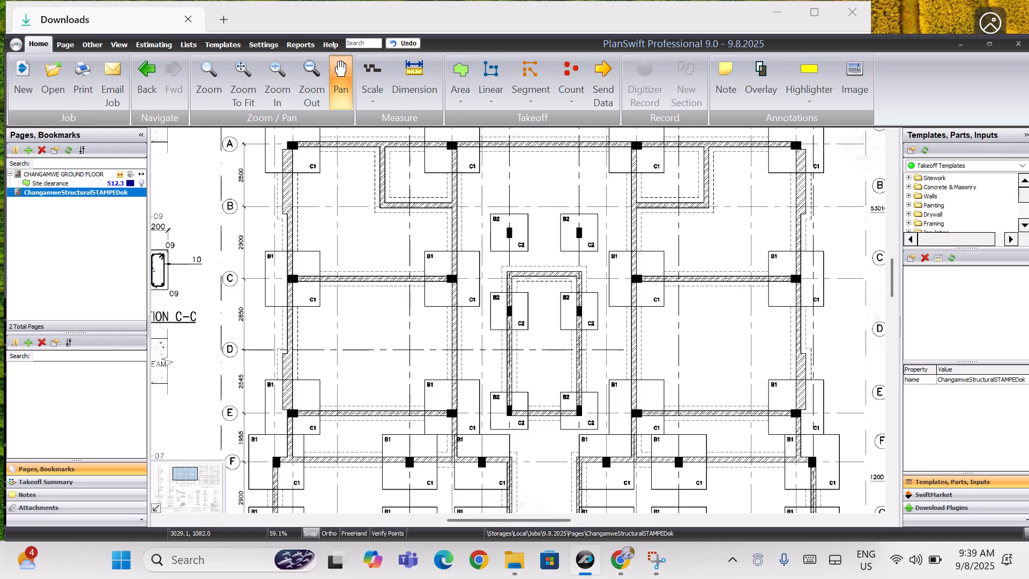
scroll(522, 361, down, 1)
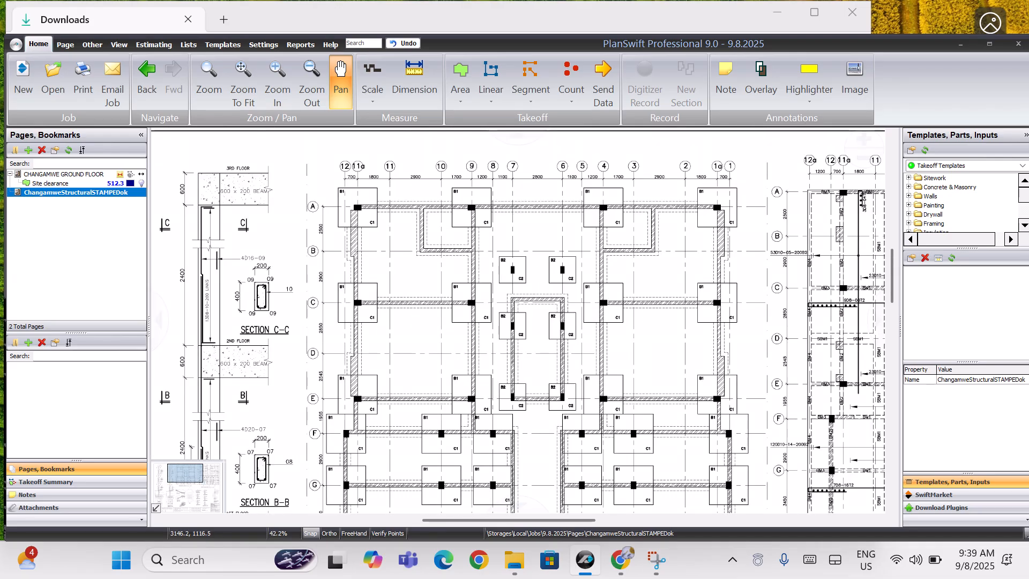
scroll(500, 382, up, 2)
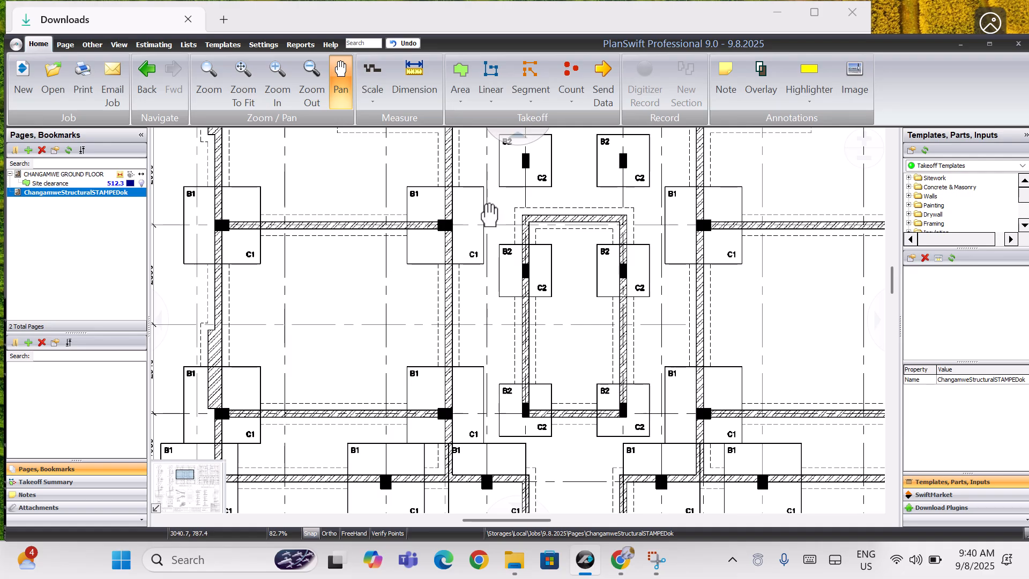
scroll(515, 144, up, 4)
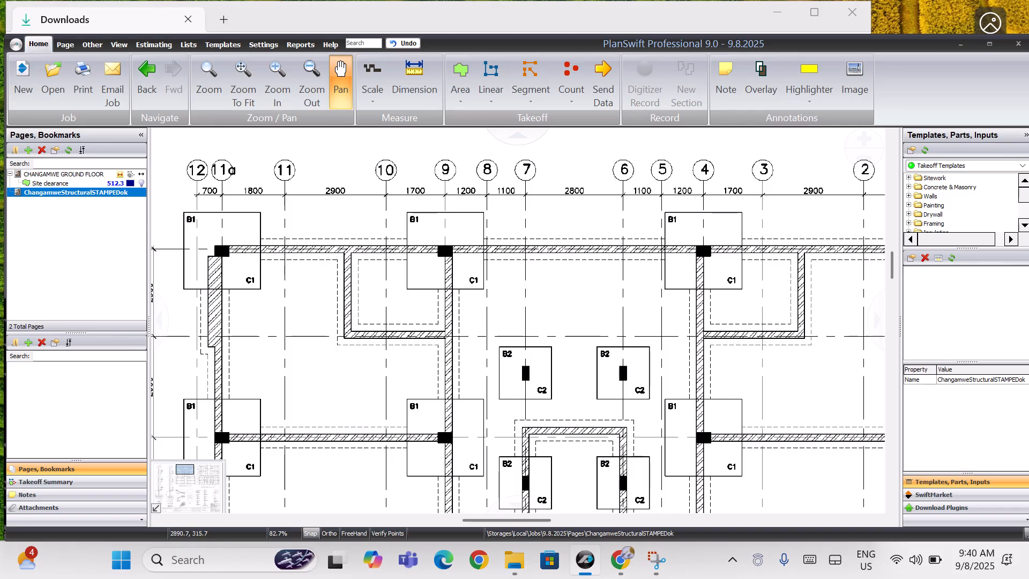
scroll(427, 198, up, 4)
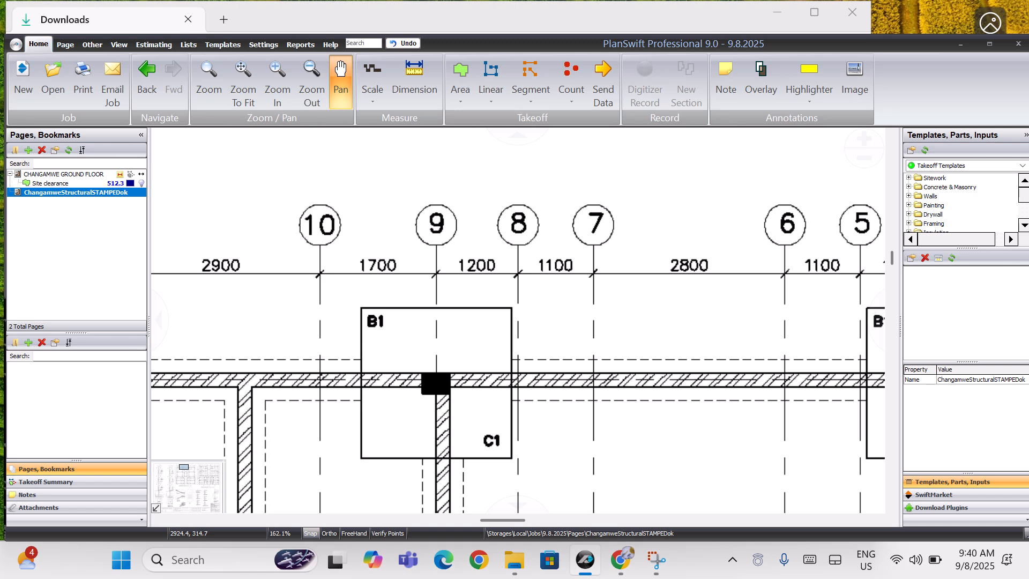
click(375, 72)
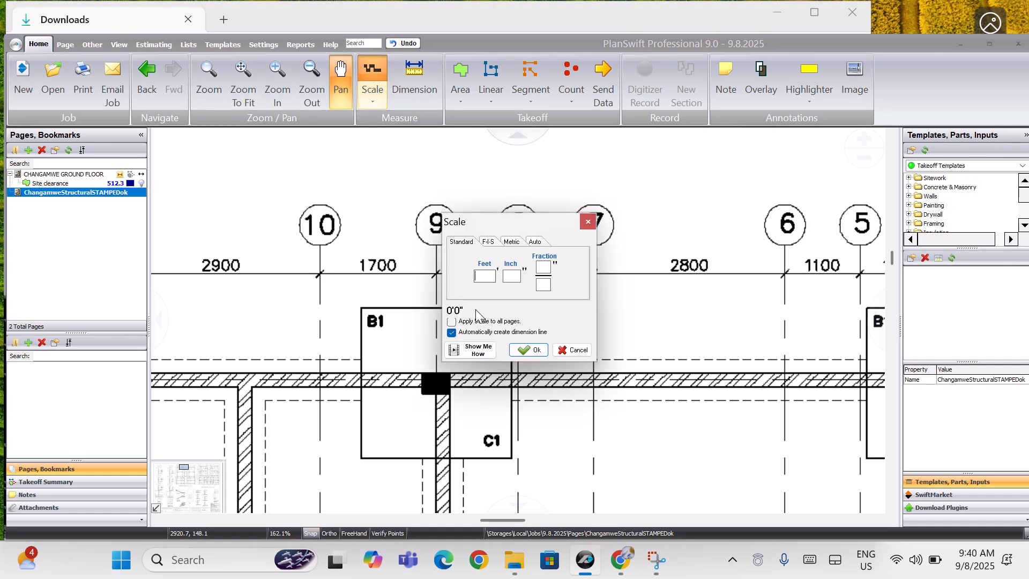
click(511, 242)
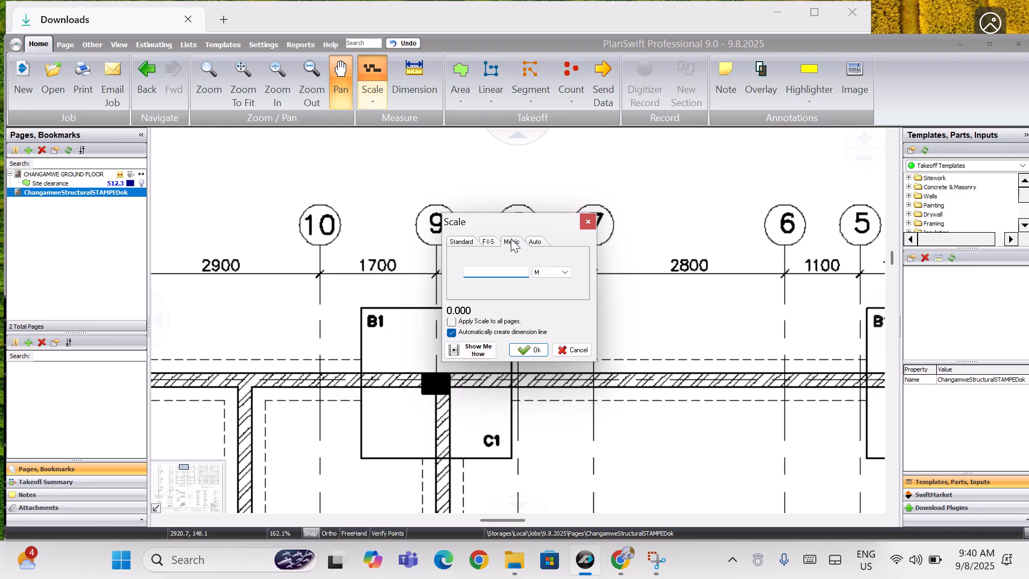
click(460, 242)
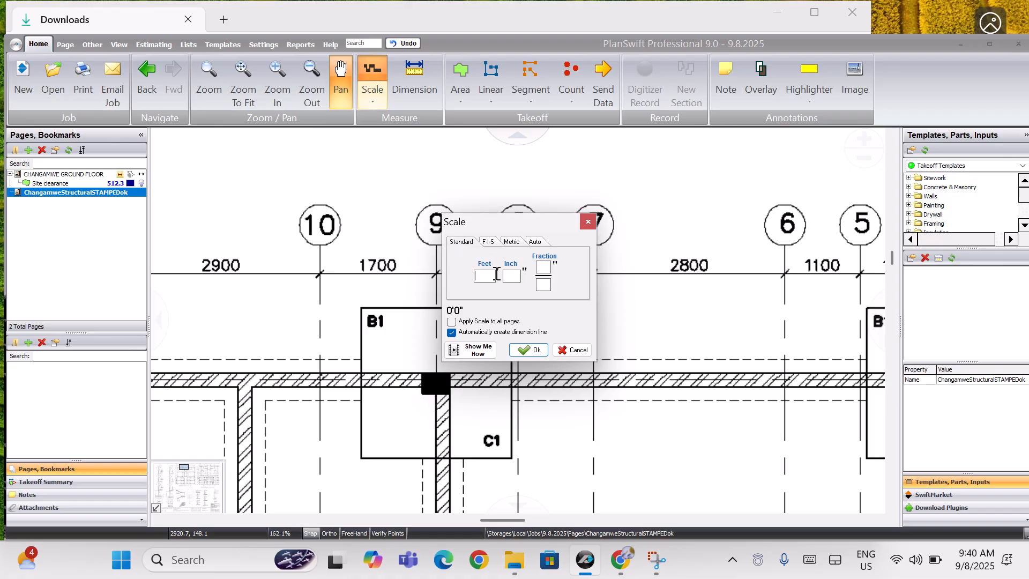
click(511, 242)
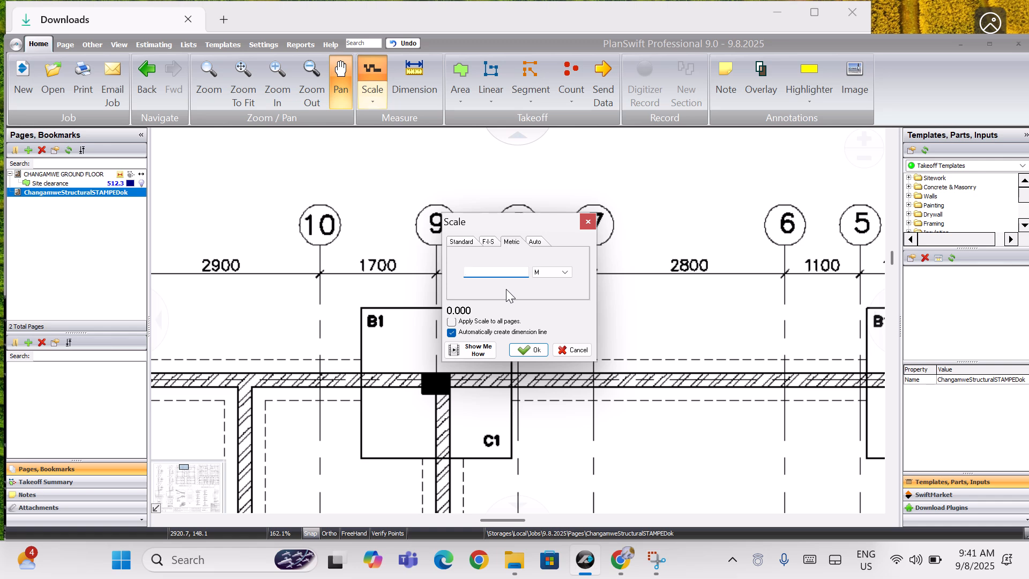
text(1.7)
click(566, 280)
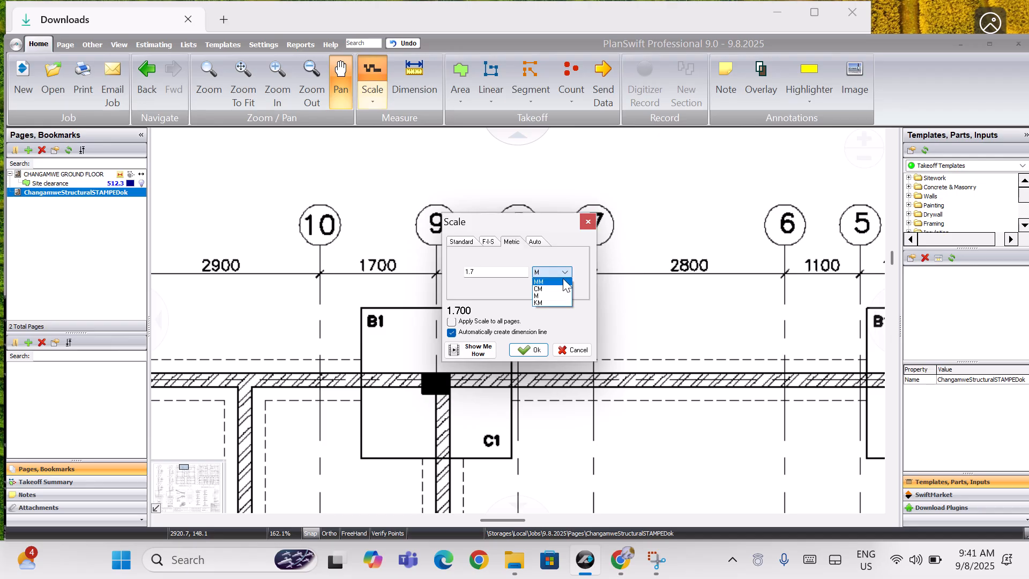
click(539, 297)
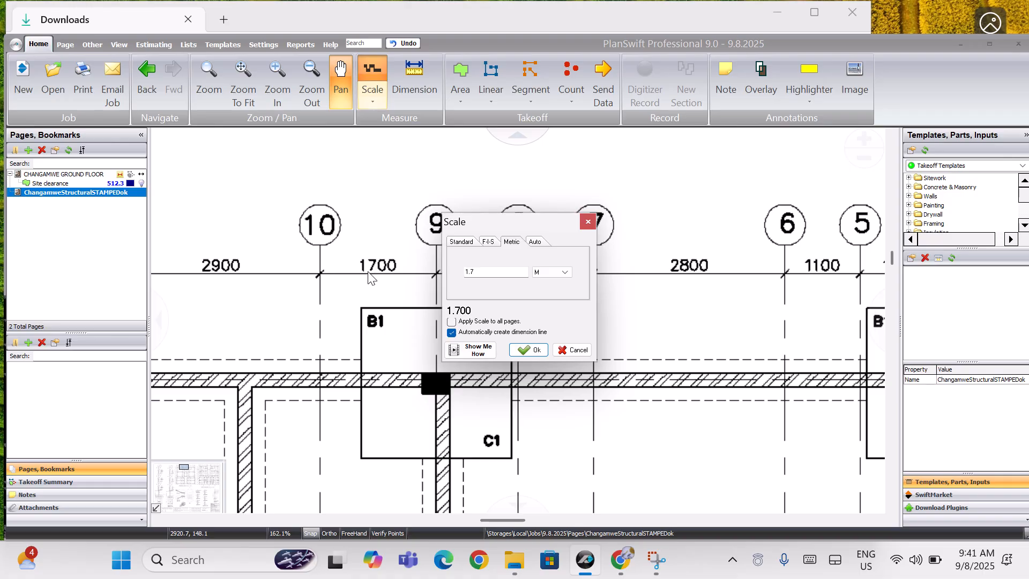
click(528, 350)
click(345, 82)
click(342, 95)
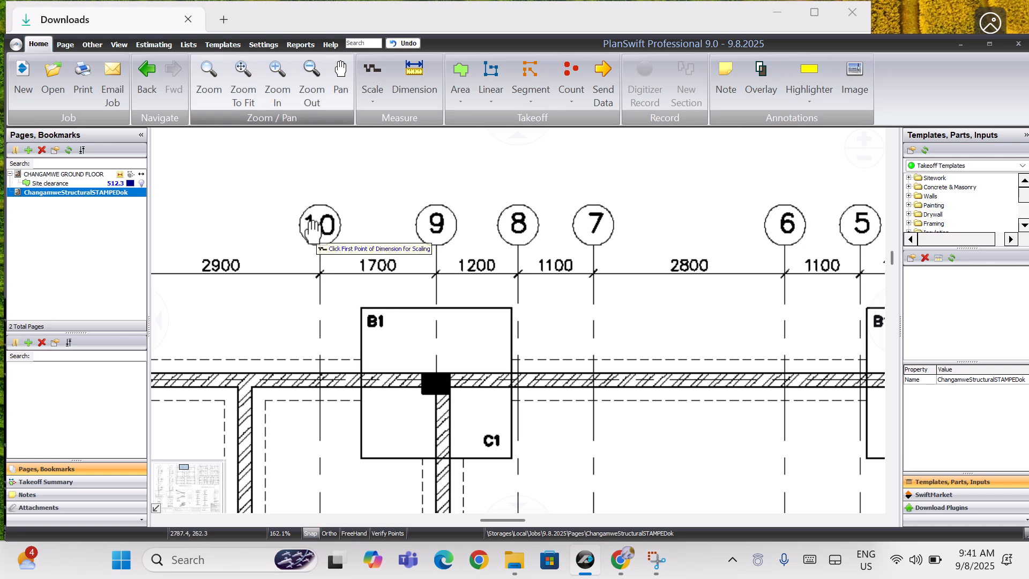
click(349, 99)
click(336, 83)
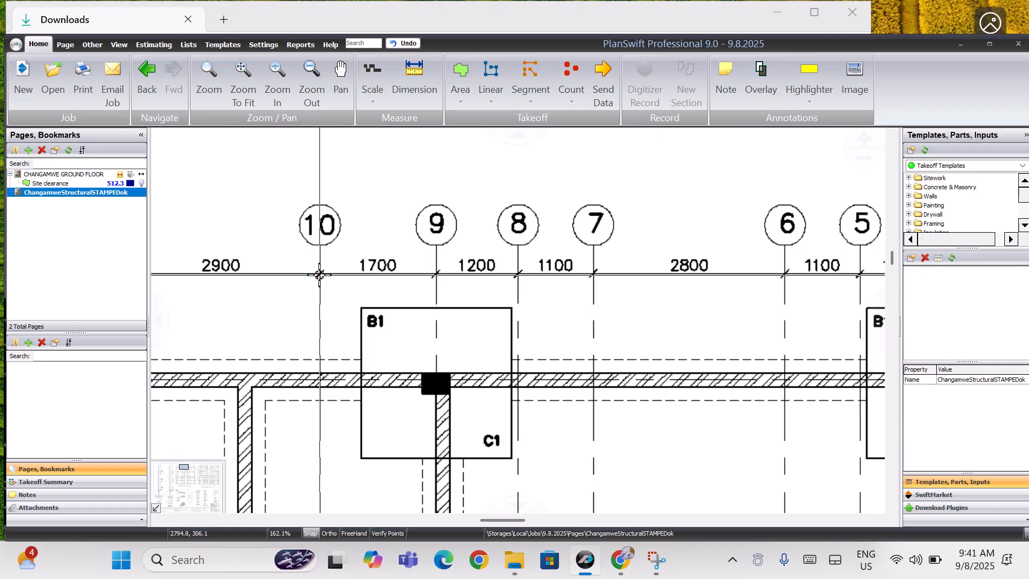
- Scale the ChangamweStructuralSTAMPEDok page in metric as 1.7 M, measured along the 1700 dimension between grid lines 10 and 9
click(280, 96)
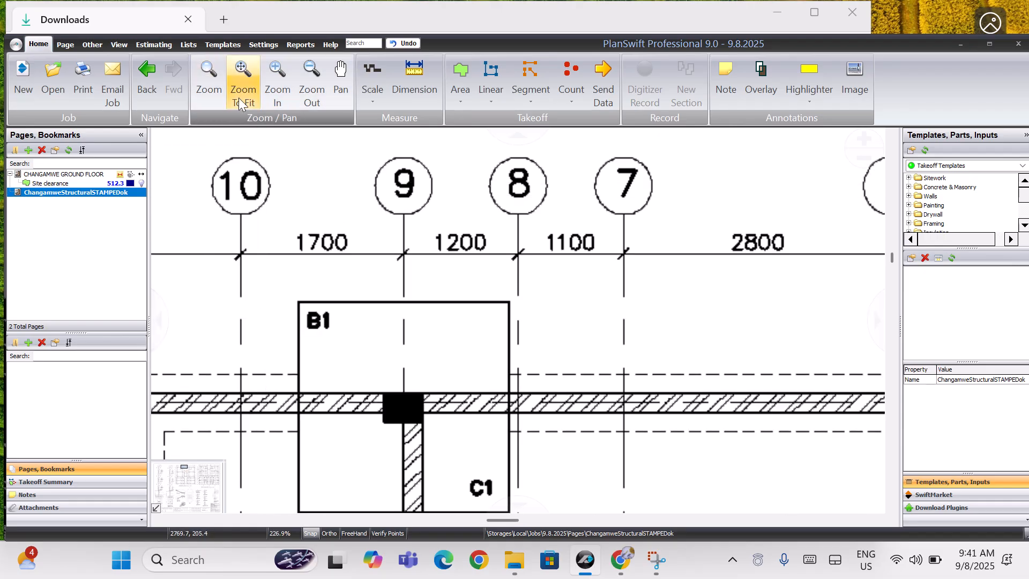
click(272, 86)
click(163, 323)
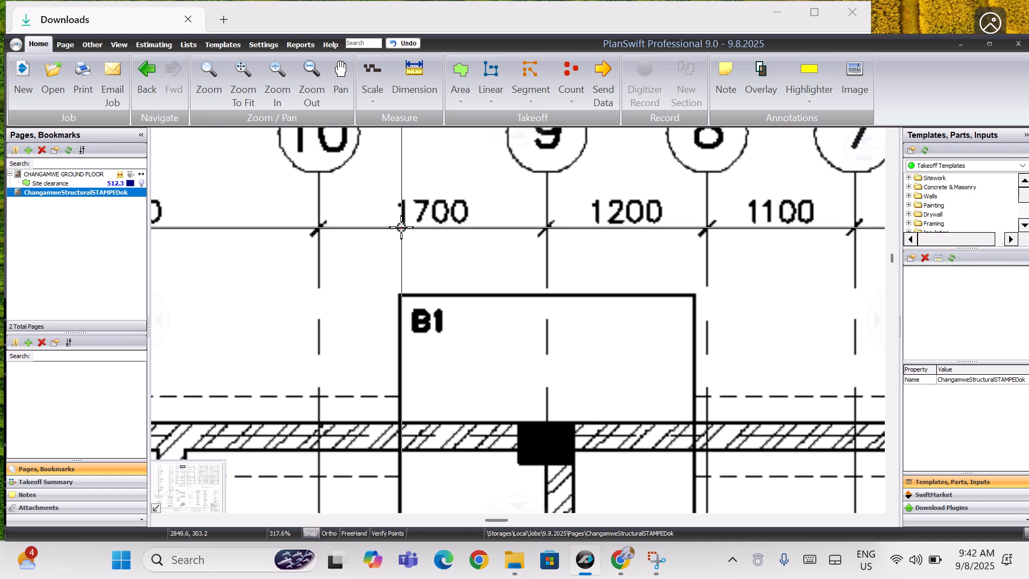
click(377, 75)
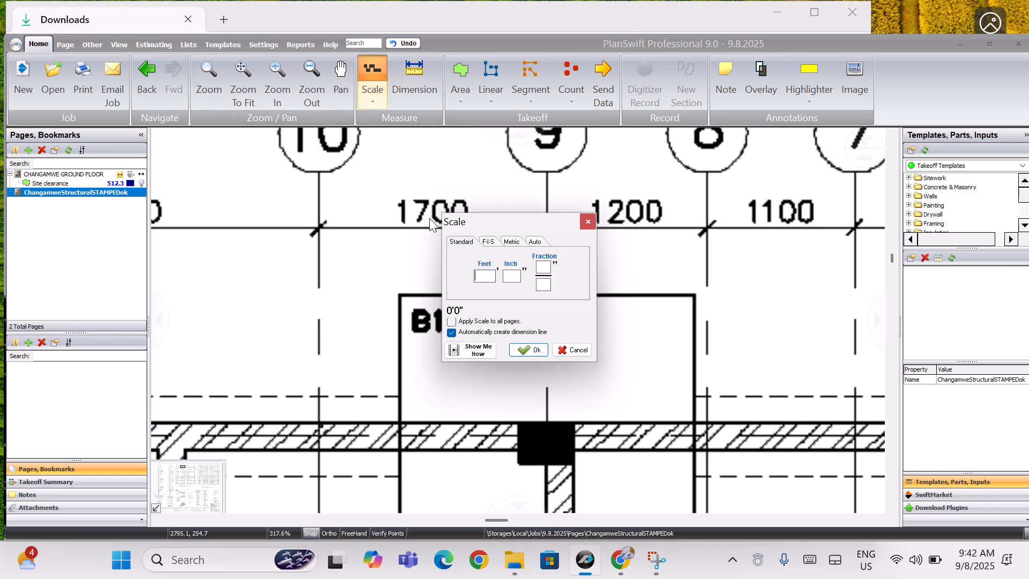
click(511, 242)
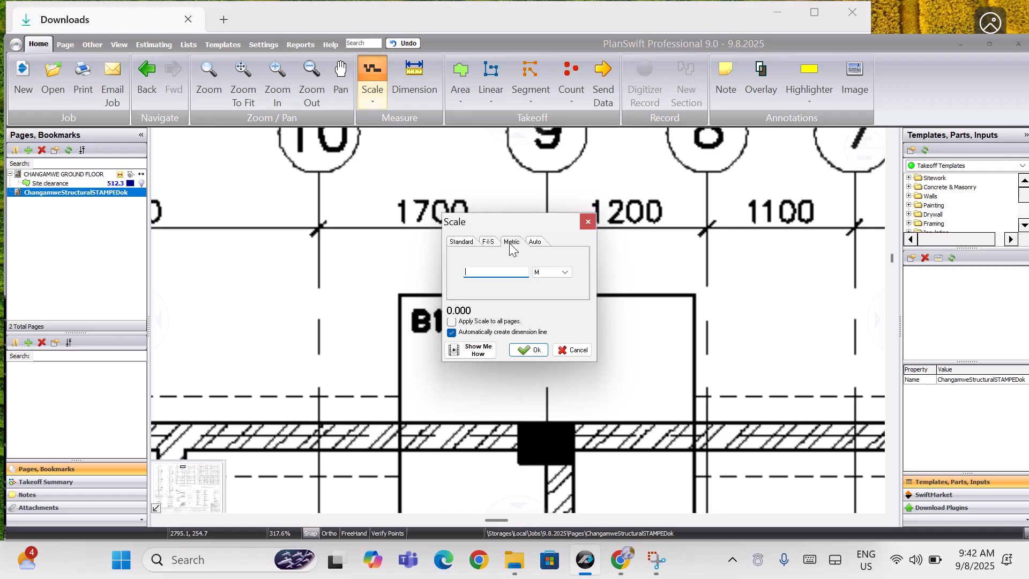
text(1.7)
click(533, 350)
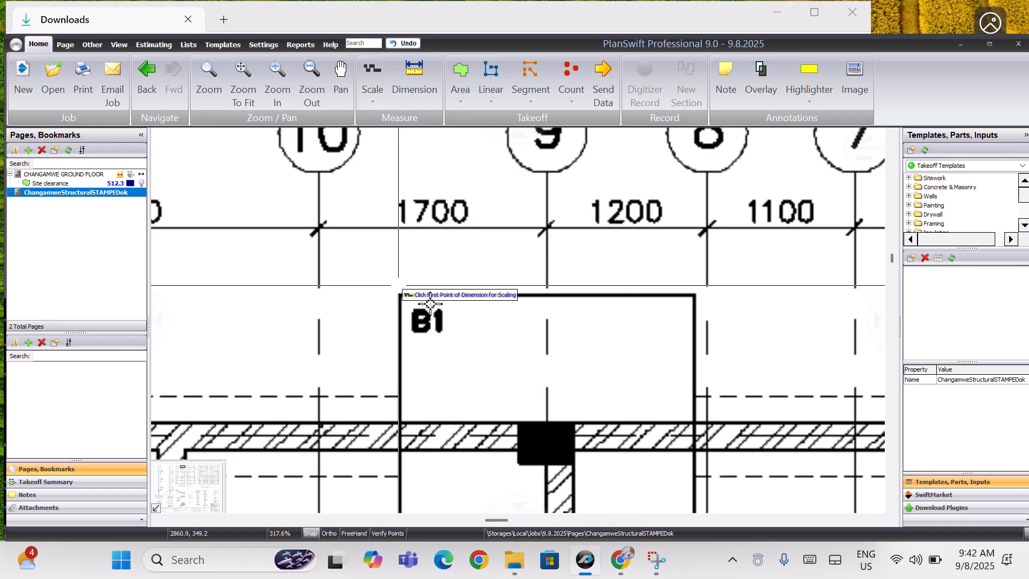
click(318, 229)
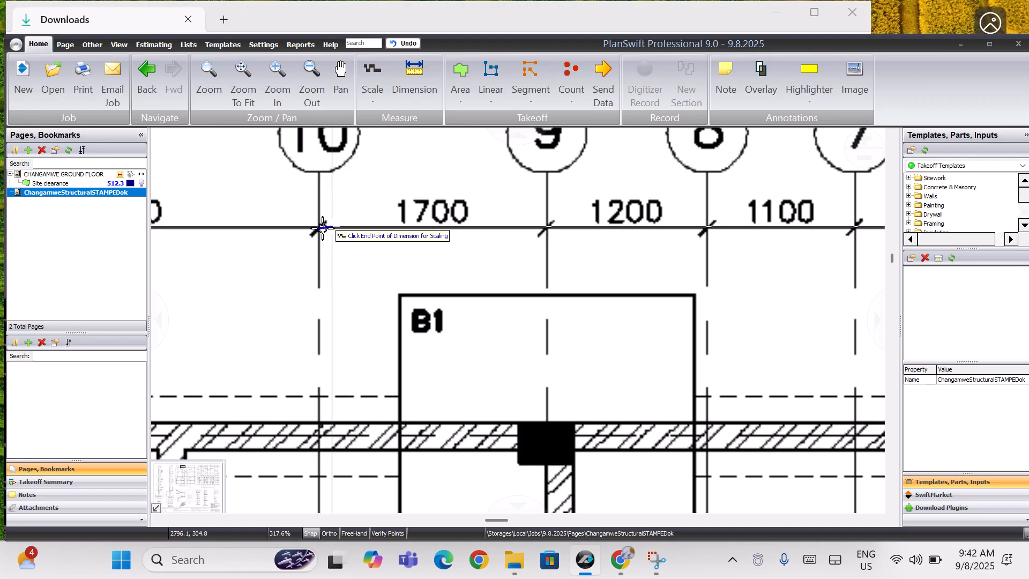
click(546, 228)
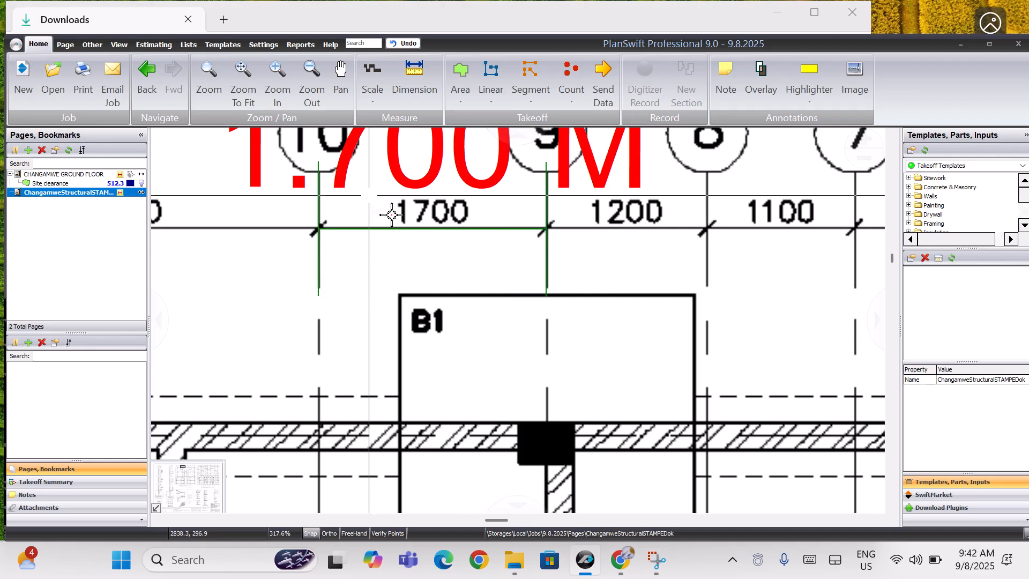
- Examine the whole structural sheet, focusing on the foundation layout's walls and column bases around grid lines A to C
click(309, 78)
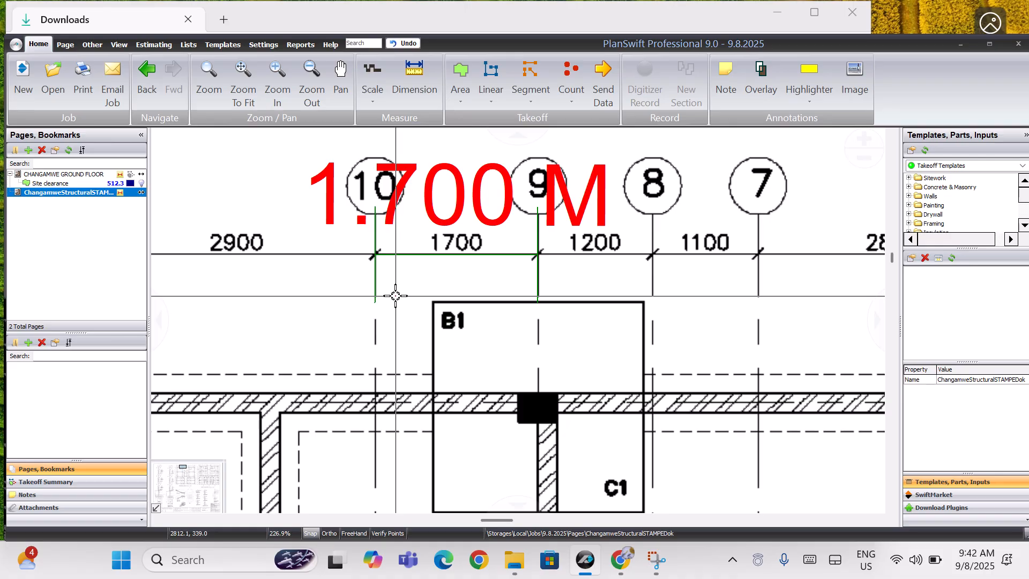
click(426, 24)
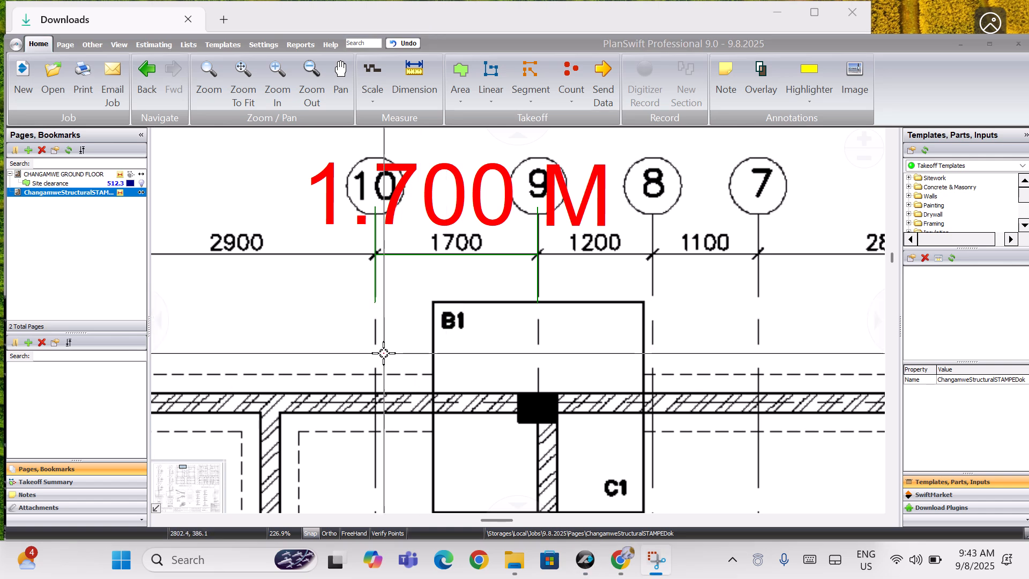
click(243, 89)
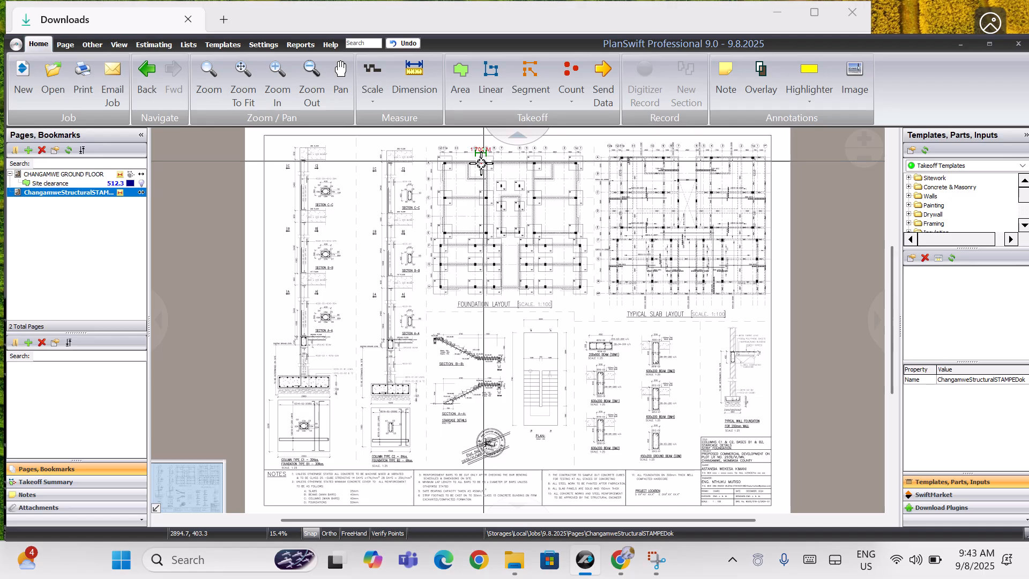
click(277, 78)
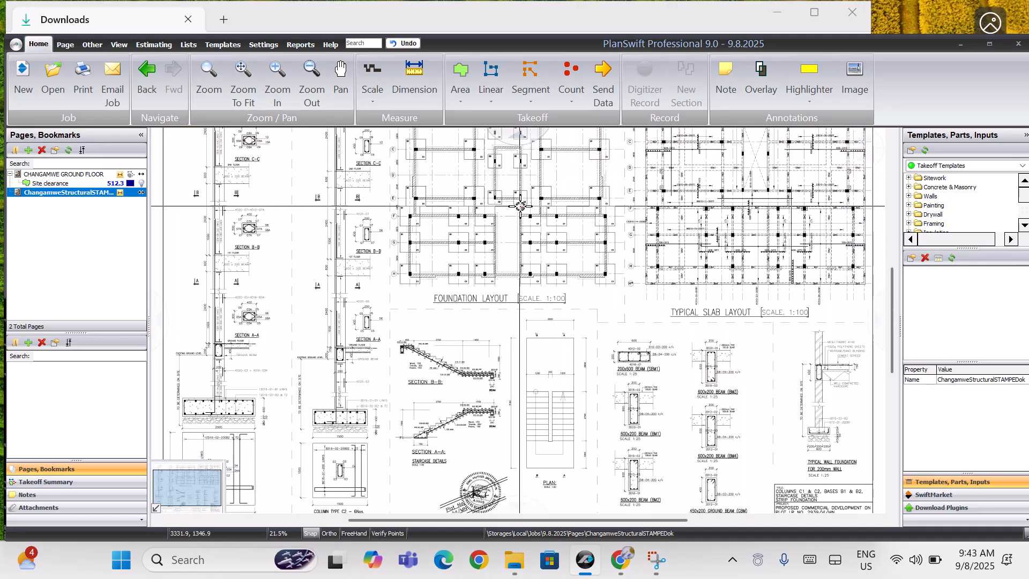
click(273, 80)
click(272, 80)
click(273, 81)
mouse_move(517, 134)
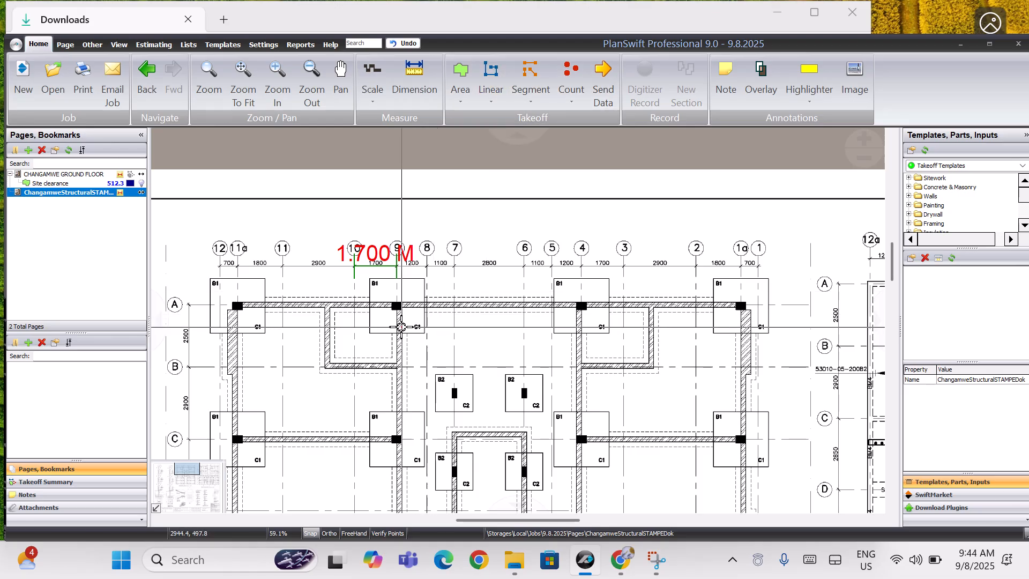
- Create a linear takeoff named Foundational walling on the structural page with the default color and fill type
click(490, 78)
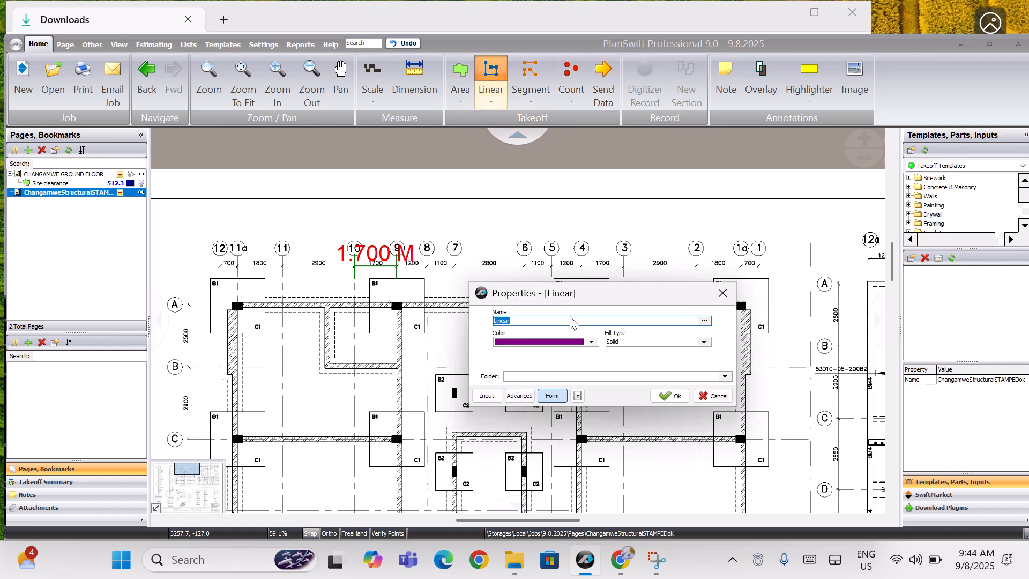
key(BackSpace)
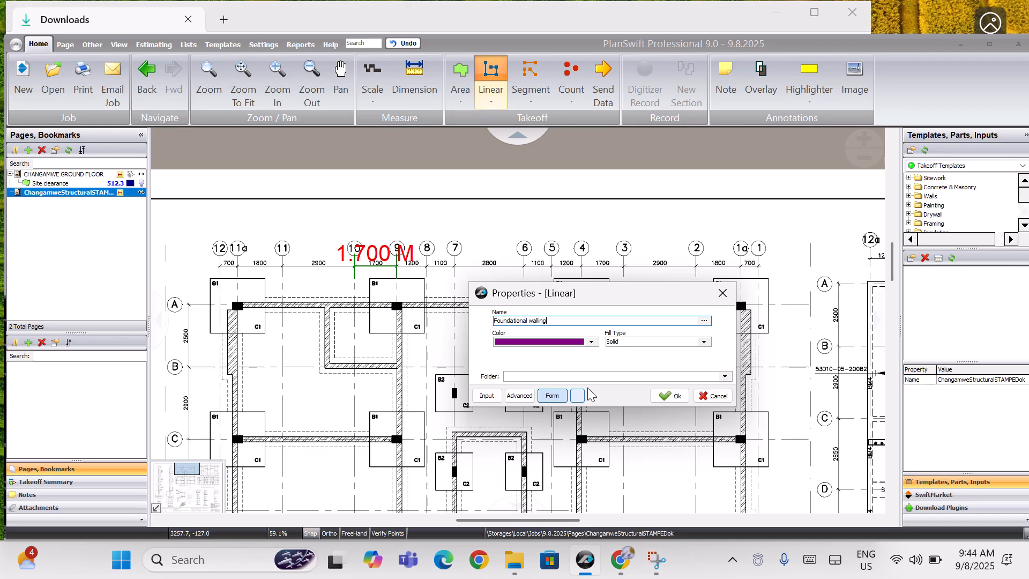
click(664, 401)
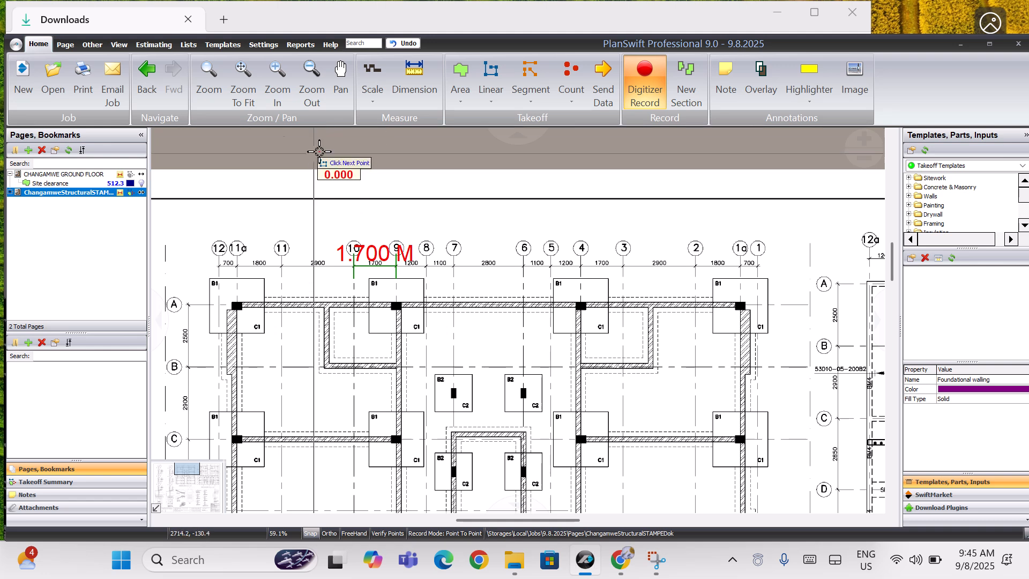
- Trace the first Foundational walling segment along grid line A, from the column at grid 11a to the column at grid 1a
click(279, 91)
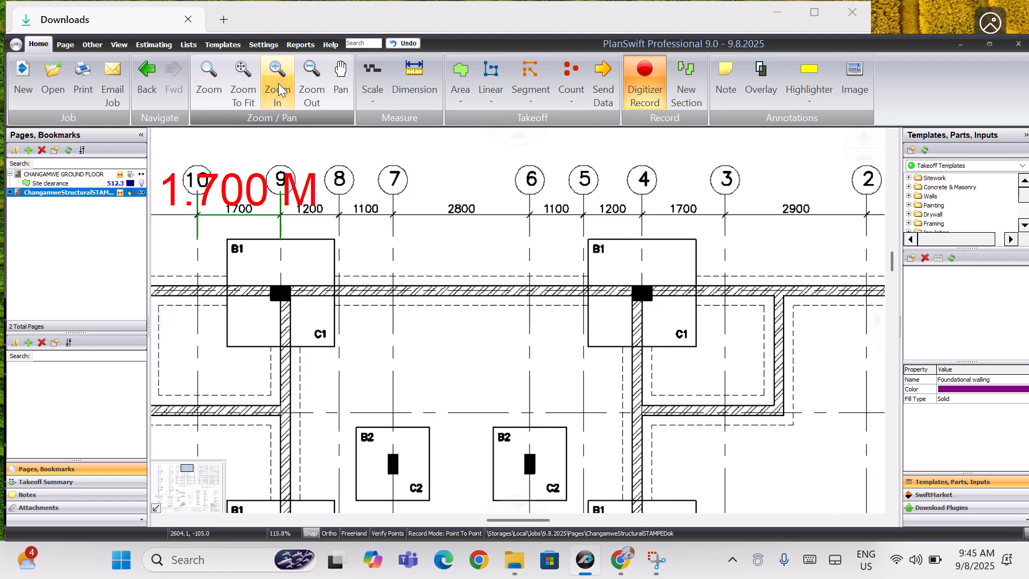
click(279, 91)
click(155, 323)
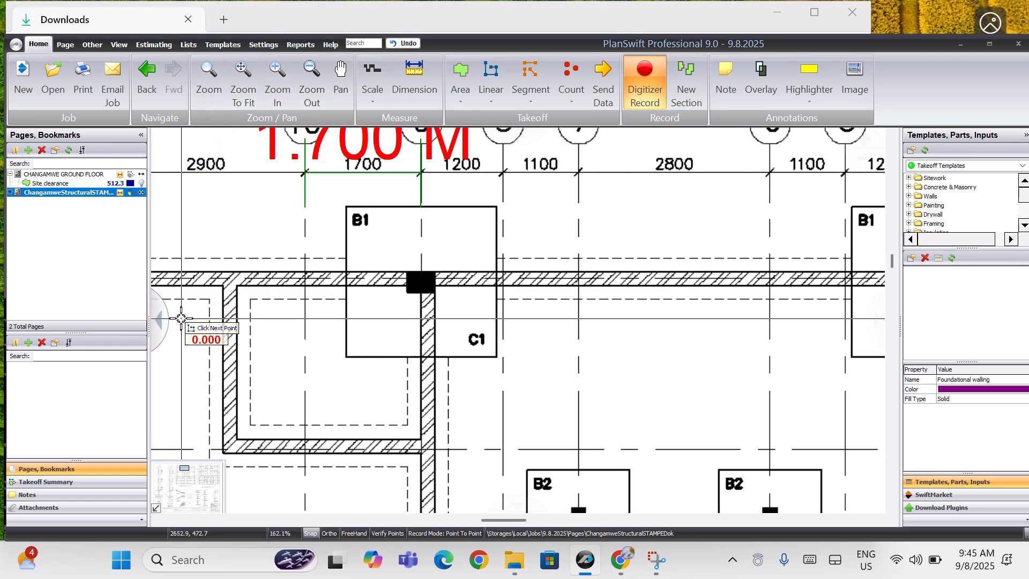
click(154, 320)
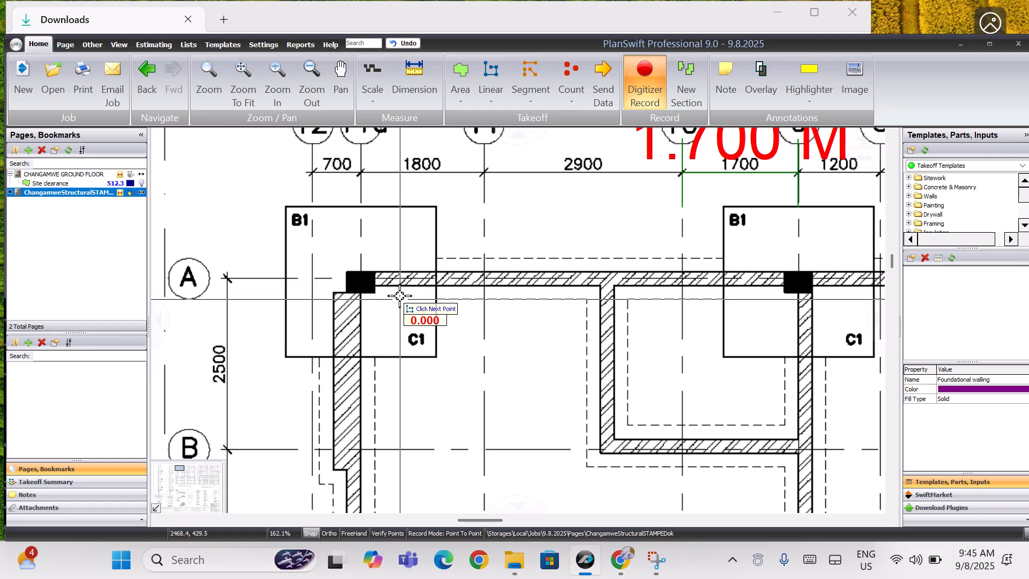
click(359, 279)
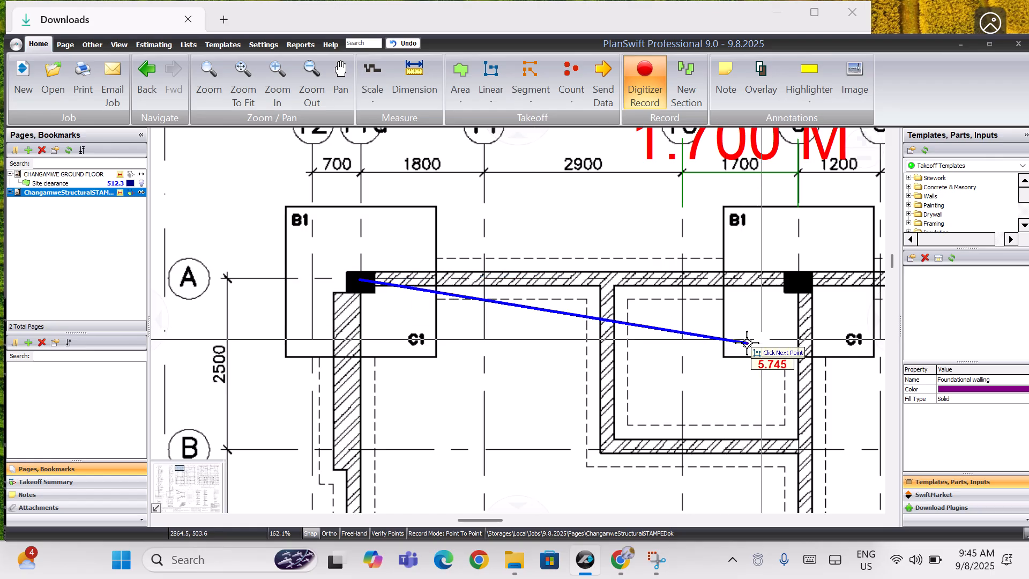
click(875, 319)
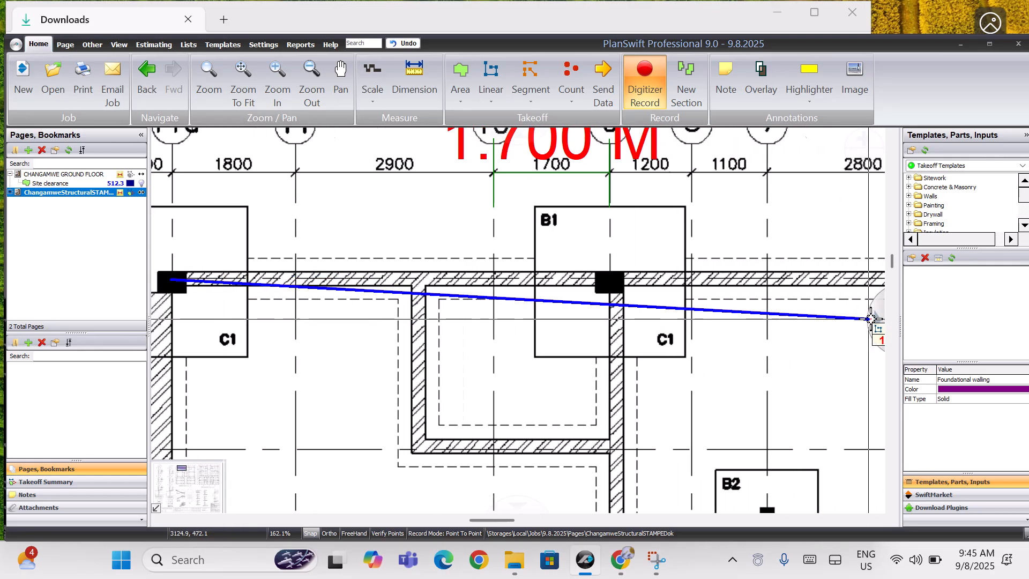
click(875, 325)
click(875, 324)
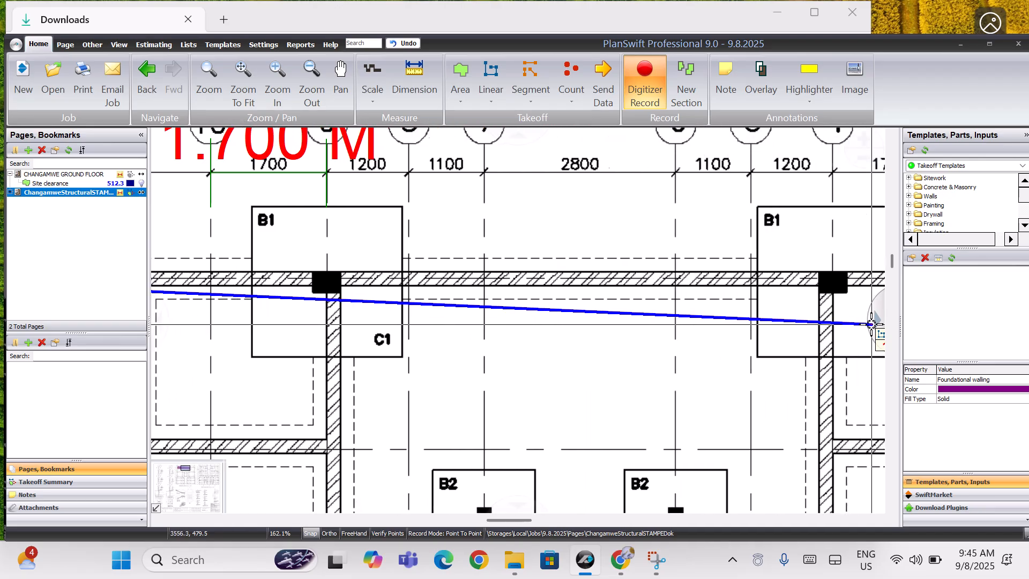
click(872, 299)
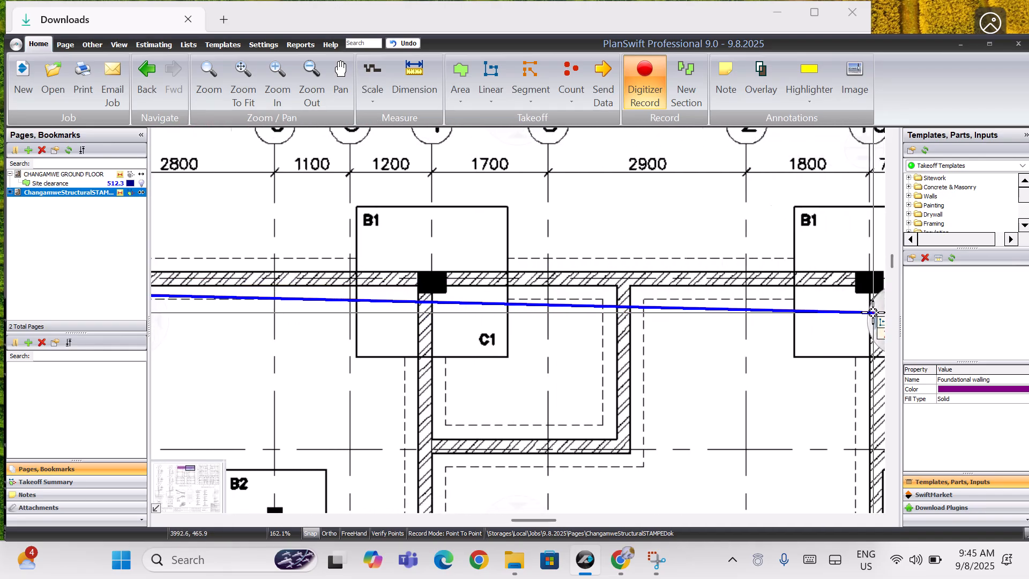
click(871, 302)
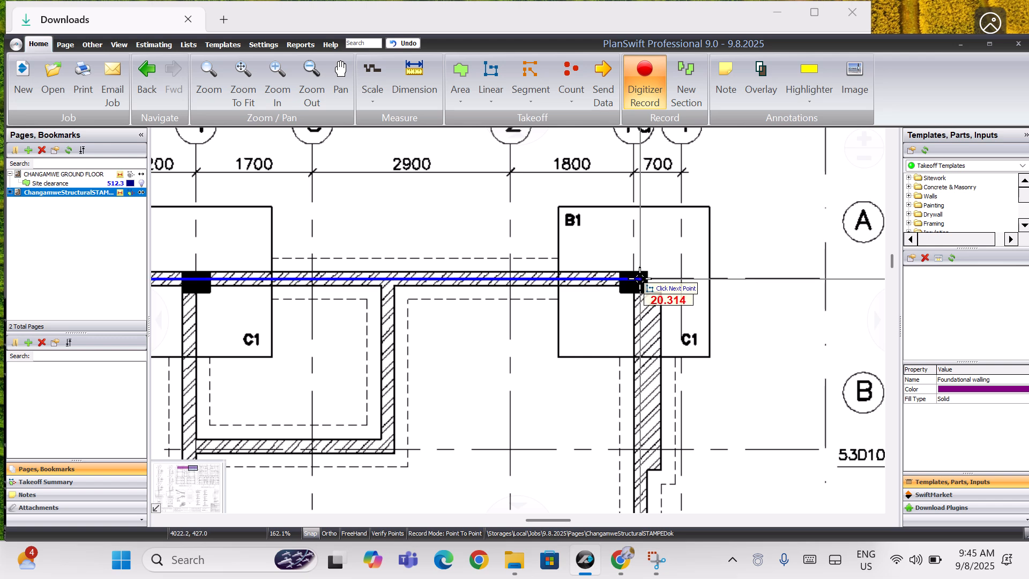
click(640, 278)
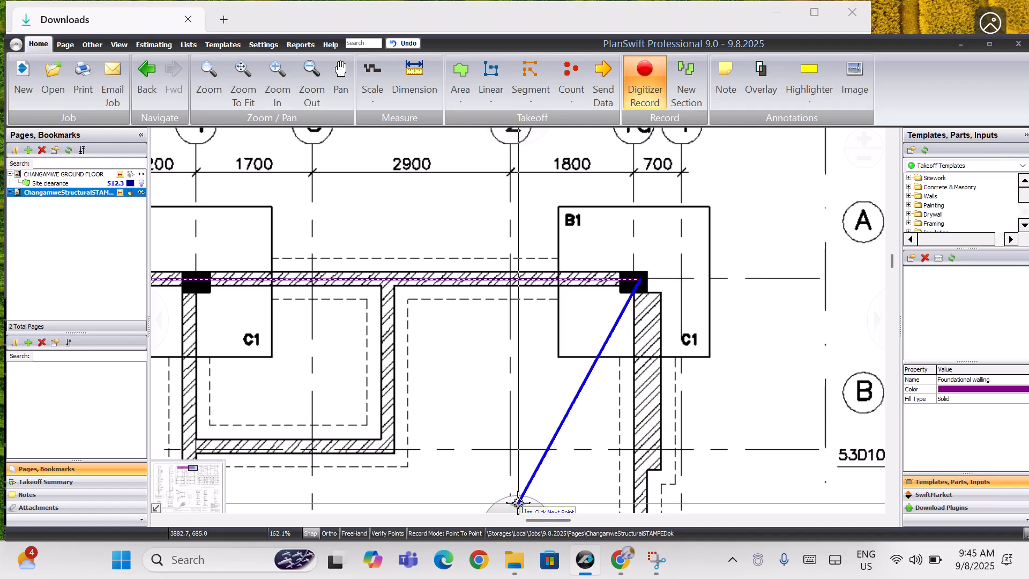
- Continue the Foundational walling line along grid 1a from A to F, and across to the column at grid 1
scroll(518, 502, down, 5)
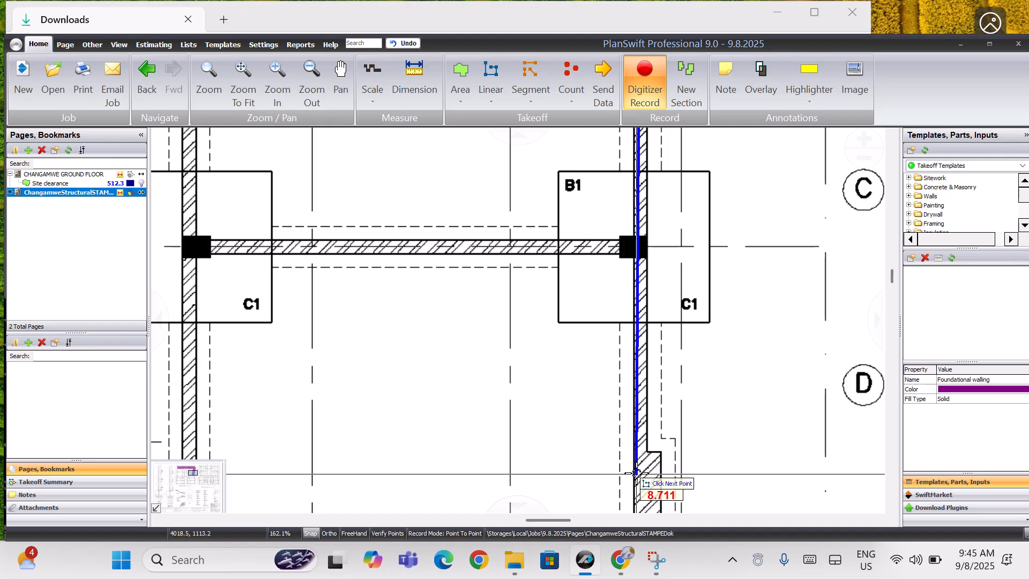
scroll(525, 498, down, 5)
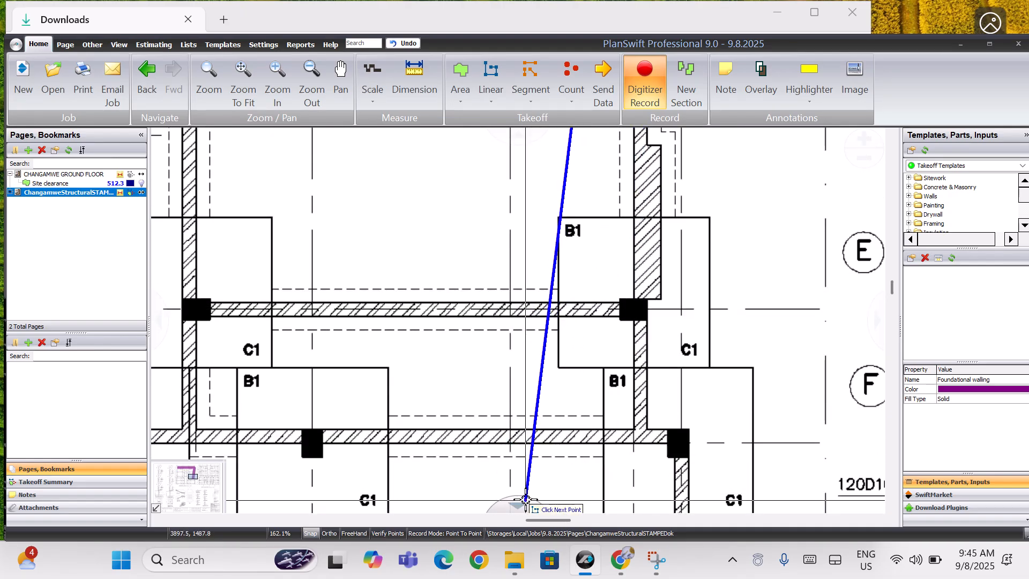
scroll(525, 500, down, 1)
scroll(525, 500, down, 5)
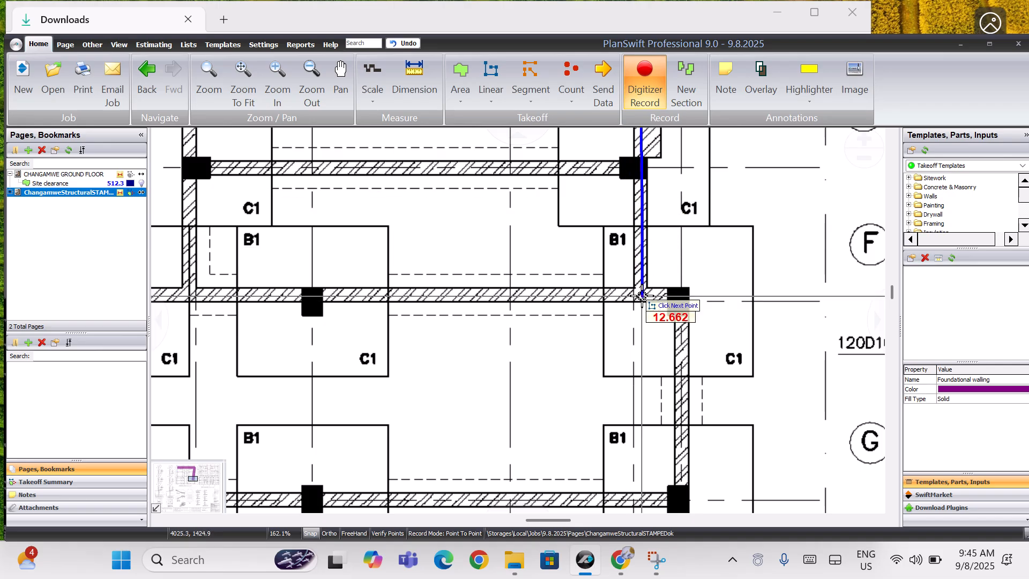
click(639, 295)
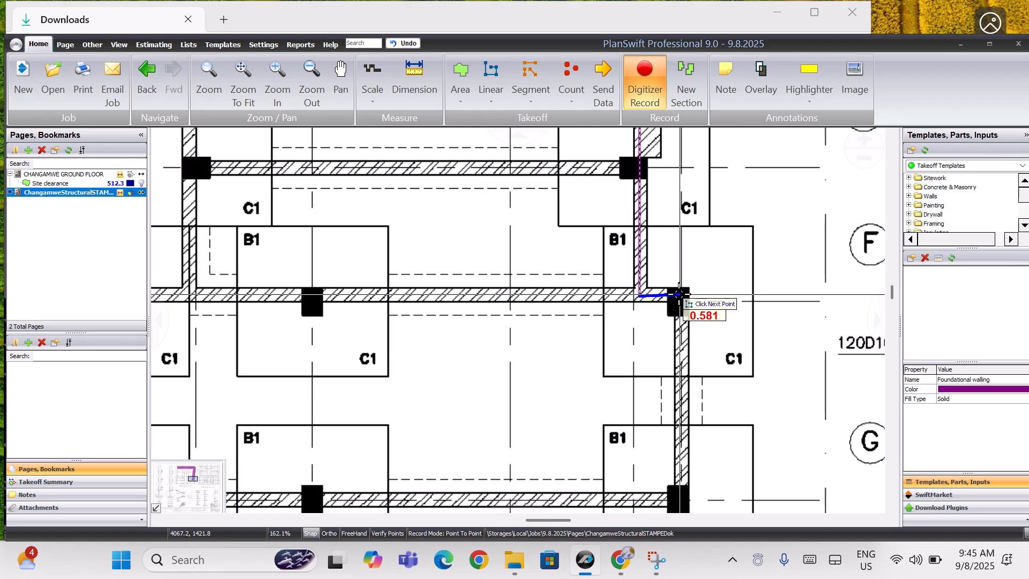
click(679, 295)
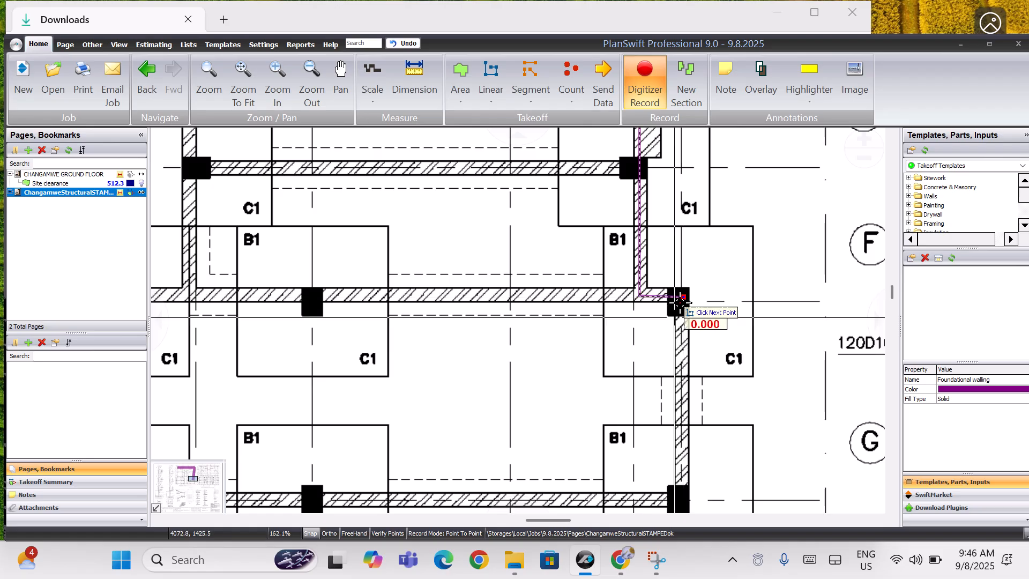
- Turn on Ortho and continue the Foundational walling line along grid 1 to H, and across grid H to the column at grid 12
scroll(525, 493, down, 5)
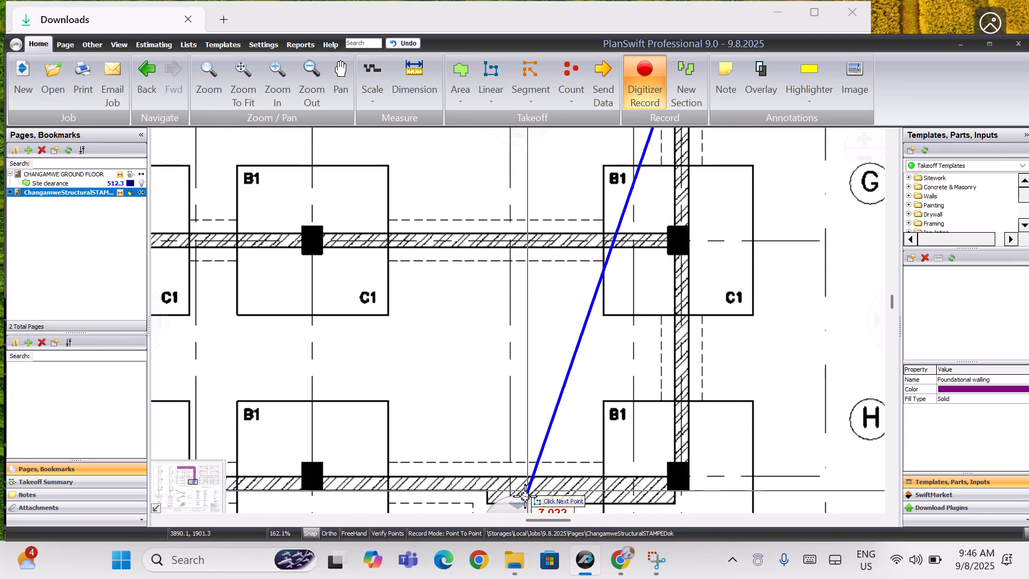
scroll(506, 501, down, 4)
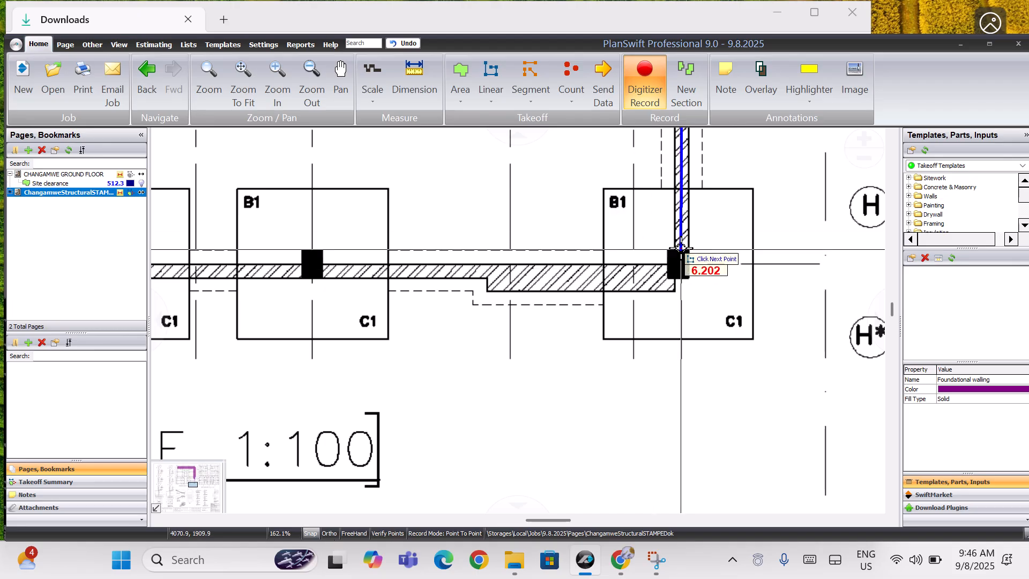
click(329, 534)
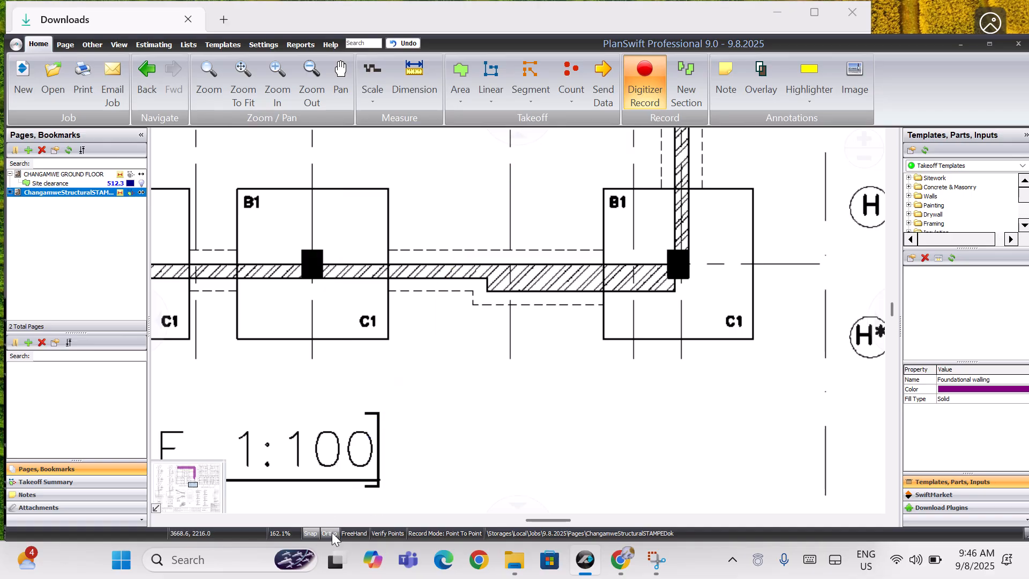
click(683, 270)
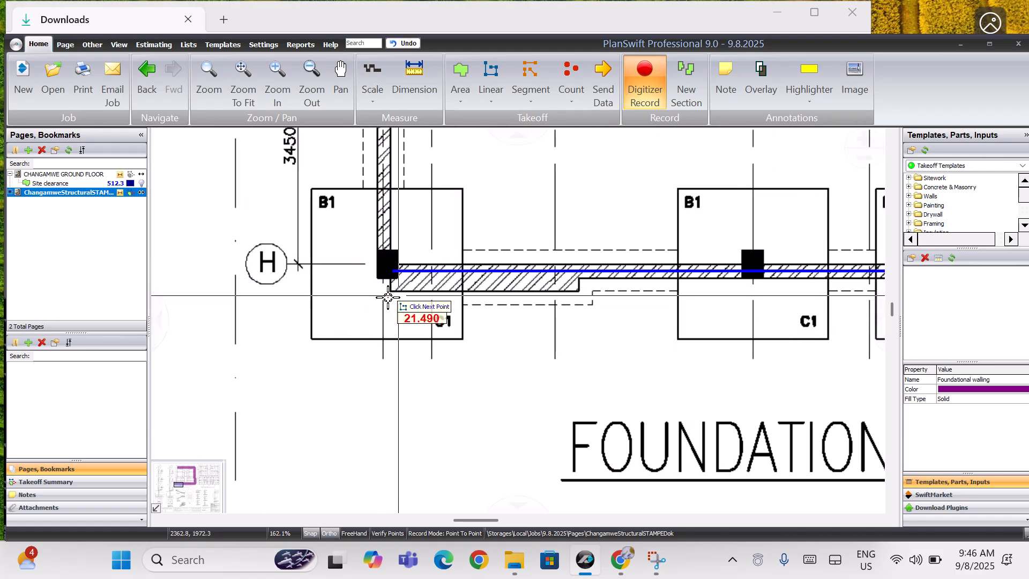
click(384, 268)
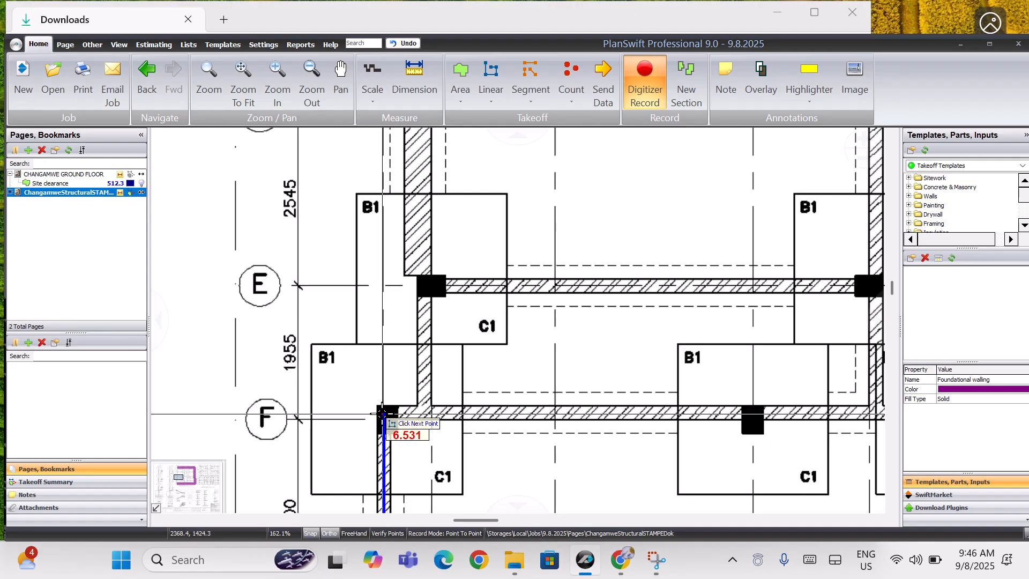
- Continue the Foundational walling line along grid 12 from H to F, and across to the wall at grid 11a
click(382, 413)
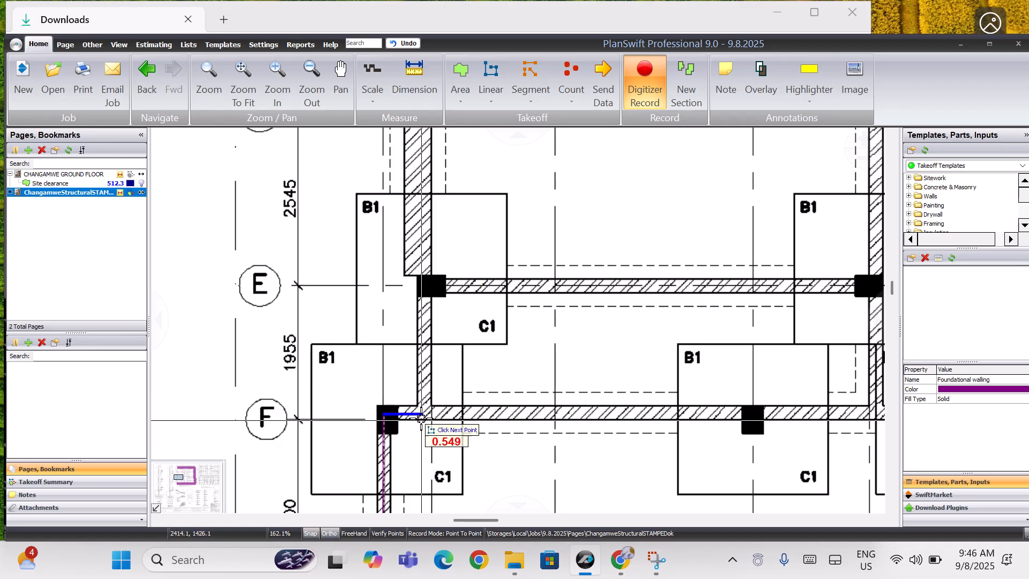
click(425, 410)
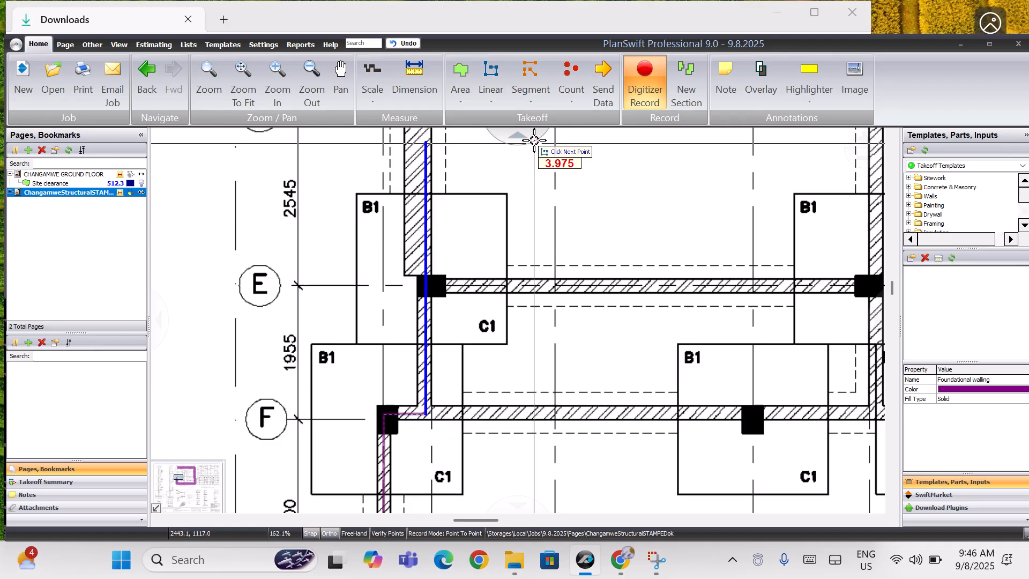
mouse_move(508, 134)
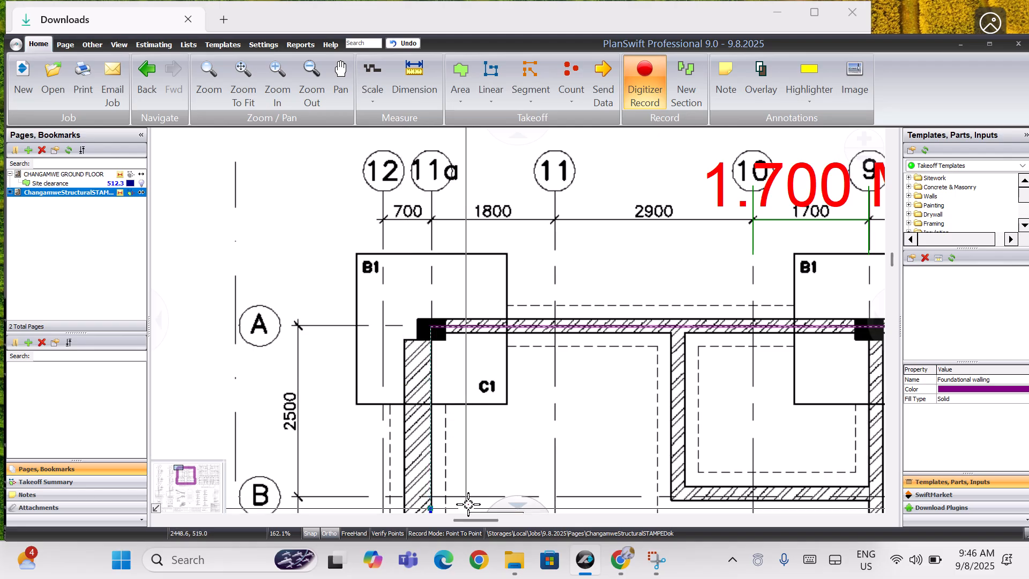
mouse_move(516, 495)
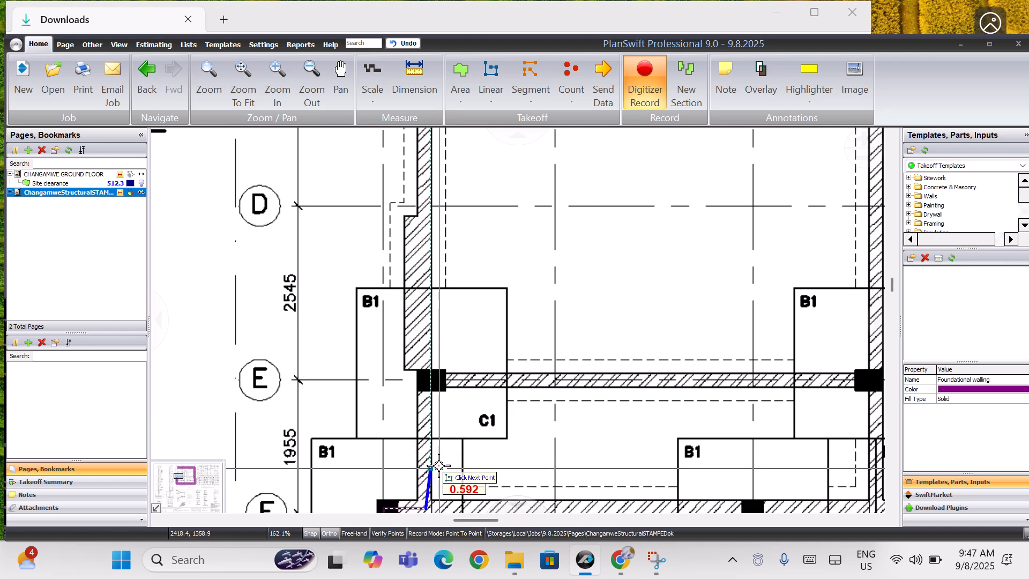
scroll(516, 502, down, 3)
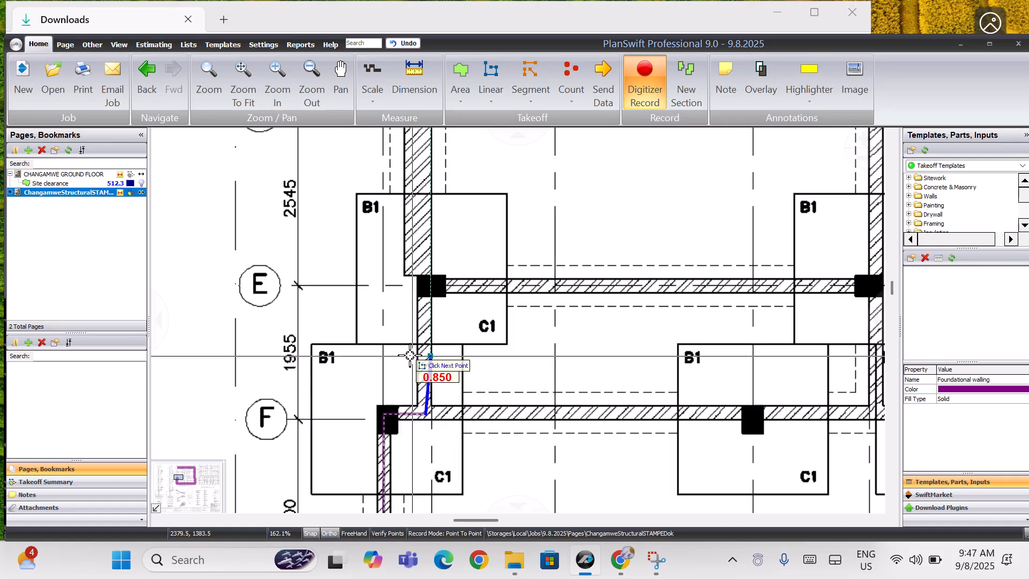
- Trace a new Foundational walling section along grid 11a from F to the column at A, and stop recording
right_click(426, 414)
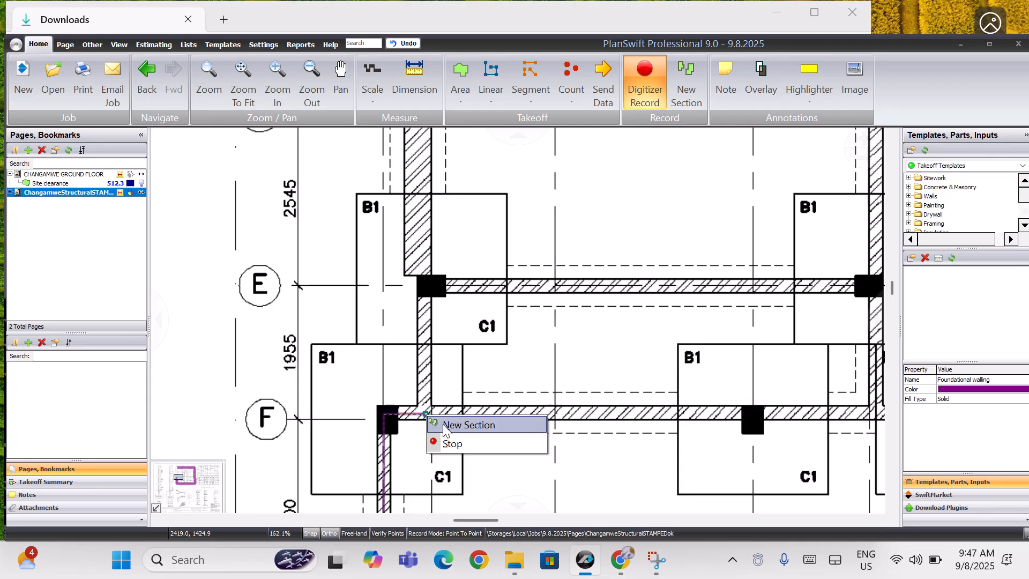
click(466, 424)
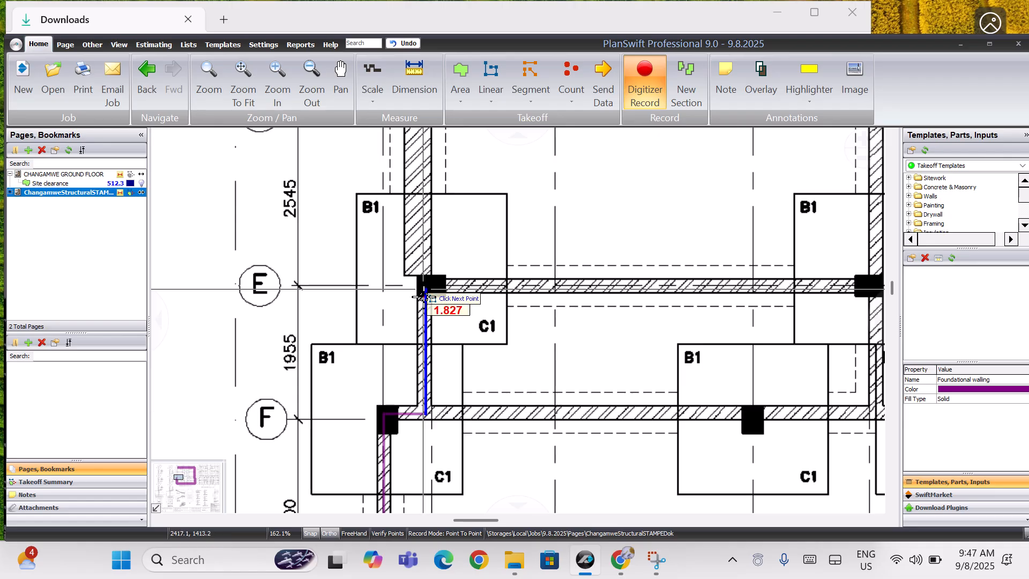
click(518, 135)
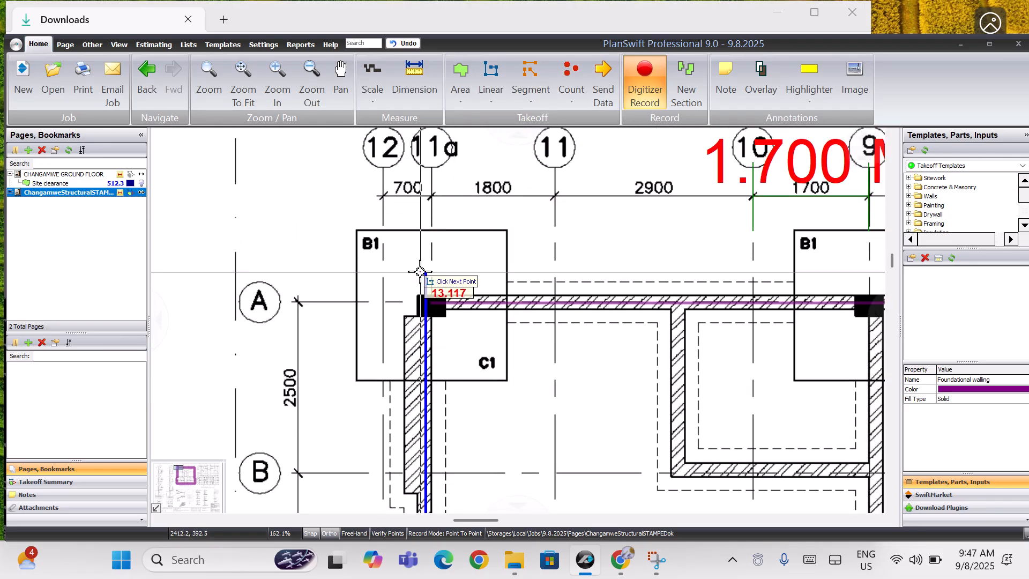
click(430, 303)
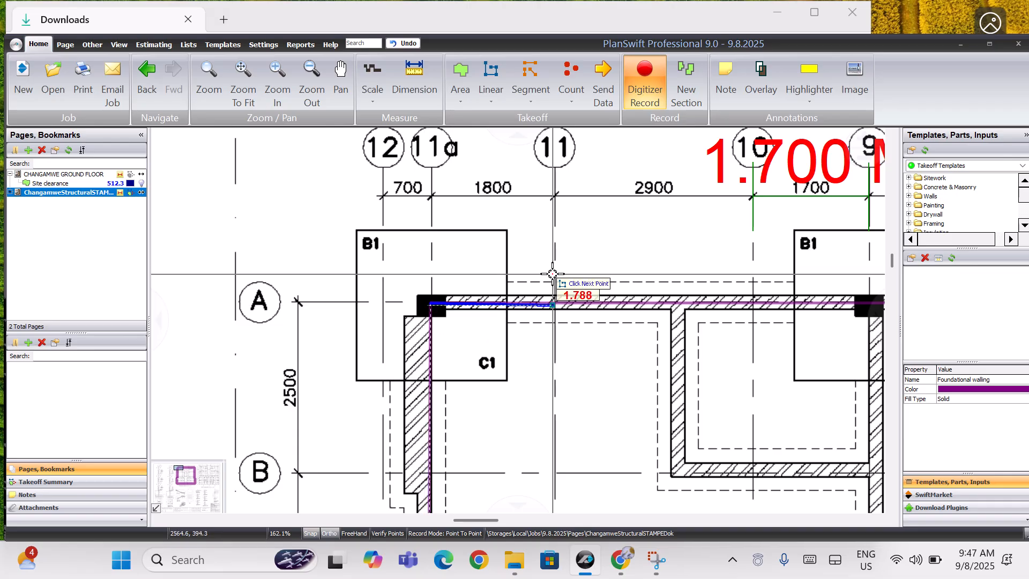
double_click(439, 295)
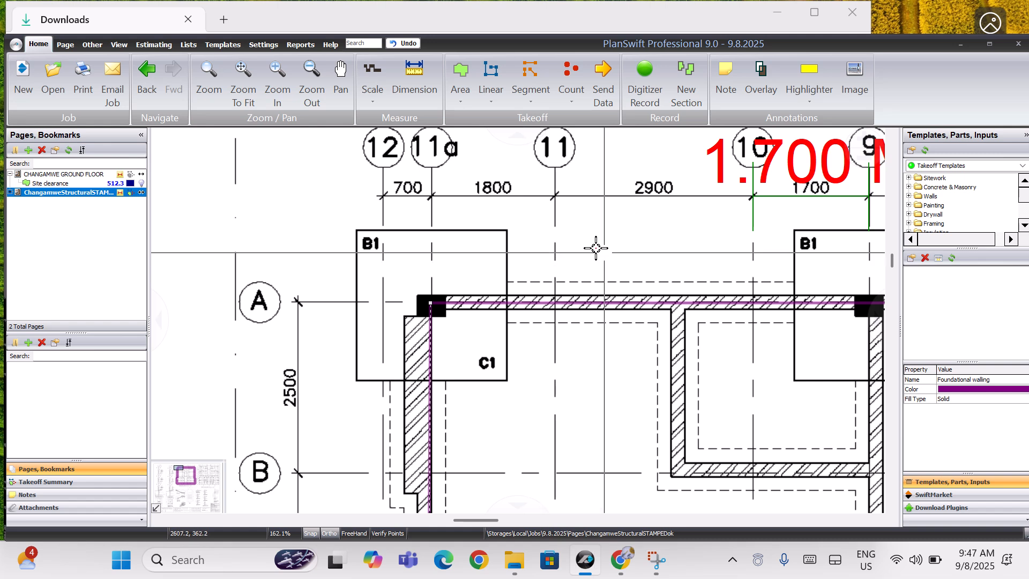
- Examine the traced Foundational walling perimeter across the whole foundation layout from grid A to H
click(315, 85)
click(315, 85)
click(315, 85)
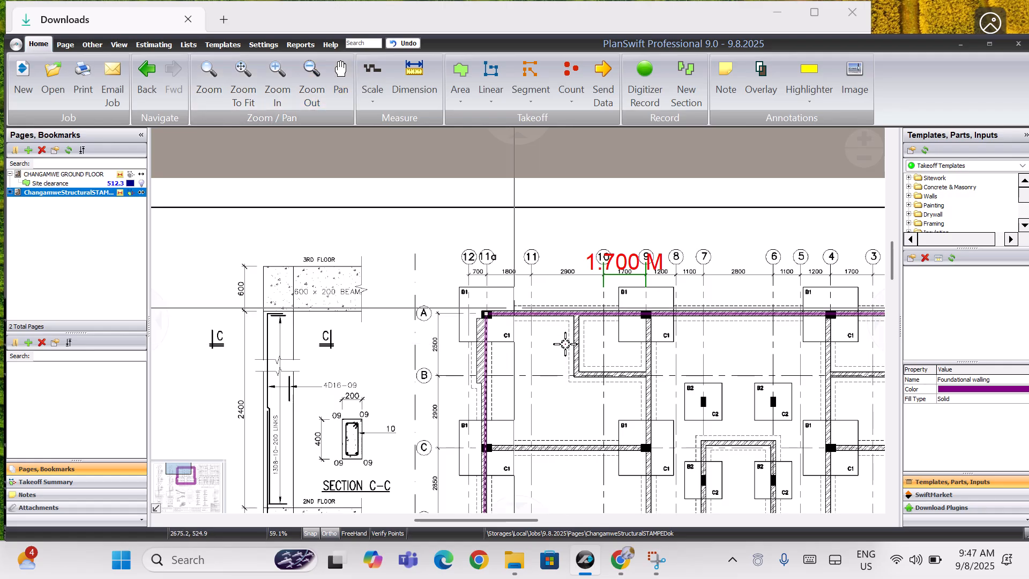
click(317, 98)
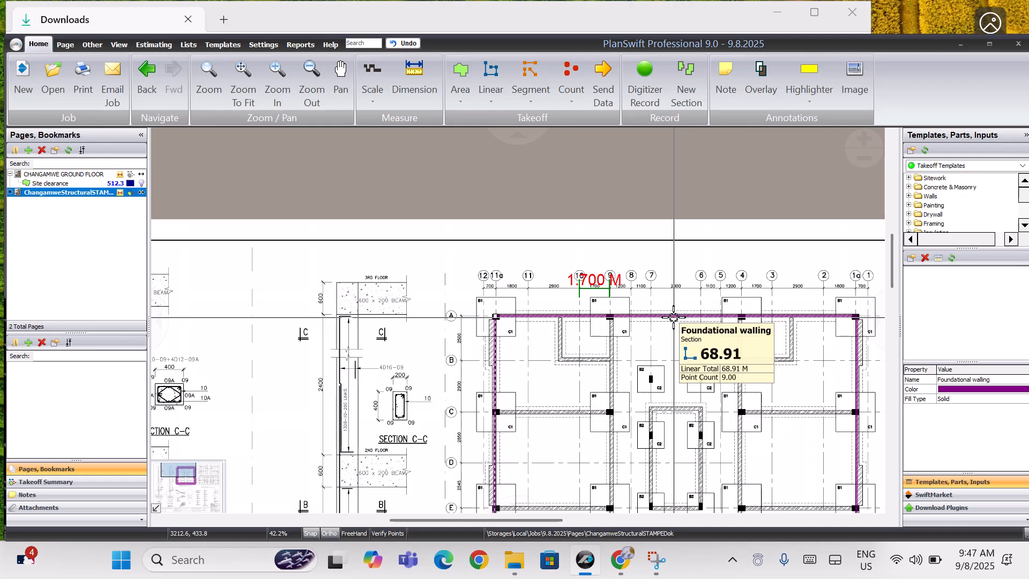
scroll(516, 493, down, 4)
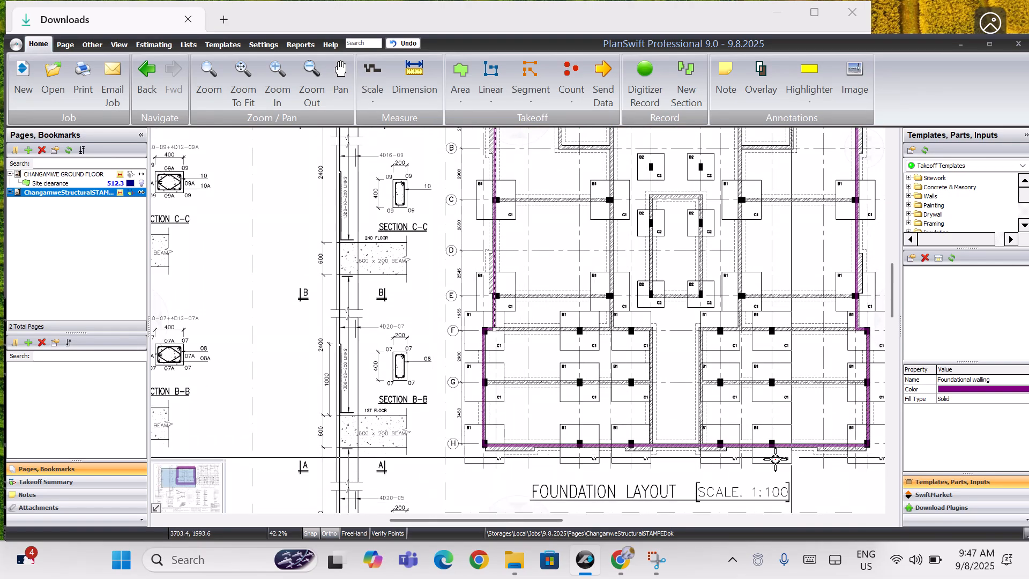
click(874, 318)
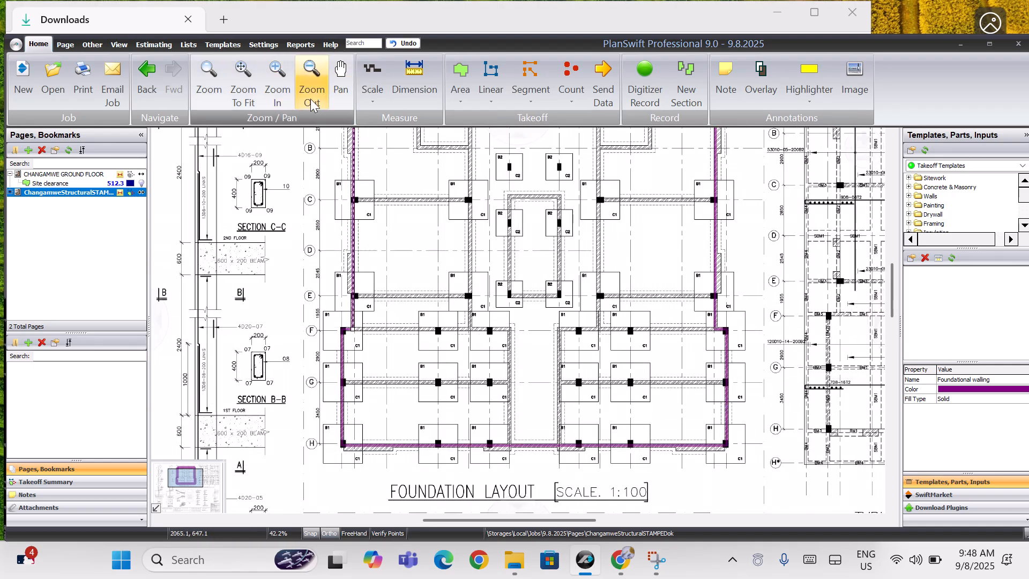
- Resume the existing Foundational walling takeoff at the junction of the grid 7 wall with grid H
click(277, 93)
click(277, 92)
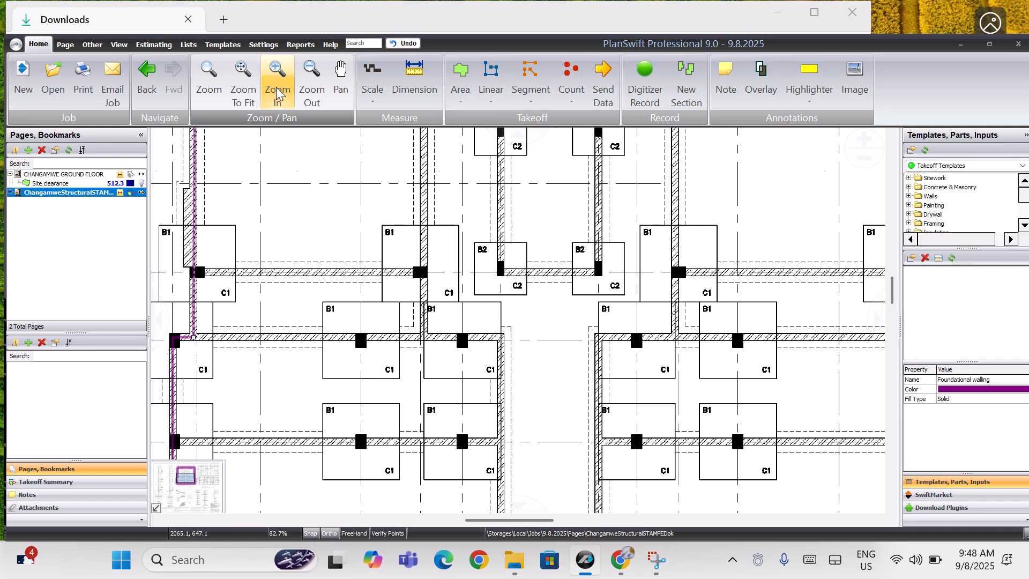
click(277, 92)
scroll(530, 462, down, 10)
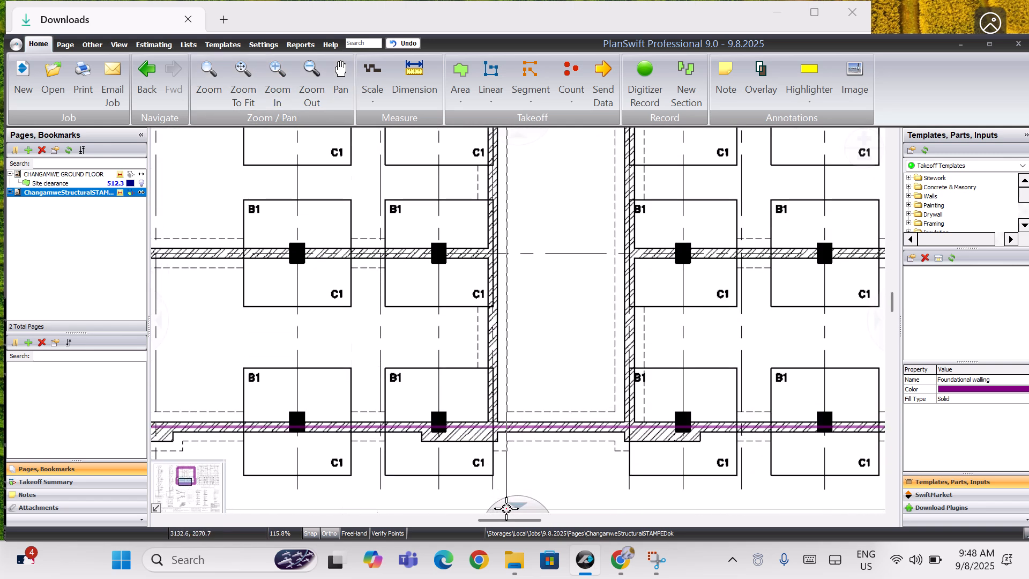
mouse_move(492, 356)
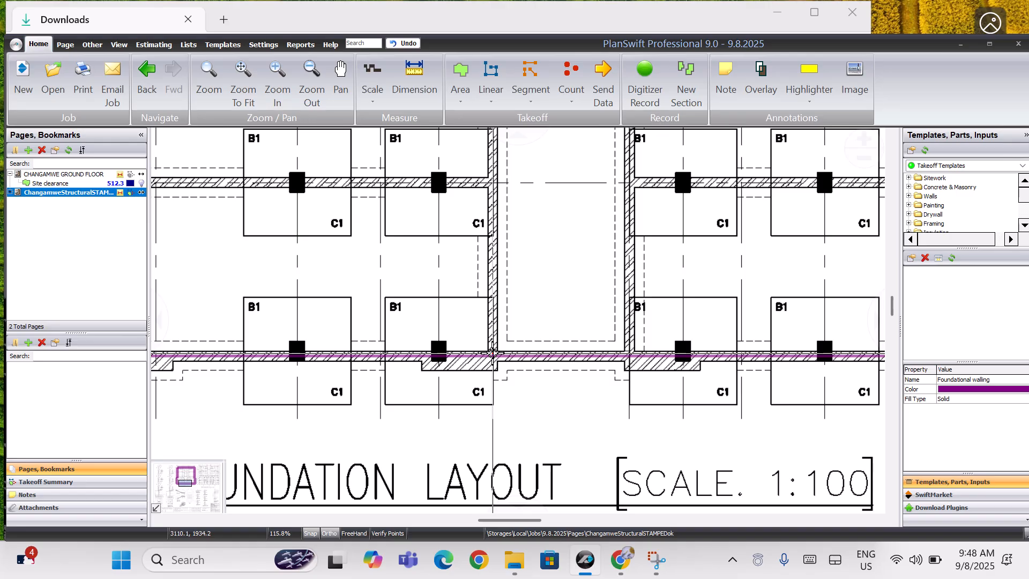
right_click(492, 353)
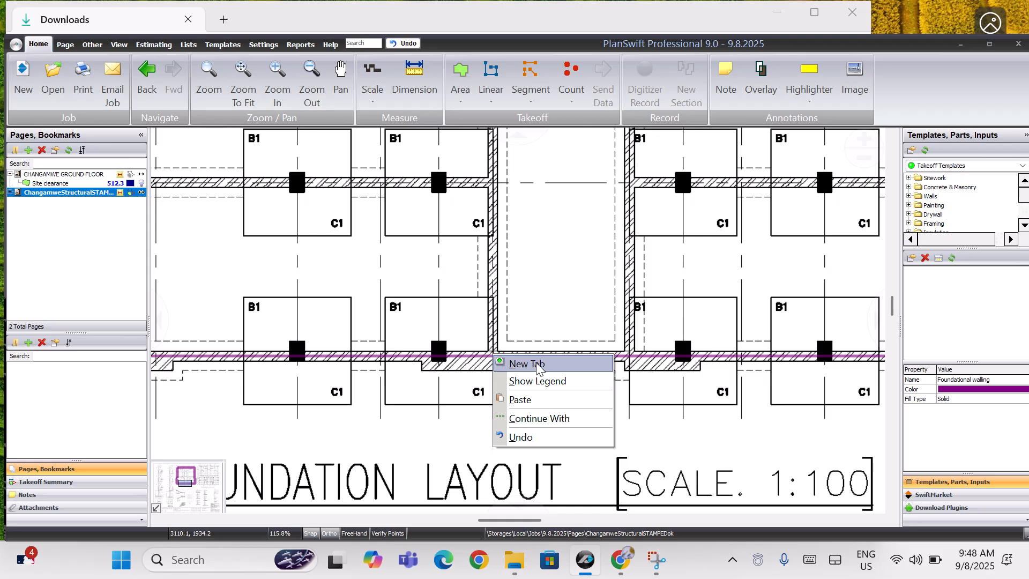
click(520, 419)
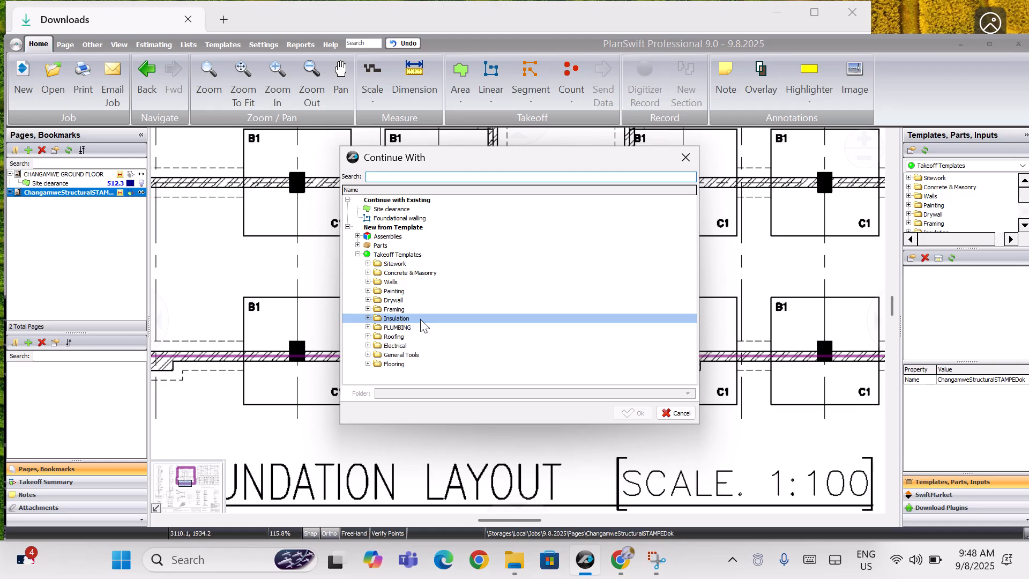
click(395, 219)
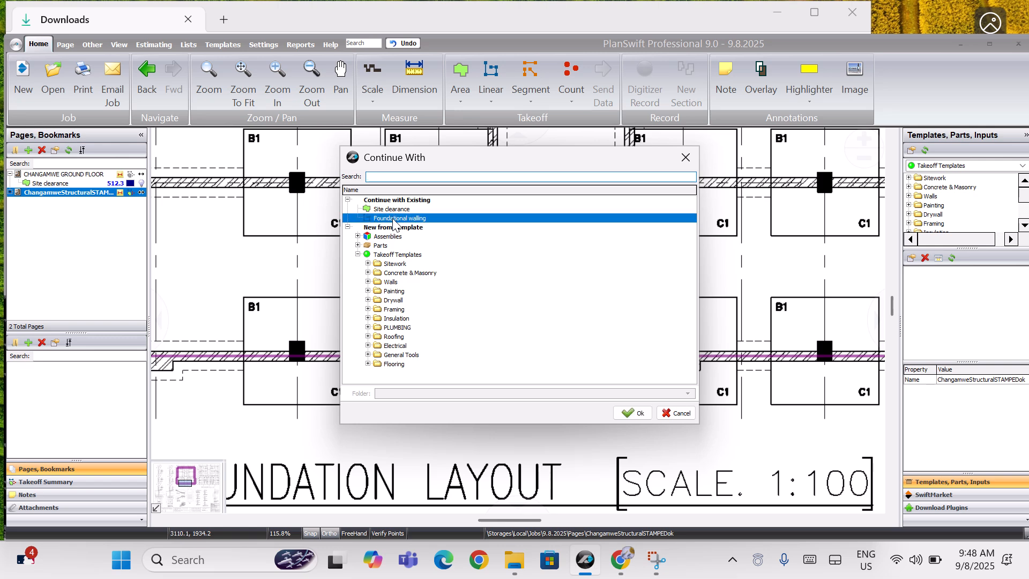
click(627, 416)
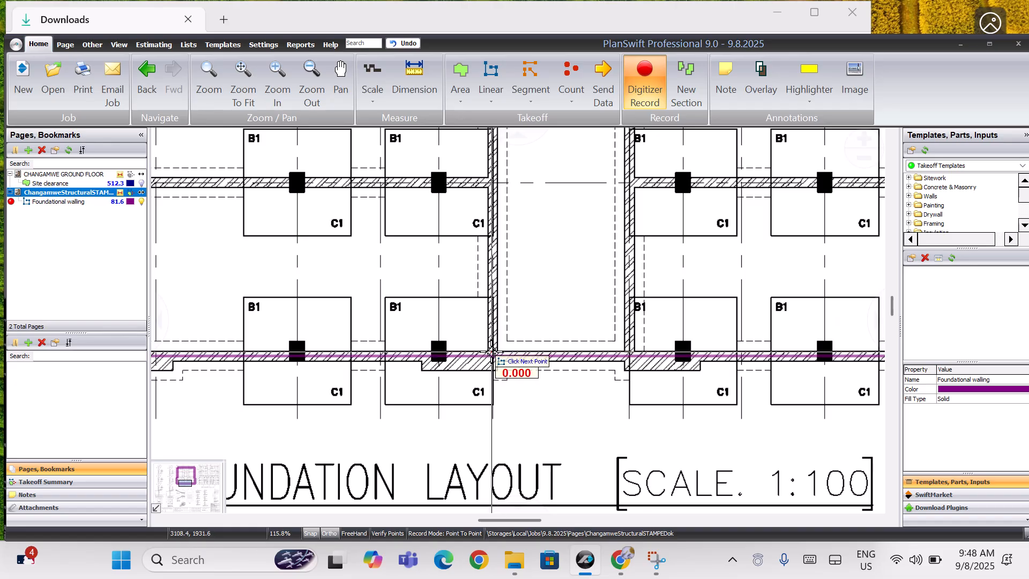
- Trace a Foundational walling section along grid 7 from H to F, and across grid F to the wall at grid 11a
click(279, 89)
click(282, 91)
click(281, 91)
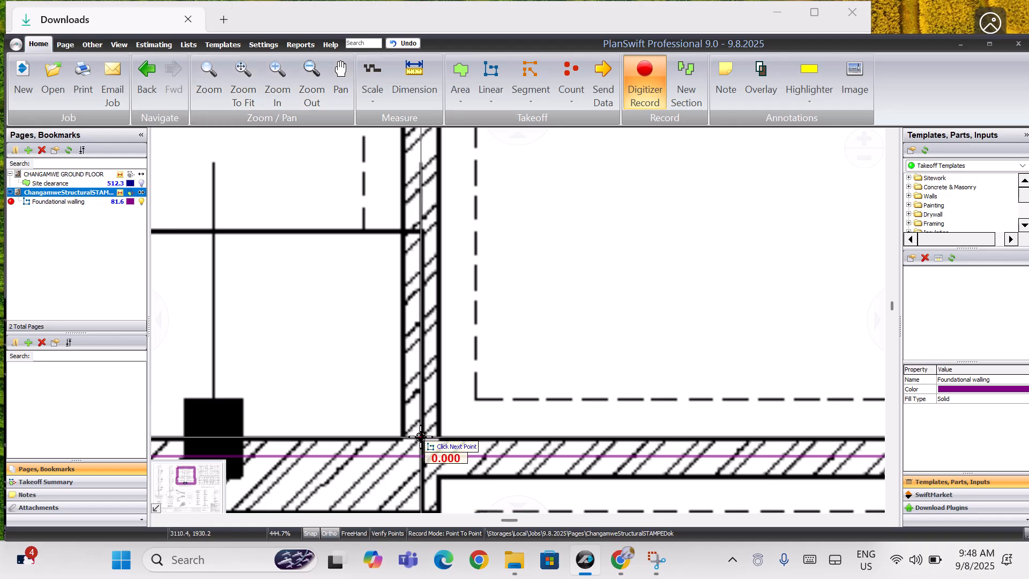
click(311, 91)
click(311, 91)
click(311, 91)
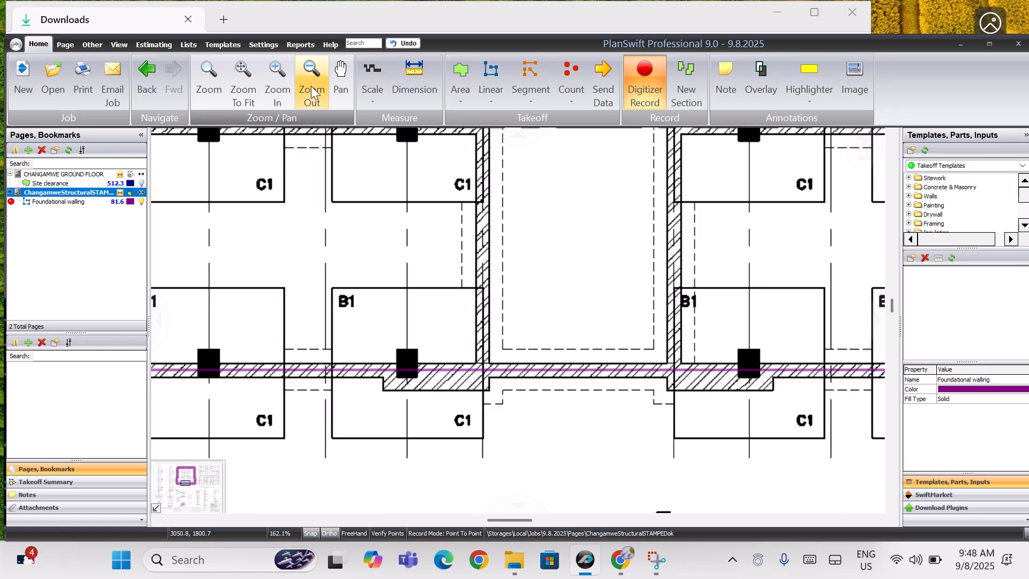
click(311, 91)
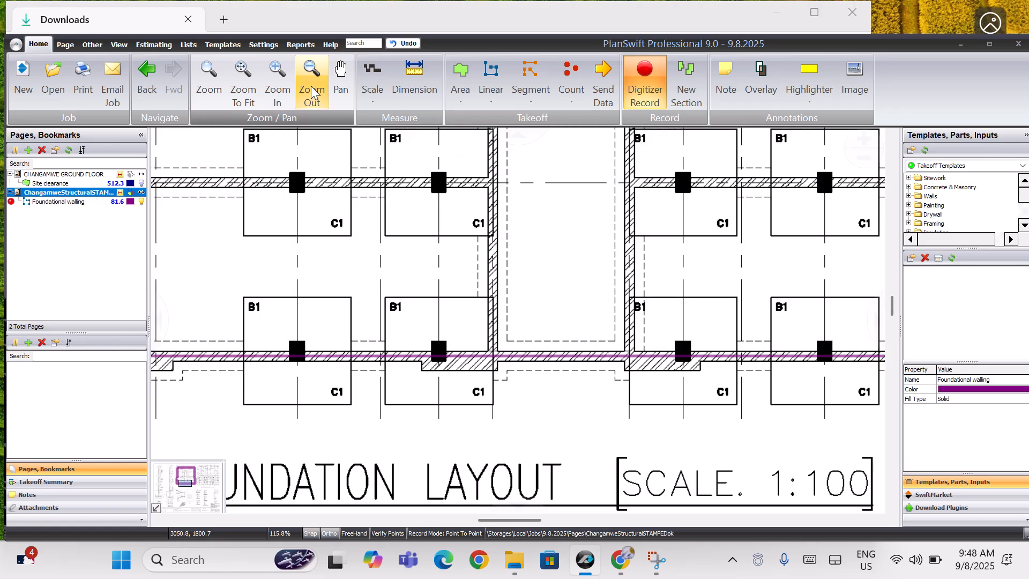
click(311, 91)
scroll(516, 137, up, 1)
scroll(518, 135, up, 8)
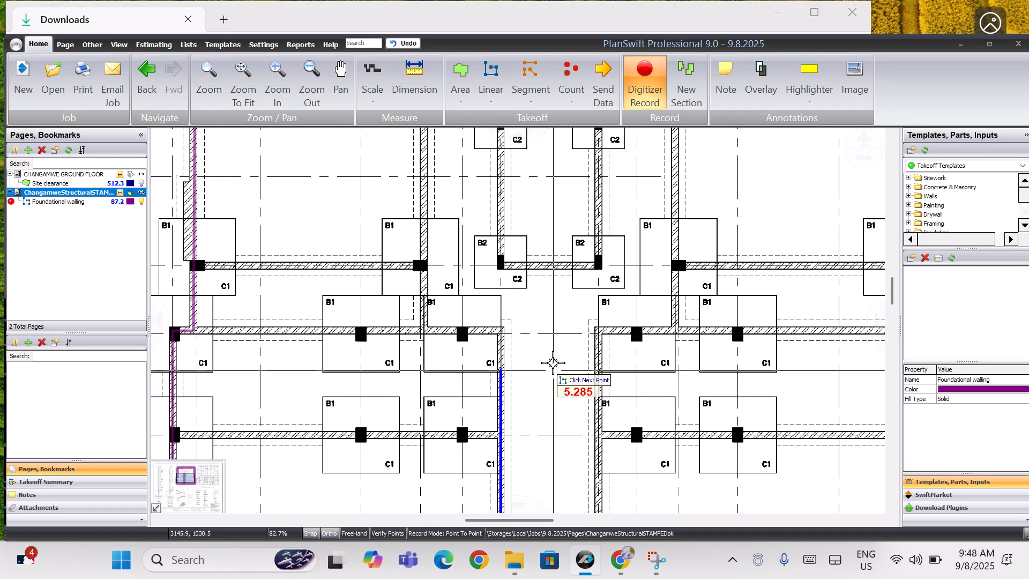
click(502, 329)
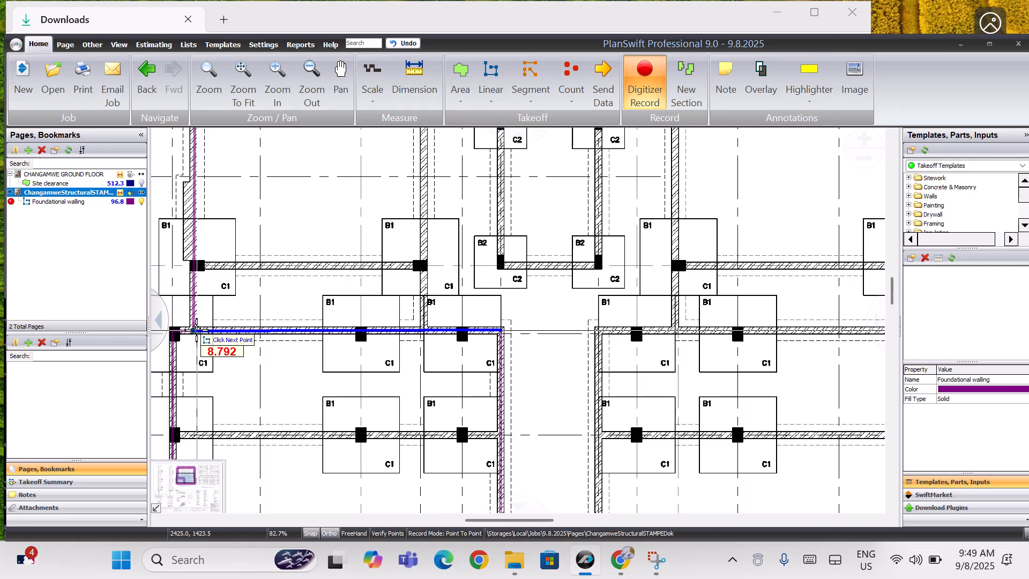
click(195, 329)
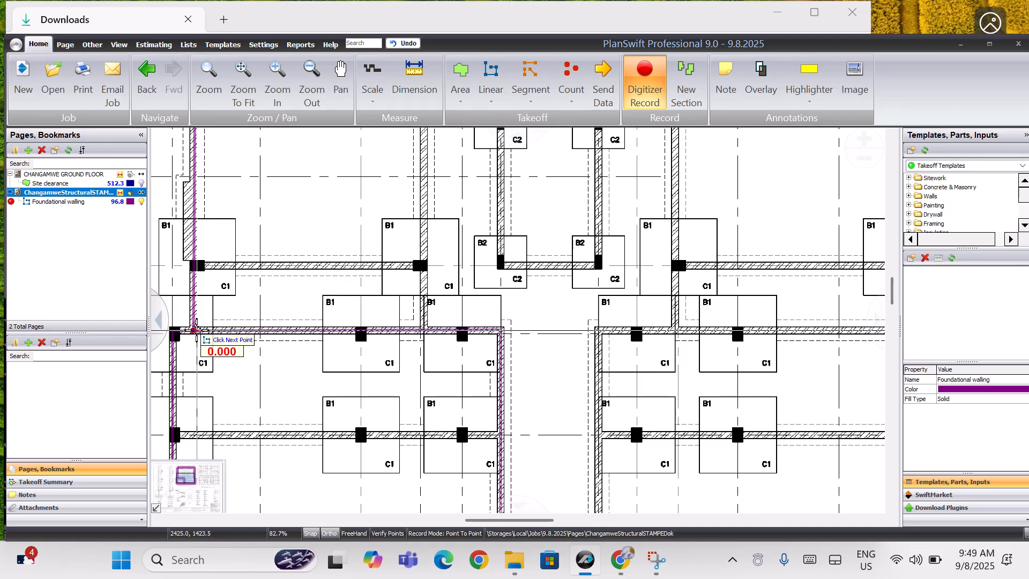
- Trace a new Foundational walling section along grid 9 from the grid F wall to the column at A
right_click(196, 328)
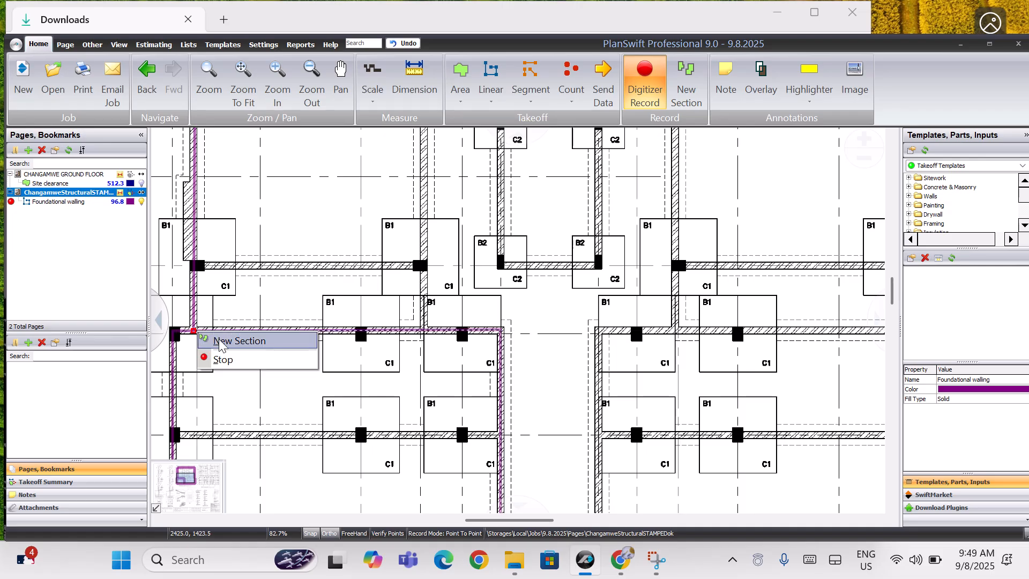
click(219, 342)
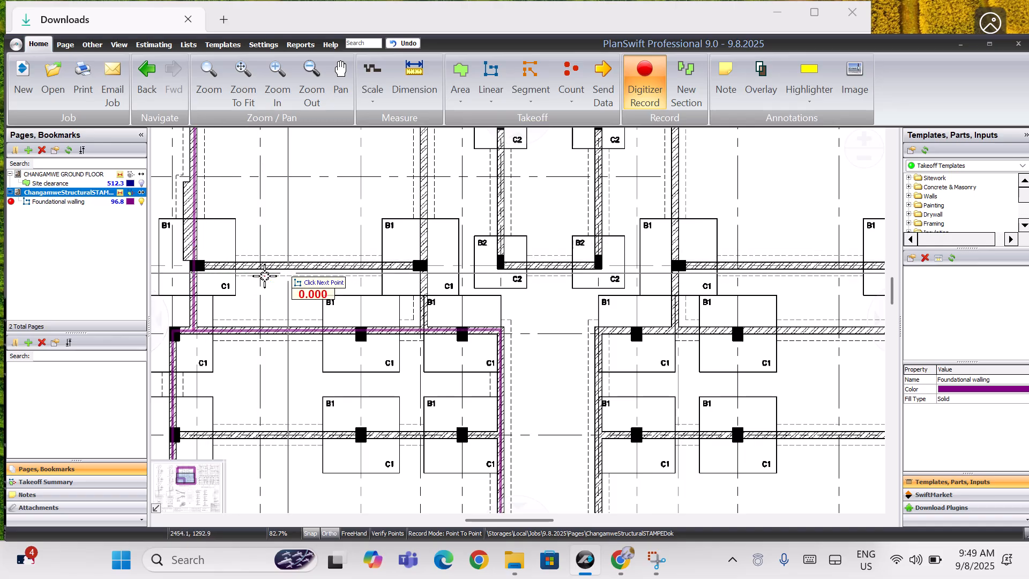
click(280, 77)
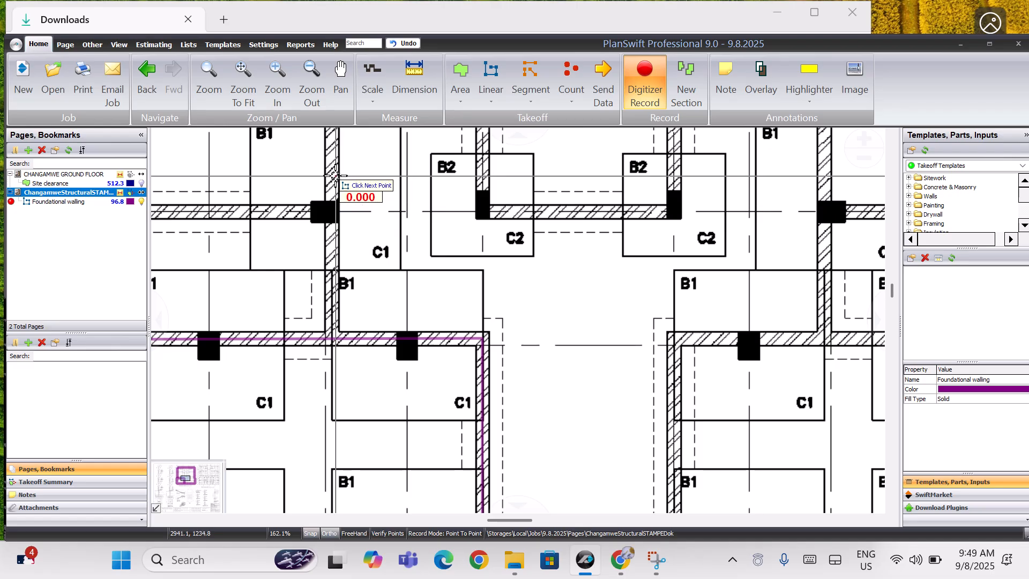
click(331, 330)
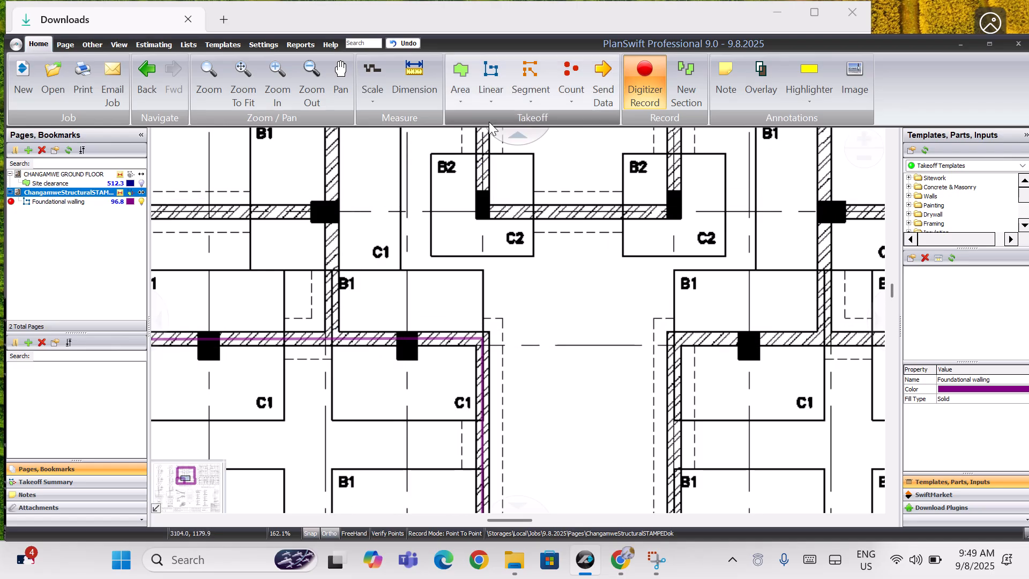
click(511, 134)
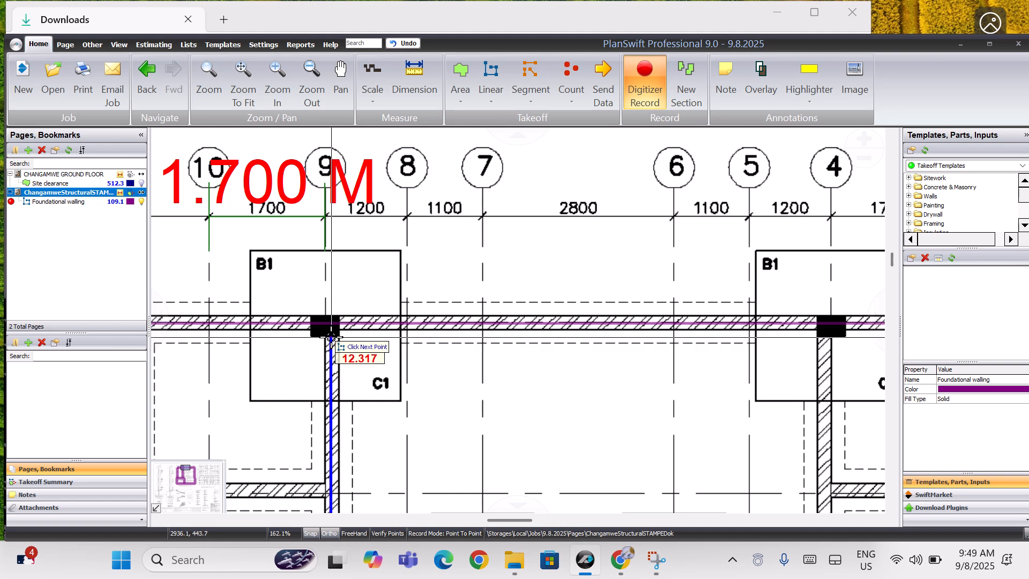
click(331, 337)
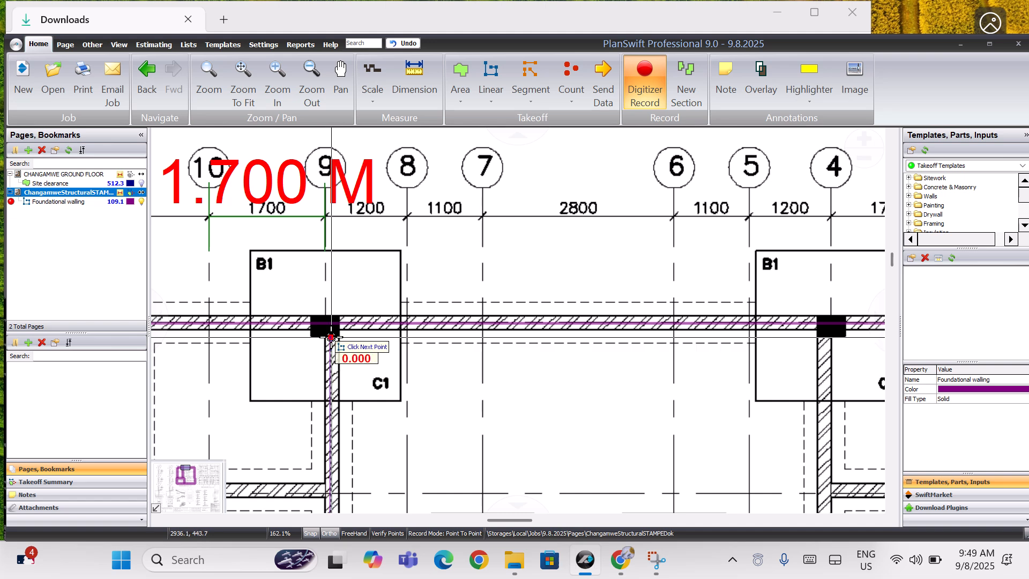
right_click(331, 336)
click(356, 347)
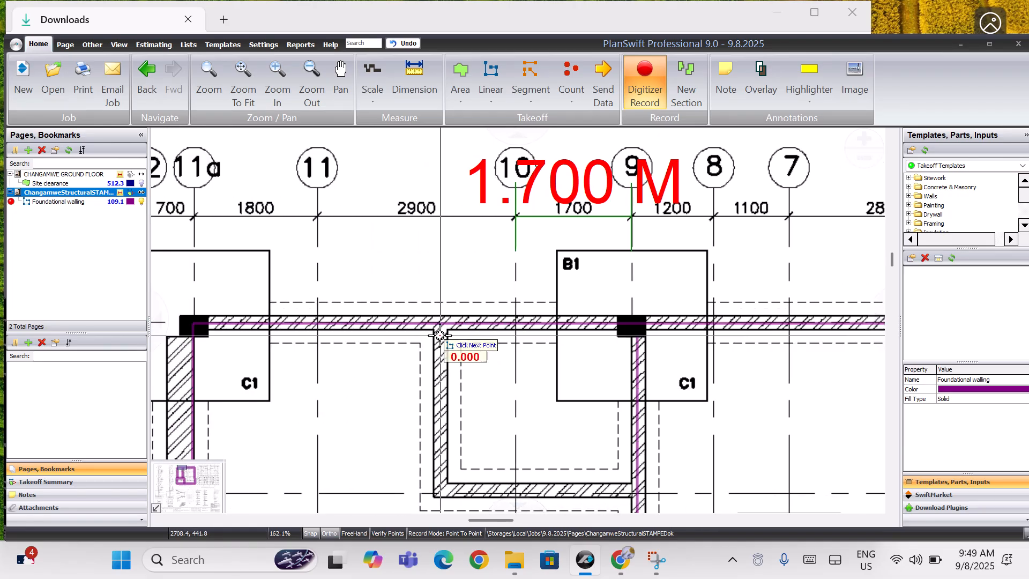
- Trace an L-shaped Foundational walling section from the grid A wall between grids 11 and 10, down and across to the grid 9 wall
click(439, 328)
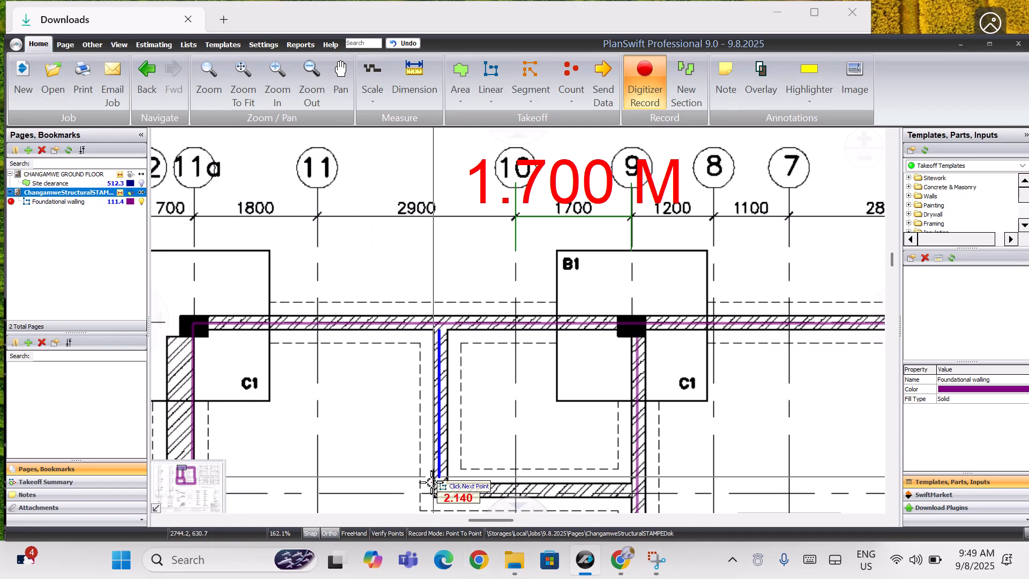
click(439, 488)
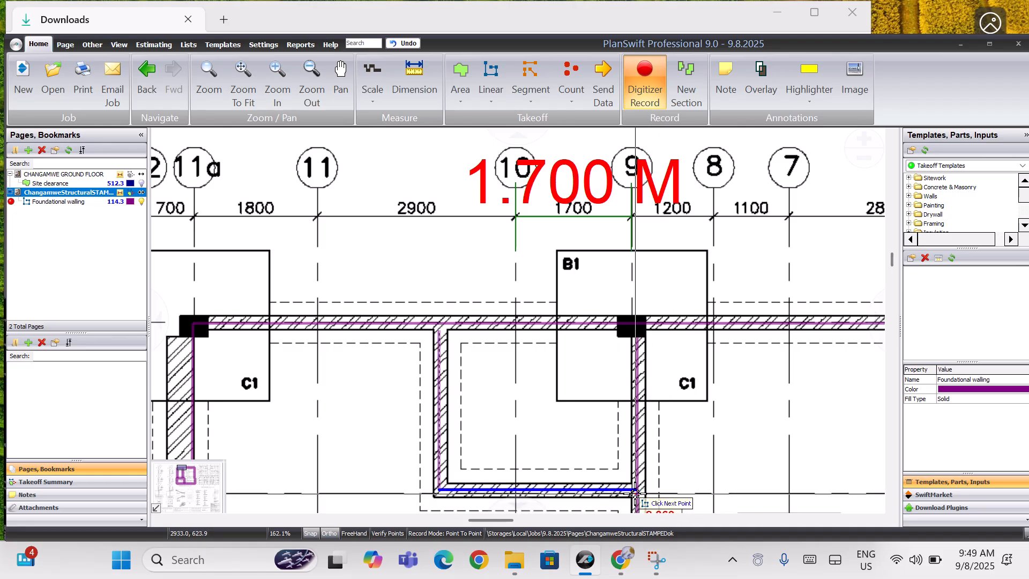
click(634, 492)
right_click(634, 492)
click(663, 504)
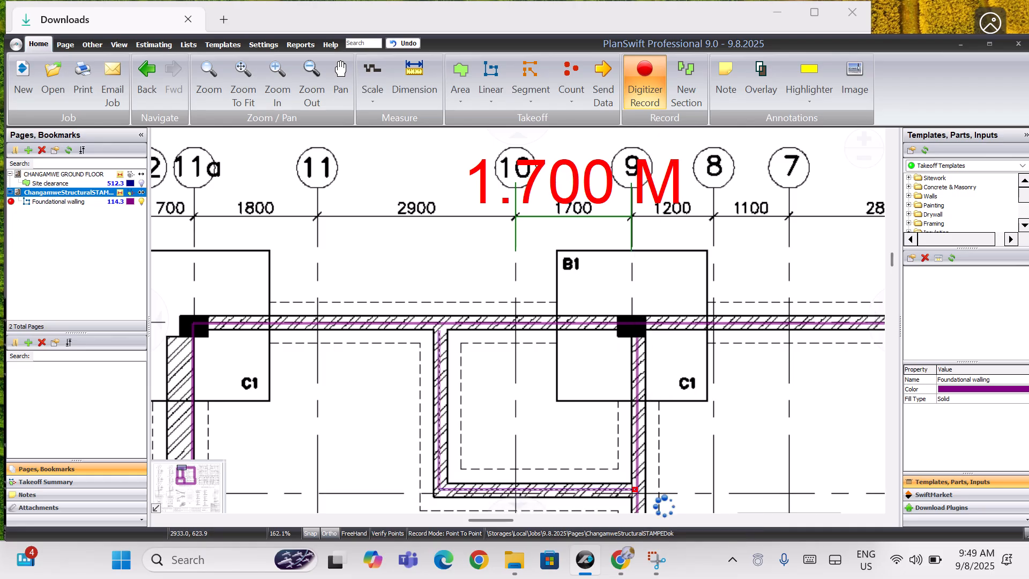
- Trace a Foundational walling section along the first cross wall joining the columns at grids 11a and 9 below grid A
scroll(528, 490, down, 3)
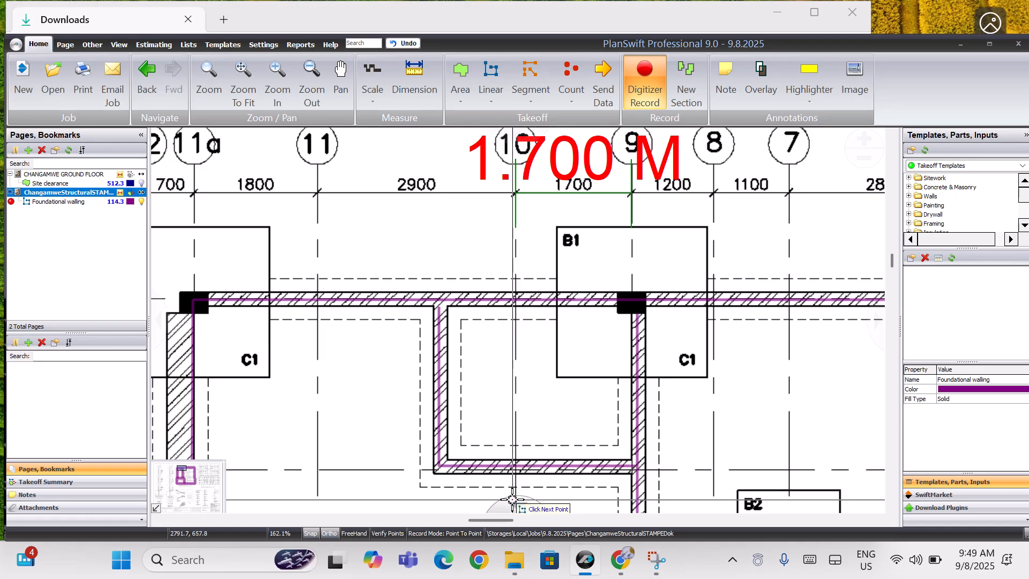
scroll(512, 499, down, 2)
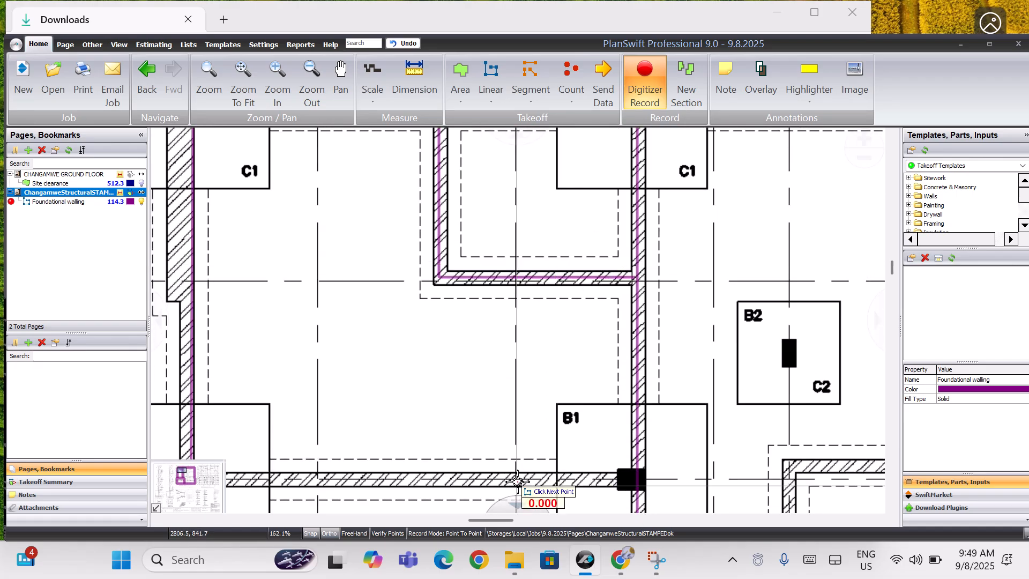
scroll(511, 506, down, 4)
click(210, 290)
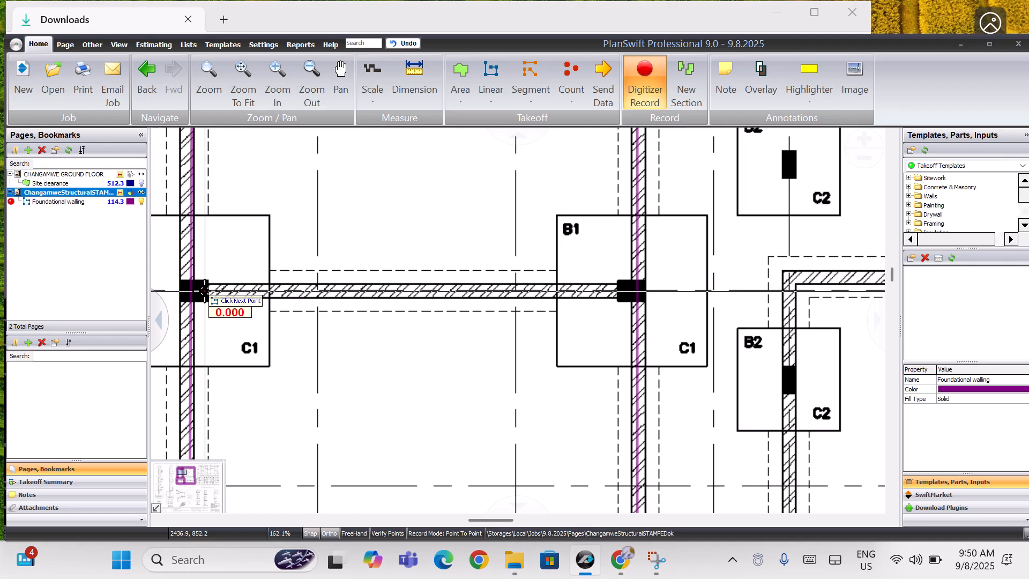
click(636, 290)
right_click(636, 289)
click(661, 301)
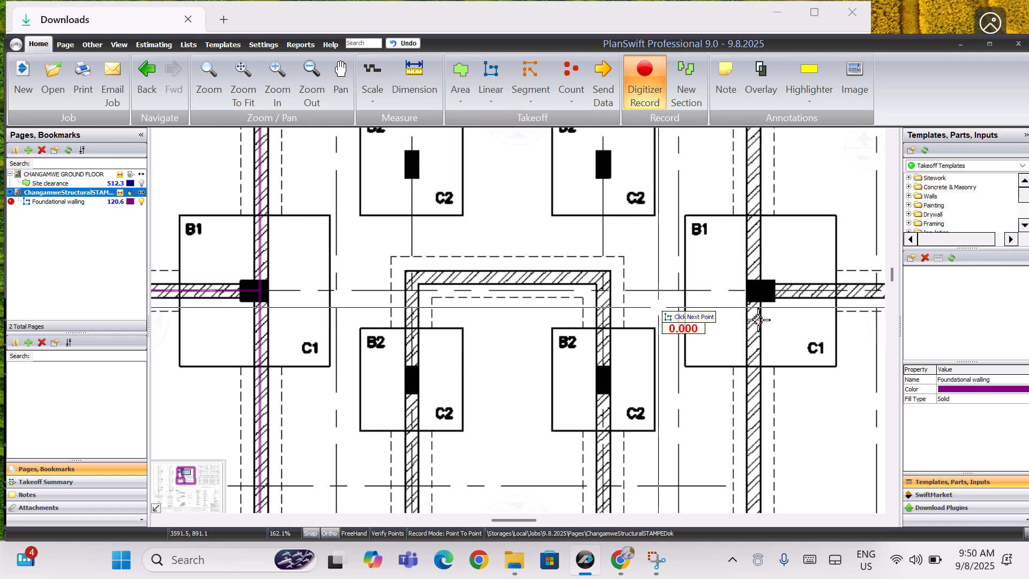
- Trace a closed rectangular Foundational walling section around the central walls between grids 6 and 7, starting at the lower grid 6 column
mouse_move(524, 503)
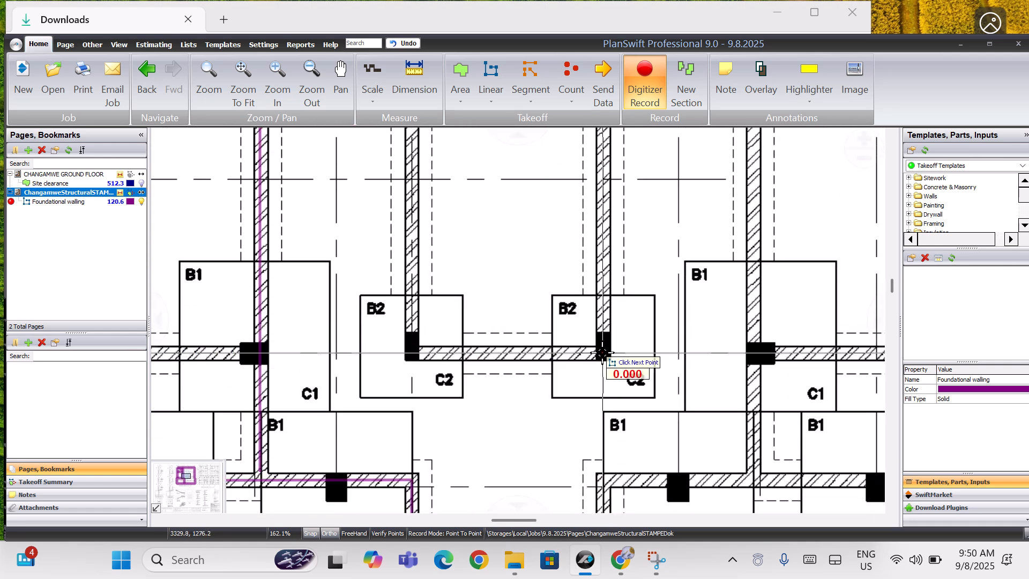
click(603, 354)
mouse_move(522, 131)
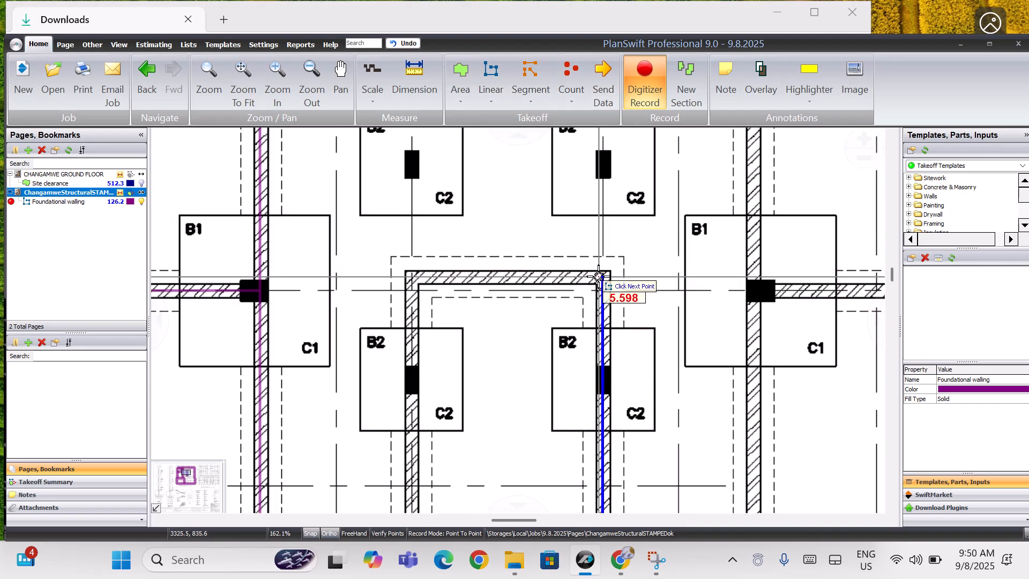
click(598, 277)
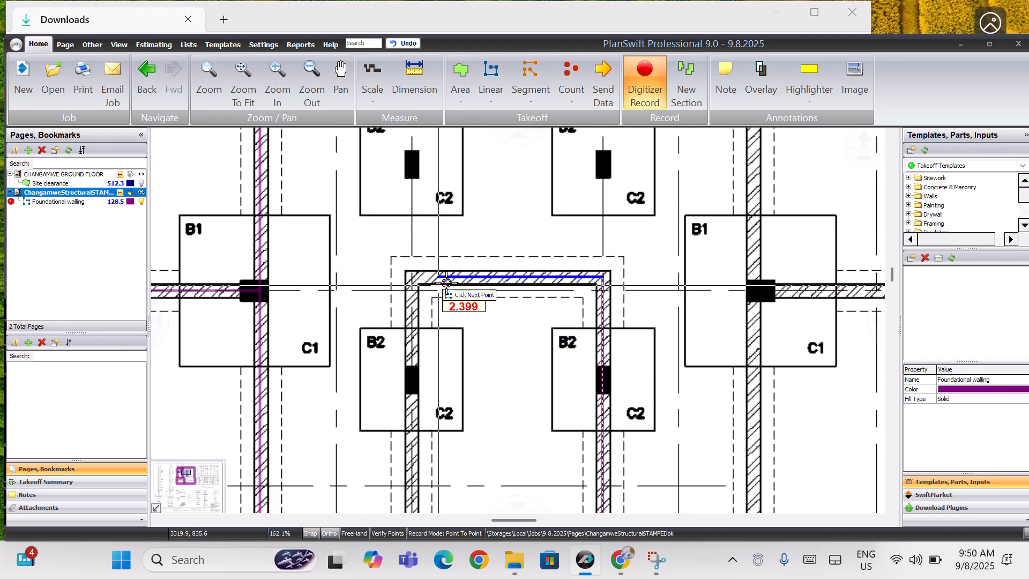
click(411, 285)
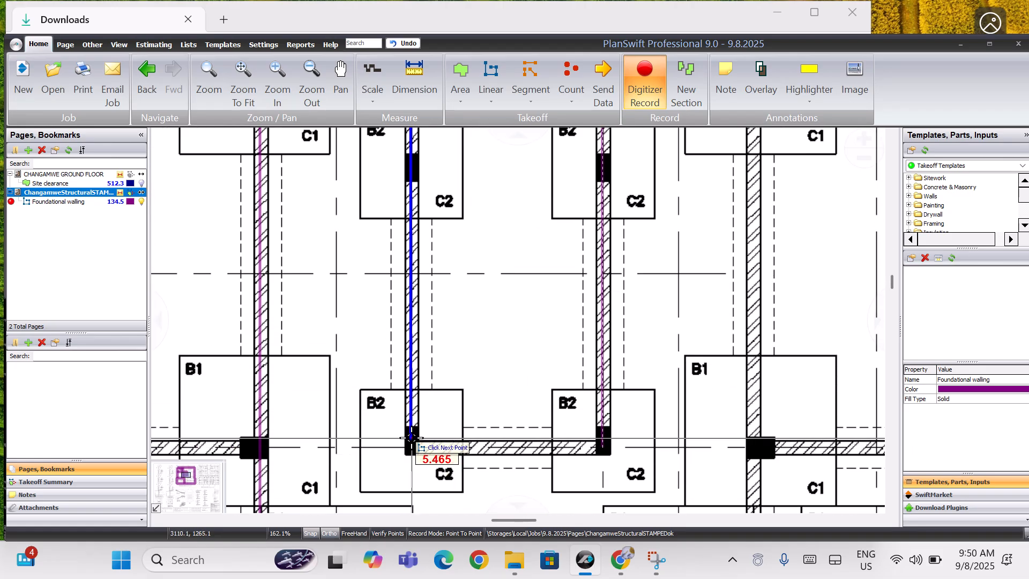
click(413, 447)
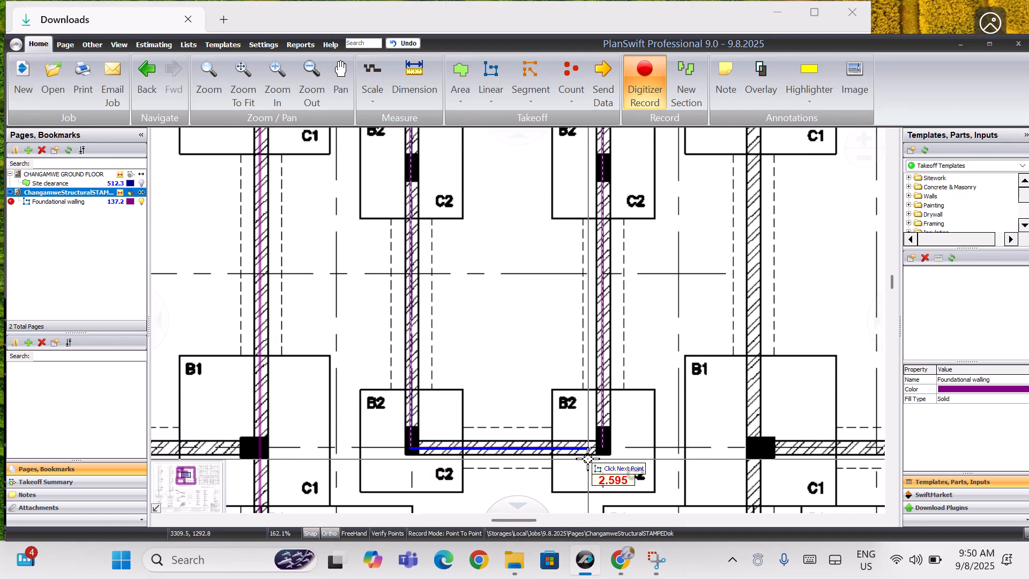
click(601, 447)
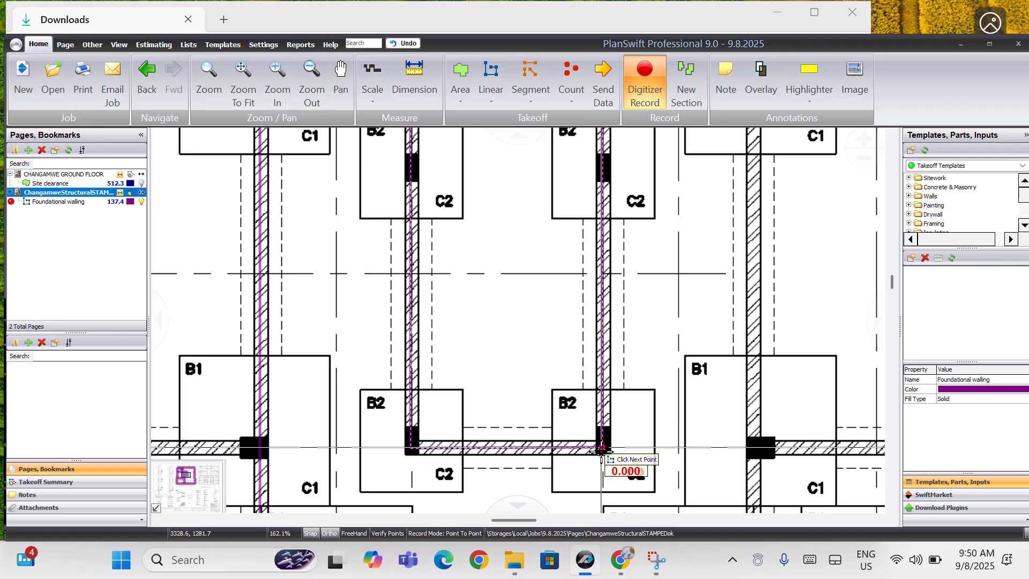
right_click(601, 449)
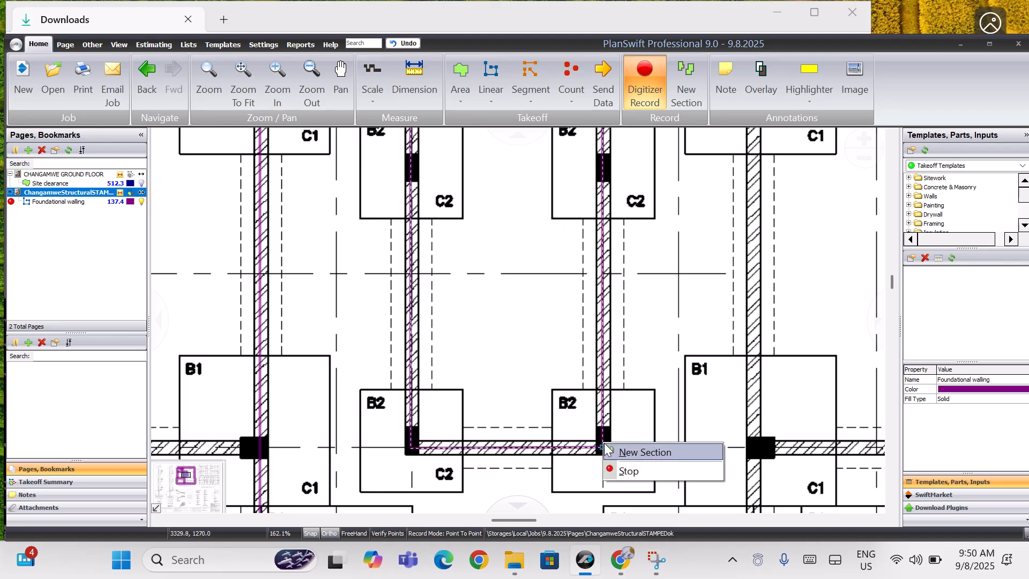
click(629, 471)
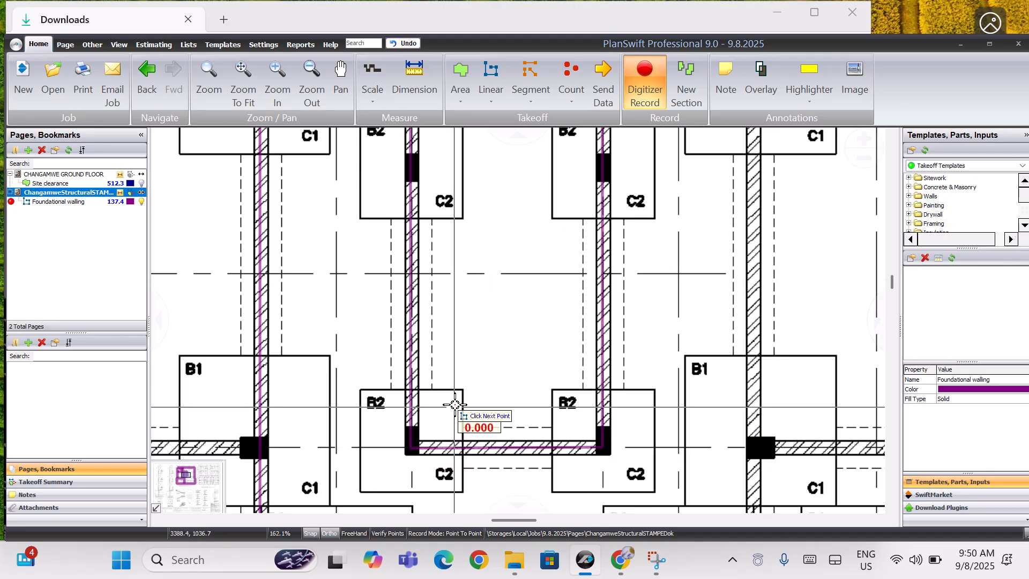
- Trace an L-shaped Foundational walling section from the grid A wall between grids 3 and 2, down and across to the grid 4 wall
scroll(518, 134, down, 5)
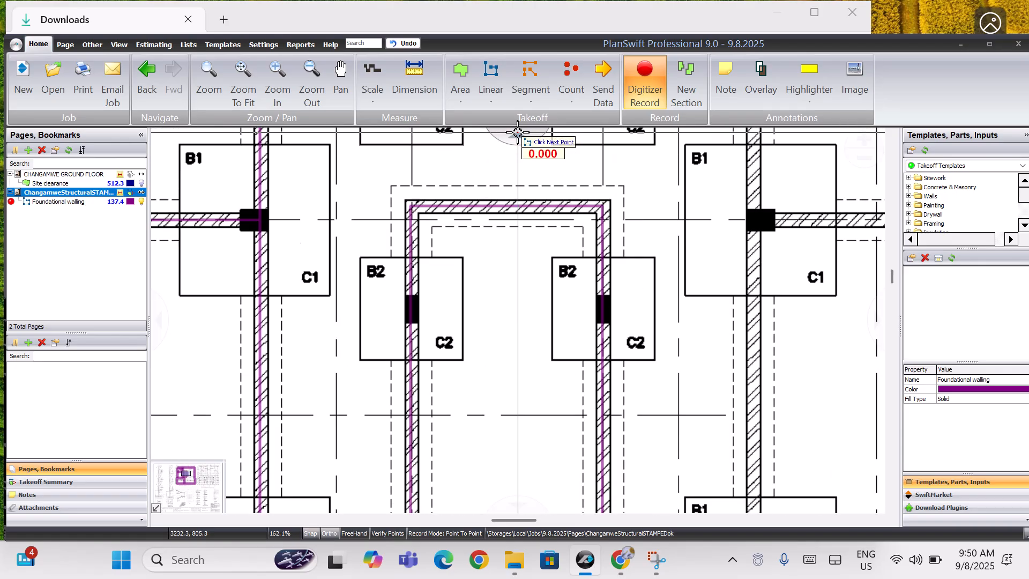
scroll(518, 134, up, 3)
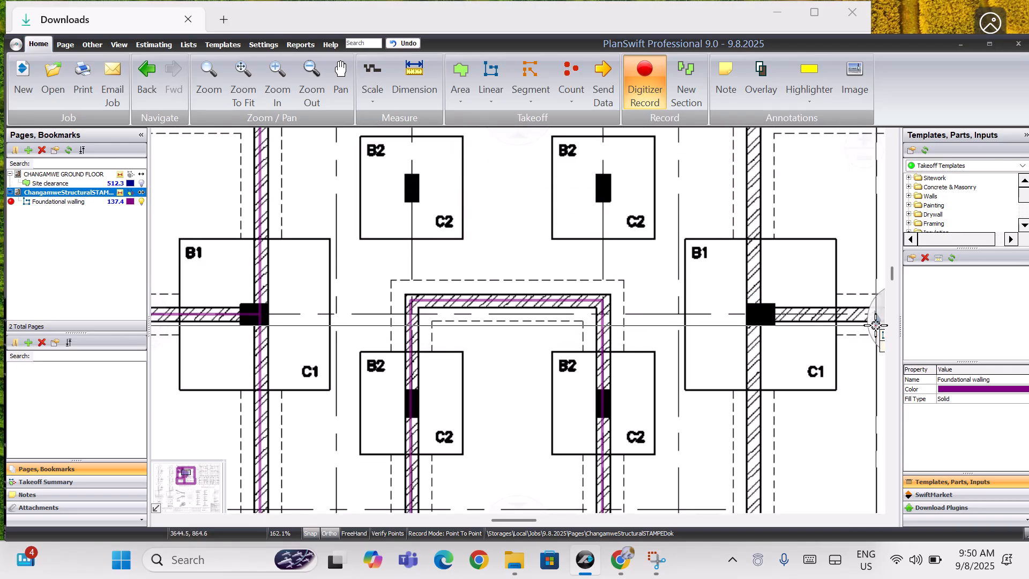
click(875, 325)
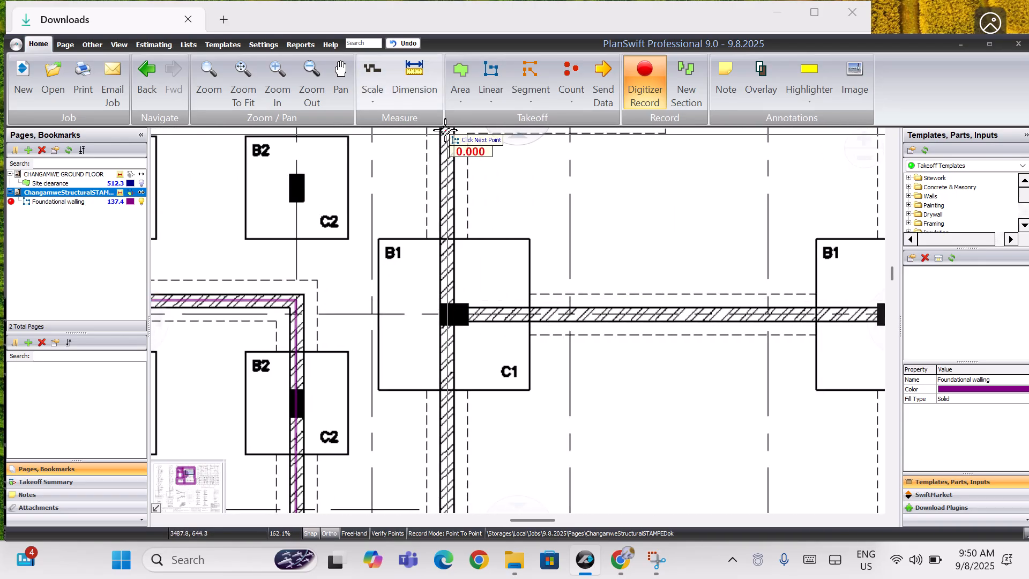
scroll(501, 145, up, 4)
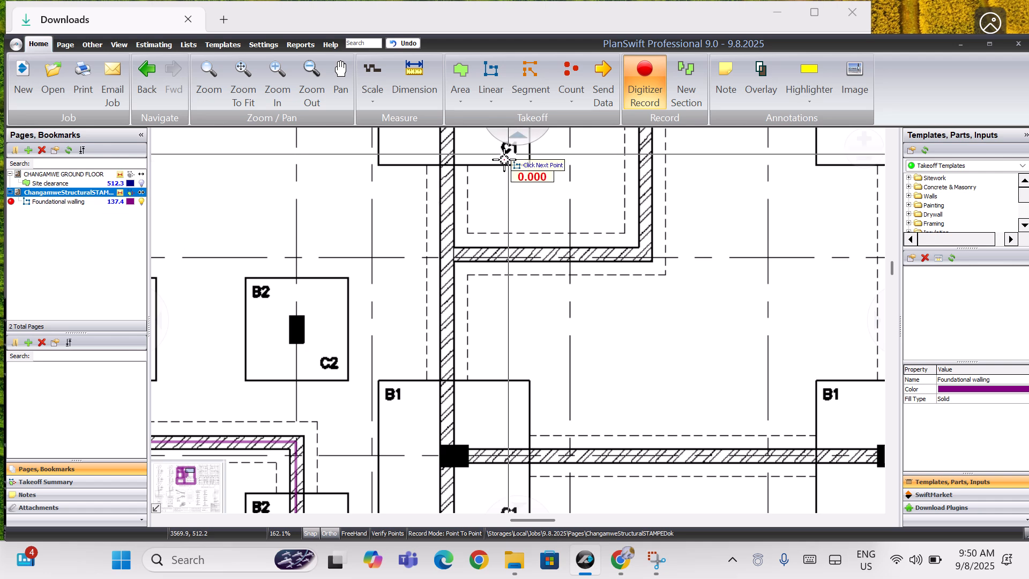
scroll(512, 134, up, 2)
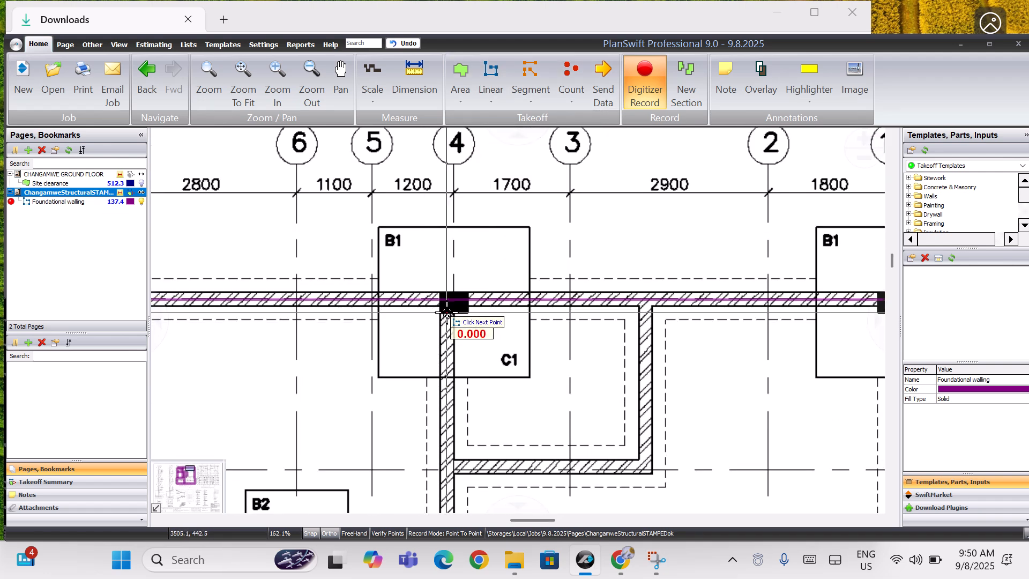
click(647, 463)
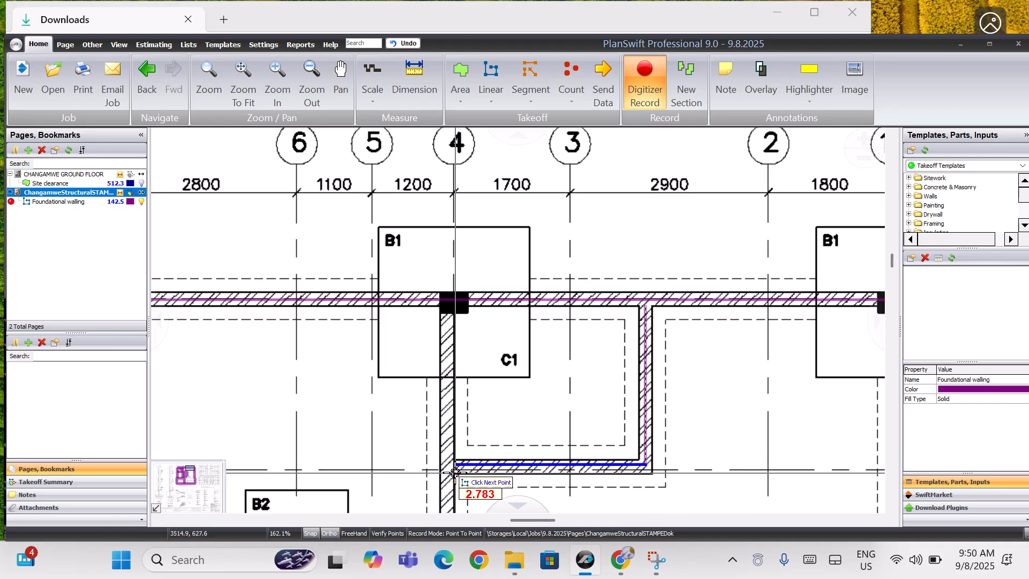
right_click(454, 473)
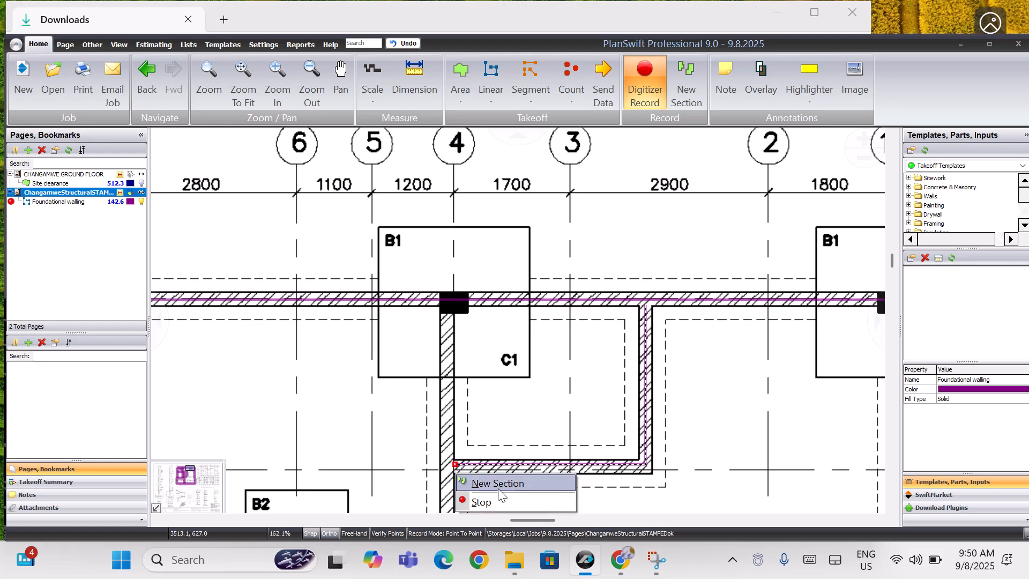
click(498, 485)
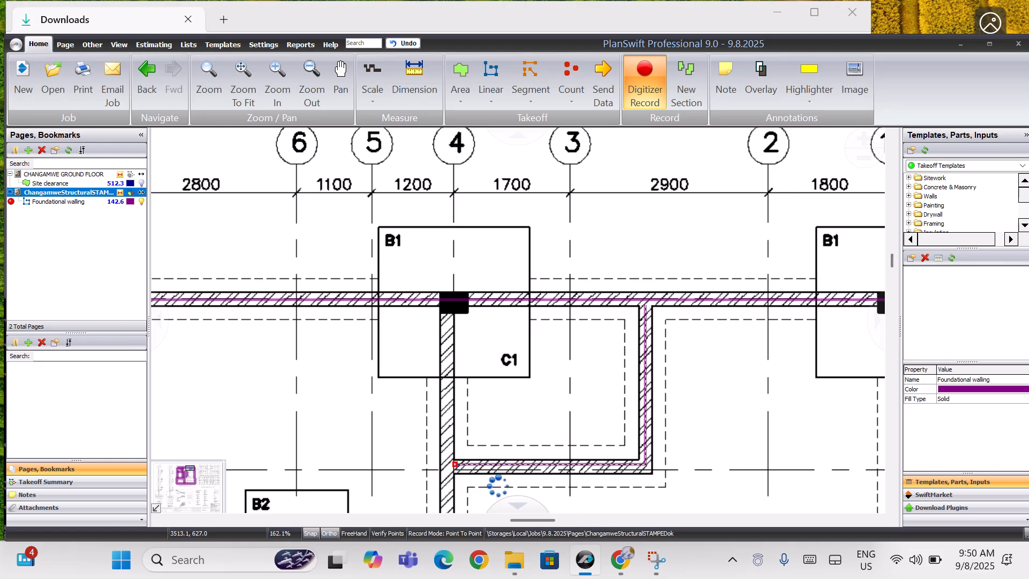
- Trace a Foundational walling section along grid 4 from the column at A to the grid F wall, and start another section
click(445, 313)
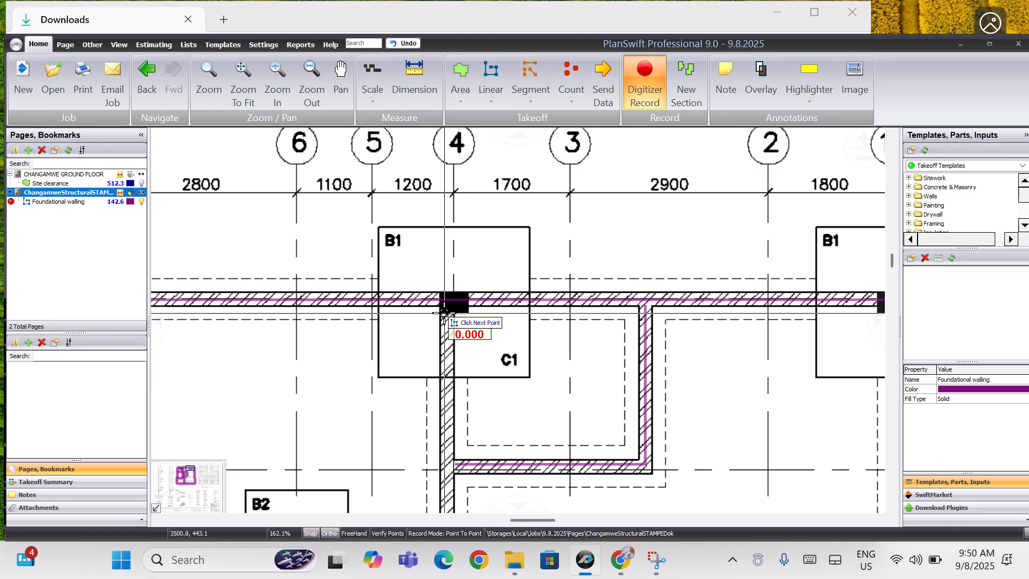
scroll(503, 499, down, 10)
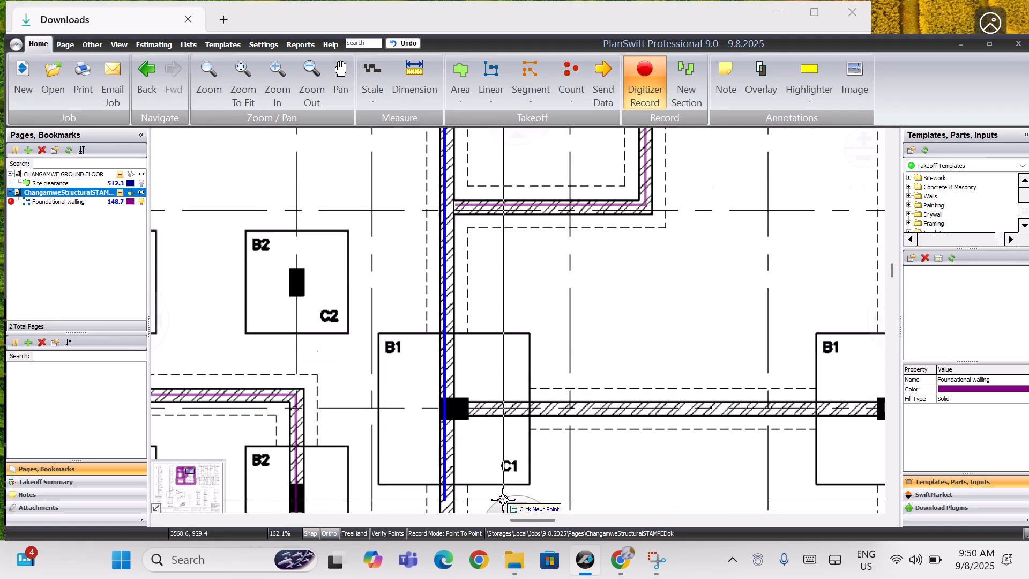
mouse_move(513, 501)
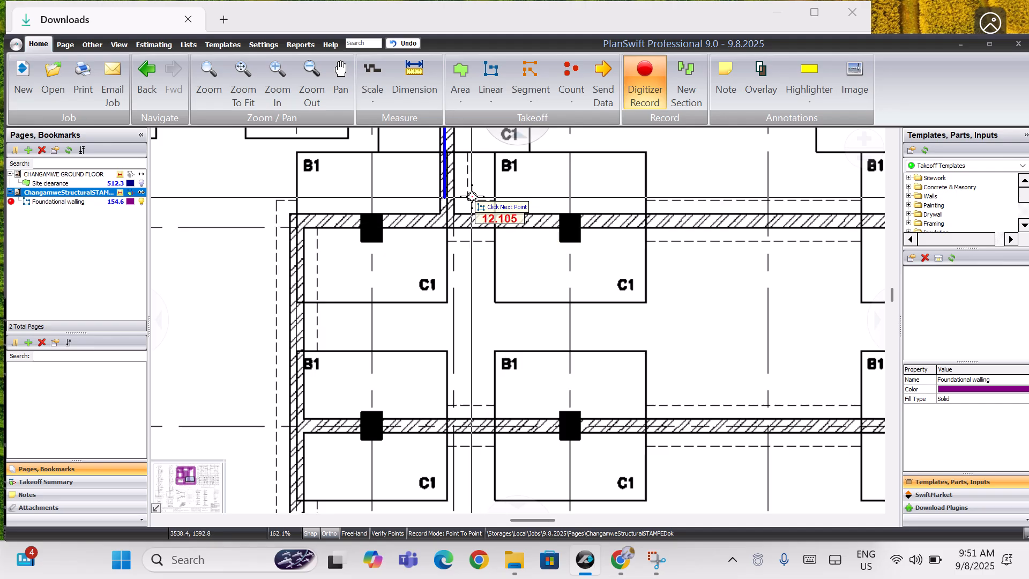
right_click(444, 213)
click(466, 224)
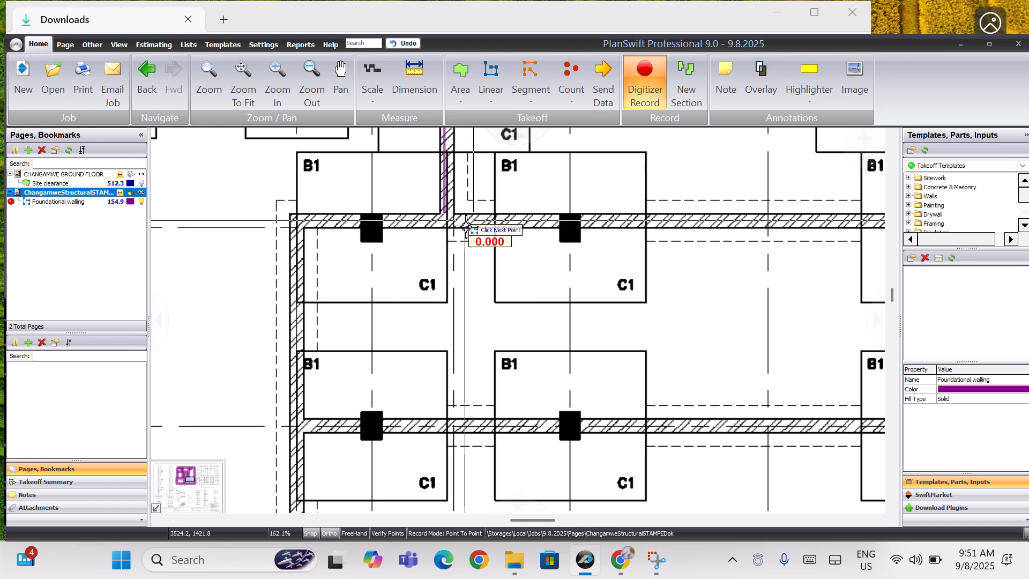
scroll(520, 429, down, 3)
scroll(518, 502, down, 4)
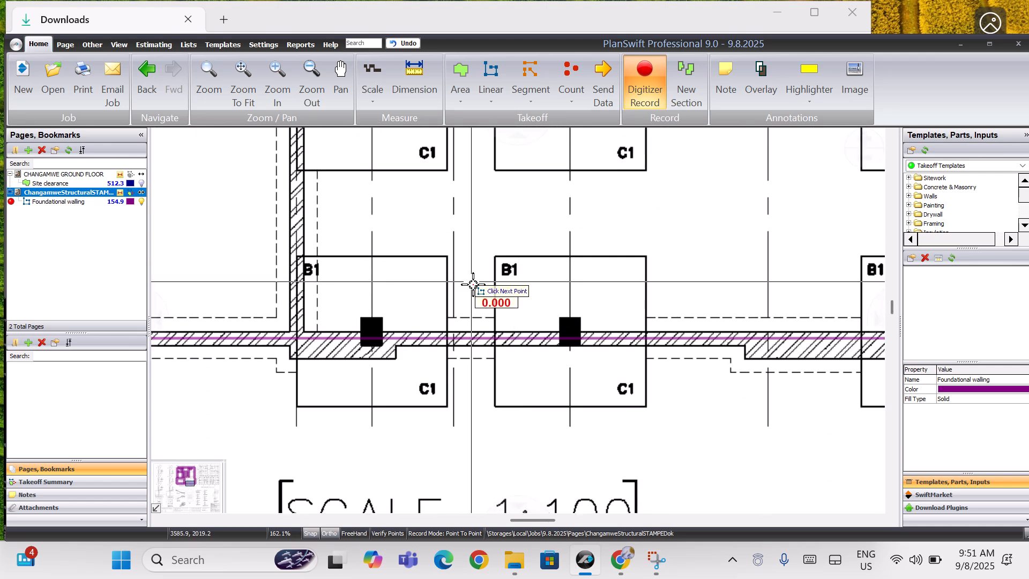
- Trace an L-shaped Foundational walling section from the grid H wall up along grid 6 to grid F, then across to the outer wall
click(295, 330)
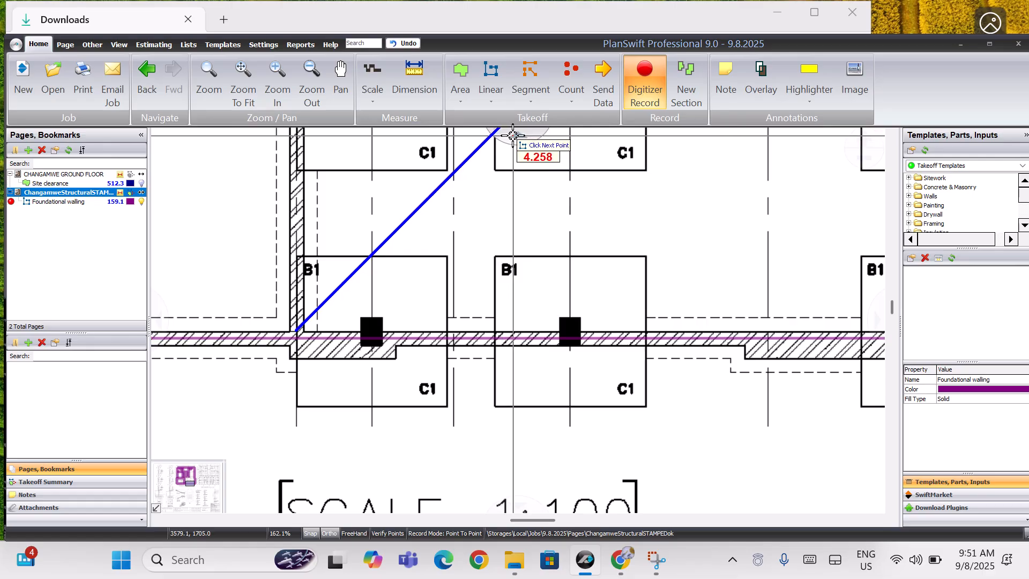
scroll(512, 135, up, 4)
scroll(513, 135, up, 2)
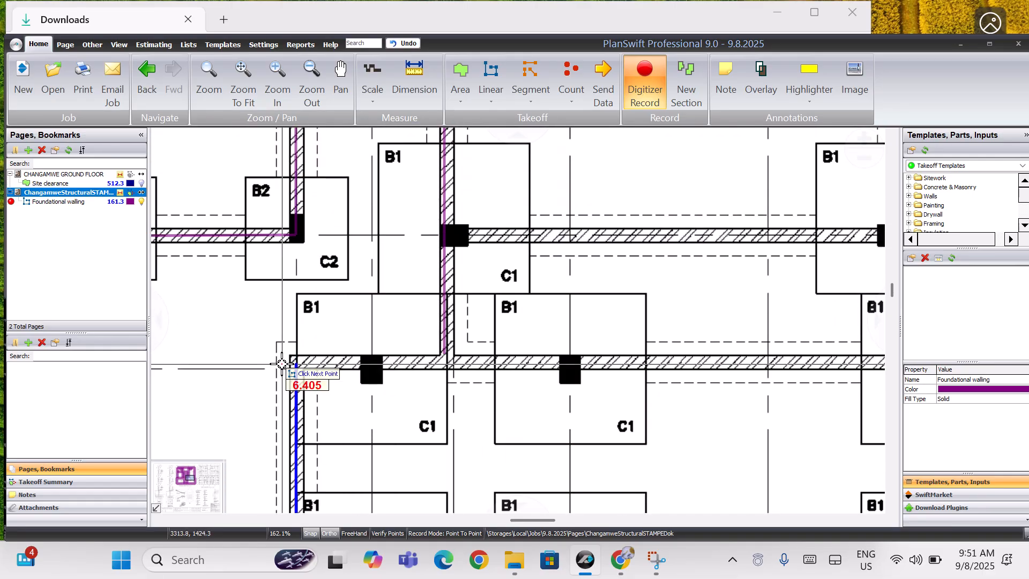
click(294, 362)
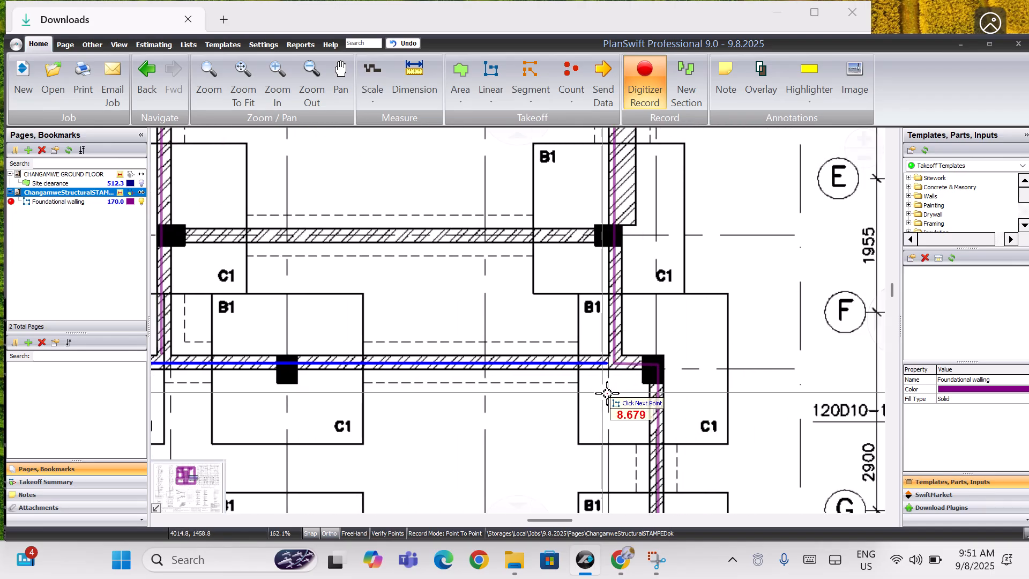
click(626, 364)
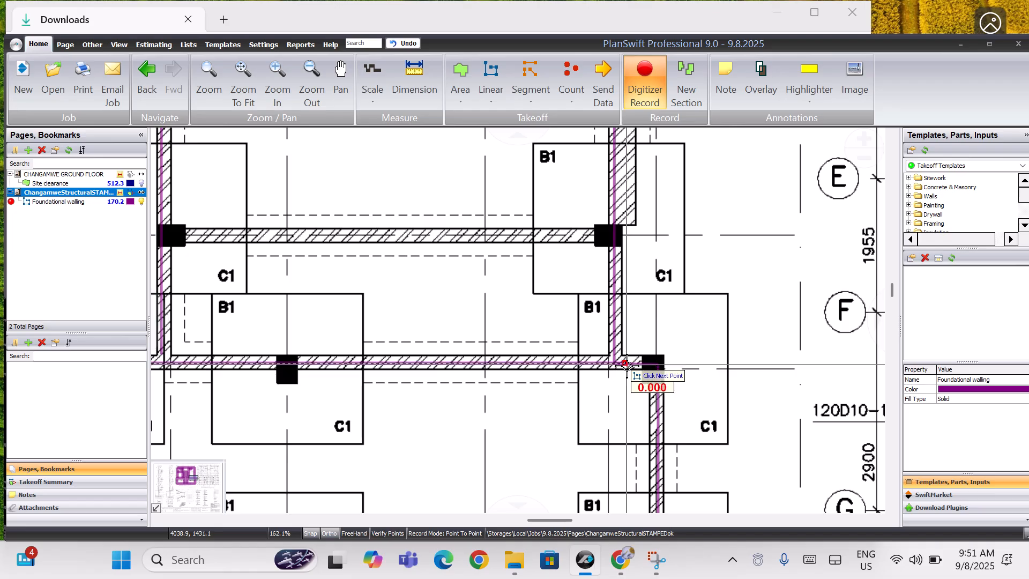
key(Escape)
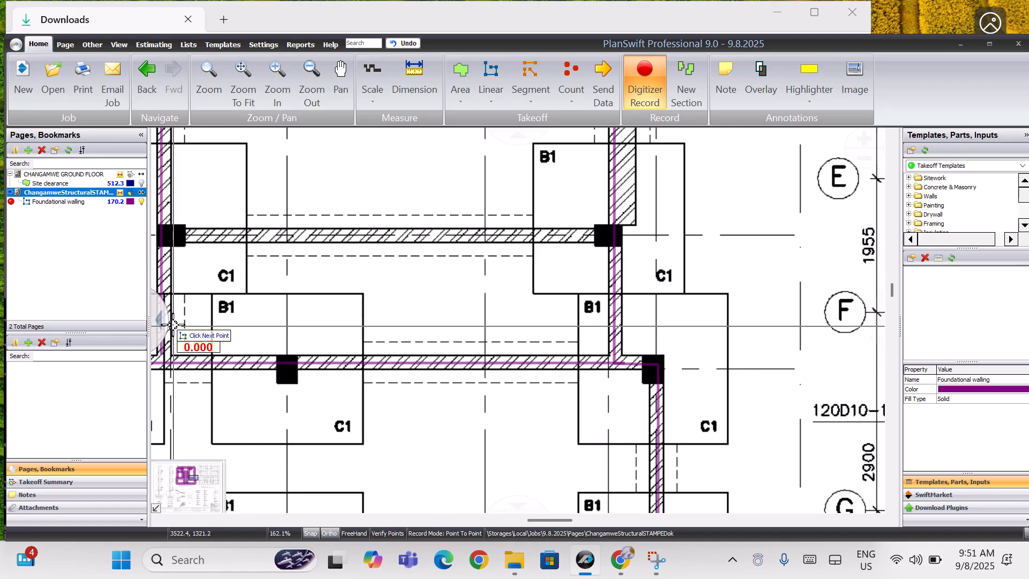
- Trace a Foundational walling section along grid E from the grid 4 column to the outer wall column, and start another section
mouse_move(156, 333)
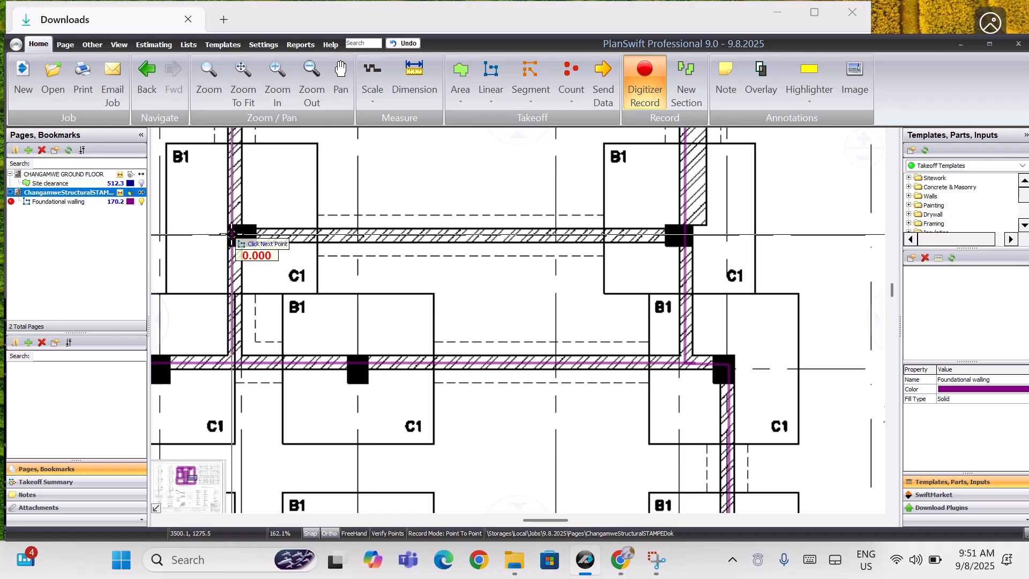
right_click(667, 241)
click(688, 253)
mouse_move(519, 132)
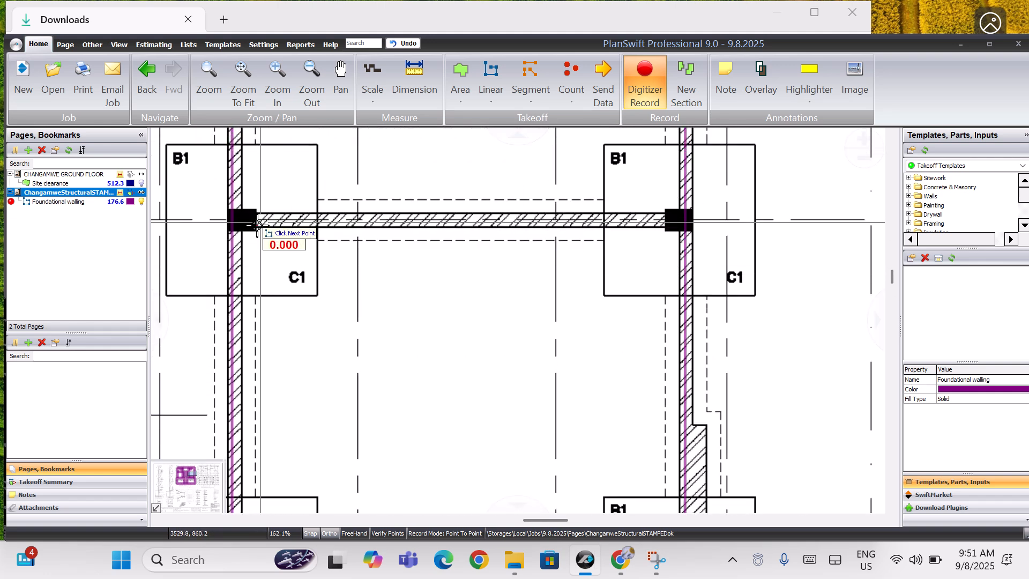
click(256, 220)
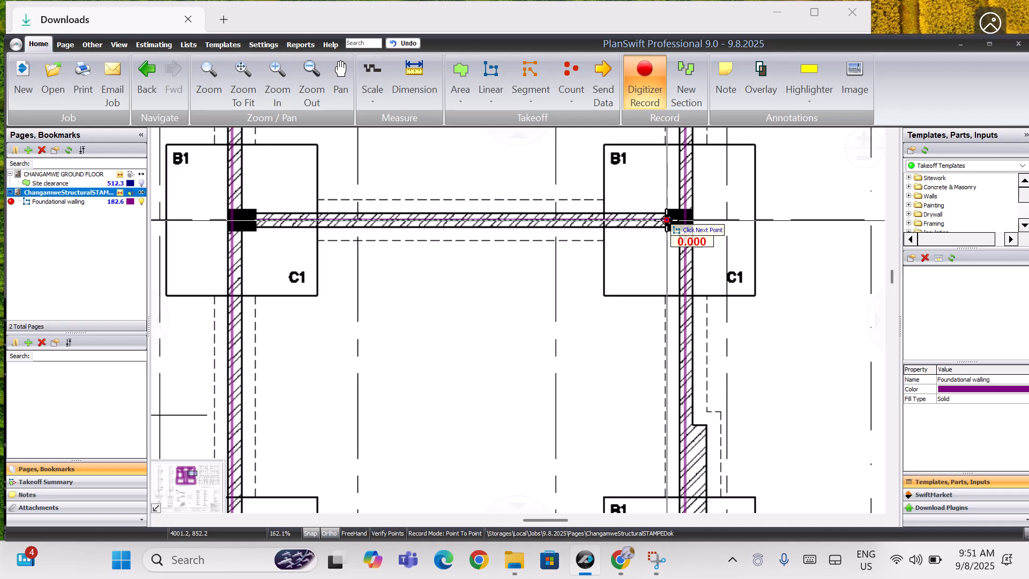
key(Escape)
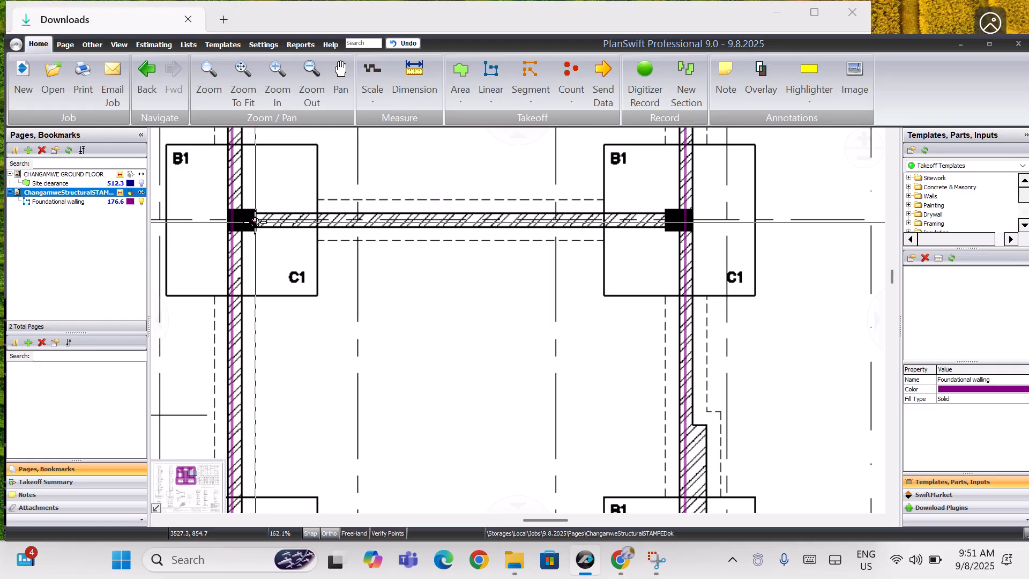
- Continue the existing Foundational walling takeoff and trace a section along grid C from the grid 4 column to the outer wall column
right_click(255, 221)
click(287, 284)
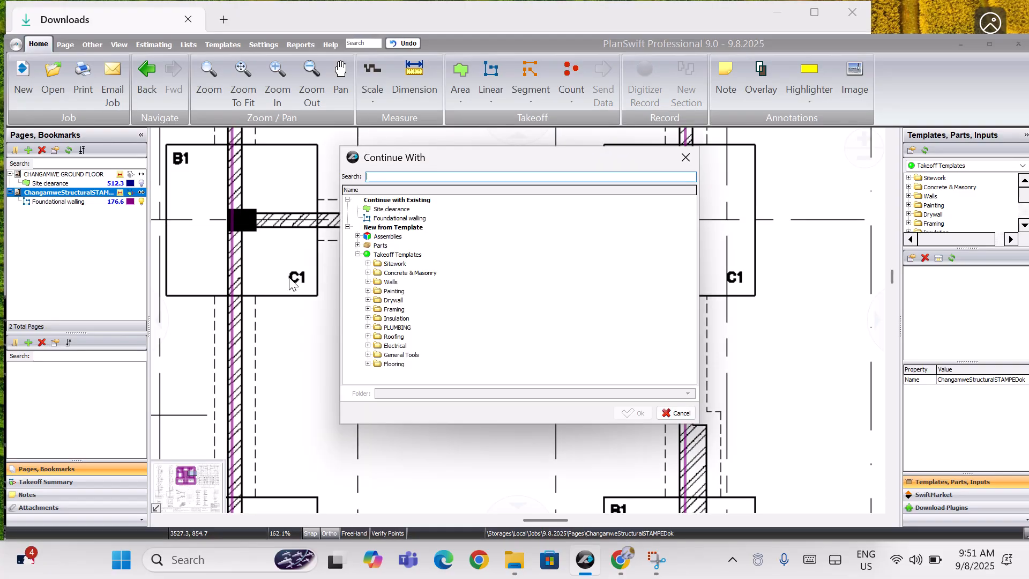
click(396, 220)
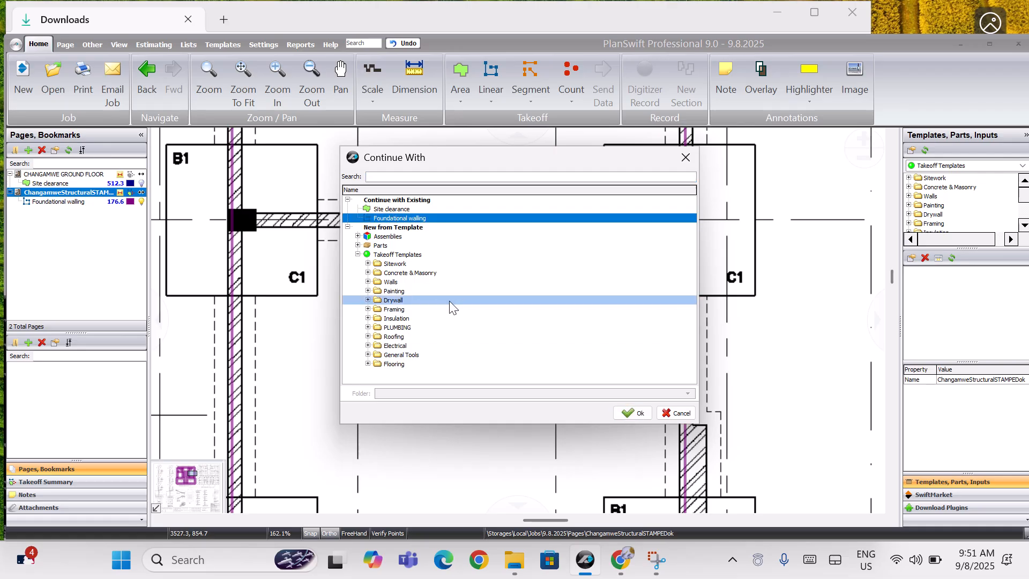
click(631, 413)
click(255, 219)
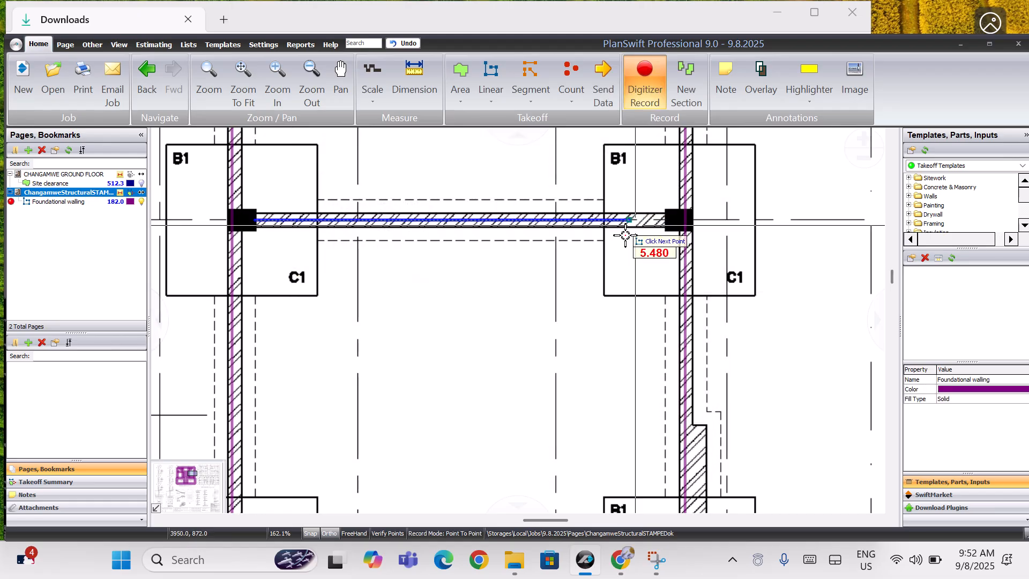
right_click(663, 219)
click(692, 225)
- Trace a Foundational walling section along grid G from the outer wall column at grid 12 to the grid 7 wall
click(518, 135)
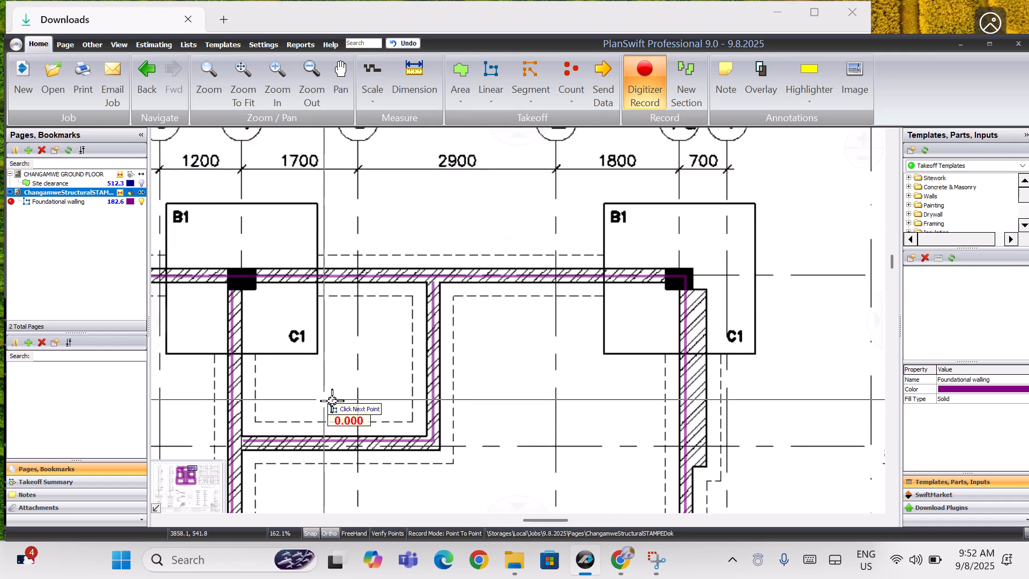
click(255, 92)
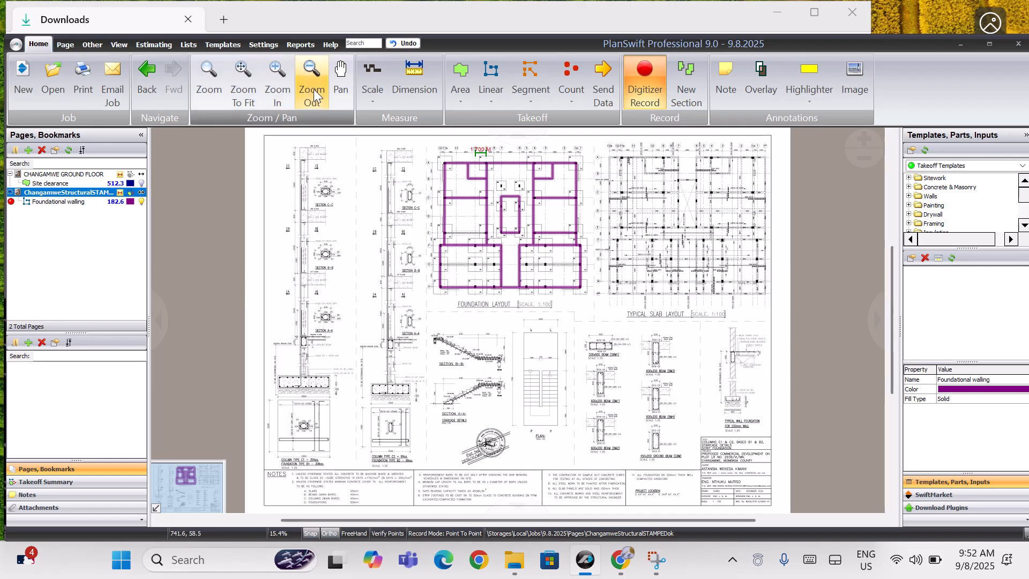
click(278, 84)
click(278, 84)
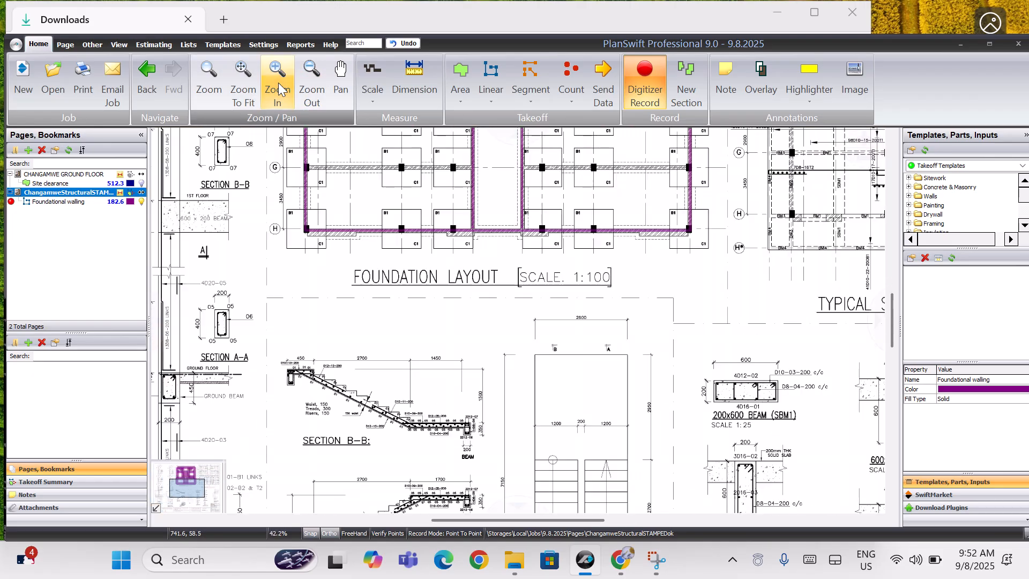
click(280, 88)
click(516, 138)
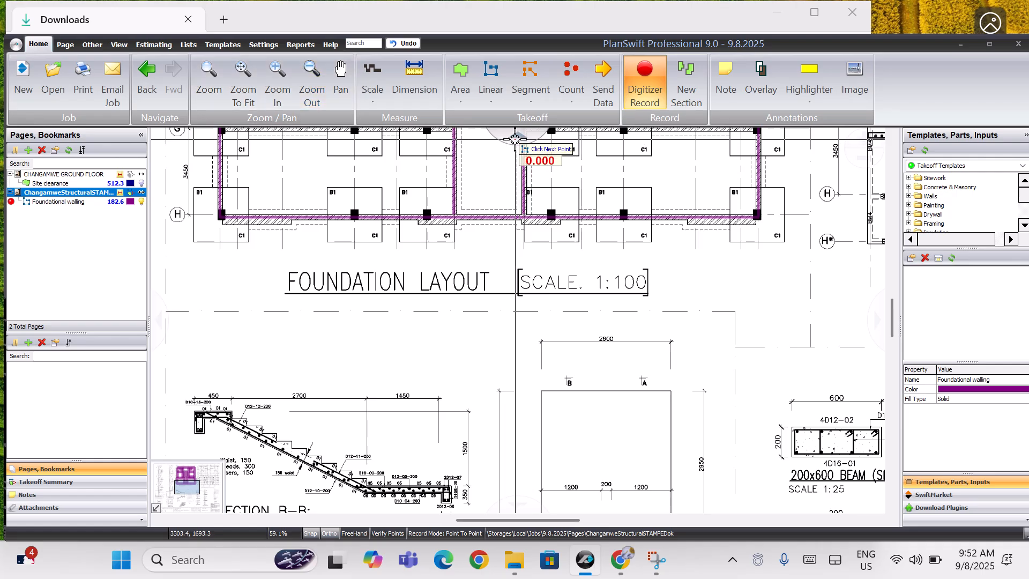
click(514, 138)
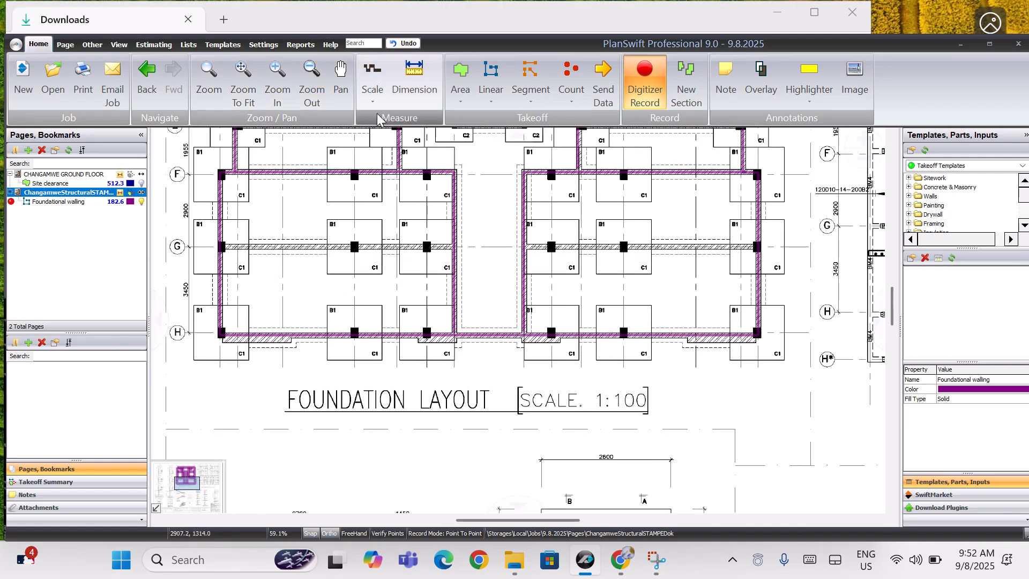
click(273, 100)
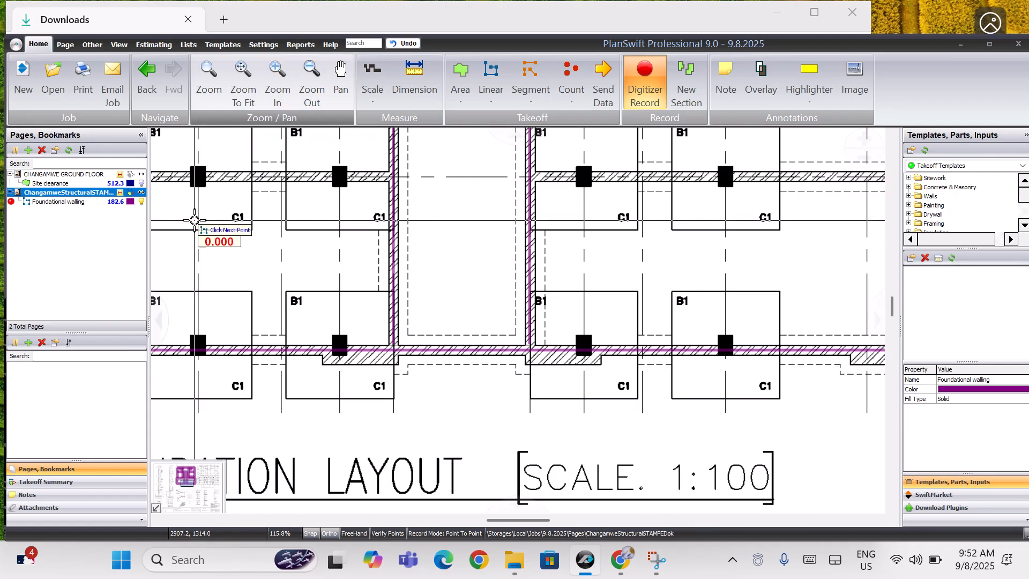
click(169, 316)
click(167, 316)
click(167, 316)
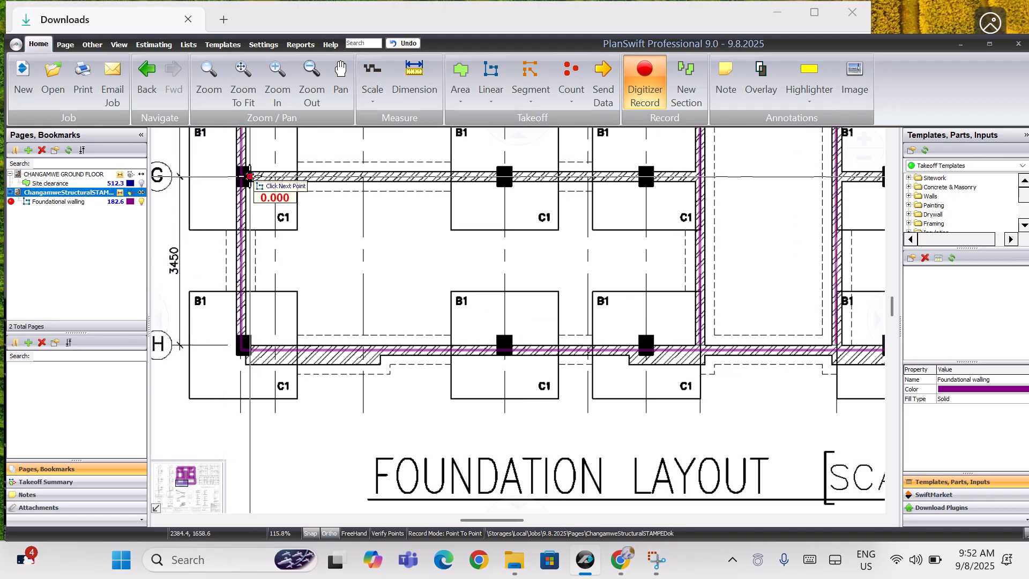
click(694, 176)
right_click(695, 181)
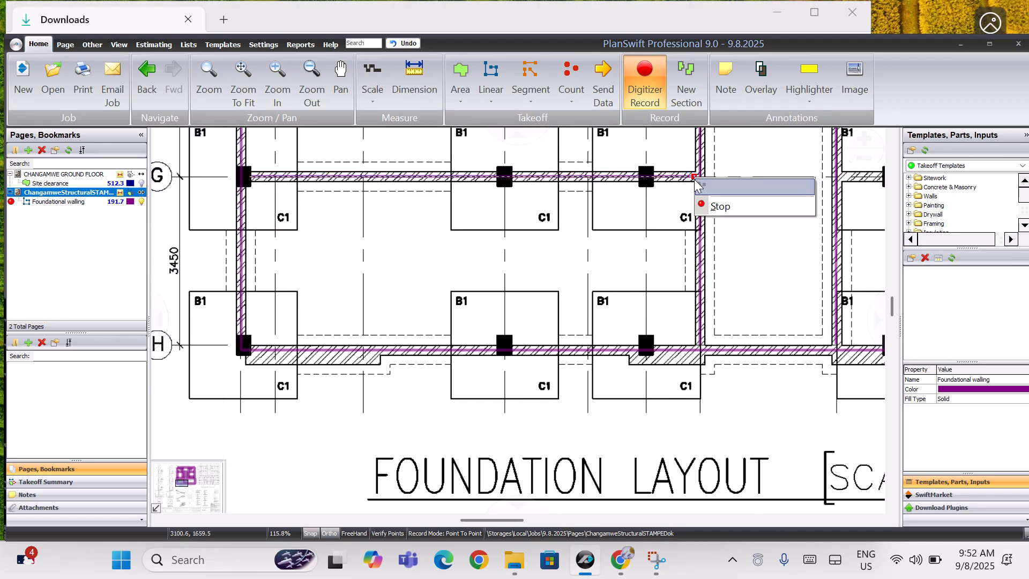
click(718, 204)
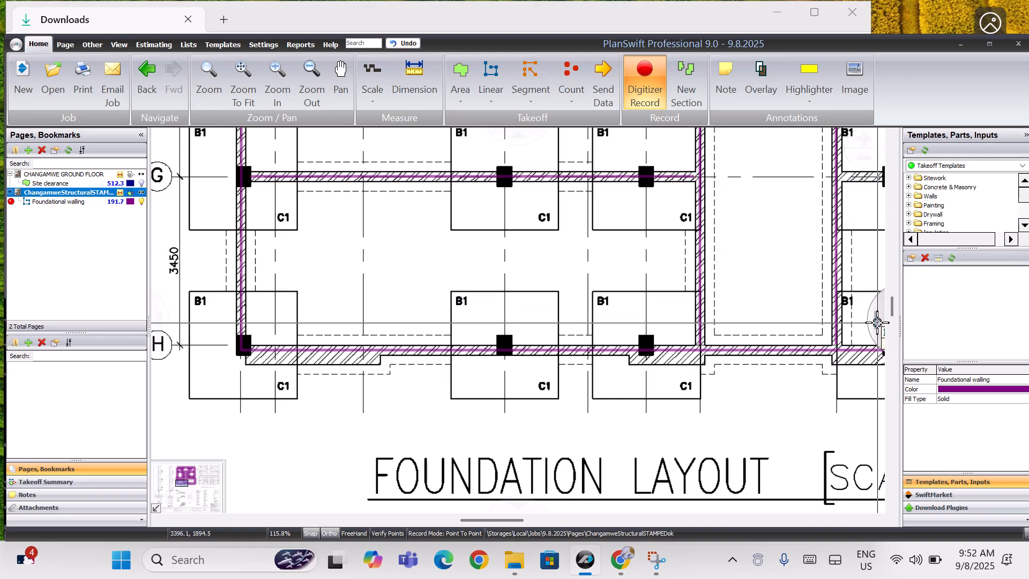
- Trace a Foundational walling section along grid G from the grid 6 wall to the opposite outer wall column
click(877, 323)
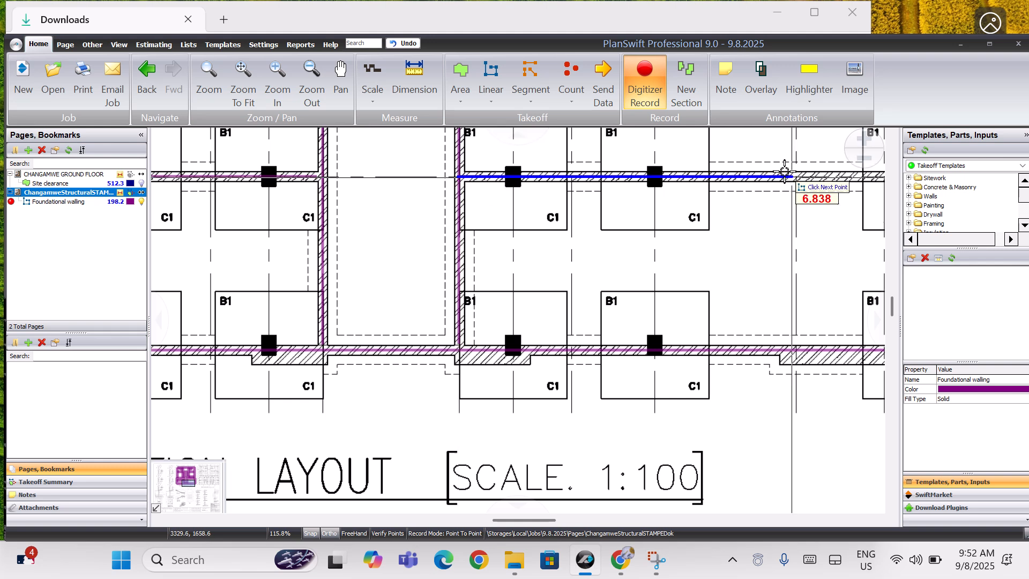
click(876, 320)
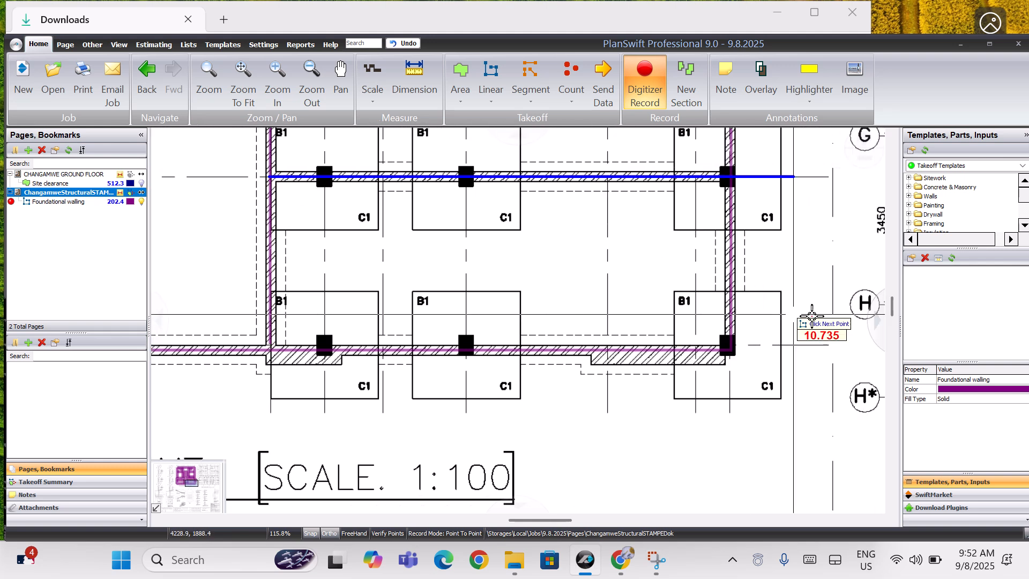
right_click(728, 179)
click(770, 189)
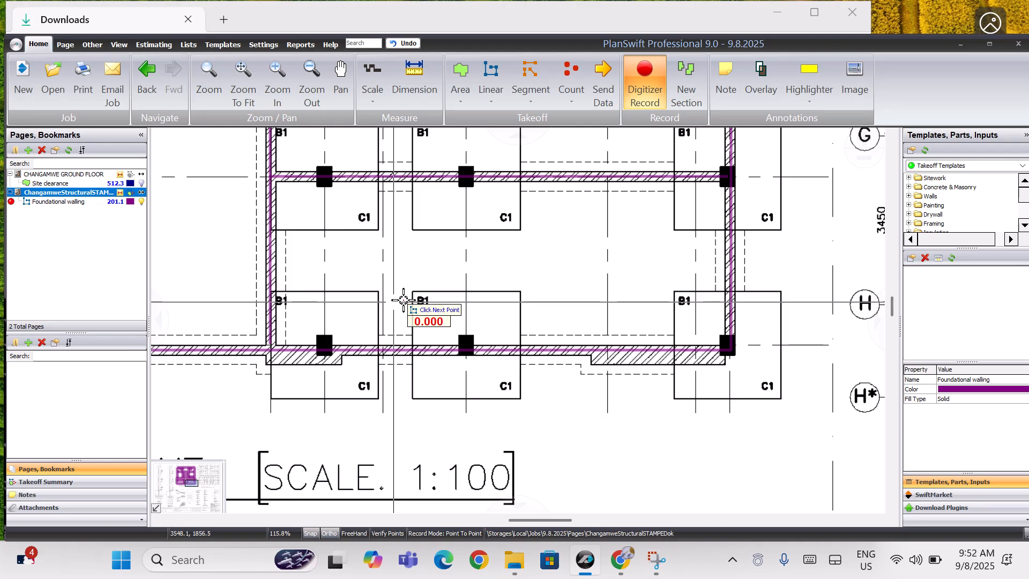
- Trace a Foundational walling section along grid E between the columns at grids 11a and 9, and end the section
click(310, 92)
click(310, 92)
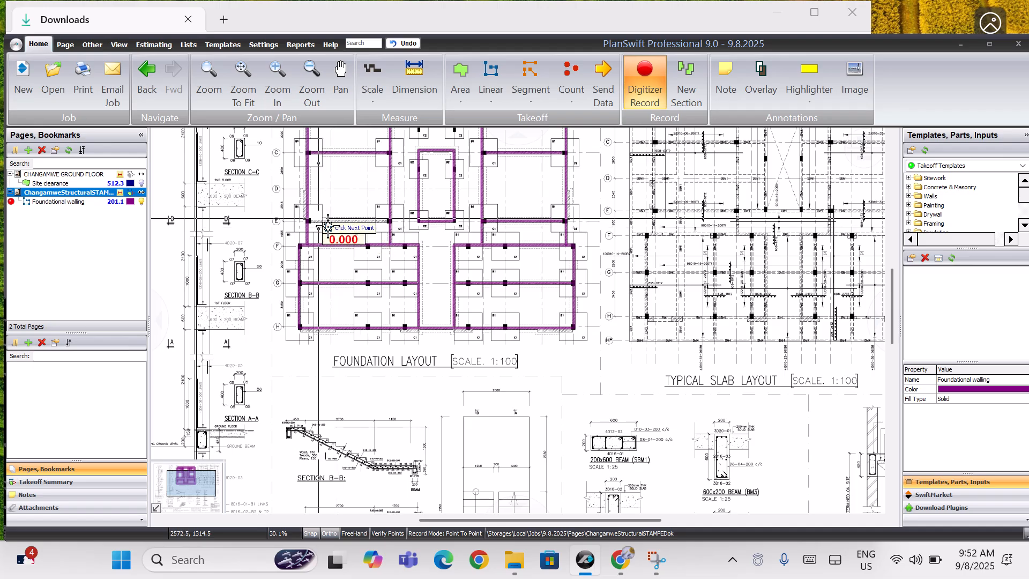
click(288, 83)
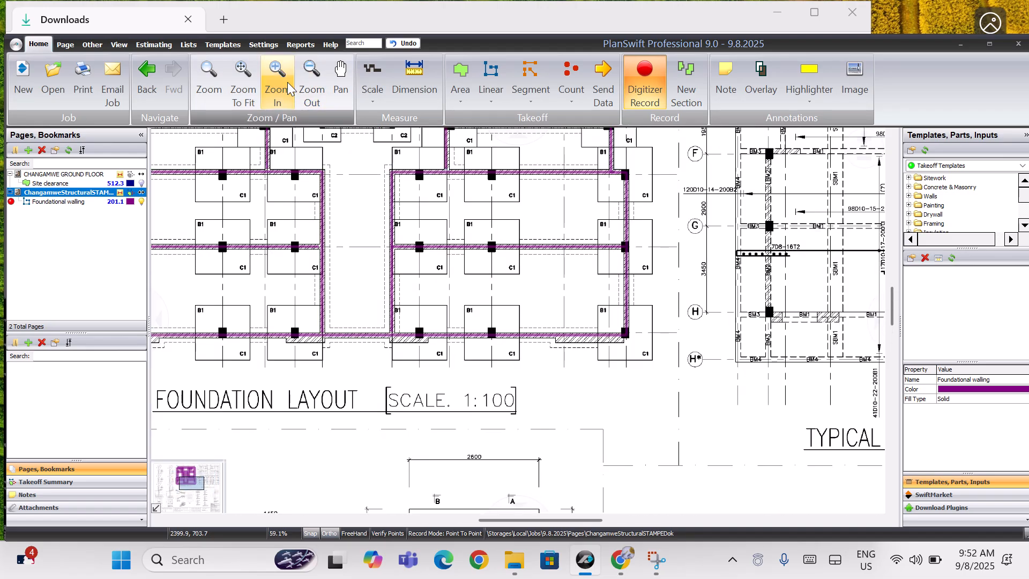
click(287, 82)
click(161, 319)
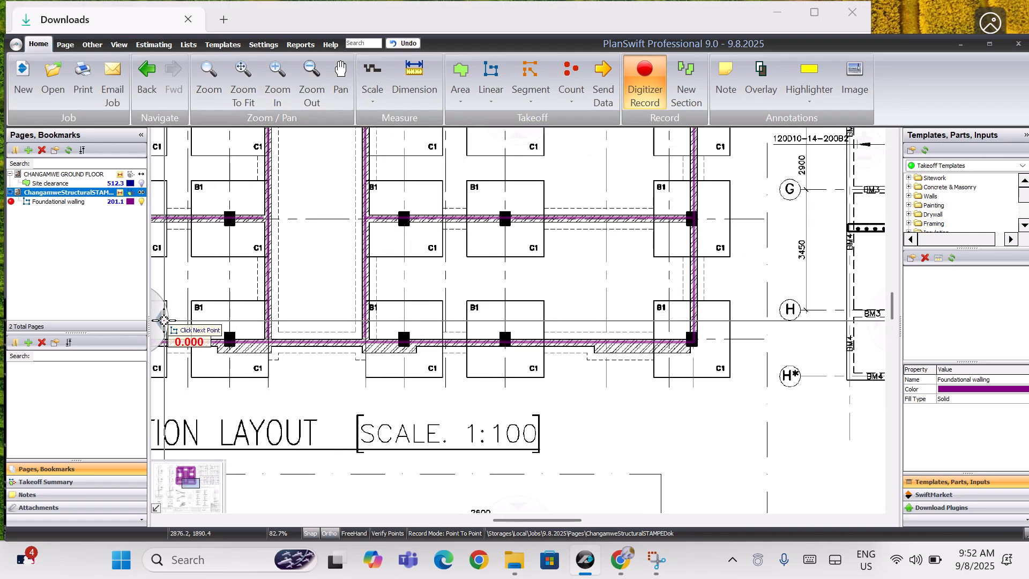
click(158, 334)
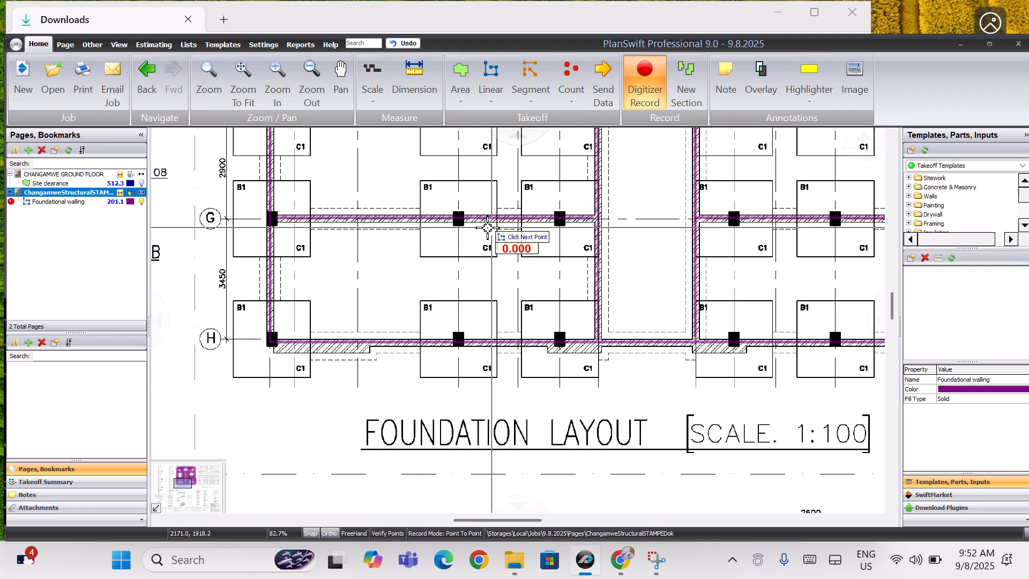
click(517, 142)
click(517, 142)
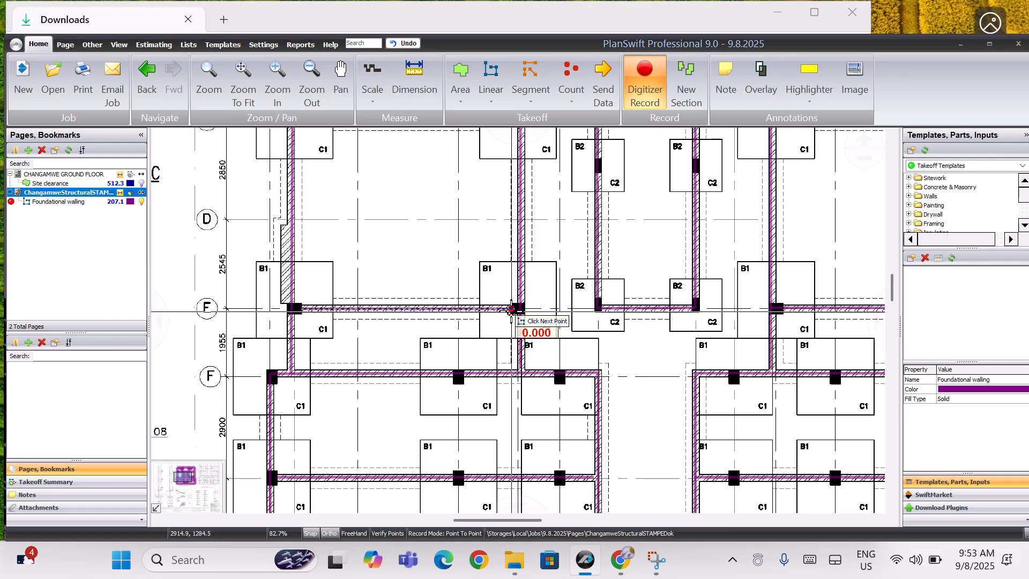
right_click(511, 310)
click(540, 322)
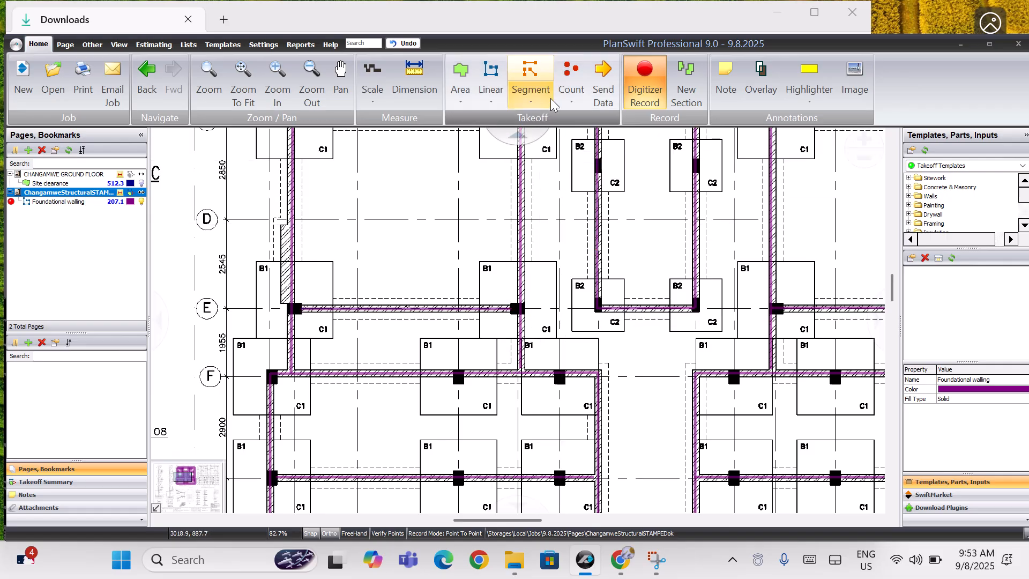
- Check the whole foundation layout for untraced walls and stop recording the Foundational walling takeoff
scroll(507, 141, up, 2)
scroll(507, 141, up, 10)
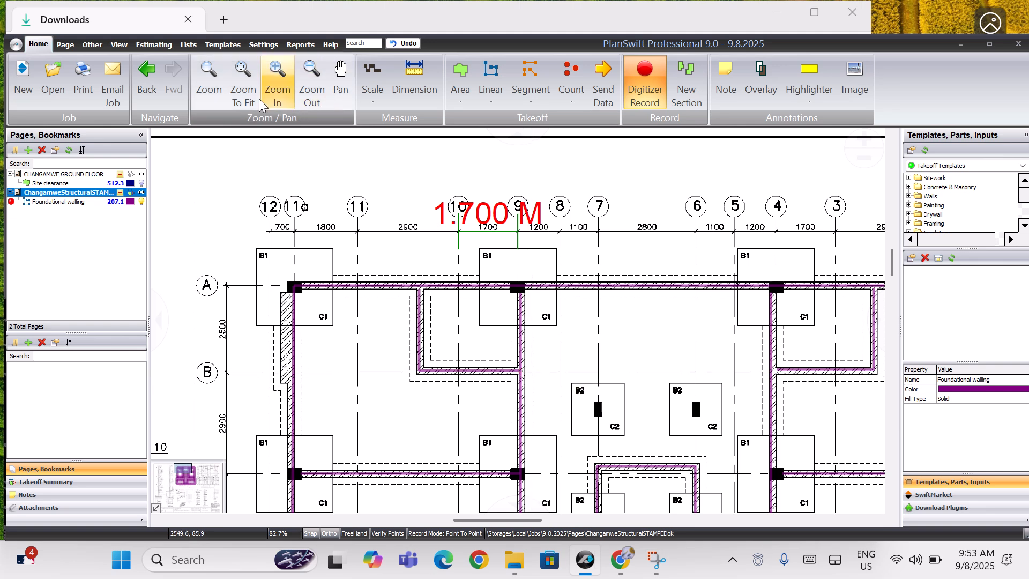
click(242, 89)
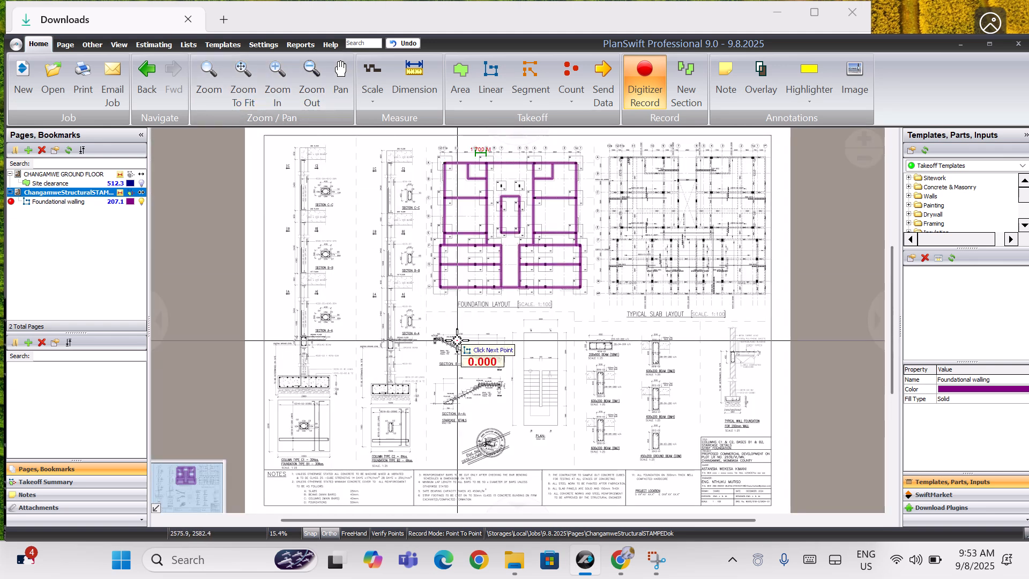
click(283, 86)
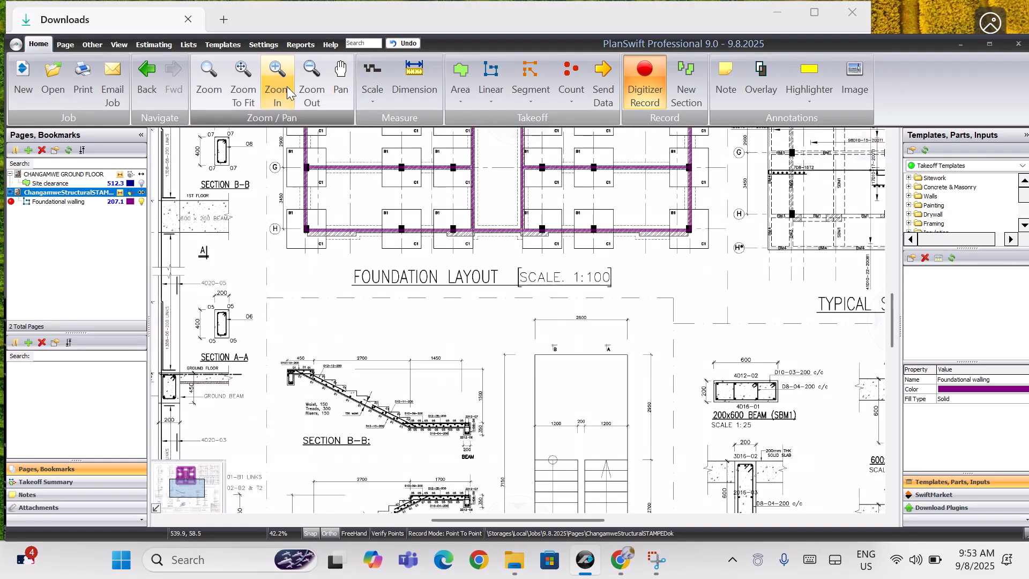
scroll(536, 142, up, 2)
scroll(536, 143, up, 2)
scroll(536, 143, up, 2)
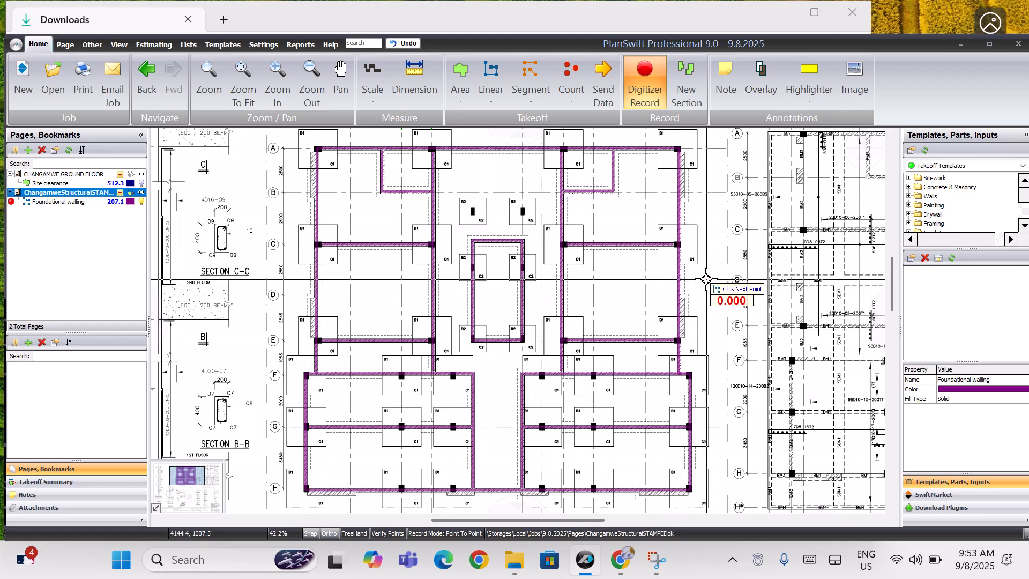
key(Escape)
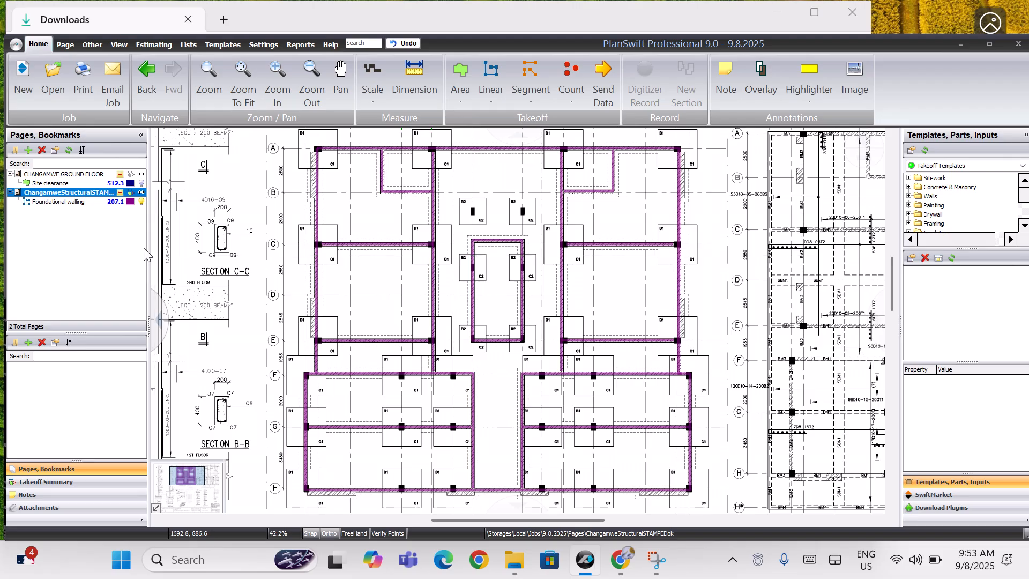
- Select the Foundational walling takeoff and check the section length of the small enclosure between grids A and B beside grid 9
click(85, 200)
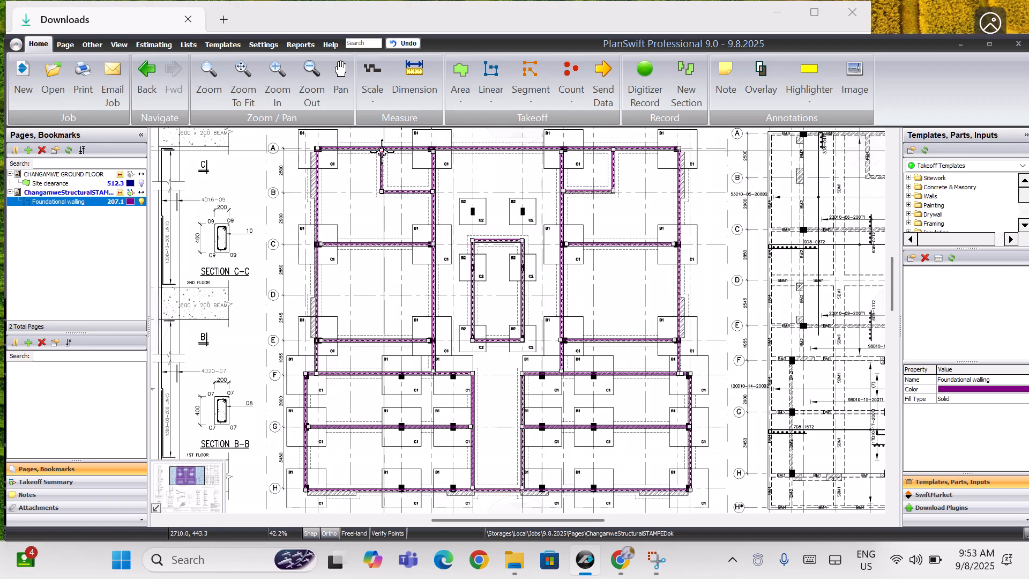
scroll(525, 138, up, 1)
scroll(526, 139, up, 2)
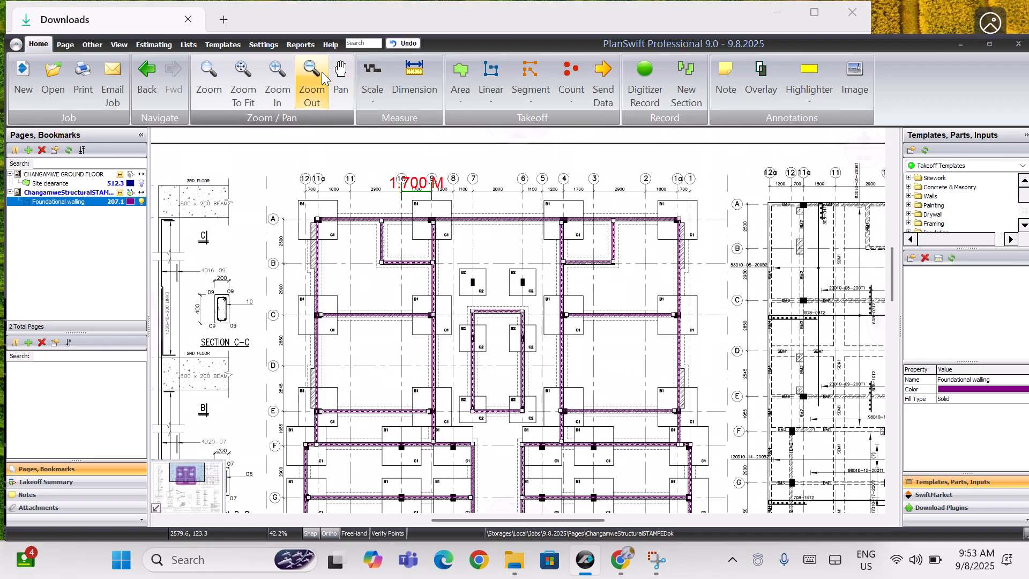
click(280, 102)
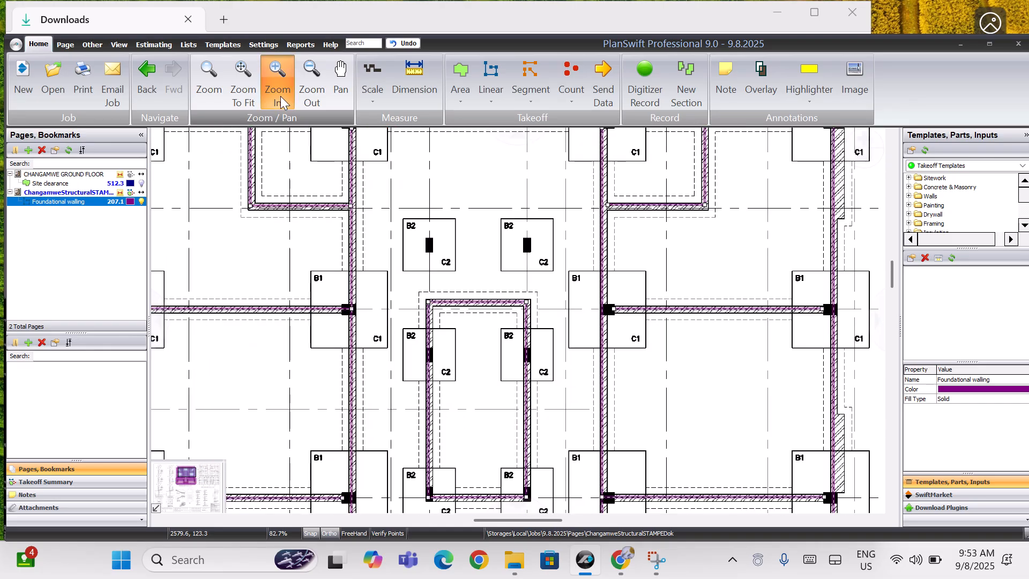
click(280, 103)
scroll(157, 317, left, 8)
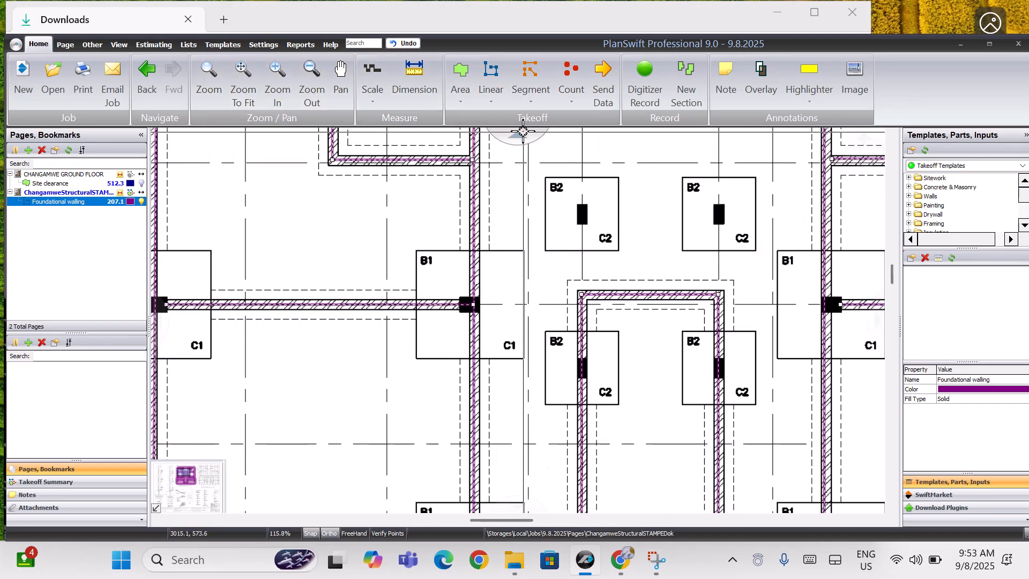
scroll(514, 134, up, 4)
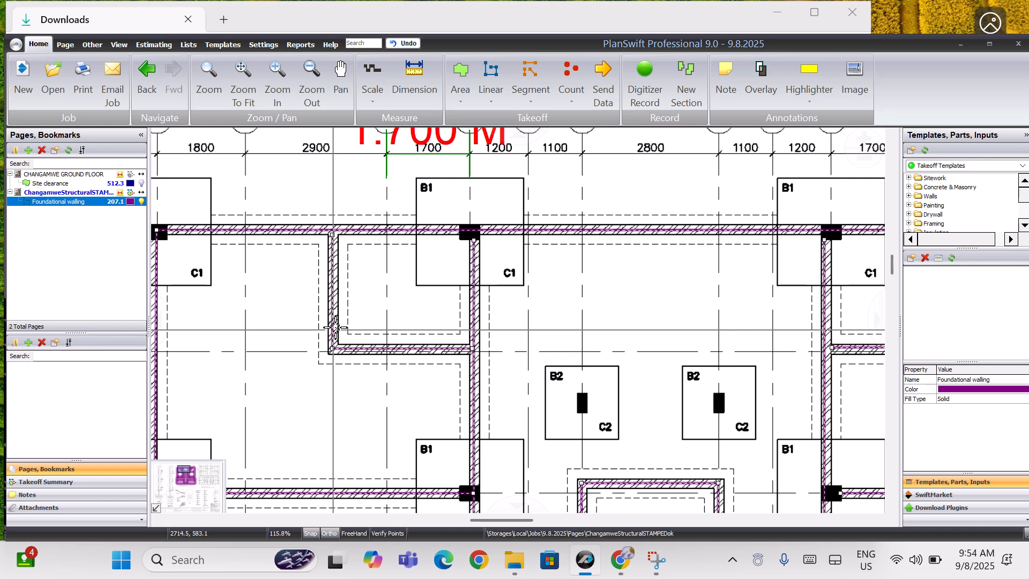
mouse_move(332, 331)
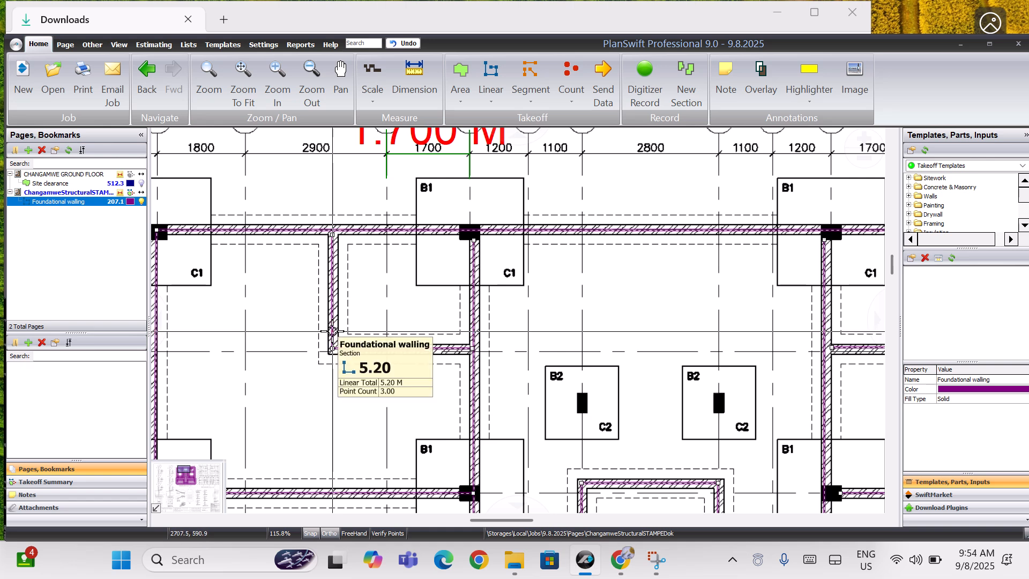
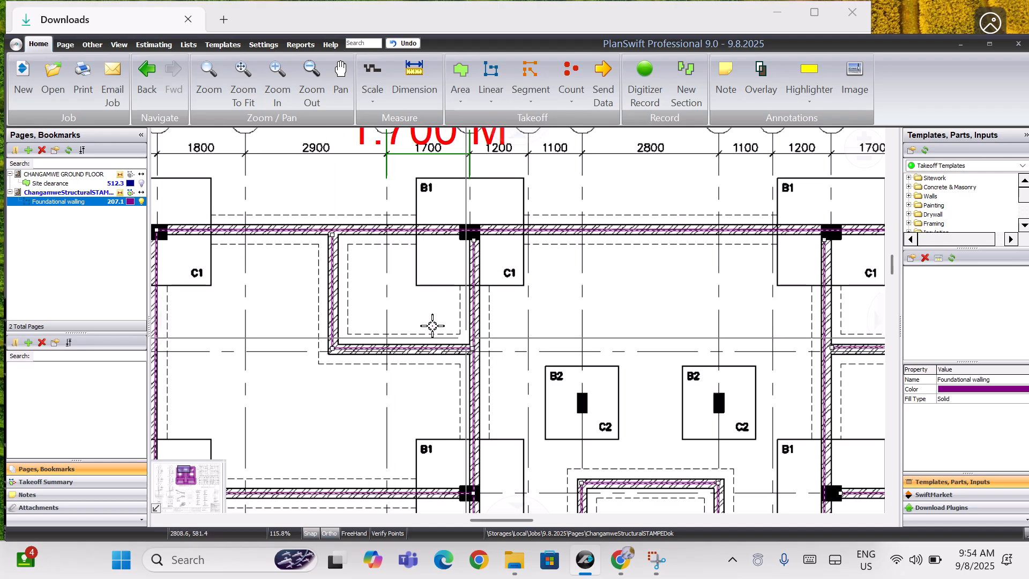
- Hide the Foundational walling takeoff on the structural page
click(250, 103)
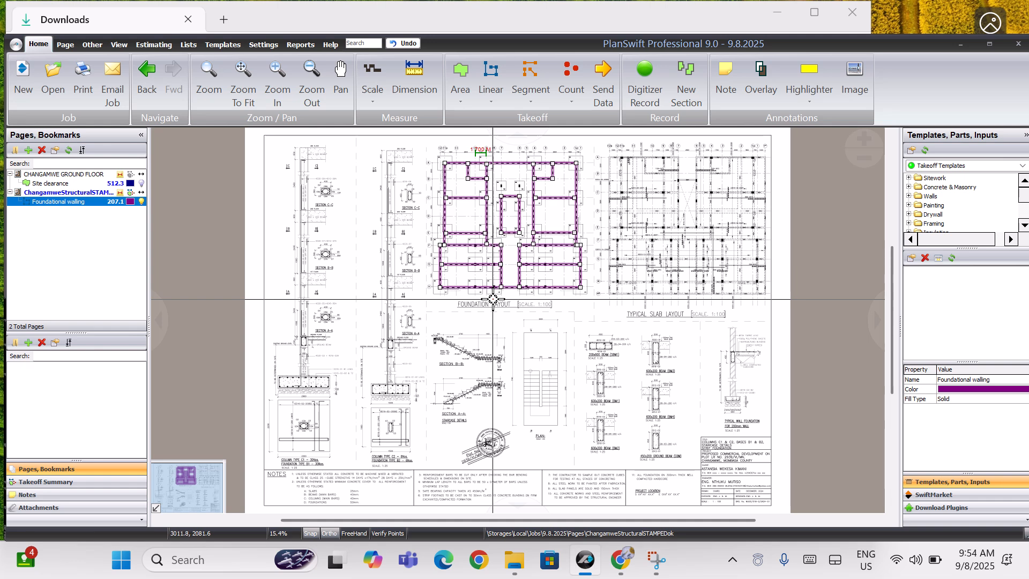
click(141, 202)
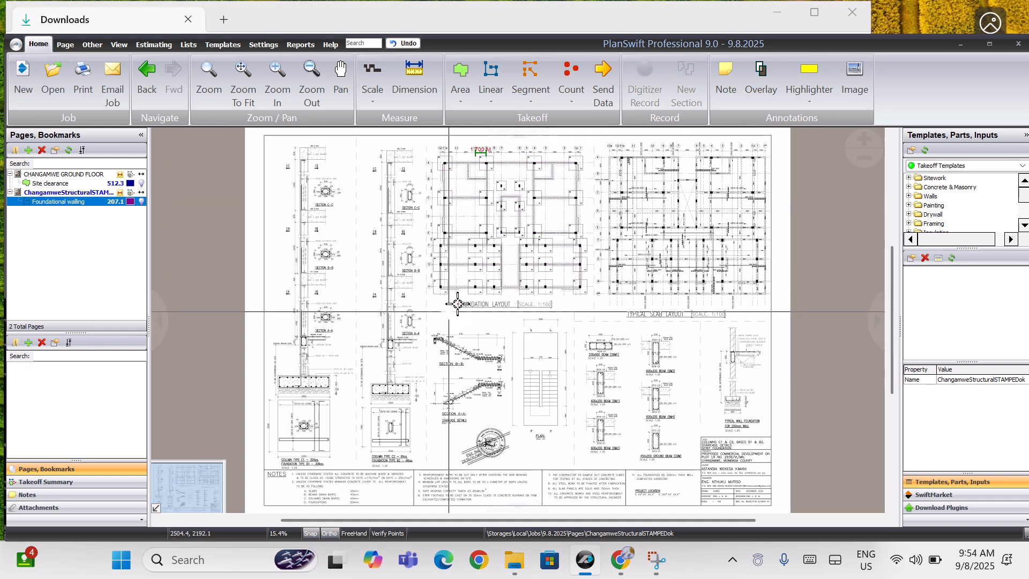
scroll(498, 247, up, 1)
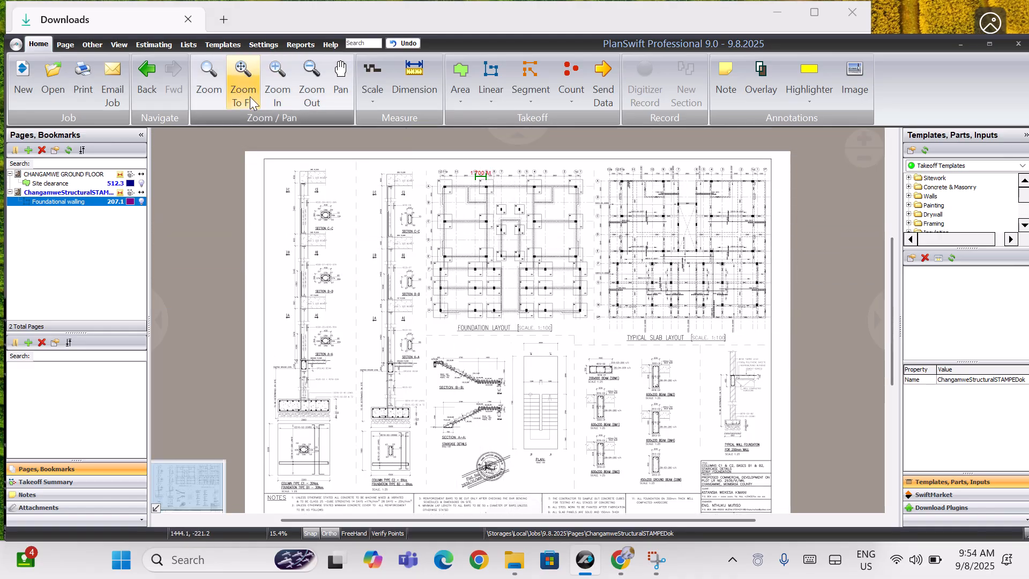
click(275, 88)
click(275, 85)
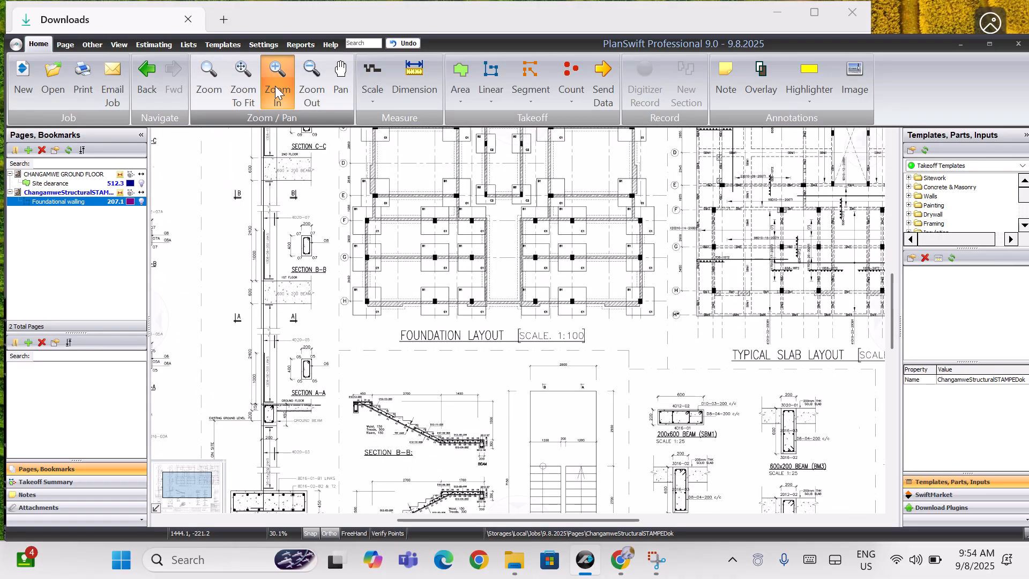
click(275, 86)
click(275, 86)
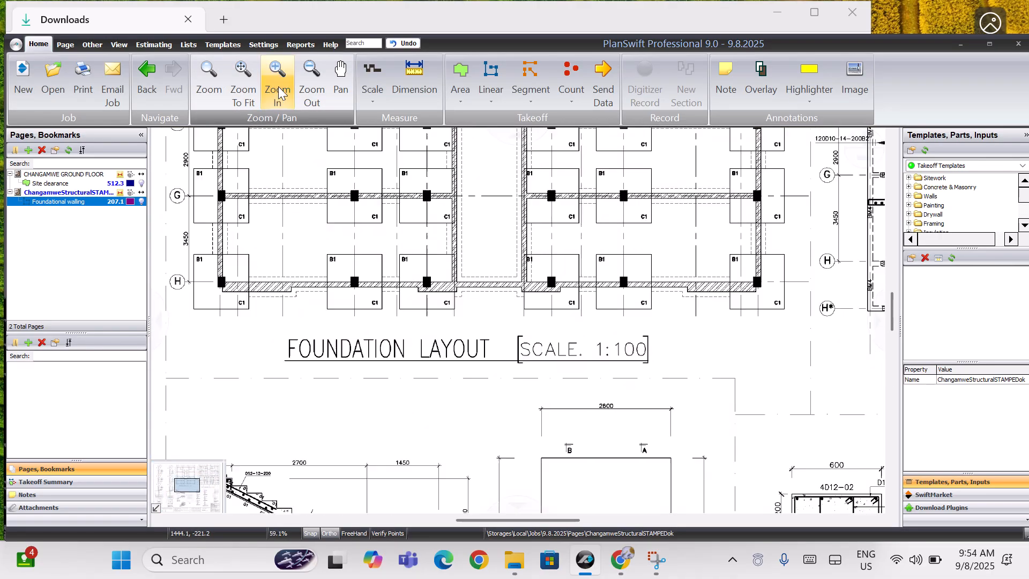
click(427, 24)
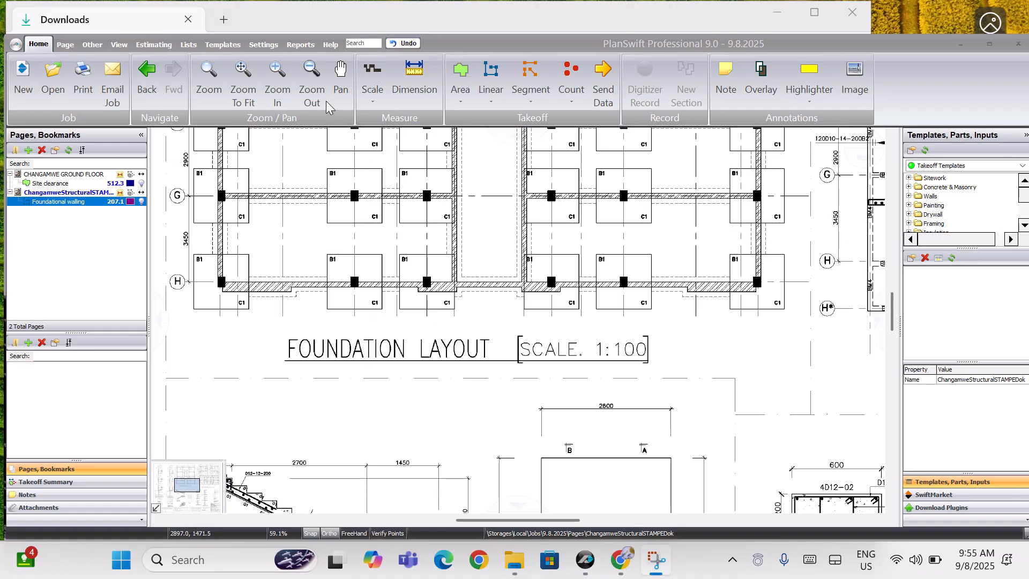
click(278, 96)
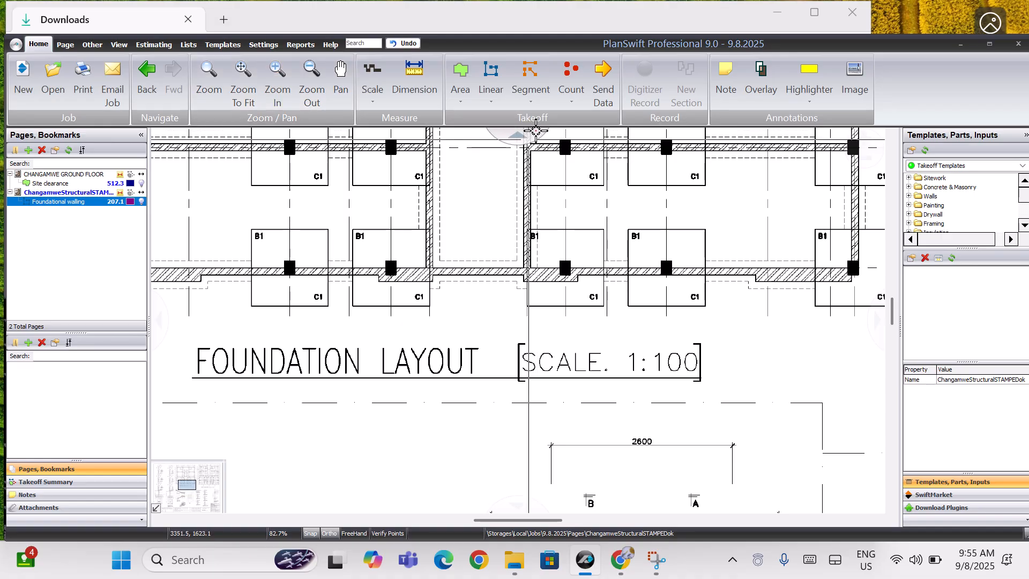
scroll(523, 139, up, 10)
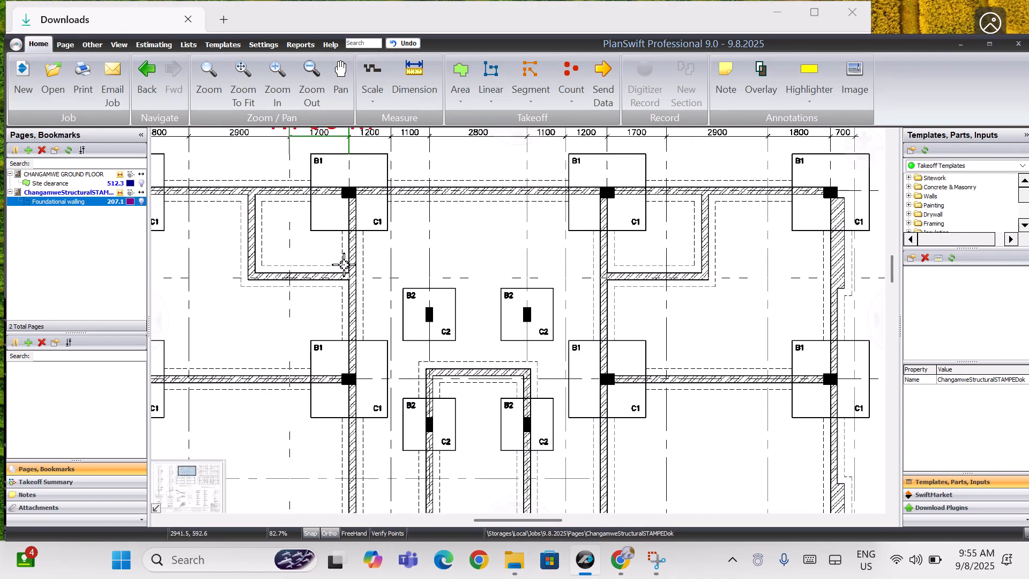
click(163, 316)
click(164, 315)
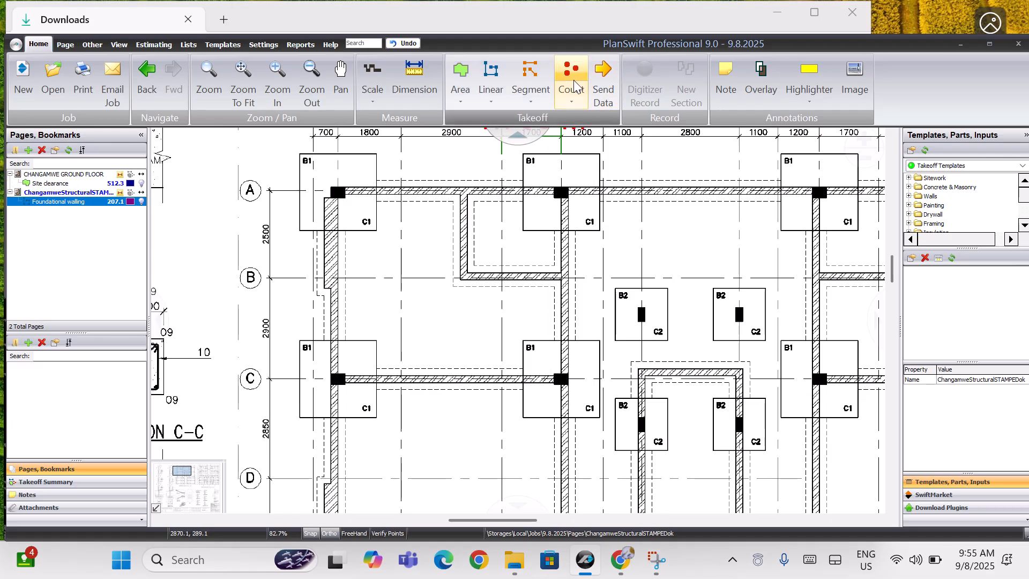
scroll(525, 102, up, 2)
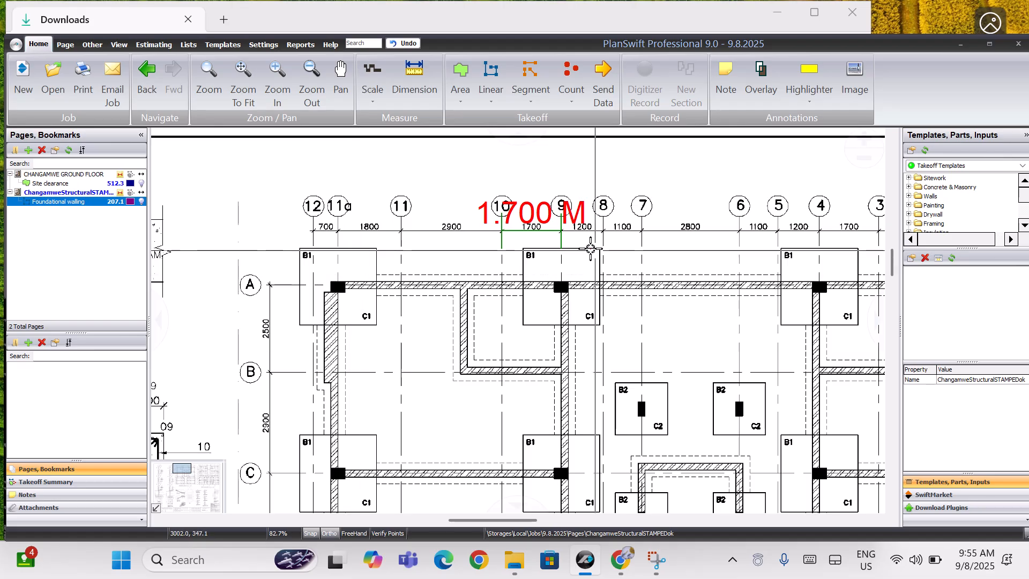
- Create a count takeoff named C1 with a Circle shape and Solid fill
click(573, 80)
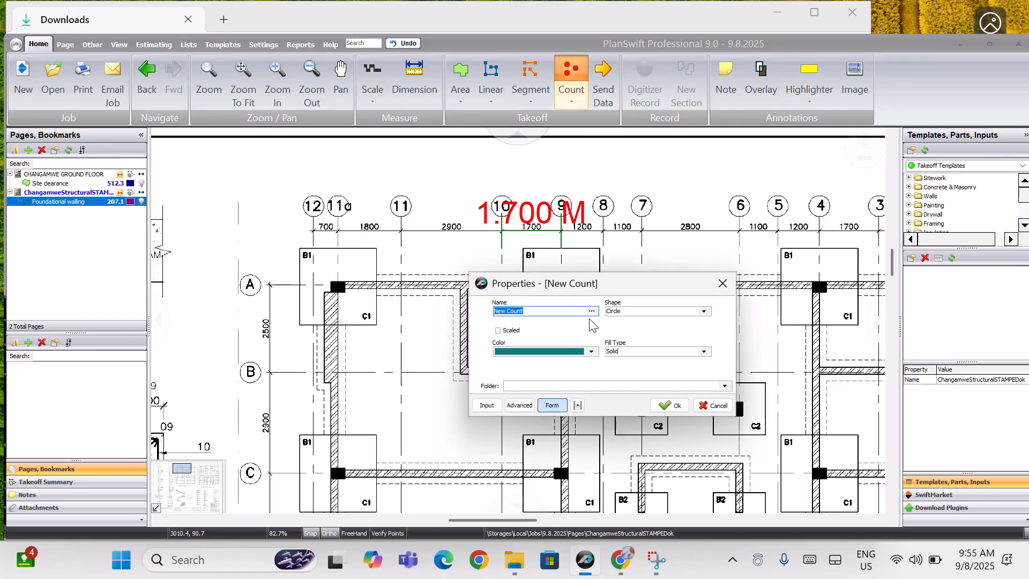
click(550, 312)
text(C1)
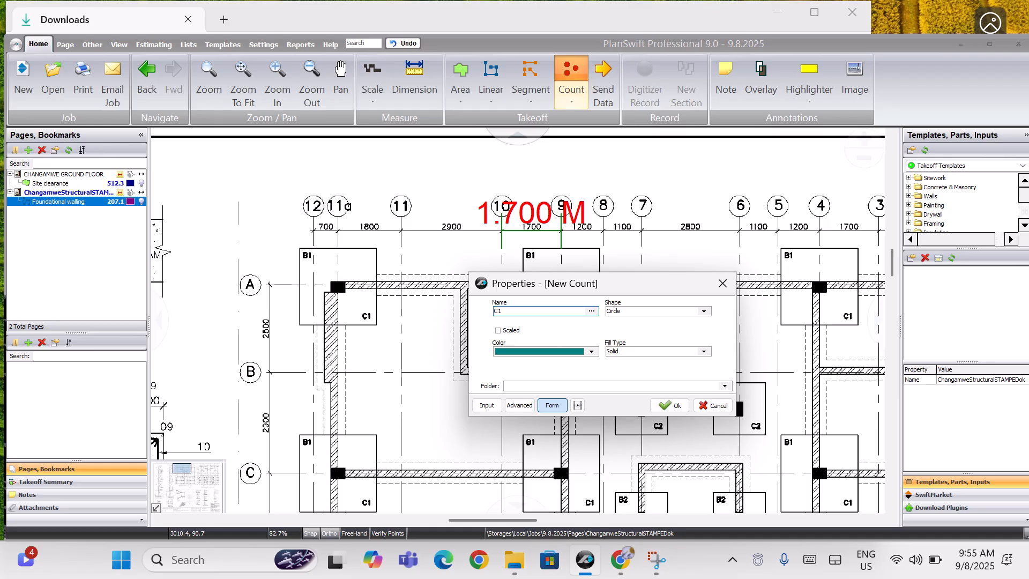
click(704, 311)
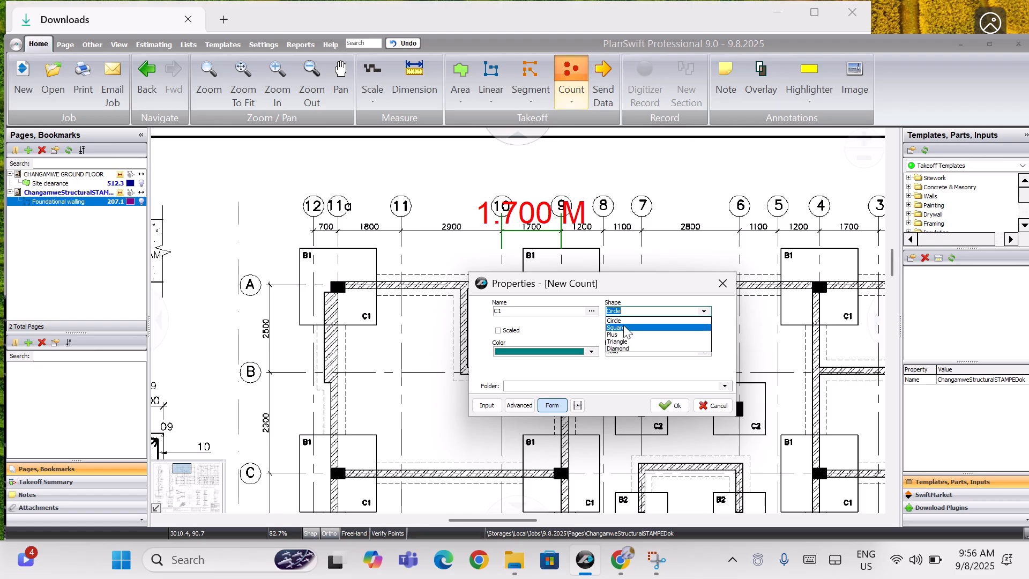
click(633, 321)
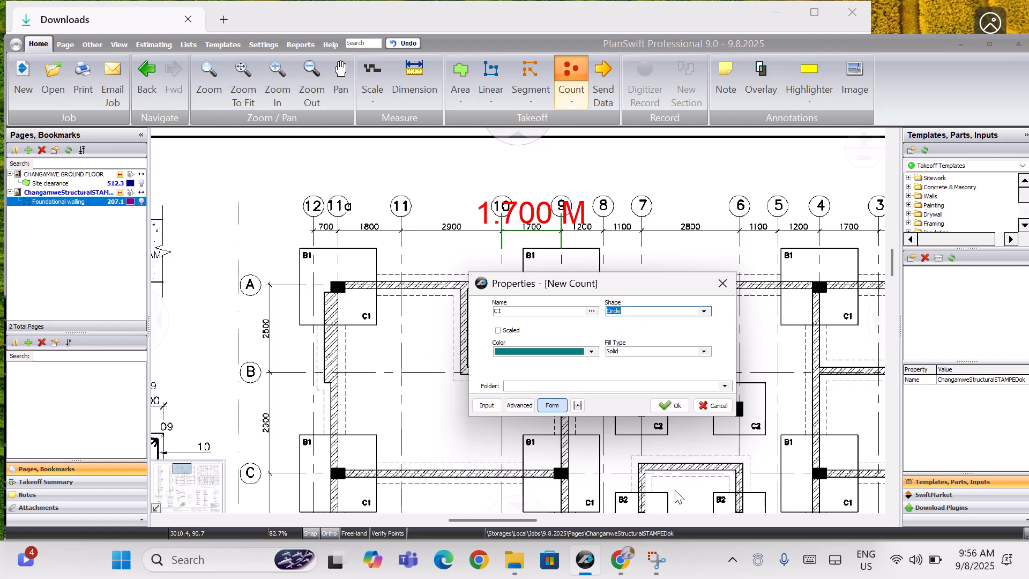
click(666, 405)
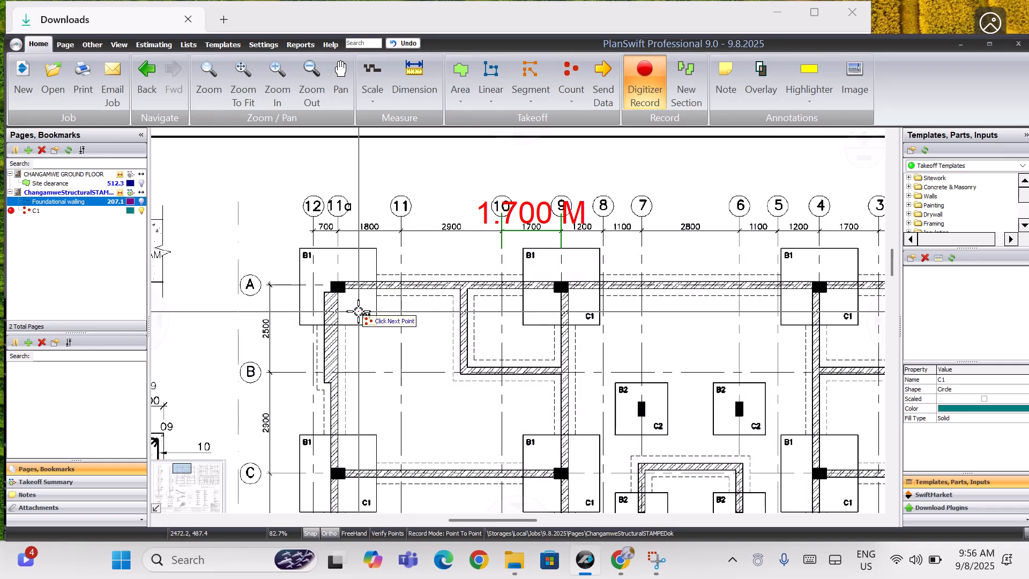
- Mark the C1 columns along grid A at grids 11a, 9, 4 and 1a
click(359, 311)
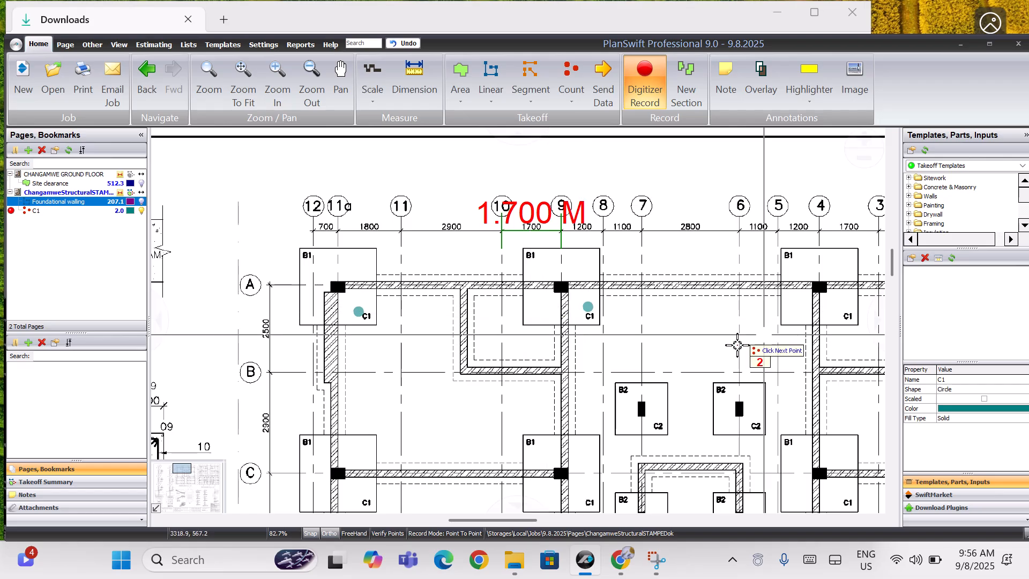
click(828, 301)
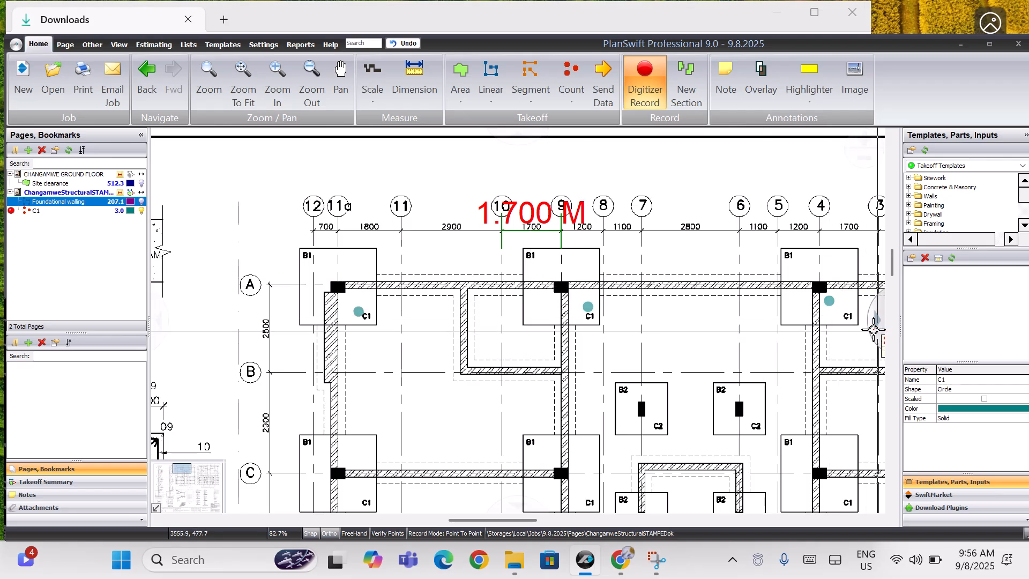
click(877, 325)
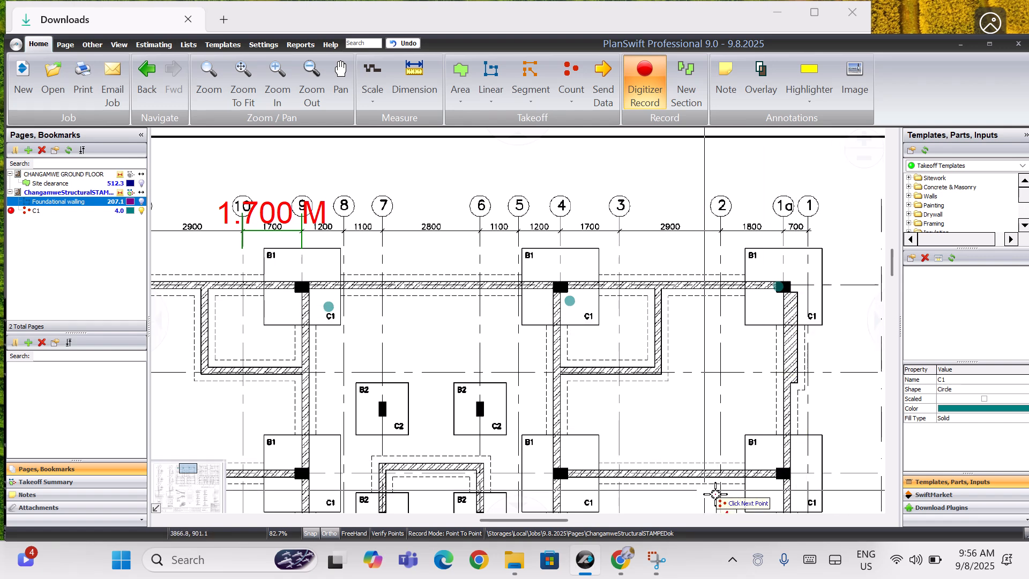
- Mark the C1 columns at grids 1a and 4 along grids C and E
click(523, 504)
click(784, 309)
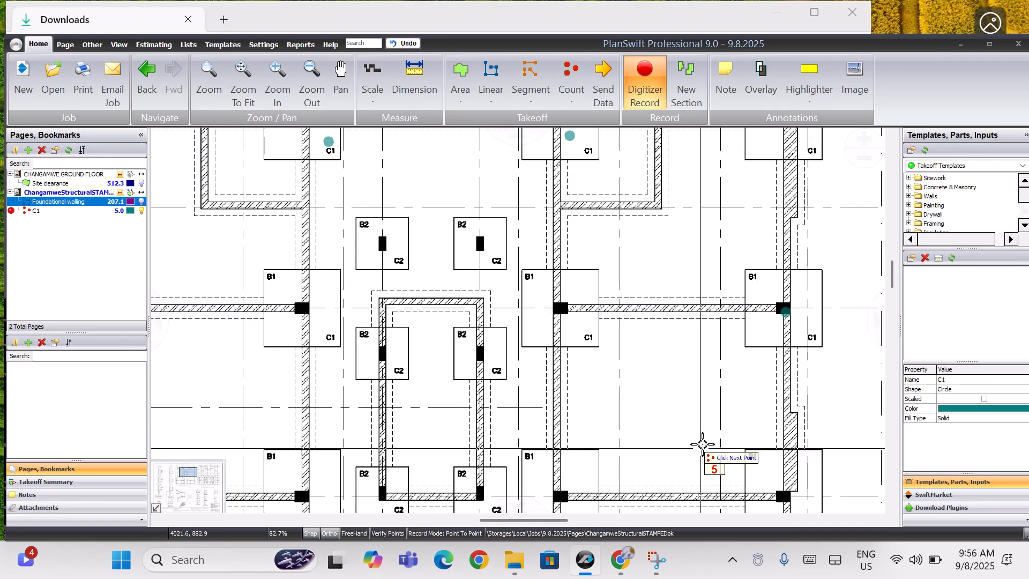
click(567, 303)
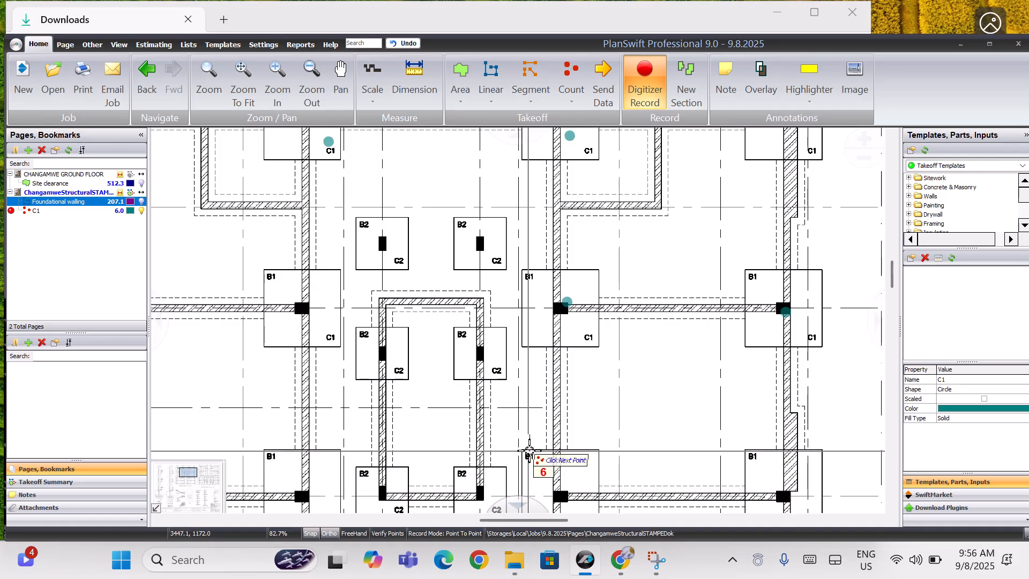
scroll(512, 506, down, 3)
scroll(511, 506, down, 1)
click(563, 302)
click(769, 303)
- Mark the three C1 columns along grid F at grids 5, 3 and 1
click(532, 382)
click(632, 386)
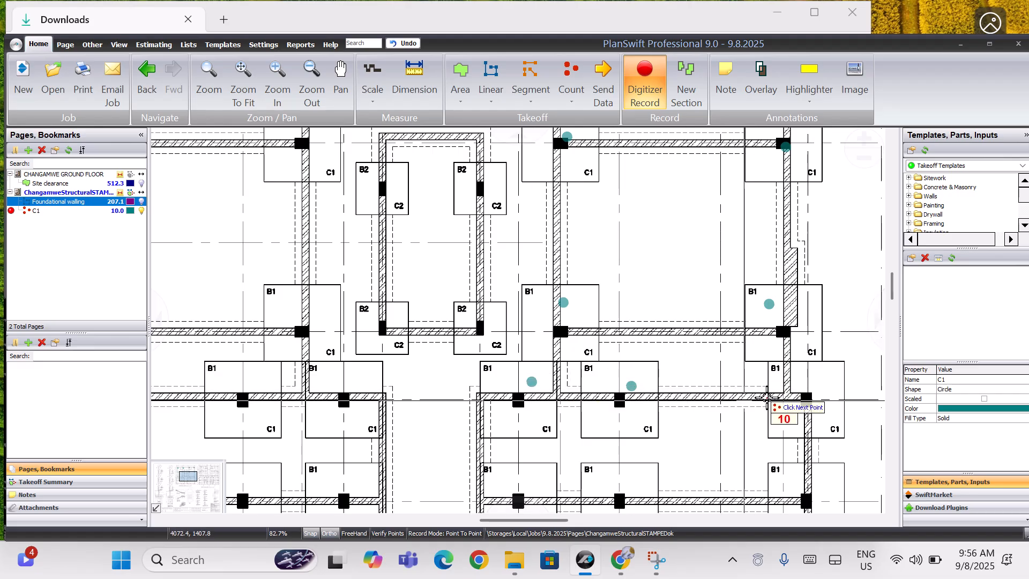
scroll(510, 500, down, 3)
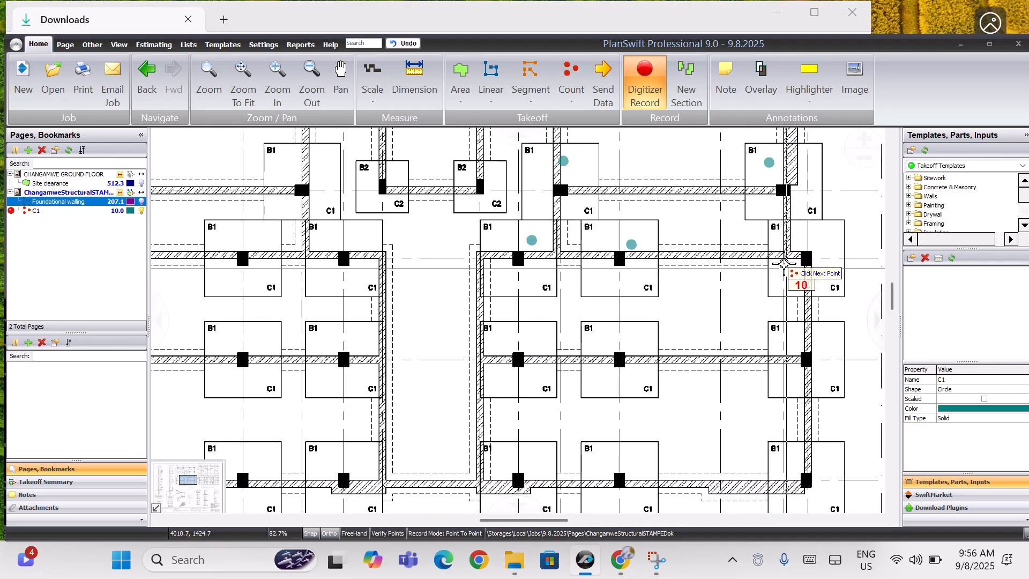
click(816, 229)
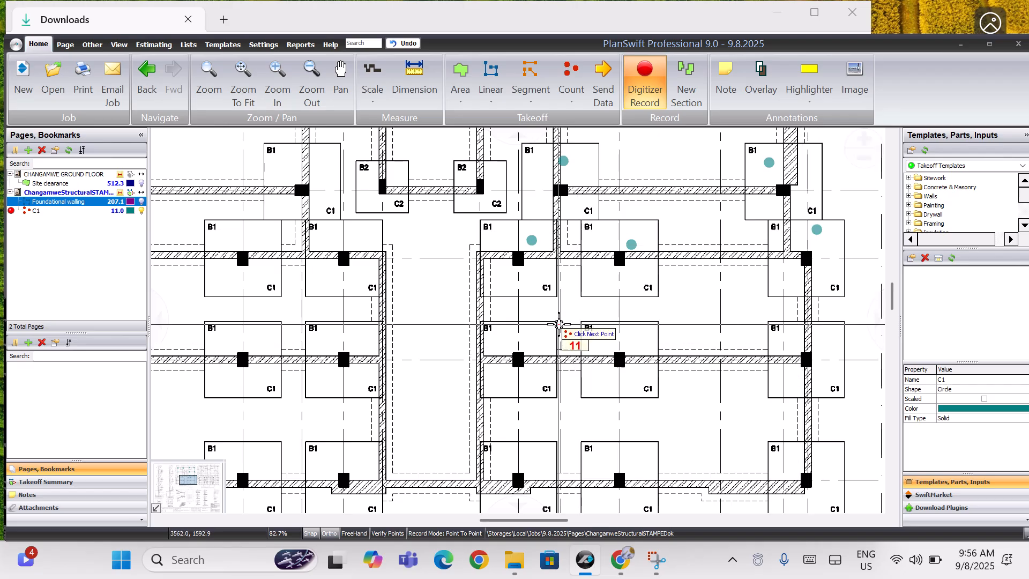
- Mark the C1 columns at grids 5, 3 and 1 along grids G and H
click(497, 340)
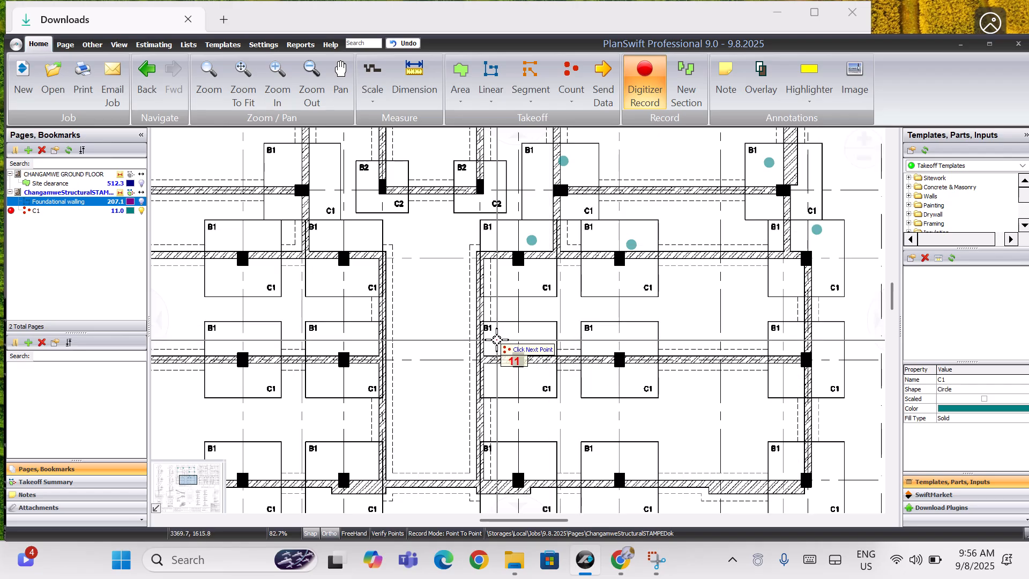
click(633, 347)
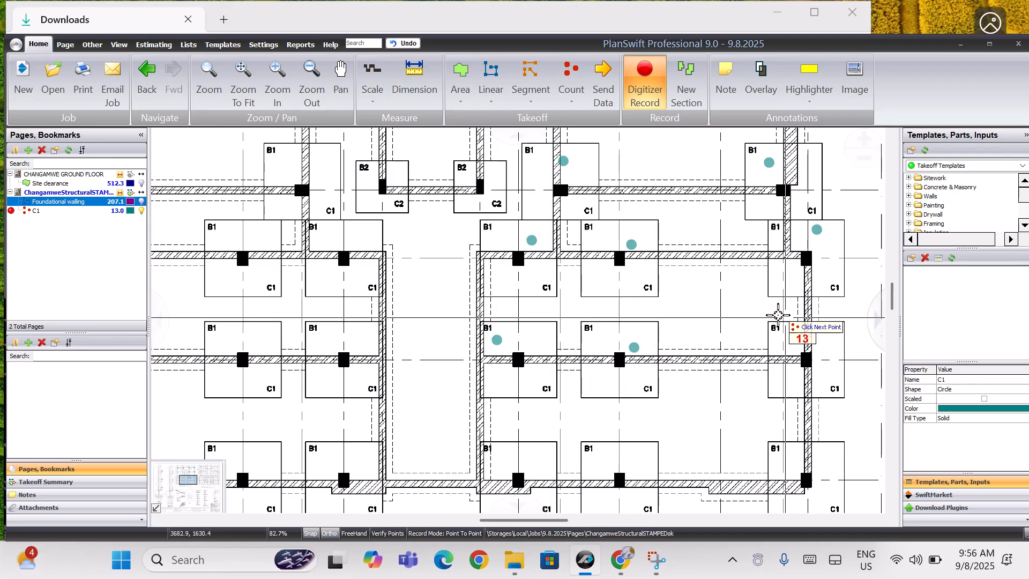
click(828, 339)
scroll(517, 498, down, 4)
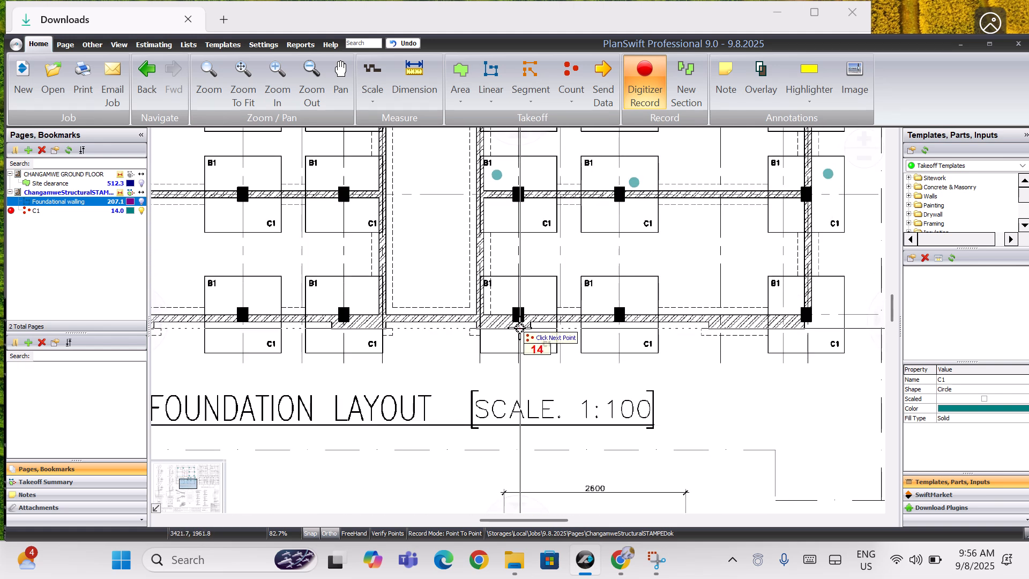
click(503, 287)
click(611, 306)
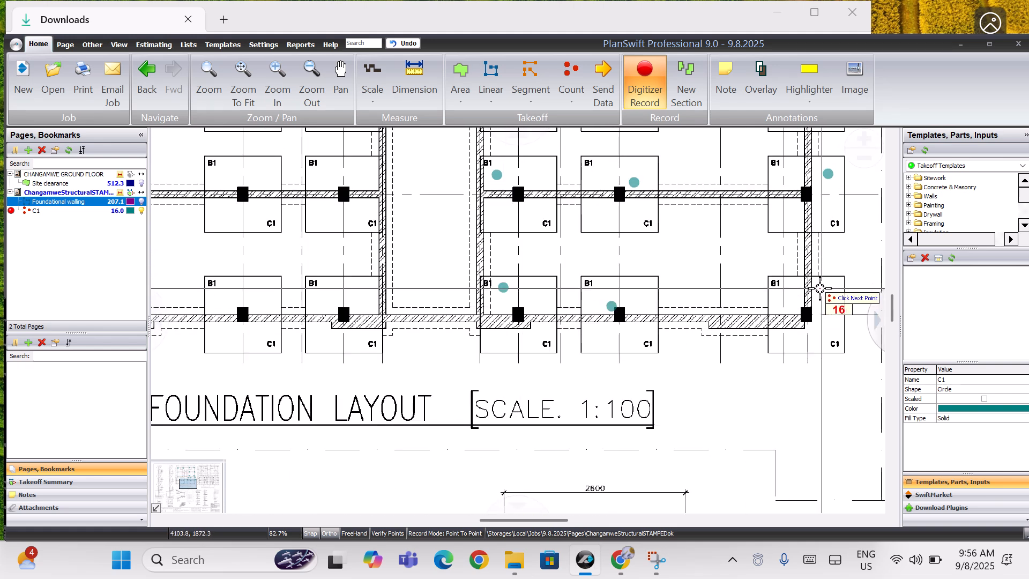
click(791, 296)
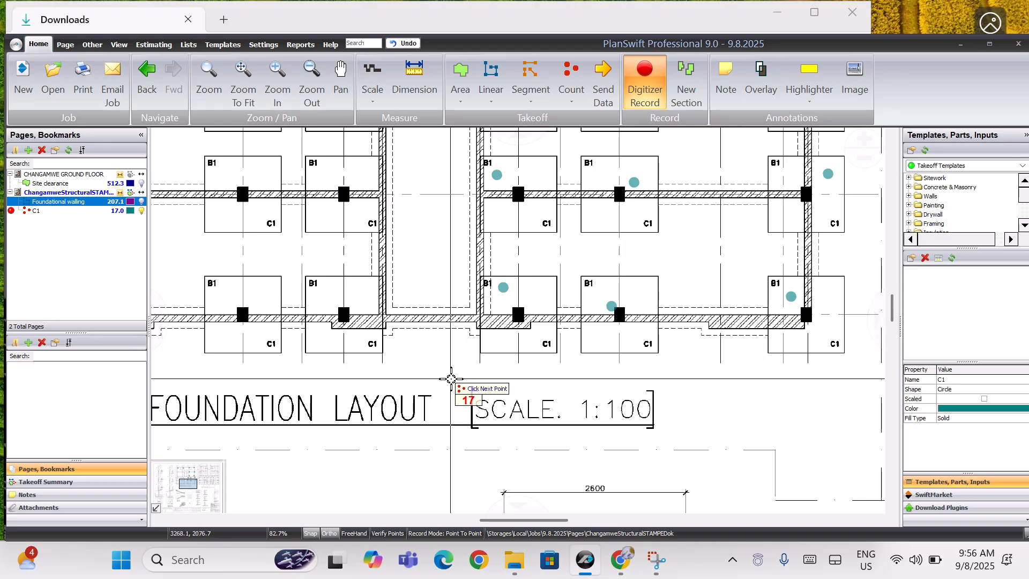
- Mark the C1 columns at grids 8 and 10 along grids H, G and F
click(356, 301)
click(249, 301)
click(260, 161)
click(350, 173)
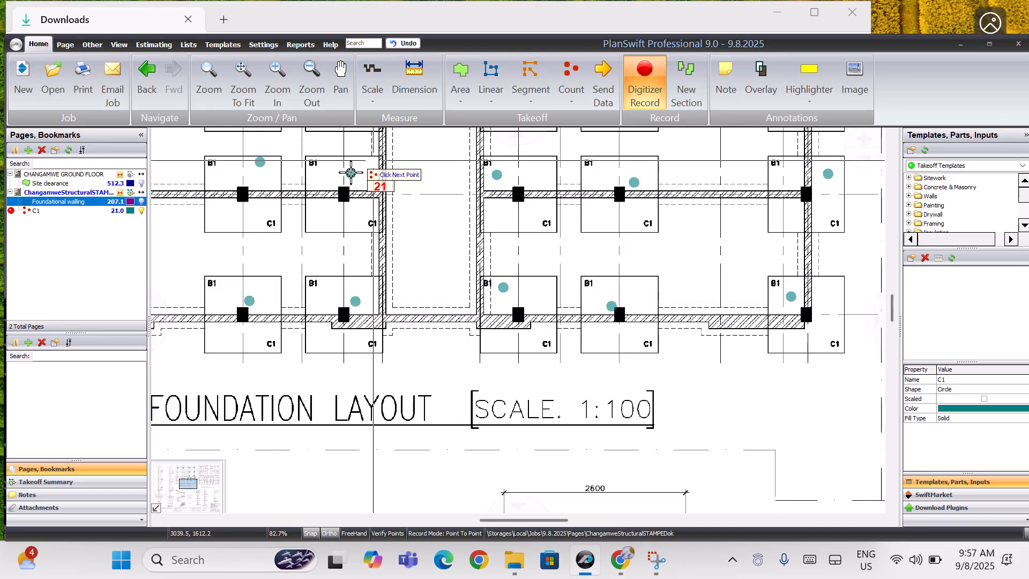
scroll(530, 137, up, 5)
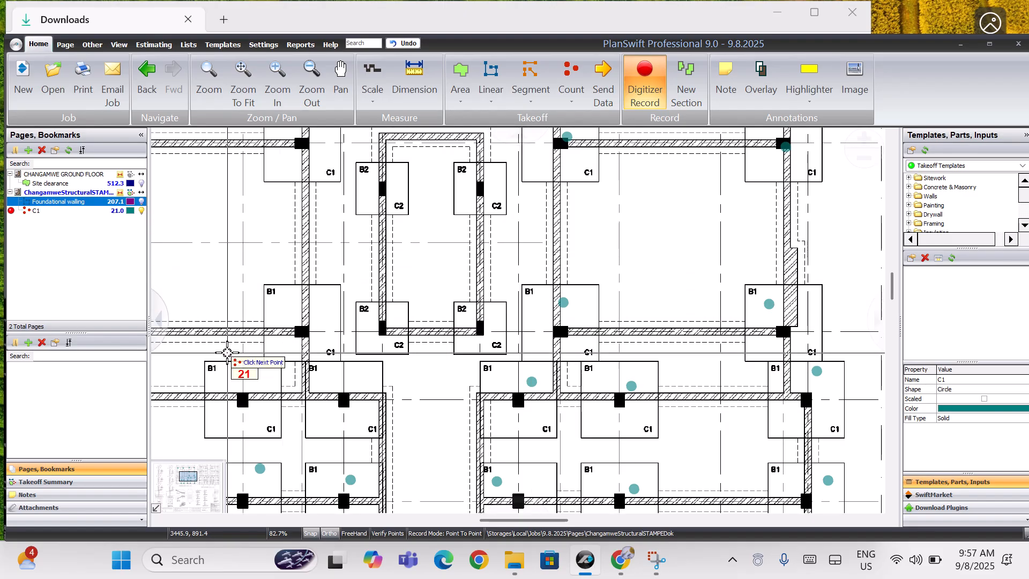
click(221, 415)
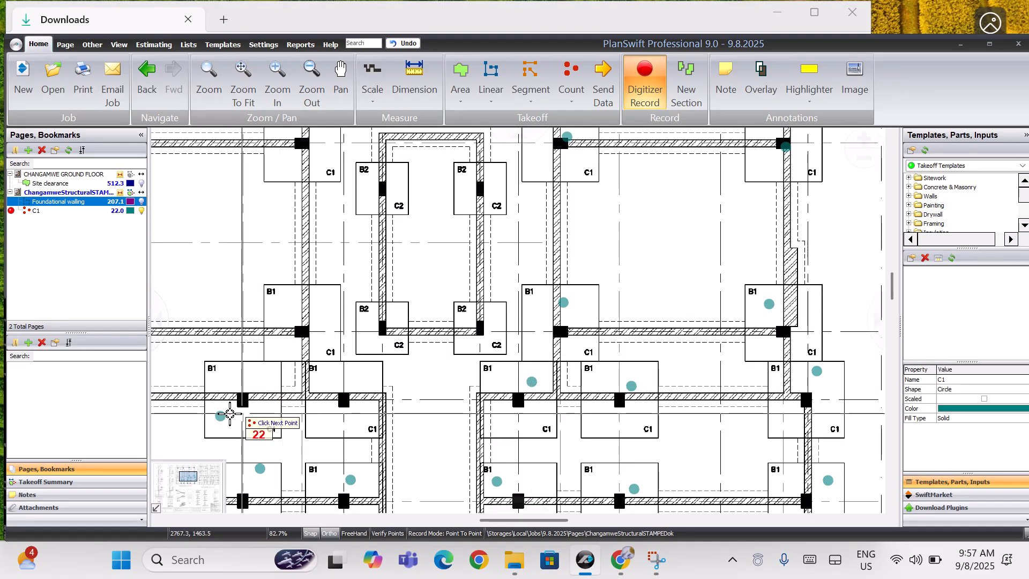
click(328, 417)
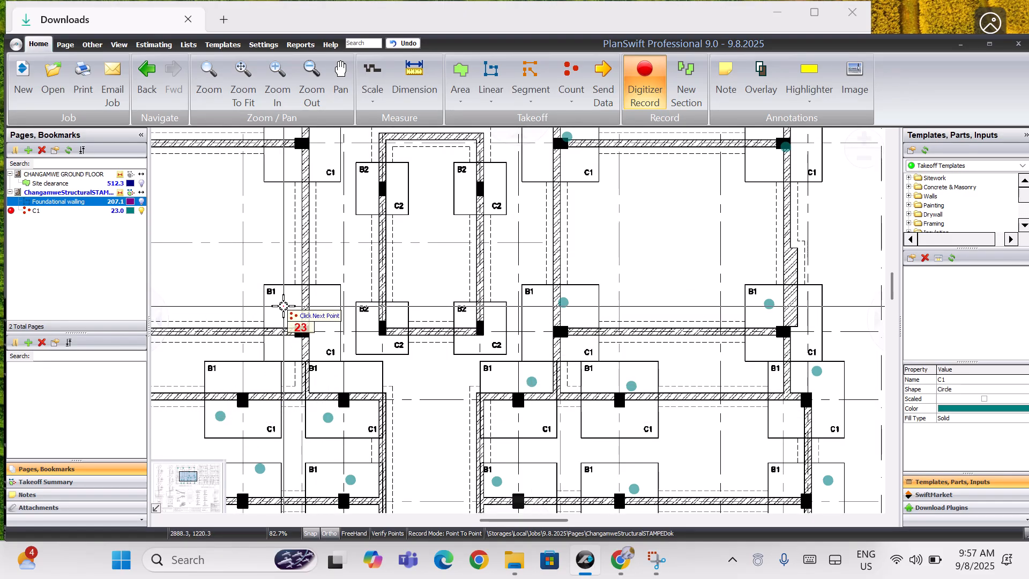
- Mark the C1 columns at grid 9 along grids E and C, and at grid 11a along grid C
click(284, 306)
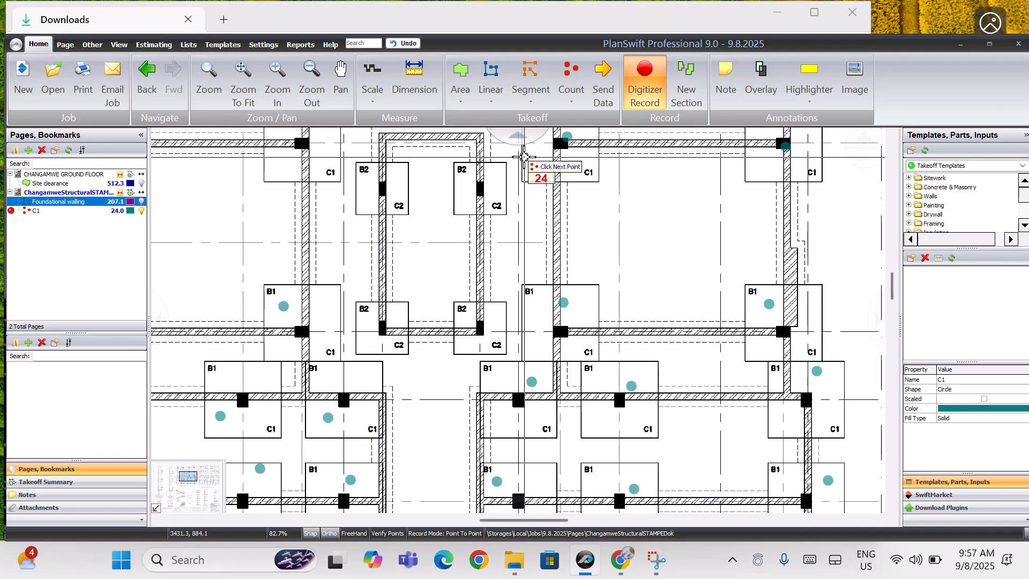
click(515, 136)
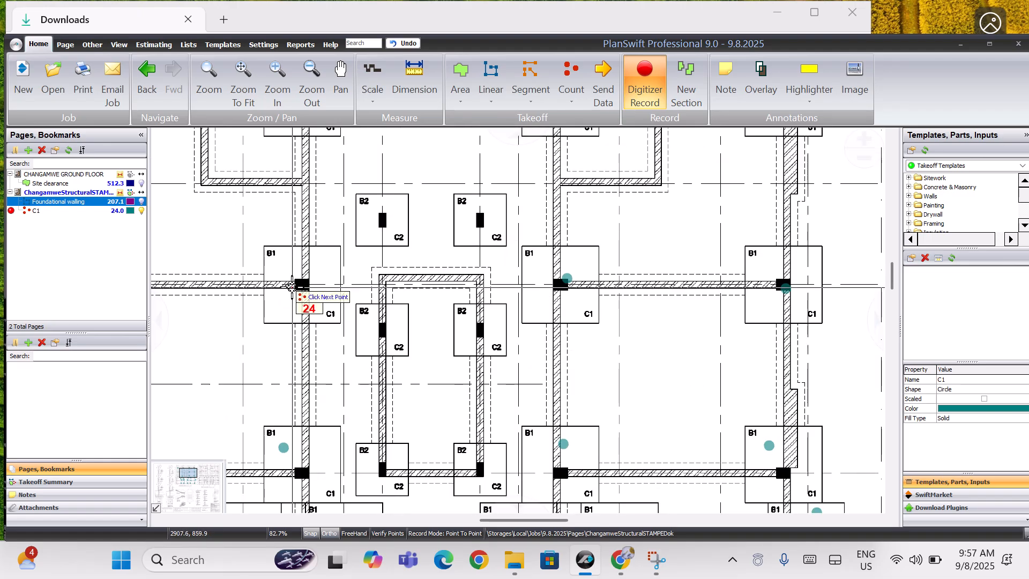
click(272, 264)
click(484, 129)
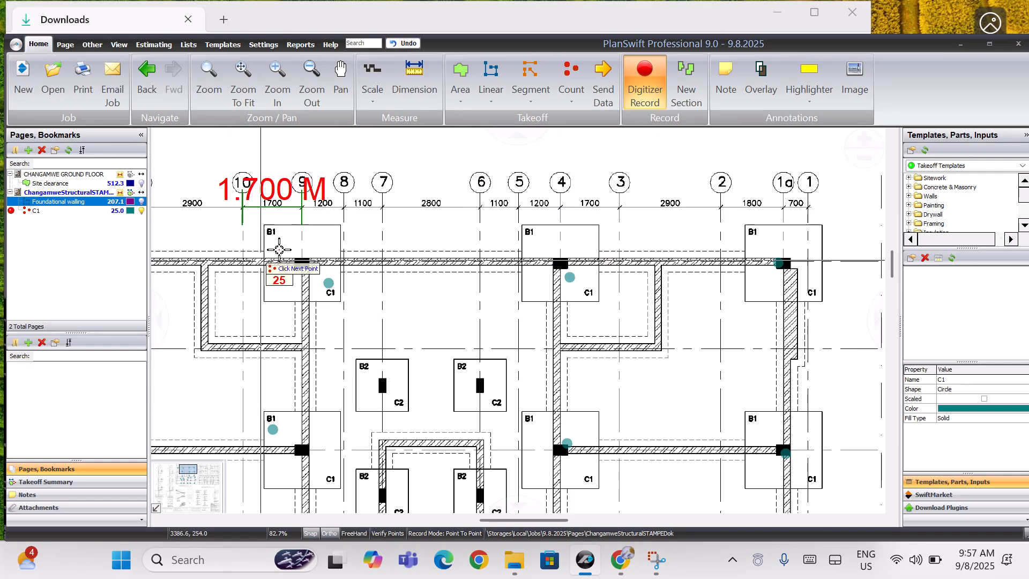
click(161, 320)
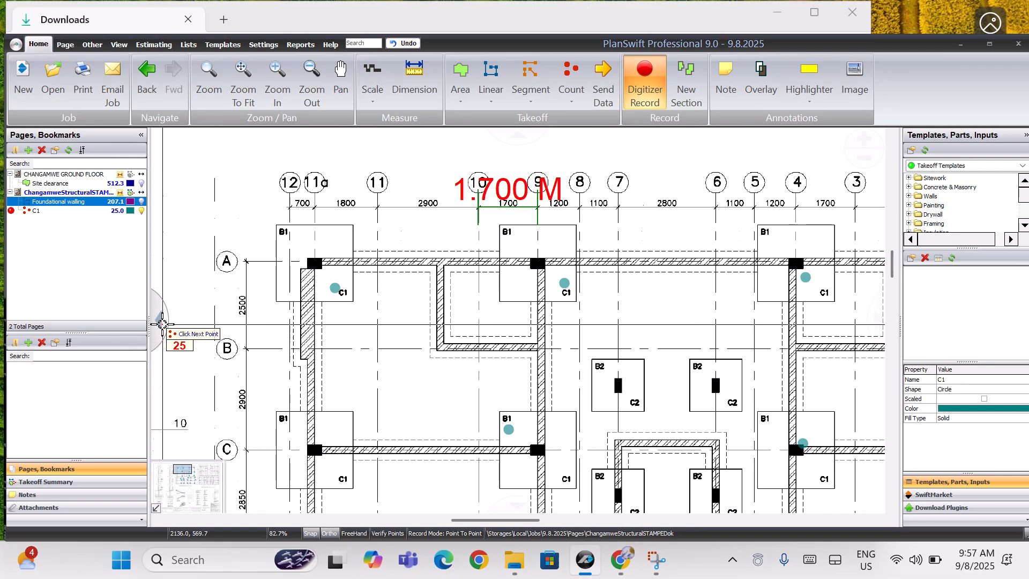
click(423, 423)
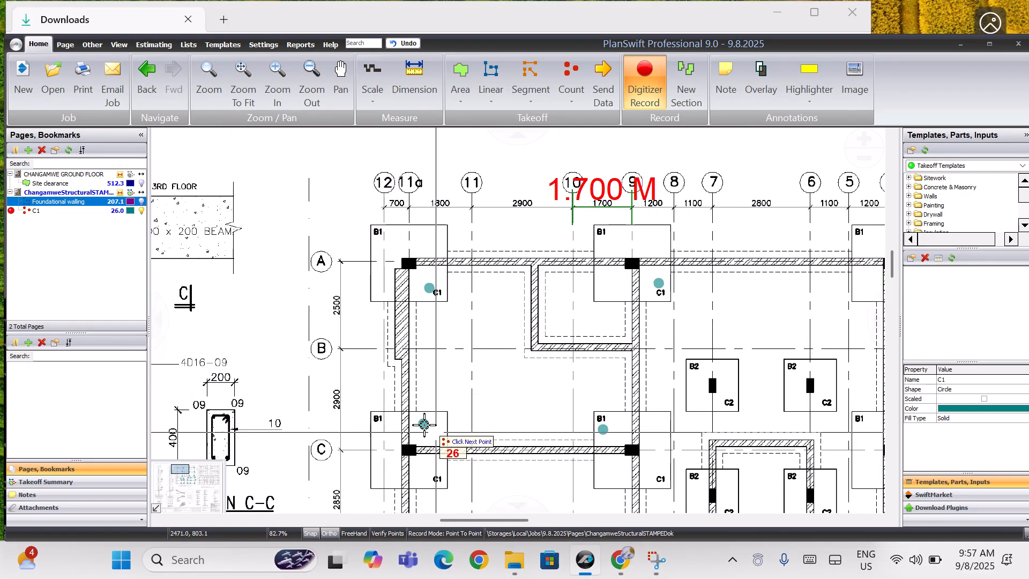
- Mark the C1 columns at grid 11a along grid E and at grid 12 along grids F, G and H
click(514, 504)
click(514, 503)
click(421, 310)
click(375, 376)
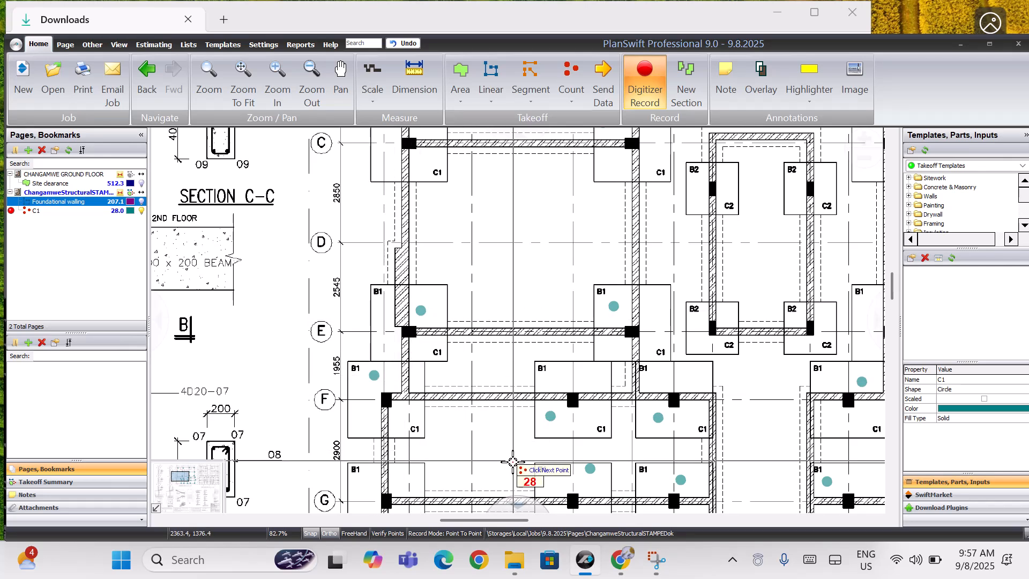
click(516, 503)
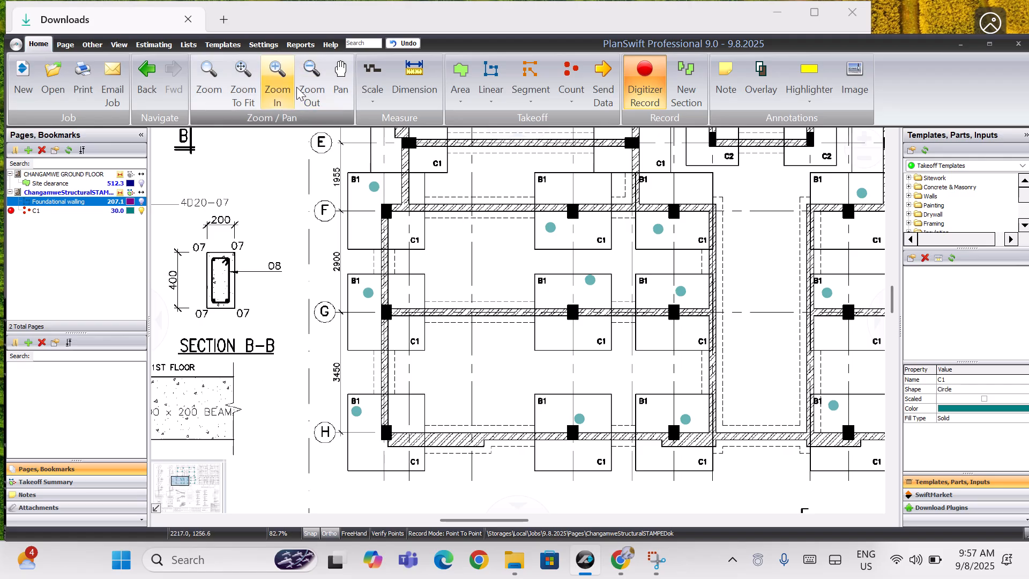
- Check the C1 marks across the whole foundation layout, finish the C1 count and select it
click(255, 96)
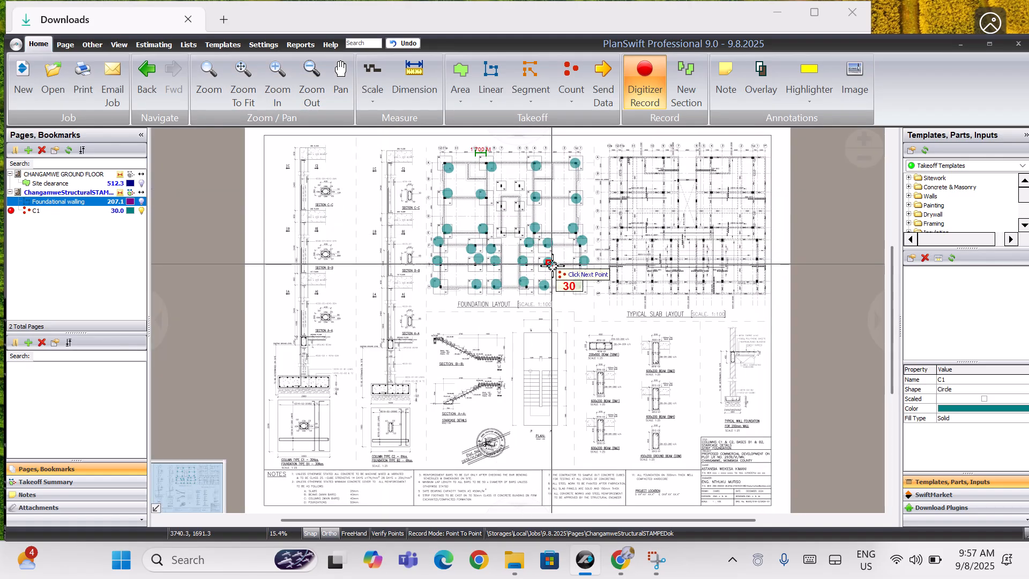
click(278, 88)
click(278, 89)
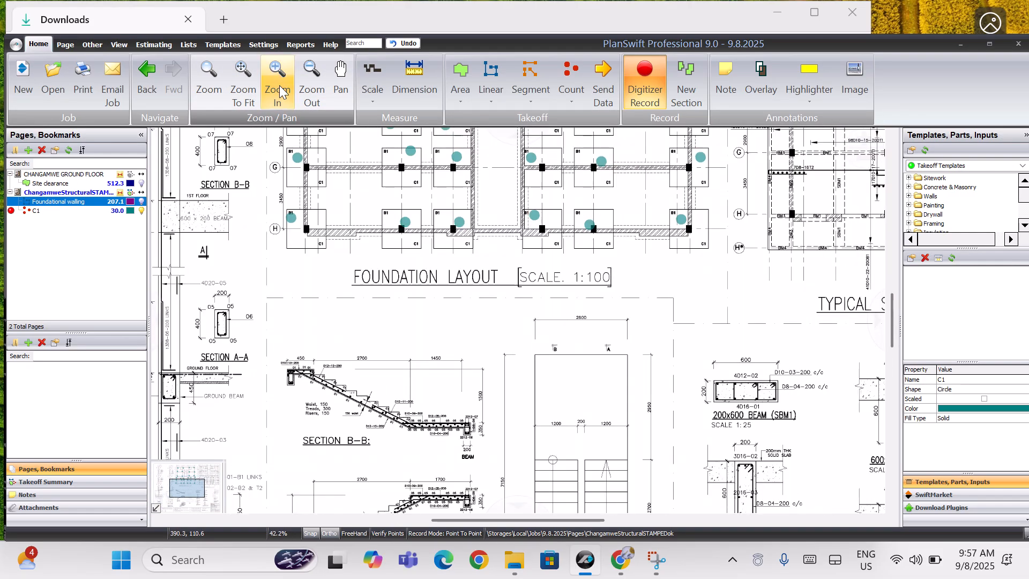
scroll(517, 139, up, 4)
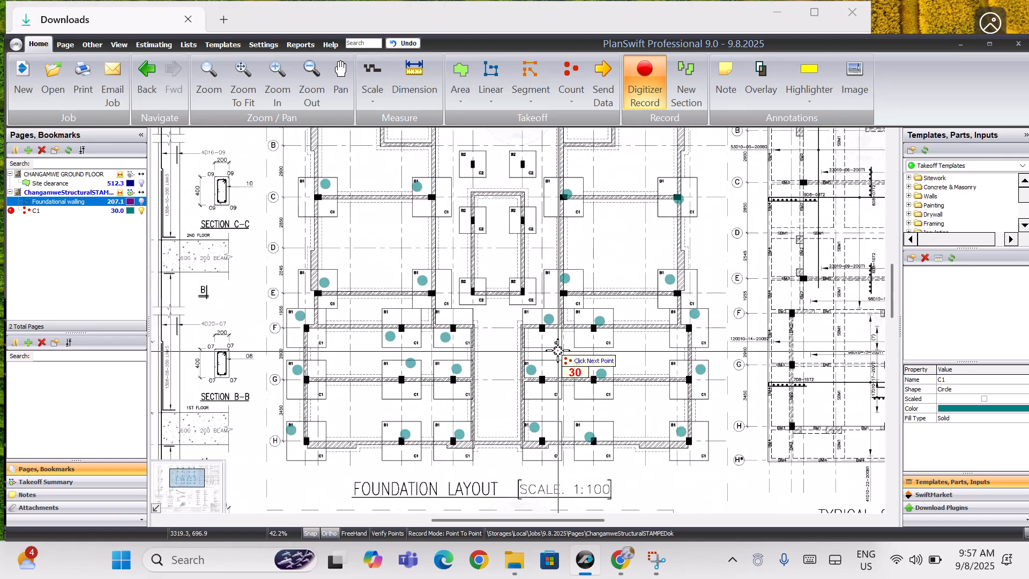
scroll(563, 294, up, 2)
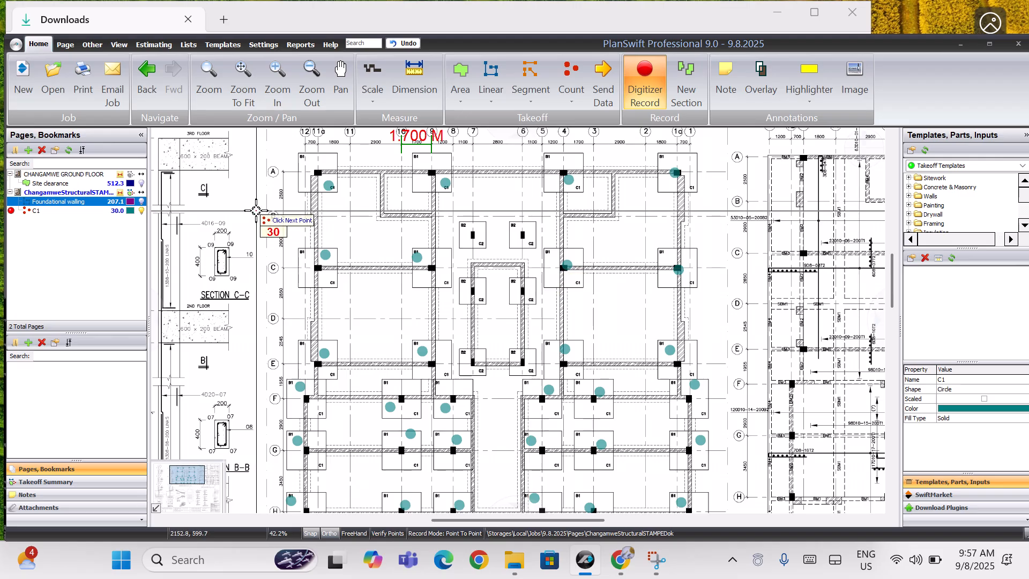
key(Escape)
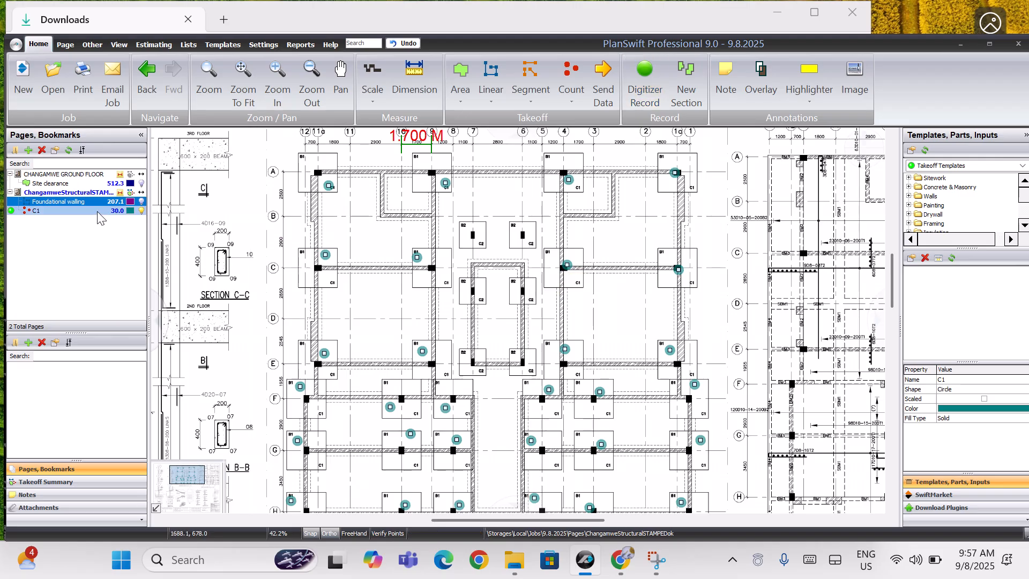
click(98, 211)
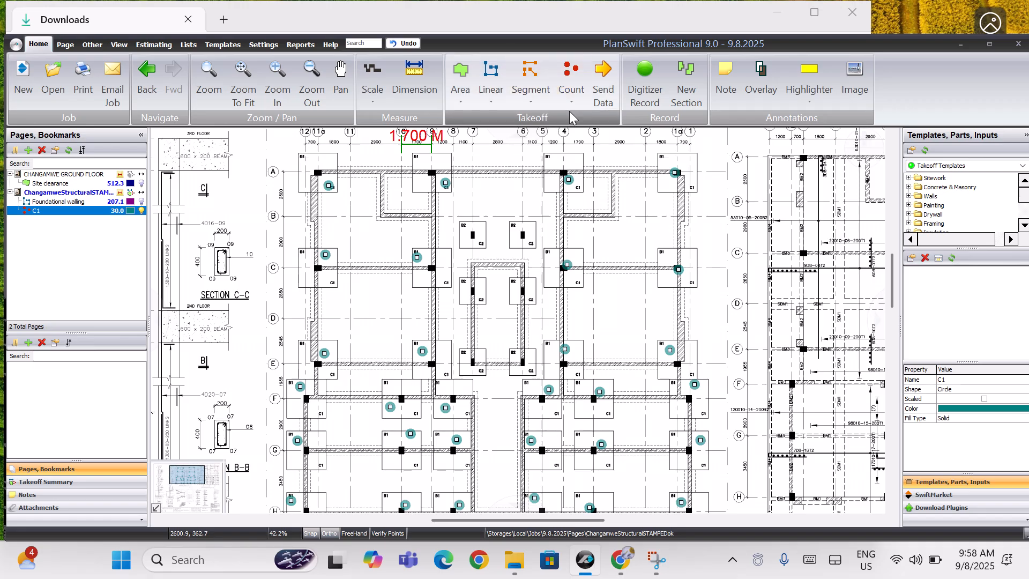
- Create a new count takeoff named C2 with a solid red circle marker
click(573, 74)
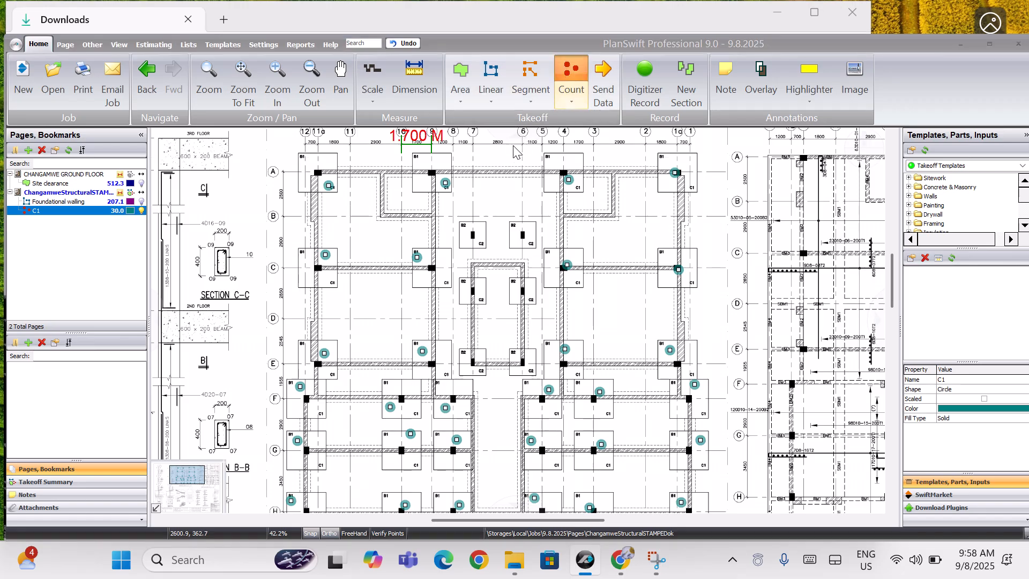
key(BackSpace)
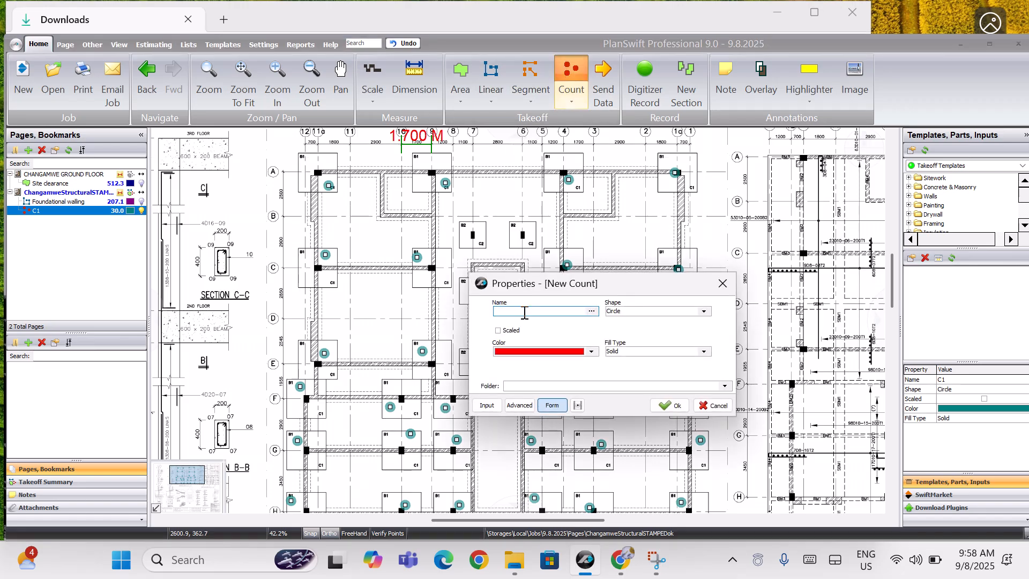
click(670, 408)
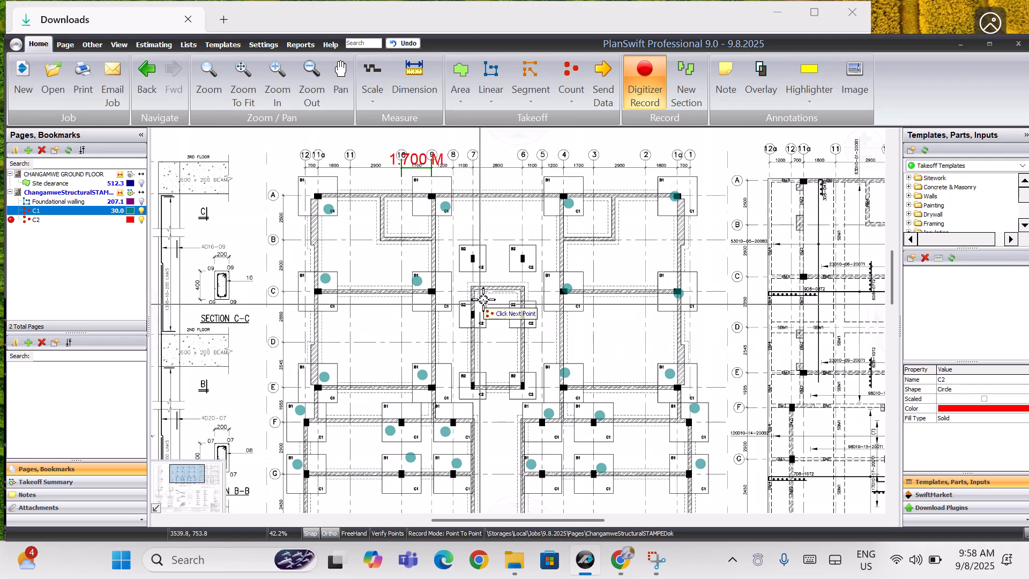
- Mark the two C2 columns at grids 7 and 6 between grids B and C
click(280, 92)
click(282, 93)
click(281, 92)
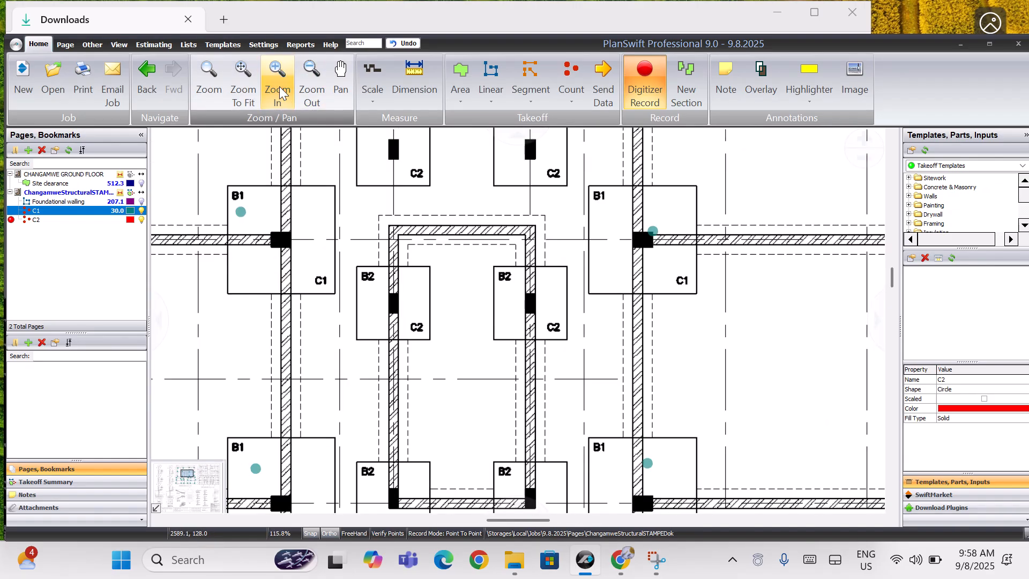
click(281, 92)
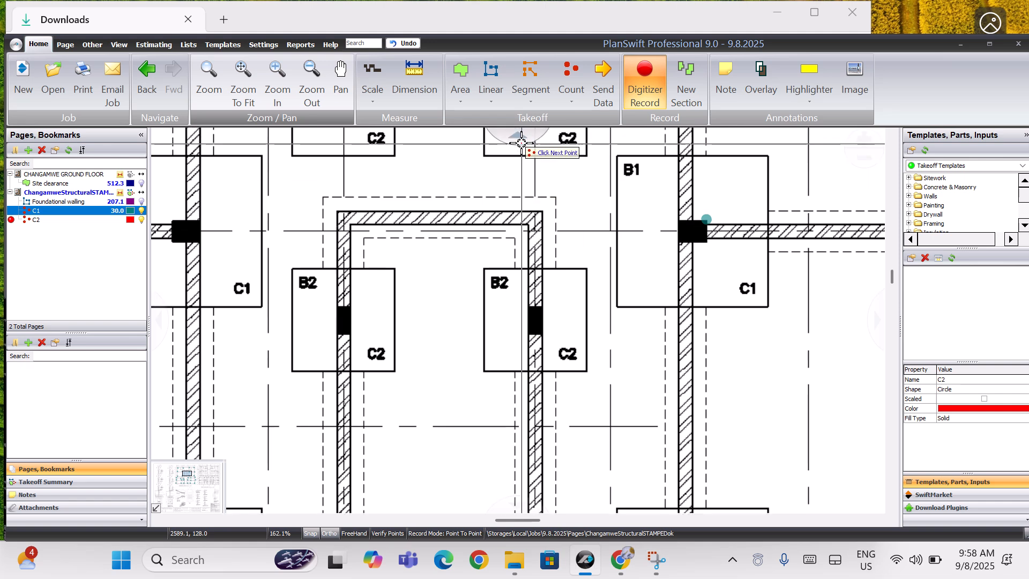
scroll(523, 143, up, 3)
click(314, 298)
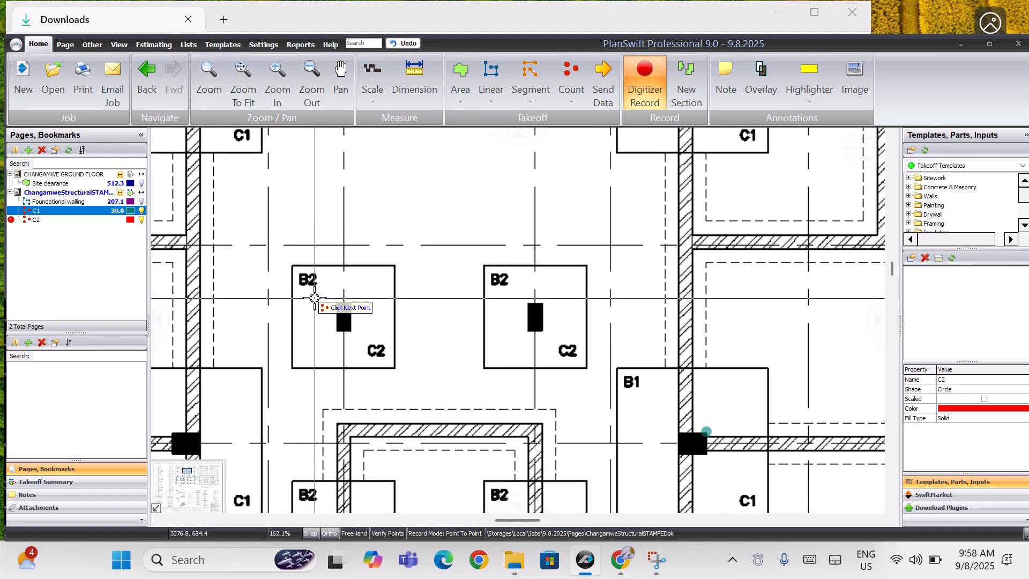
click(552, 294)
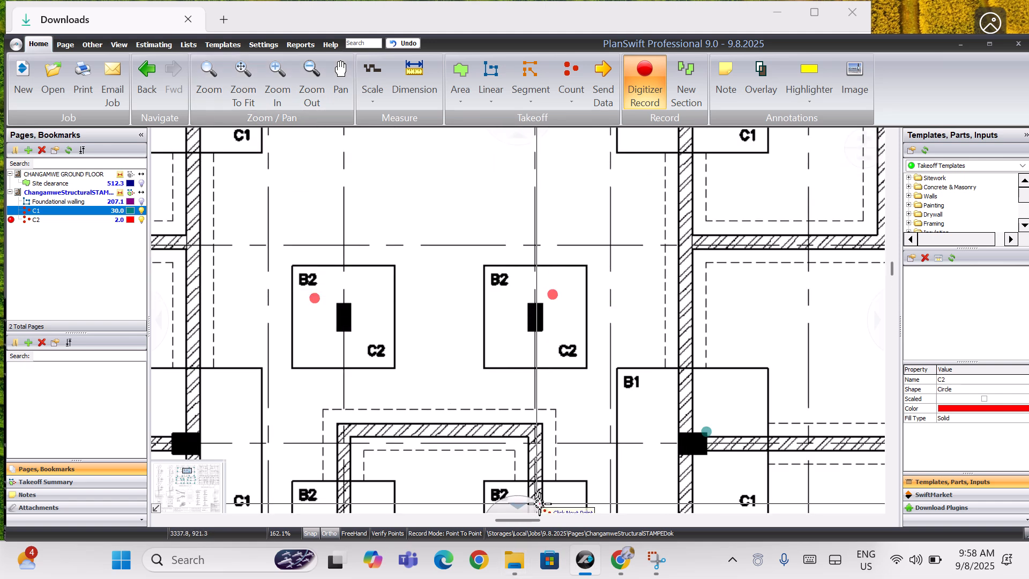
- Mark the C2 columns at grids 7 and 6 between grids C and D and along grid E
scroll(525, 501, down, 1)
scroll(525, 501, down, 4)
click(314, 263)
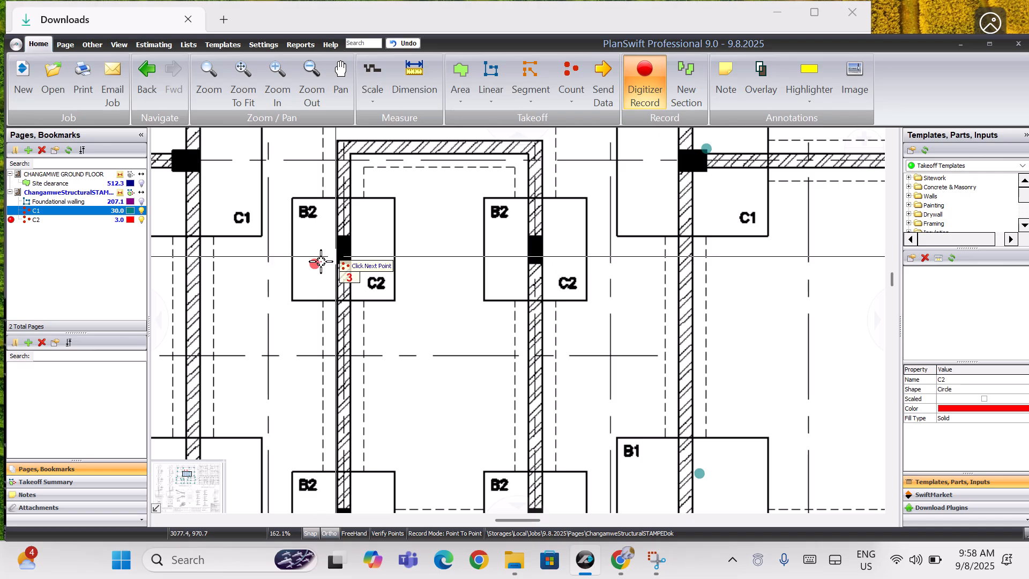
click(510, 243)
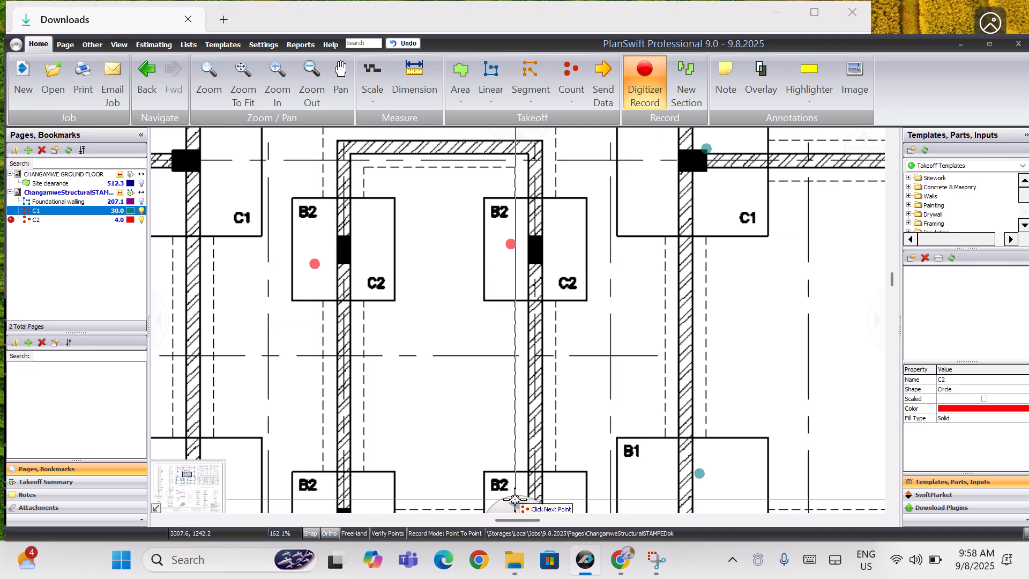
scroll(514, 498, down, 4)
click(301, 325)
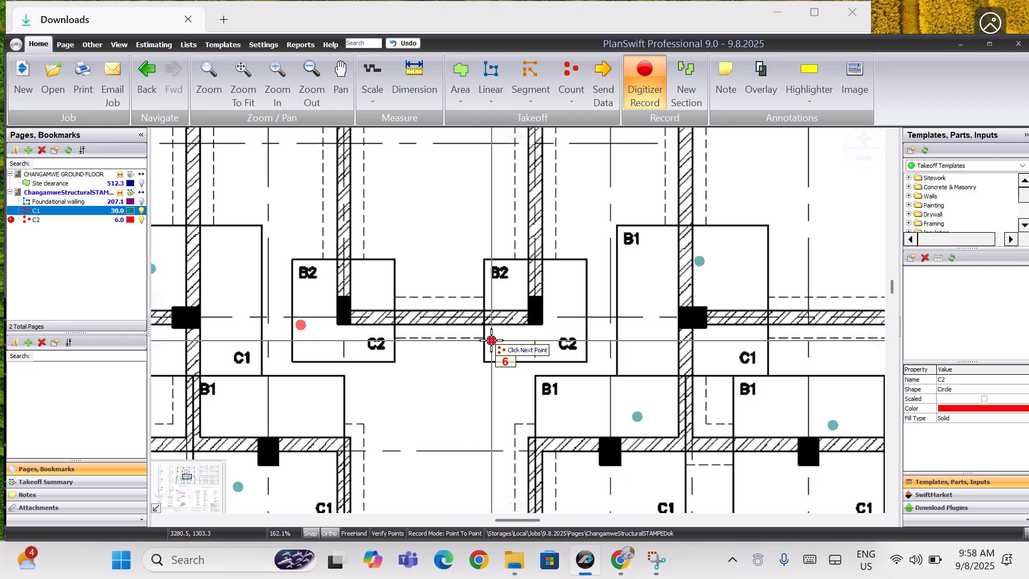
- Fit the whole sheet in view, finish the C2 count and select the C2 item
click(242, 86)
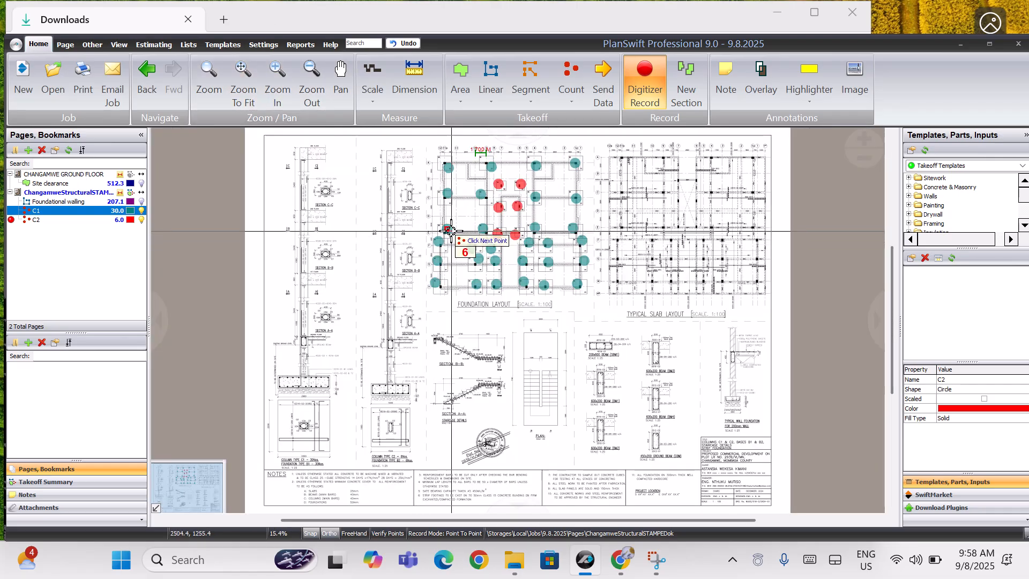
key(Escape)
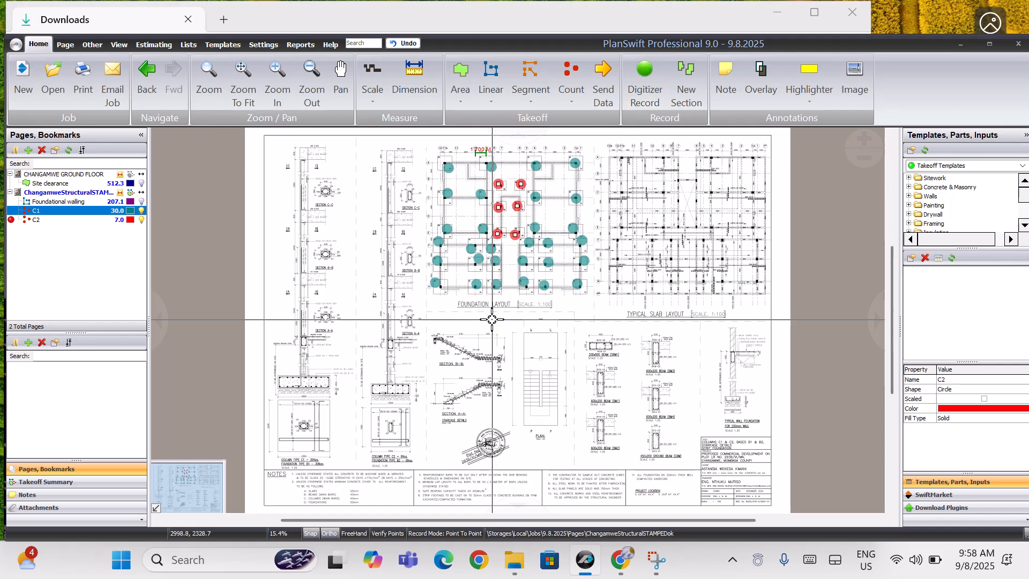
click(55, 219)
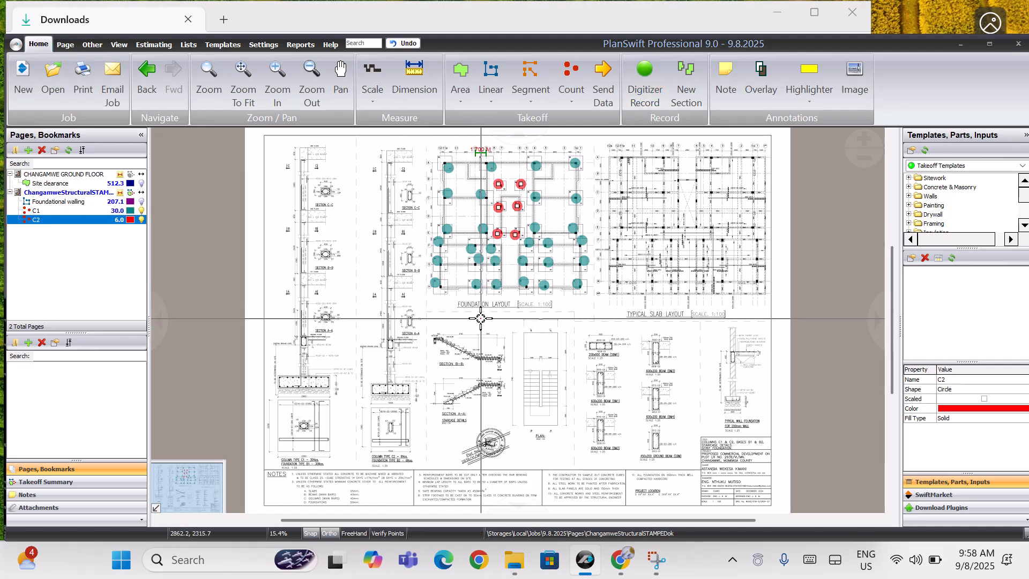
click(69, 192)
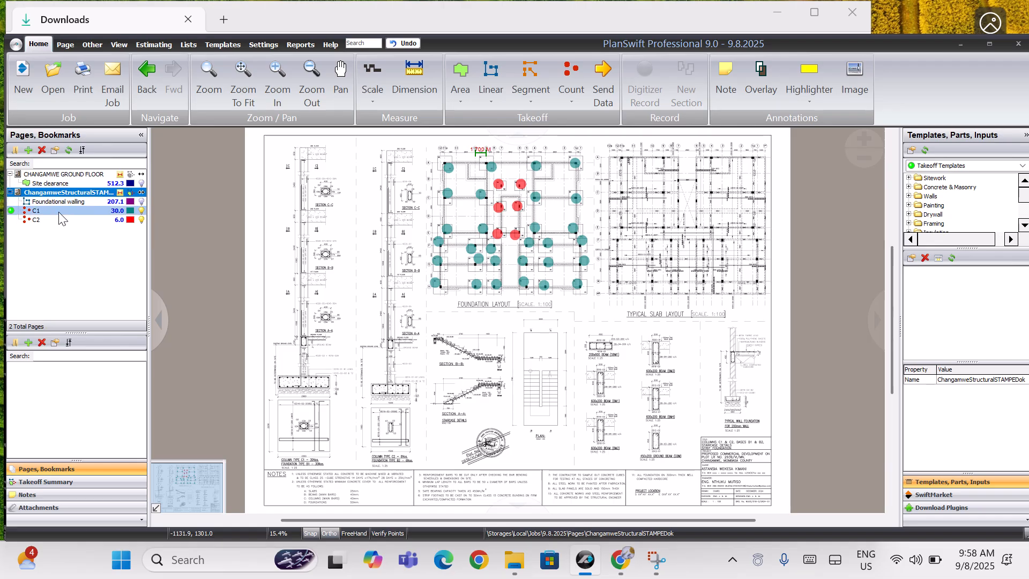
click(55, 219)
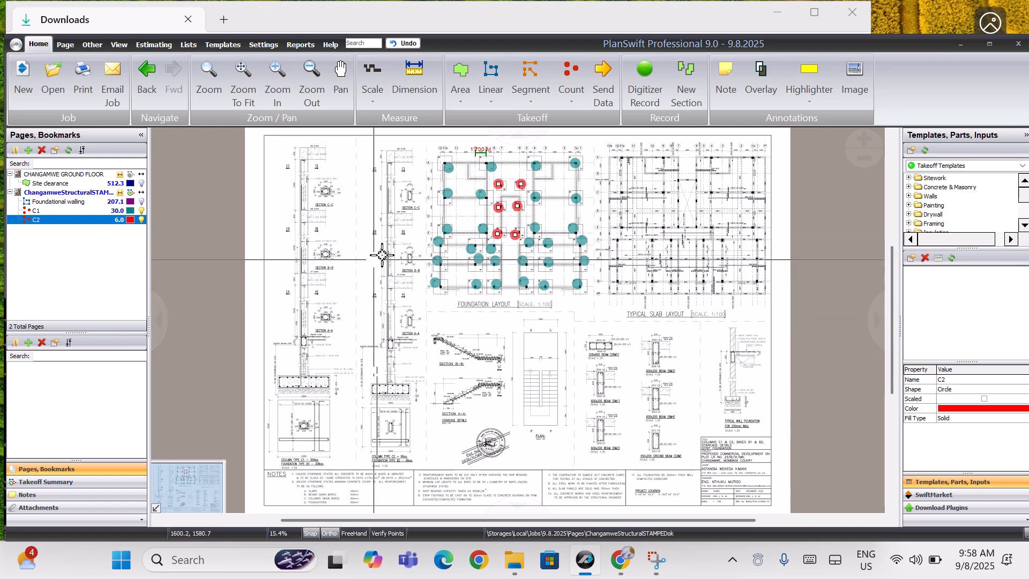
- Show the Foundational walling and Site clearance takeoffs on their drawings and open the CHANGAMWE GROUND FLOOR page with its properties
click(141, 202)
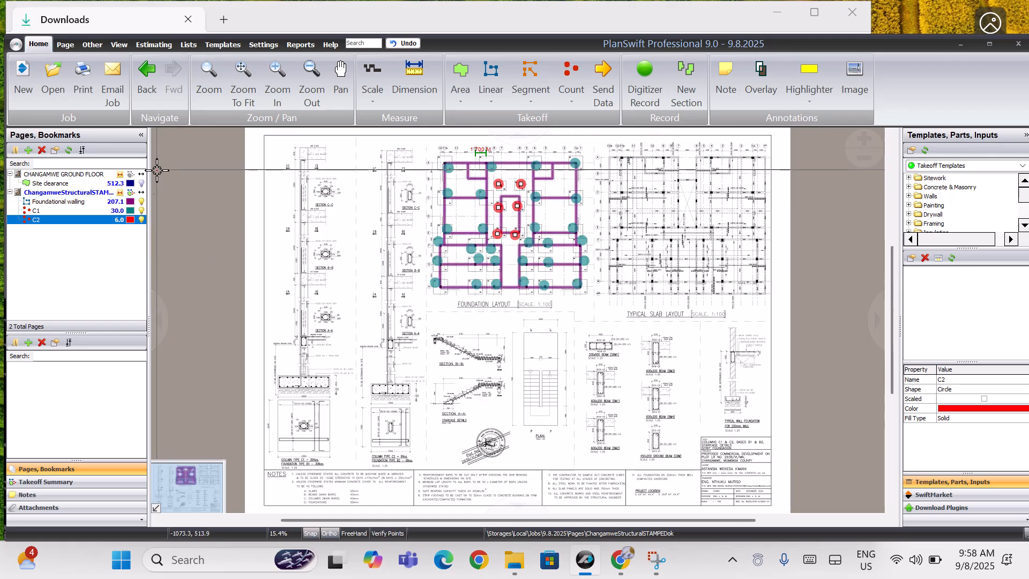
click(142, 184)
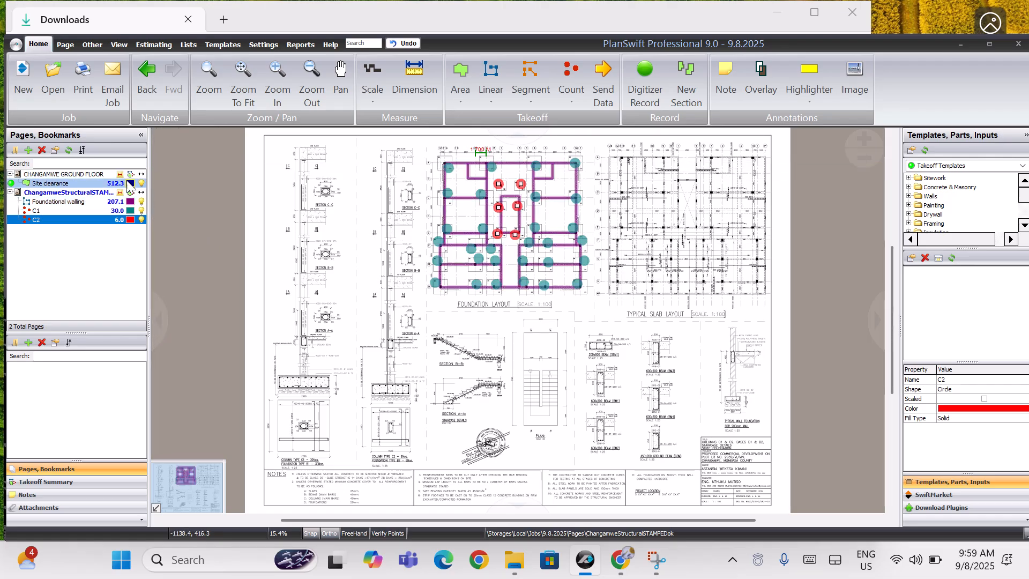
double_click(82, 174)
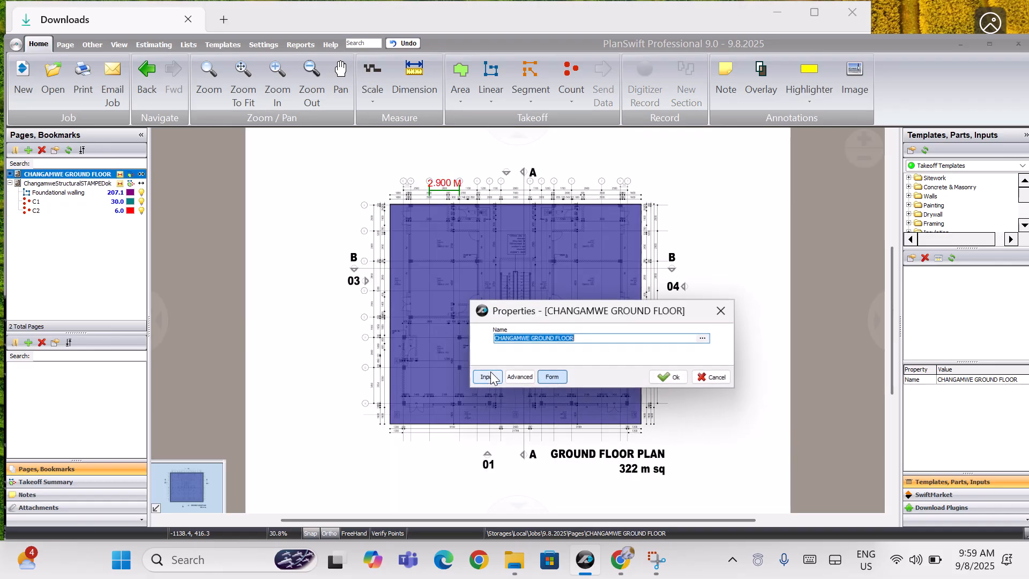
- Close the ground floor page's properties, open the Changamwe structural page and expand its list of takeoff items
click(669, 377)
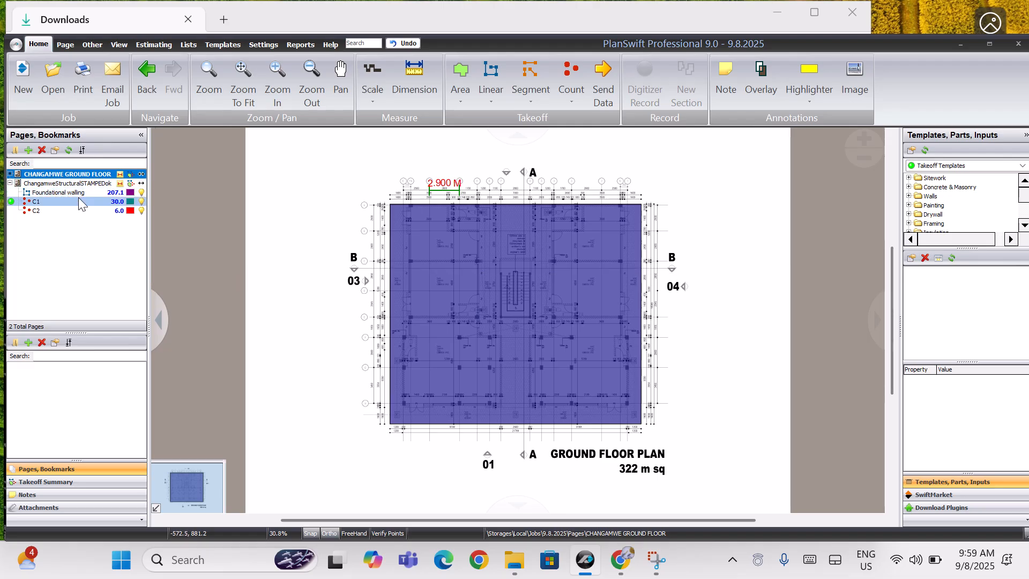
double_click(68, 183)
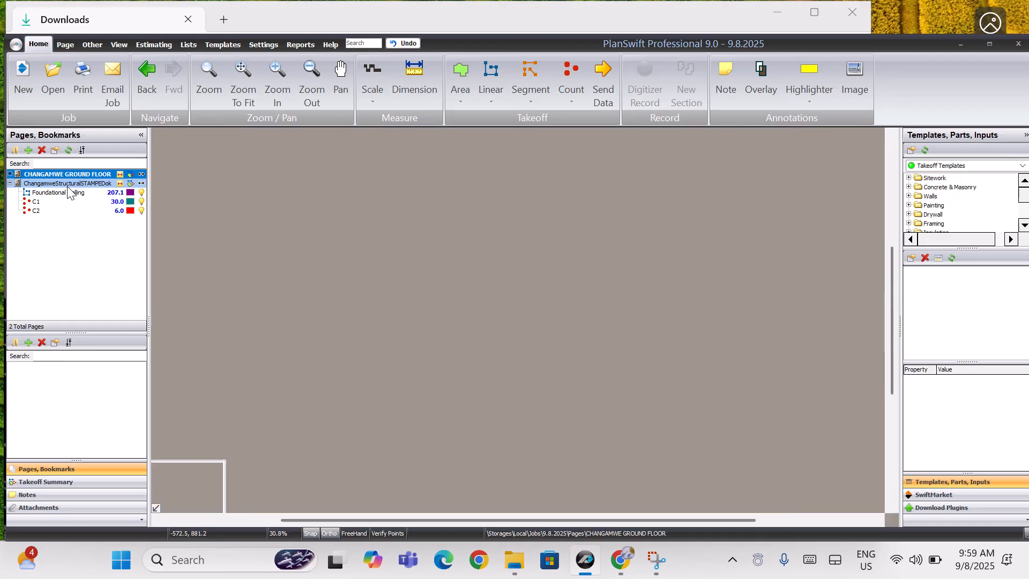
click(671, 377)
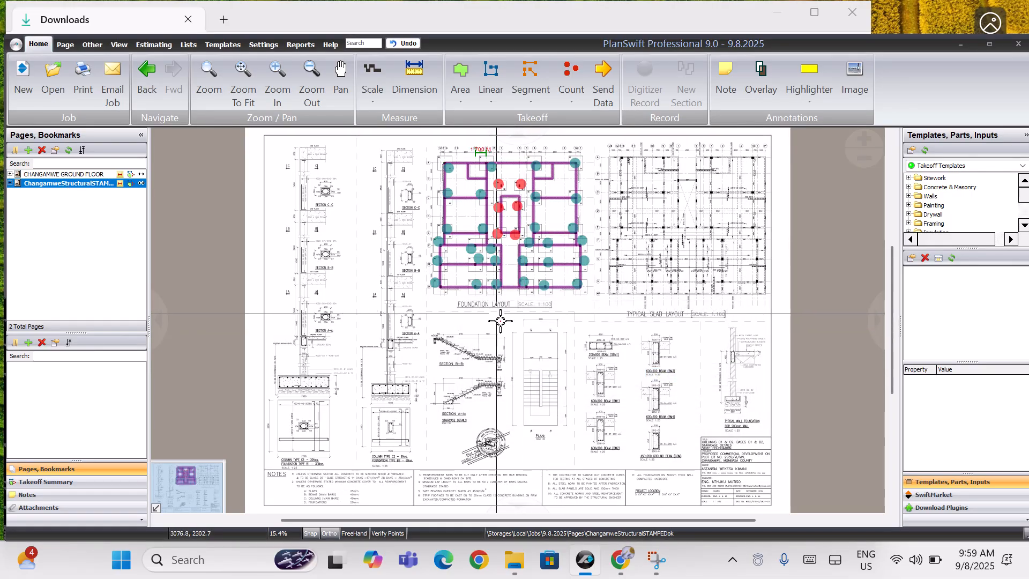
click(10, 183)
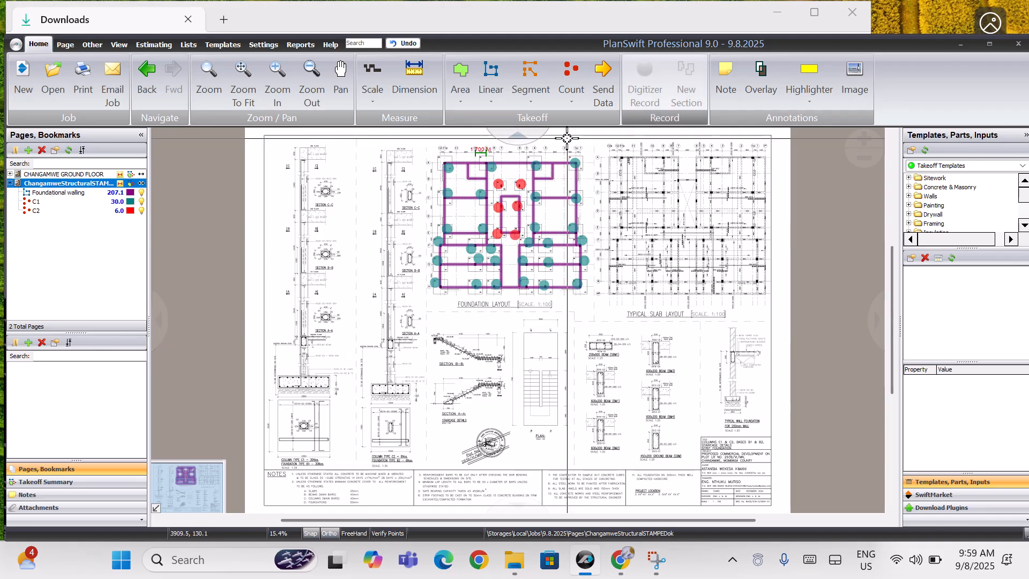
- Hide the C2, C1 and Foundational walling takeoffs on the foundation layout
click(287, 90)
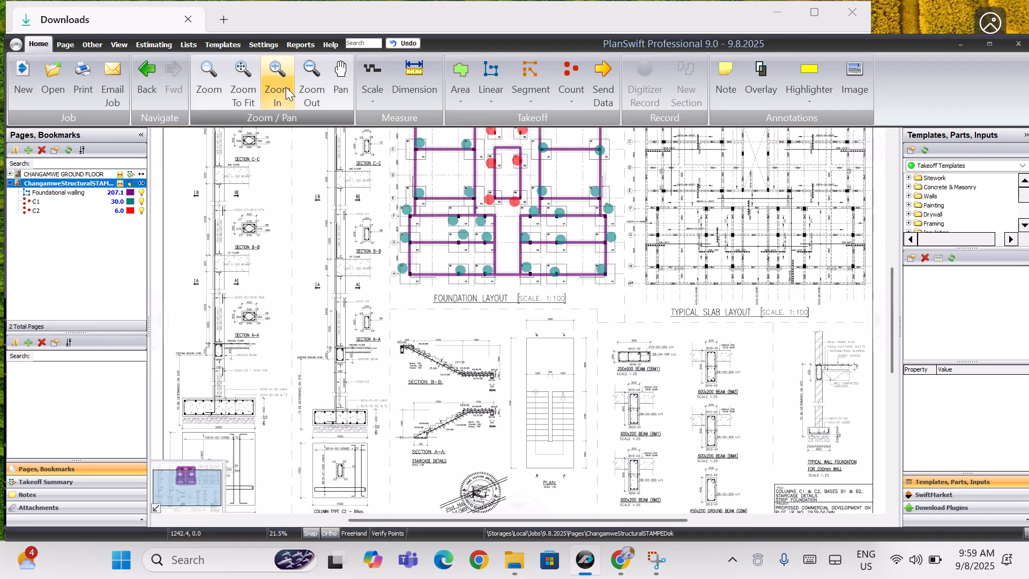
scroll(482, 177, up, 6)
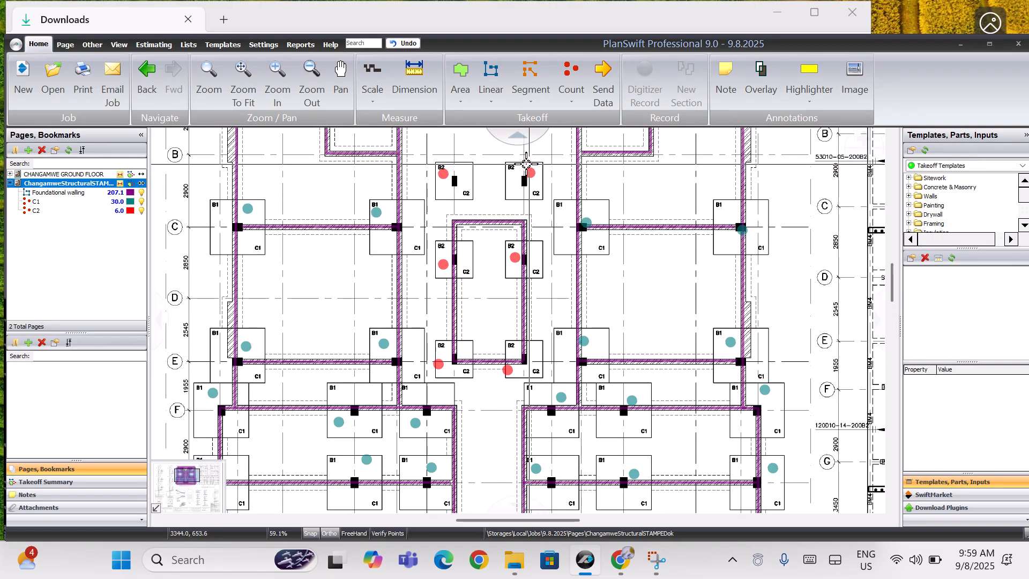
scroll(528, 183, up, 4)
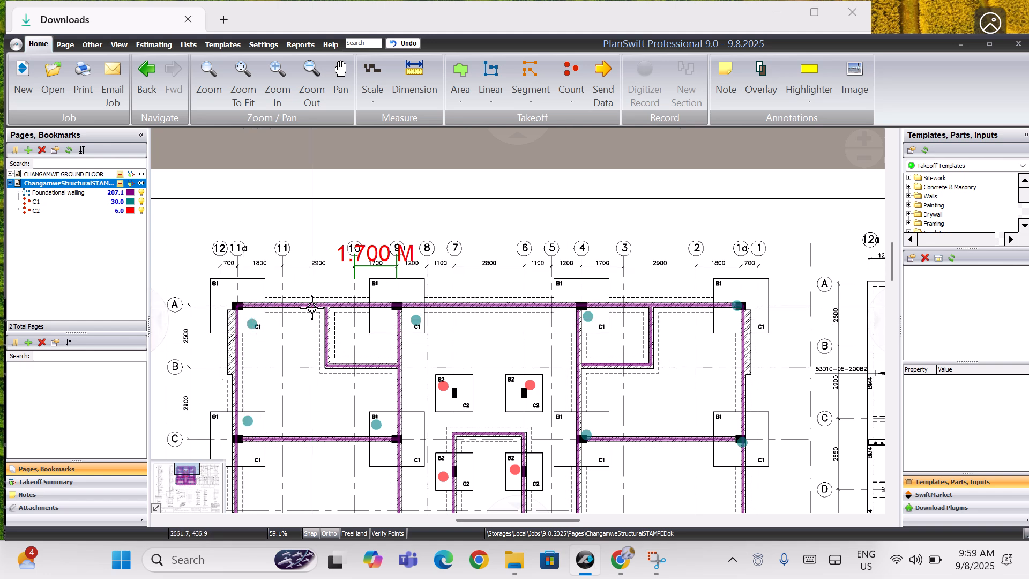
click(137, 211)
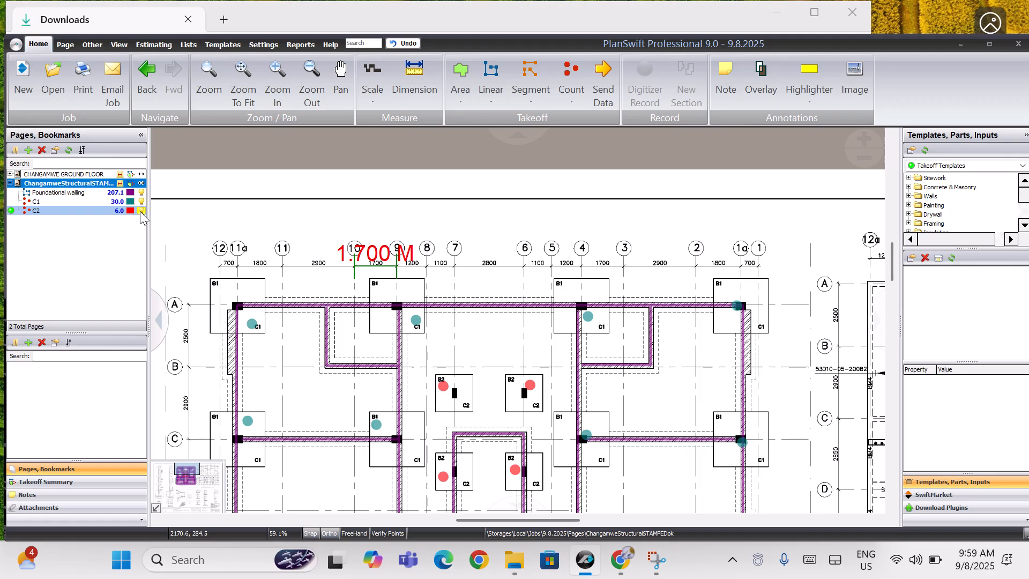
click(139, 210)
click(139, 202)
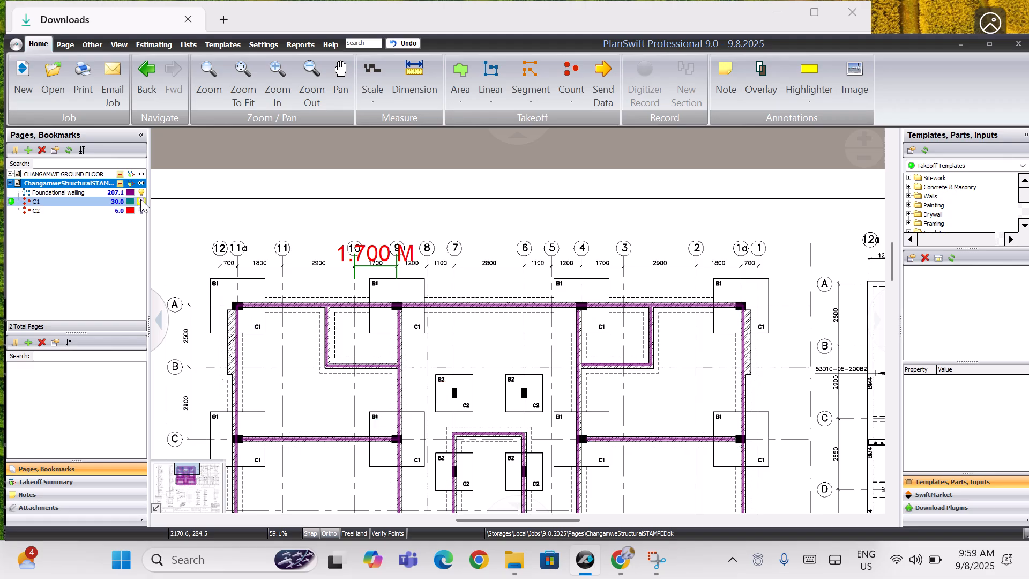
click(142, 193)
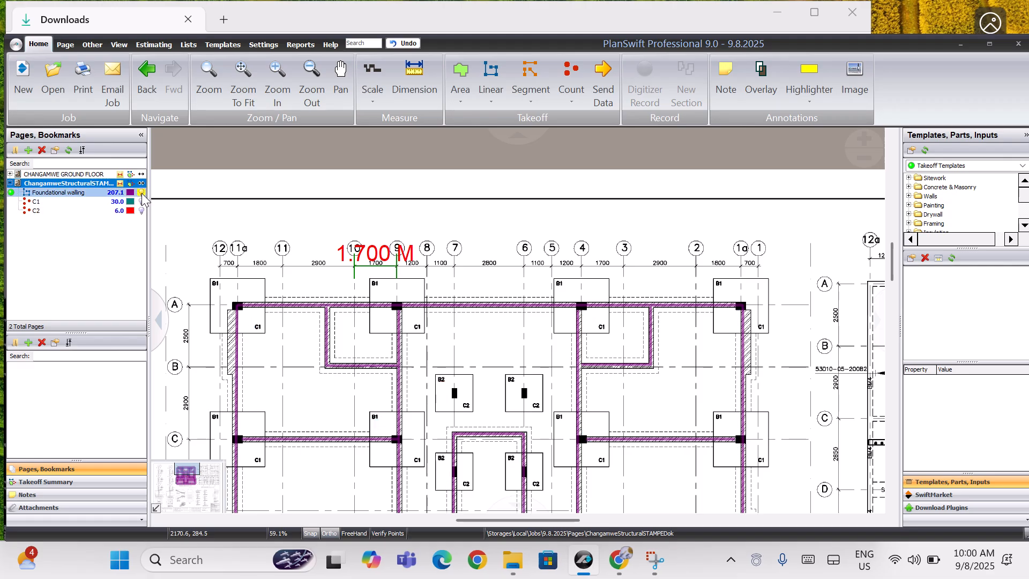
click(142, 193)
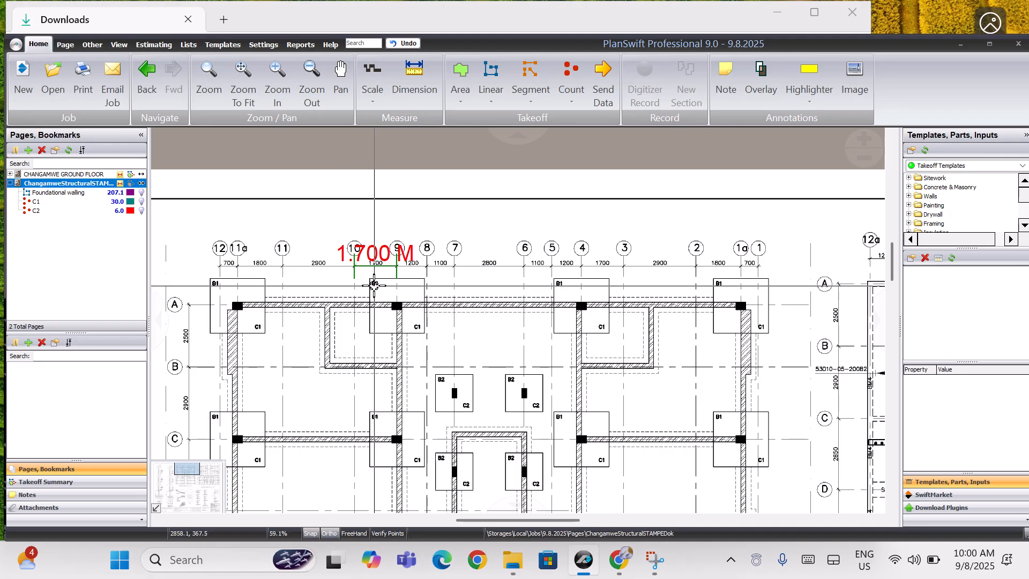
- Create a solid green area takeoff named G.F Slab Area for the foundation layout
click(464, 74)
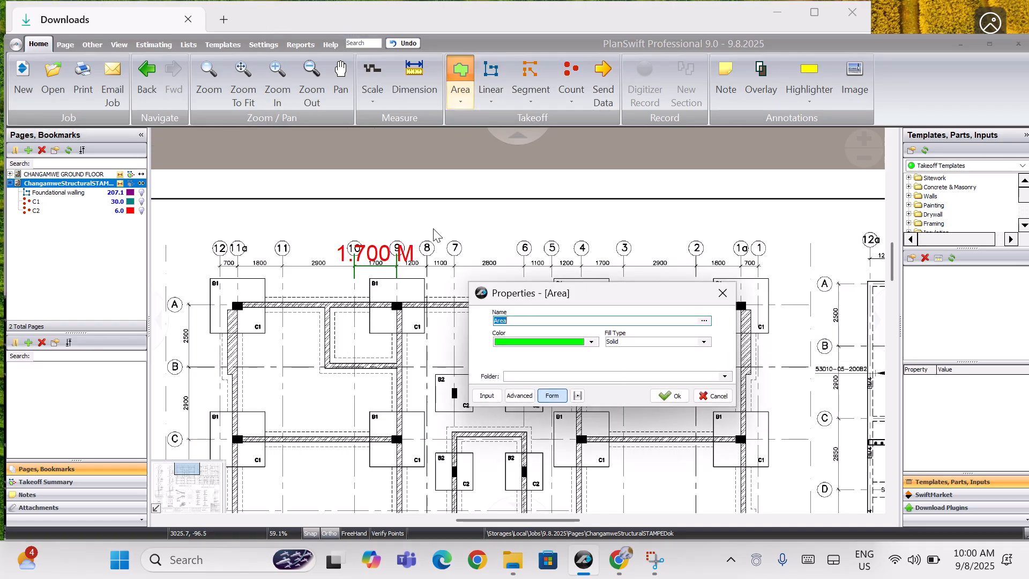
text(G.F Slab)
click(669, 395)
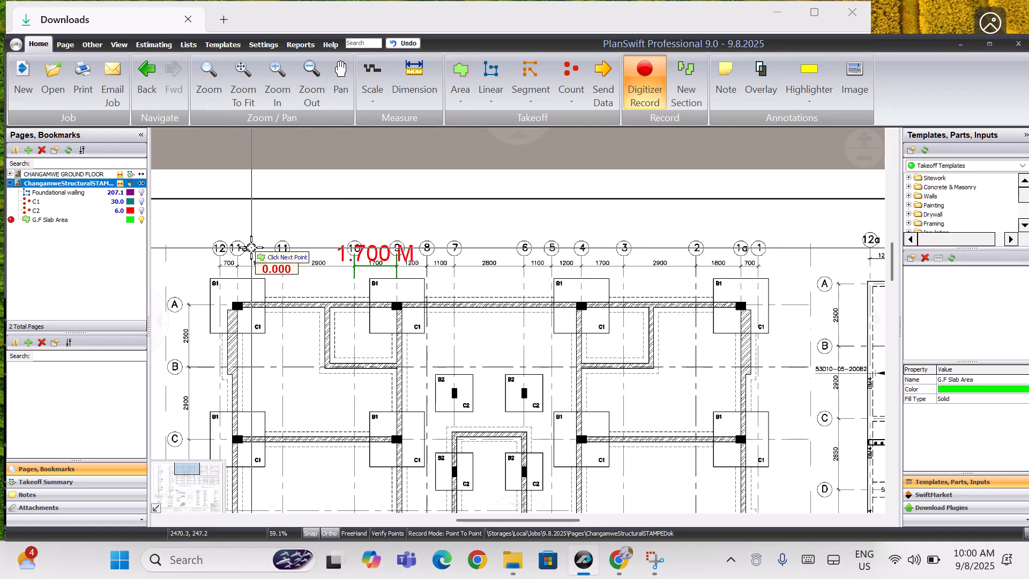
click(279, 85)
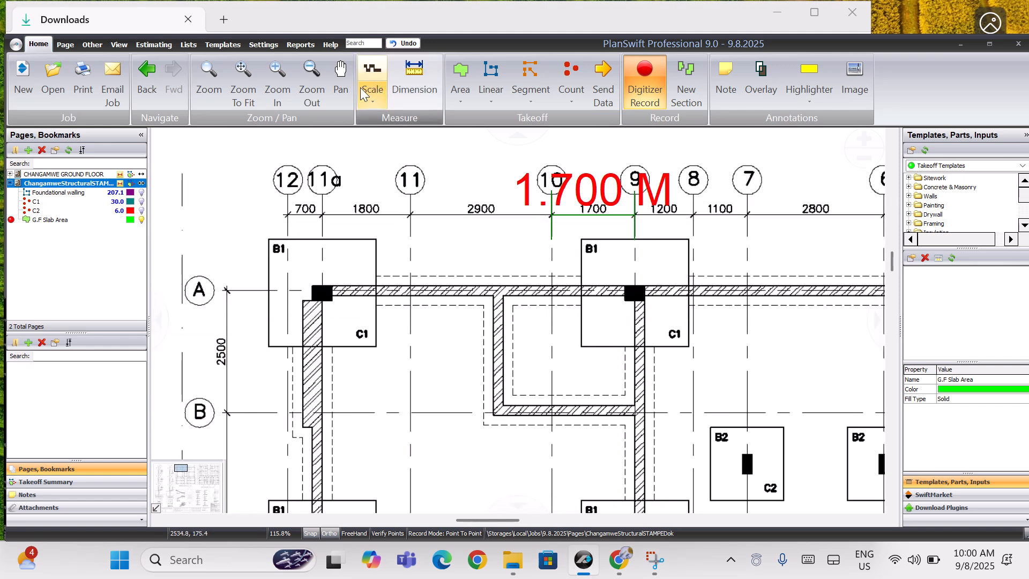
click(289, 88)
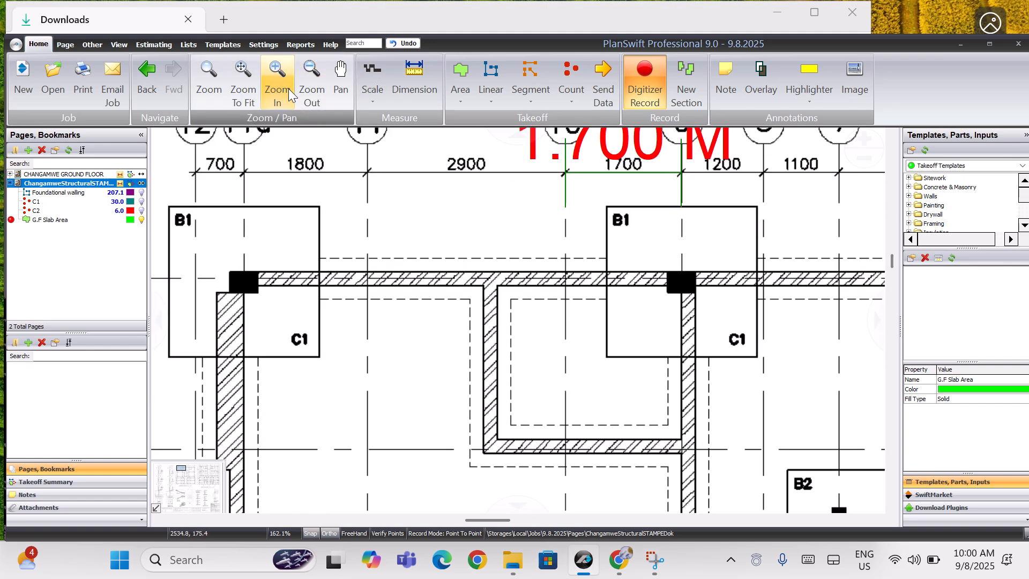
- Start the slab outline at the outer corner of grids A and 11a, turn Ortho off and run it along grid A to 1a
click(236, 264)
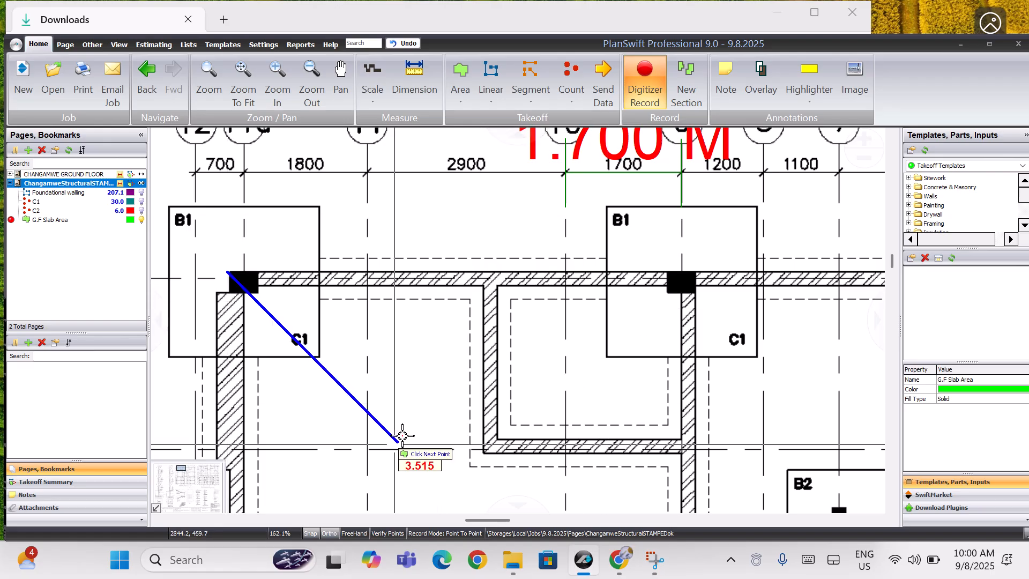
click(332, 533)
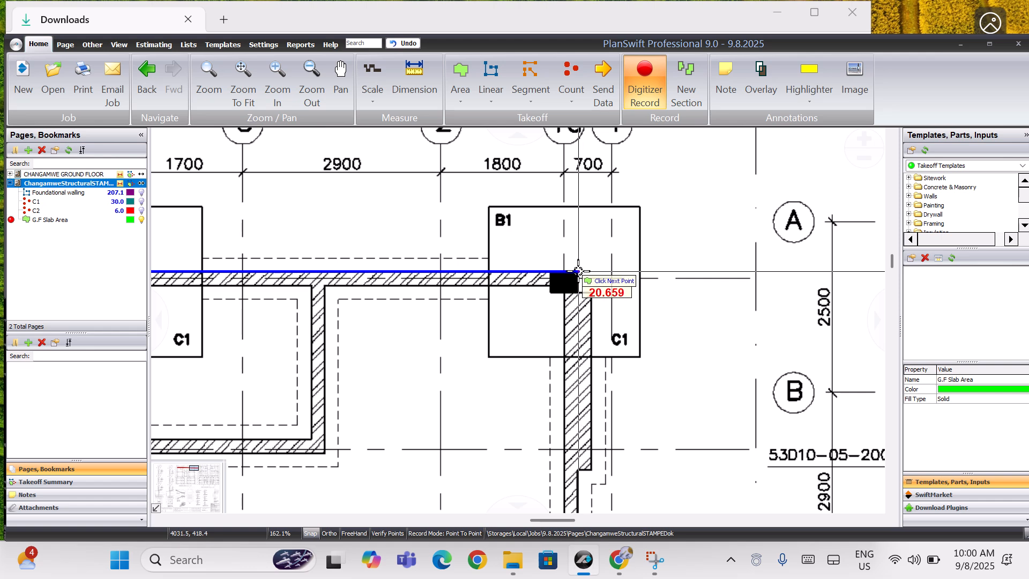
click(579, 270)
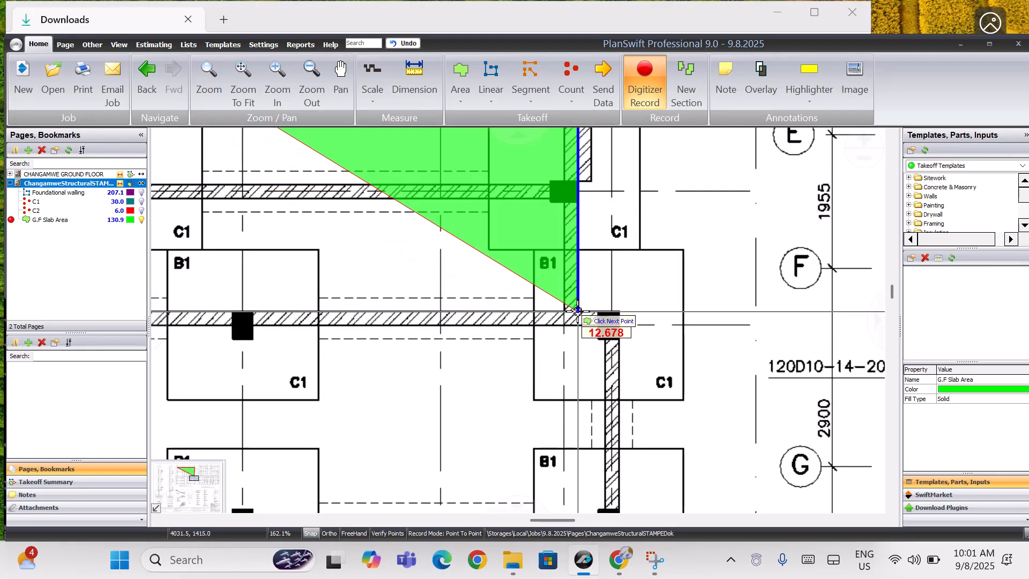
- Continue the slab outline down to grid F, out to the grid 1 column face and down to the outer corner at grid H
click(577, 311)
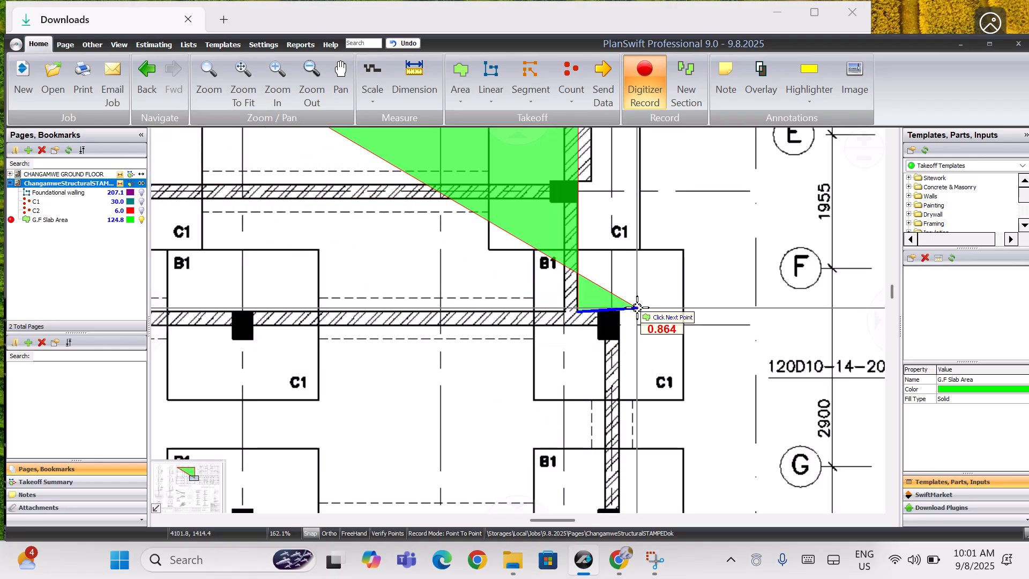
click(620, 310)
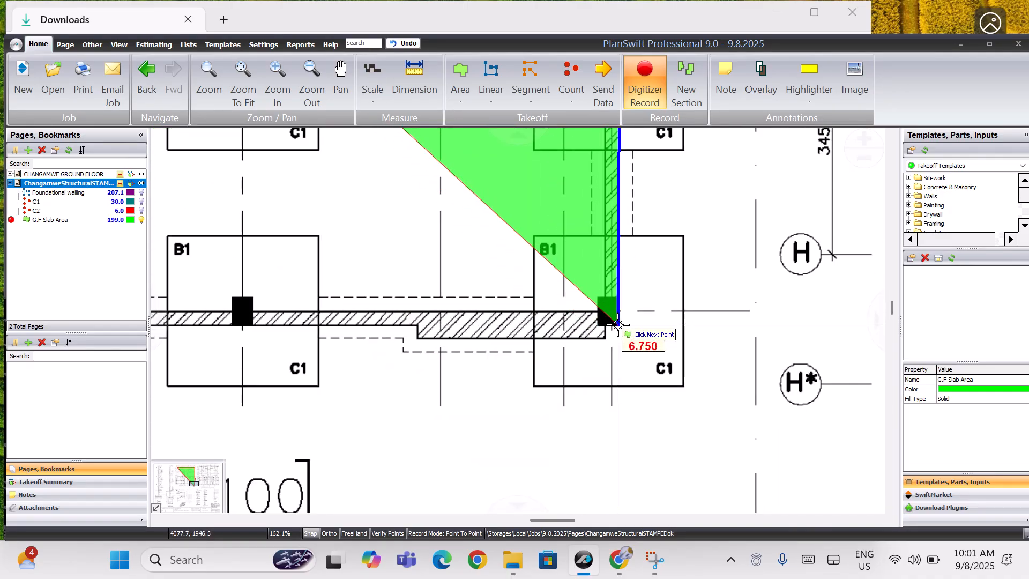
click(618, 324)
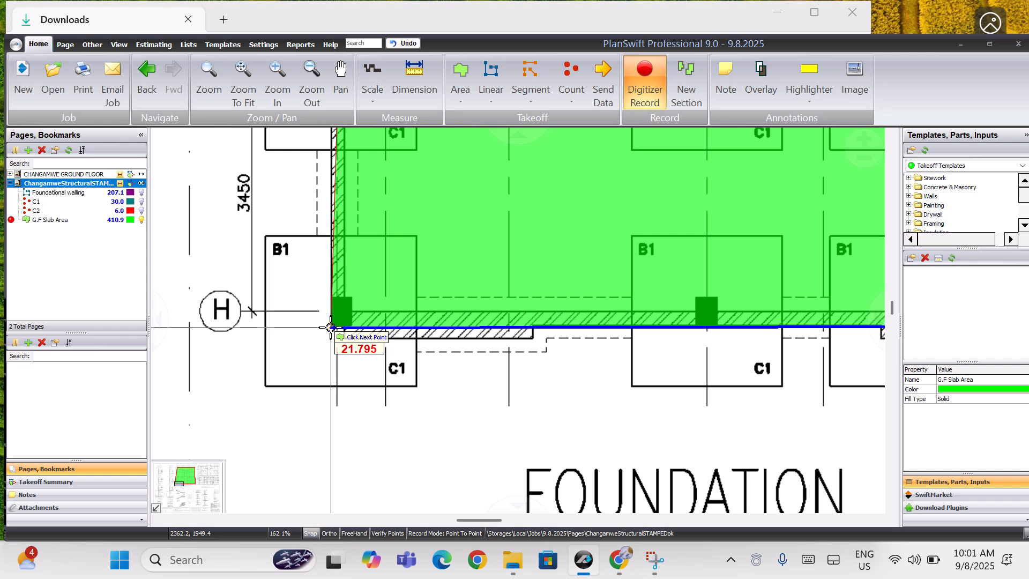
- Trace the slab outline along grid H to grid 12, up to grid F, in to 11a, and close it at grid A
click(330, 328)
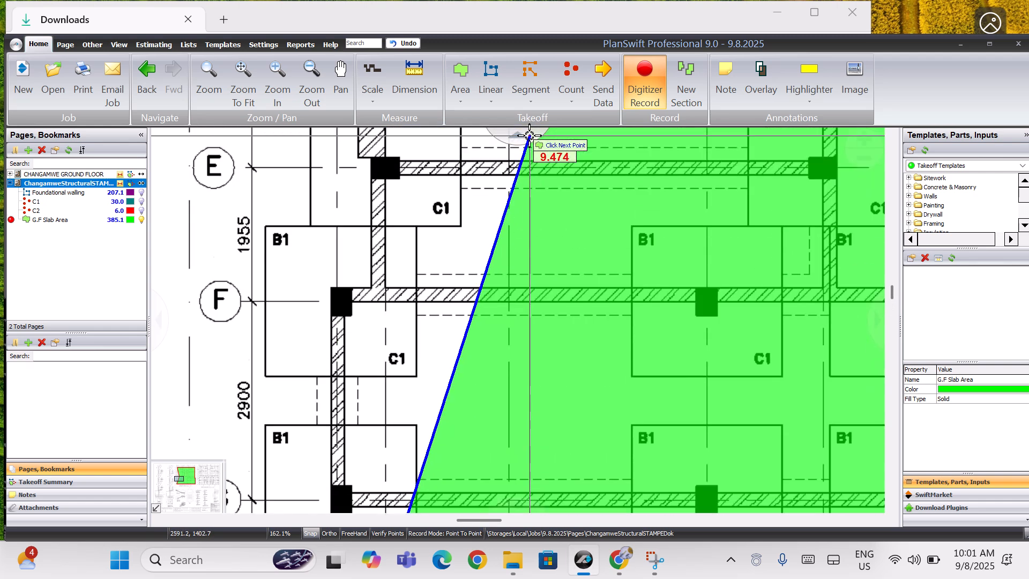
click(331, 403)
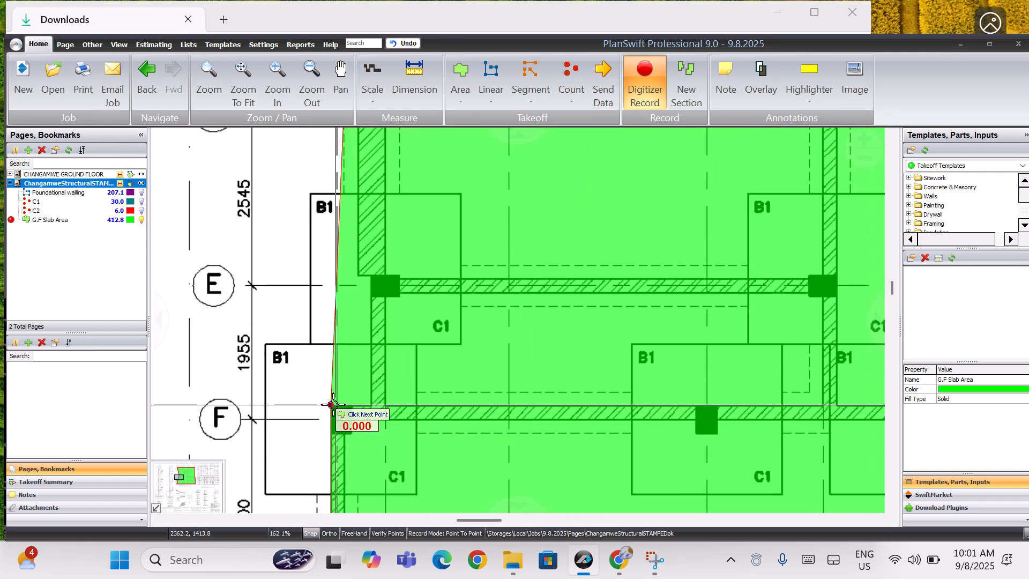
click(372, 405)
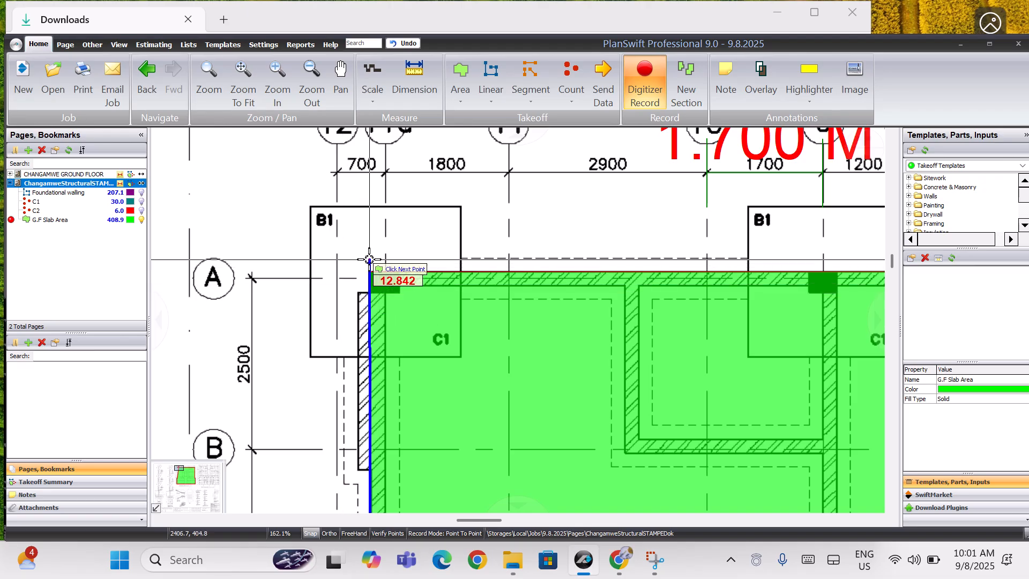
click(370, 270)
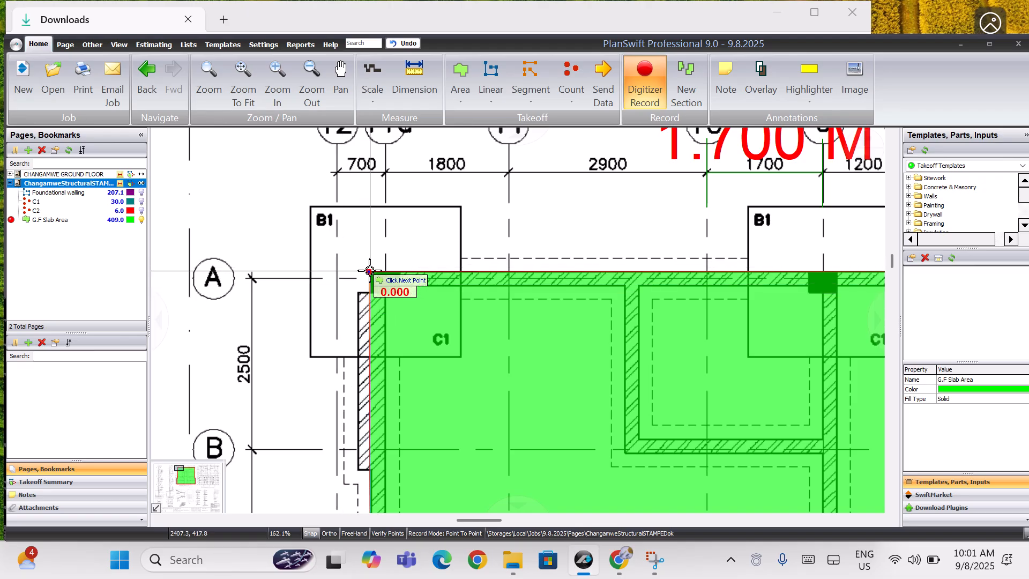
double_click(369, 271)
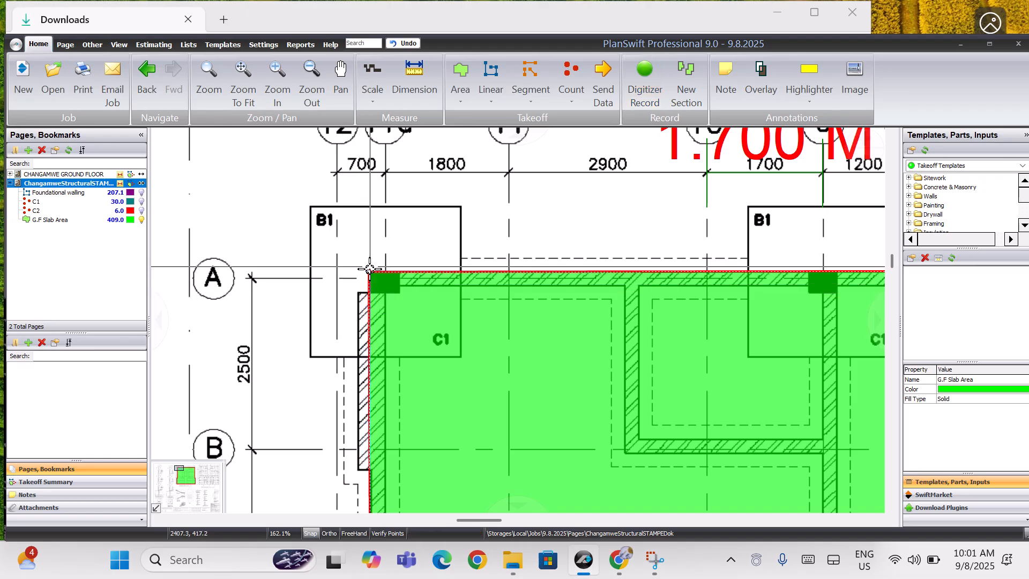
- Check the G.F Slab Area item in the list and hide its fill on the foundation layout
click(30, 220)
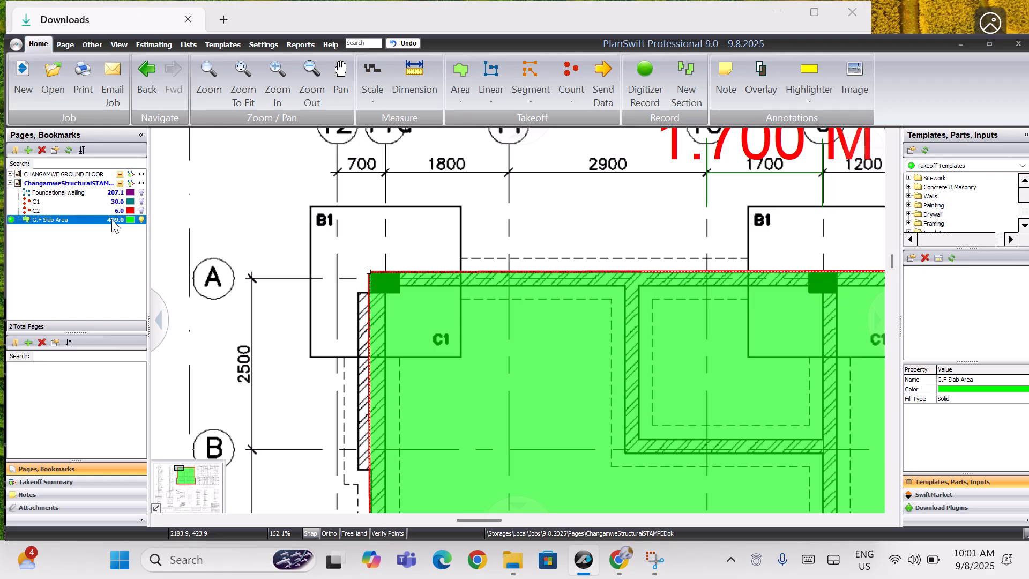
click(181, 261)
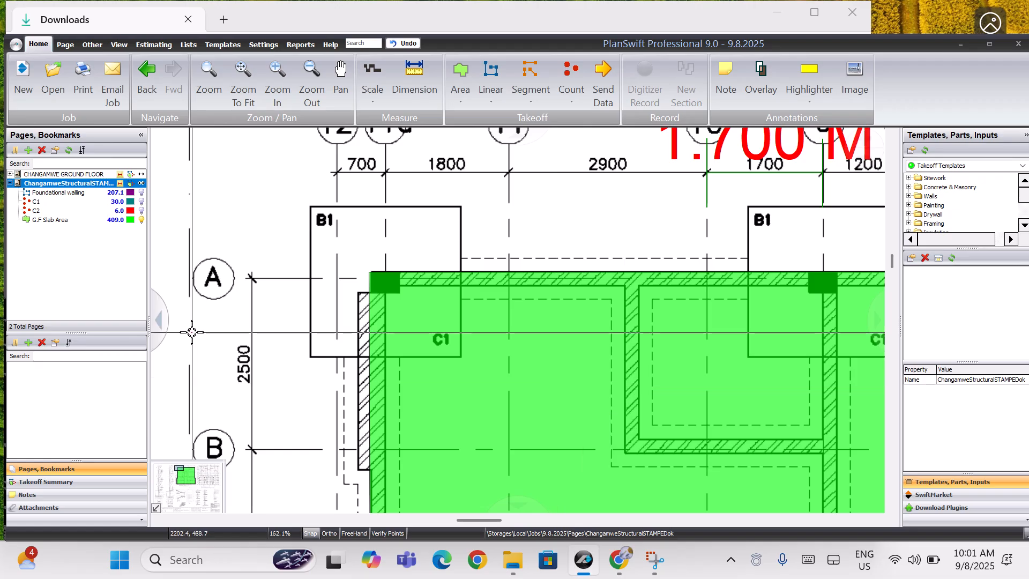
click(139, 216)
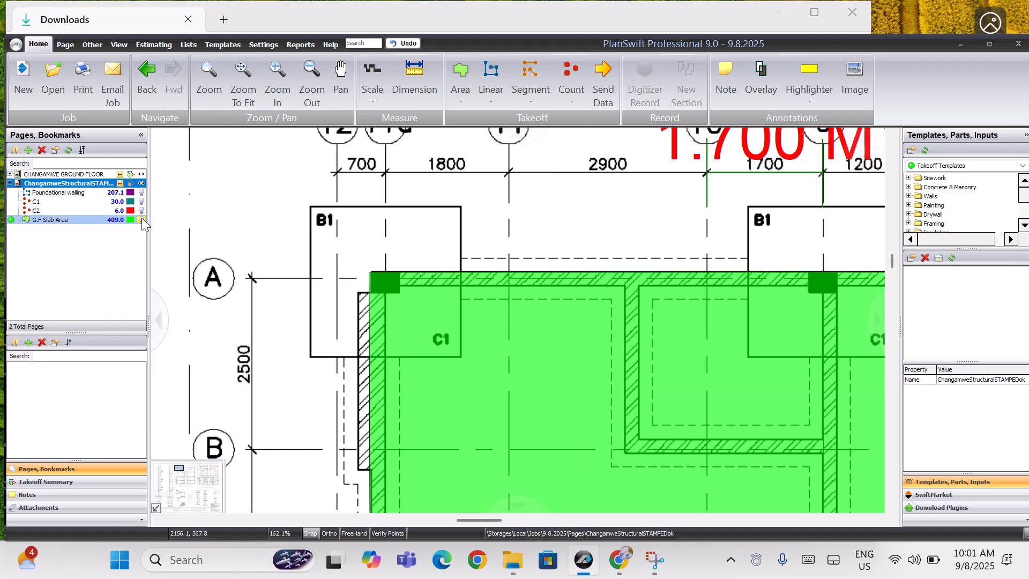
click(142, 219)
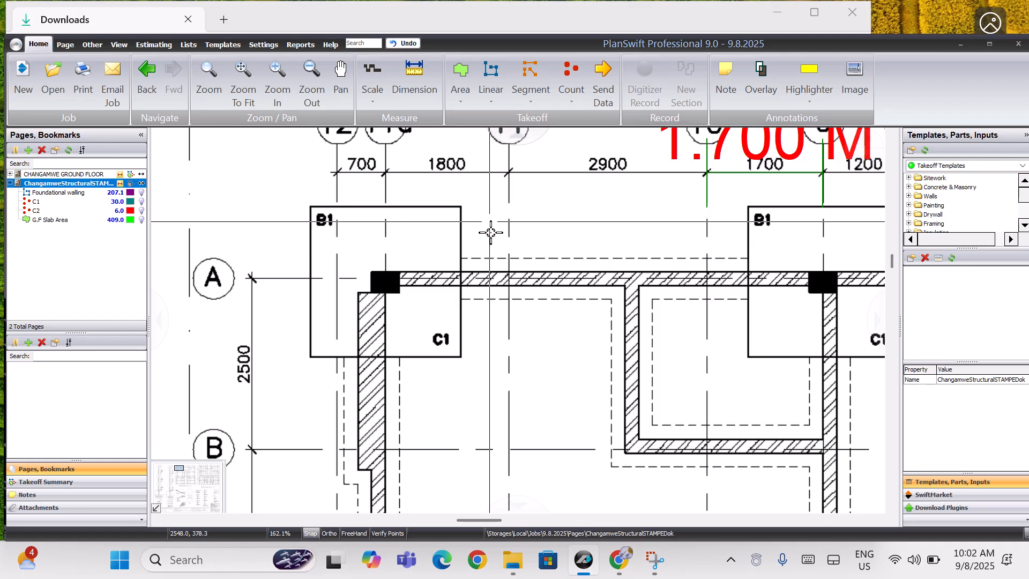
scroll(544, 343, up, 1)
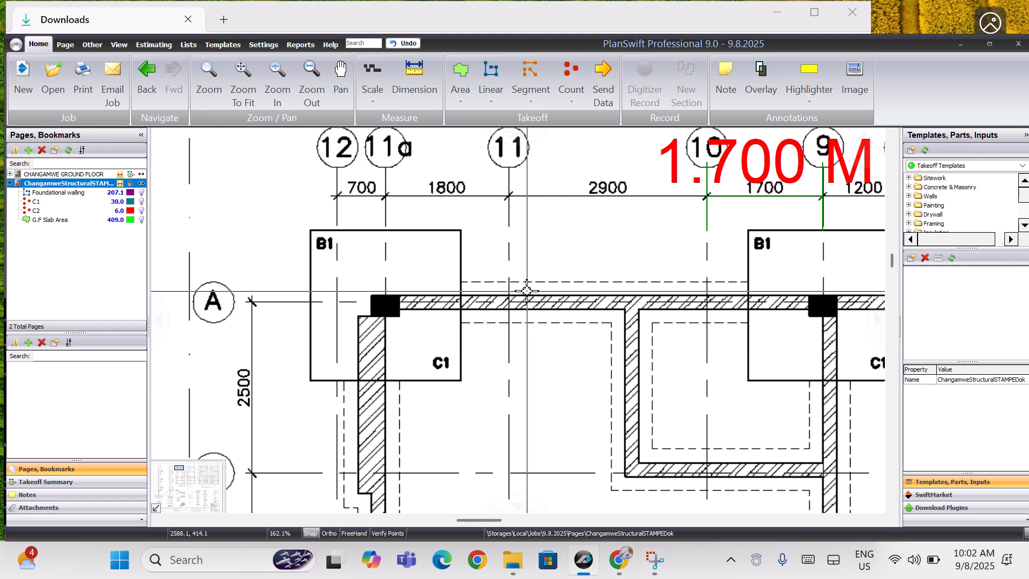